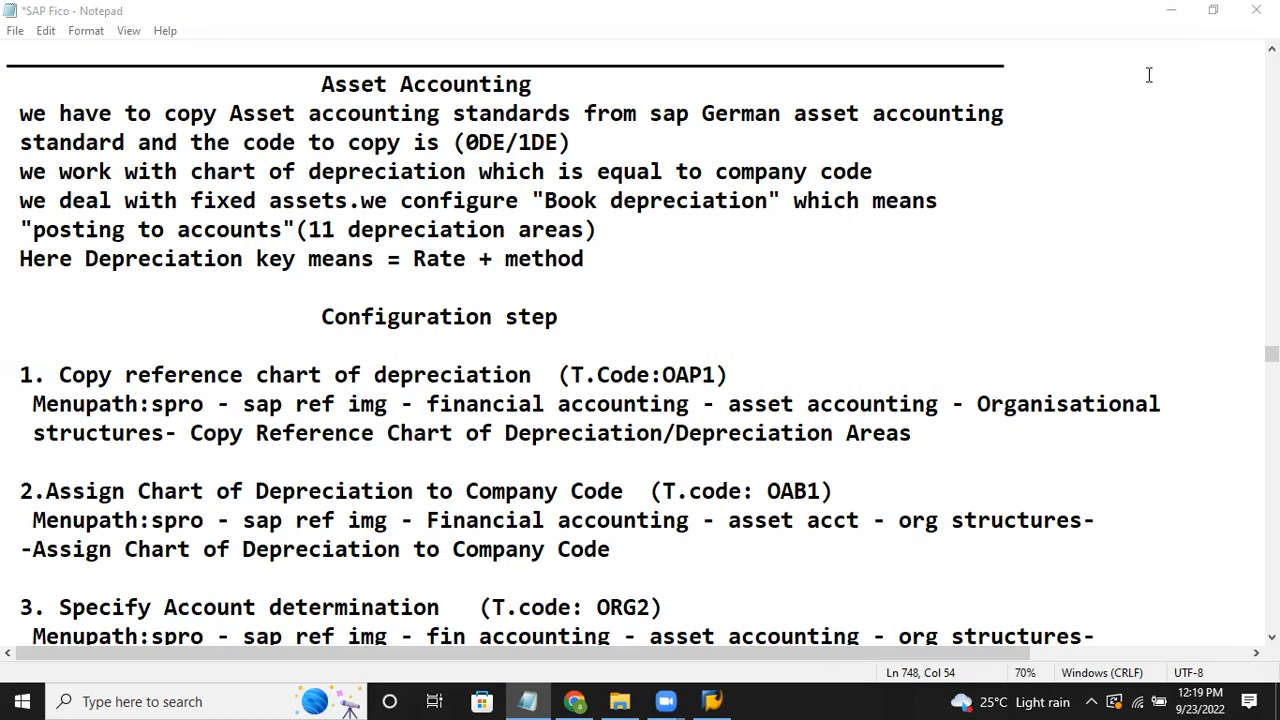
Step: Give the intro lines a uniform indent and trim the Depreciation key line's extra space
click(520, 260)
click(611, 244)
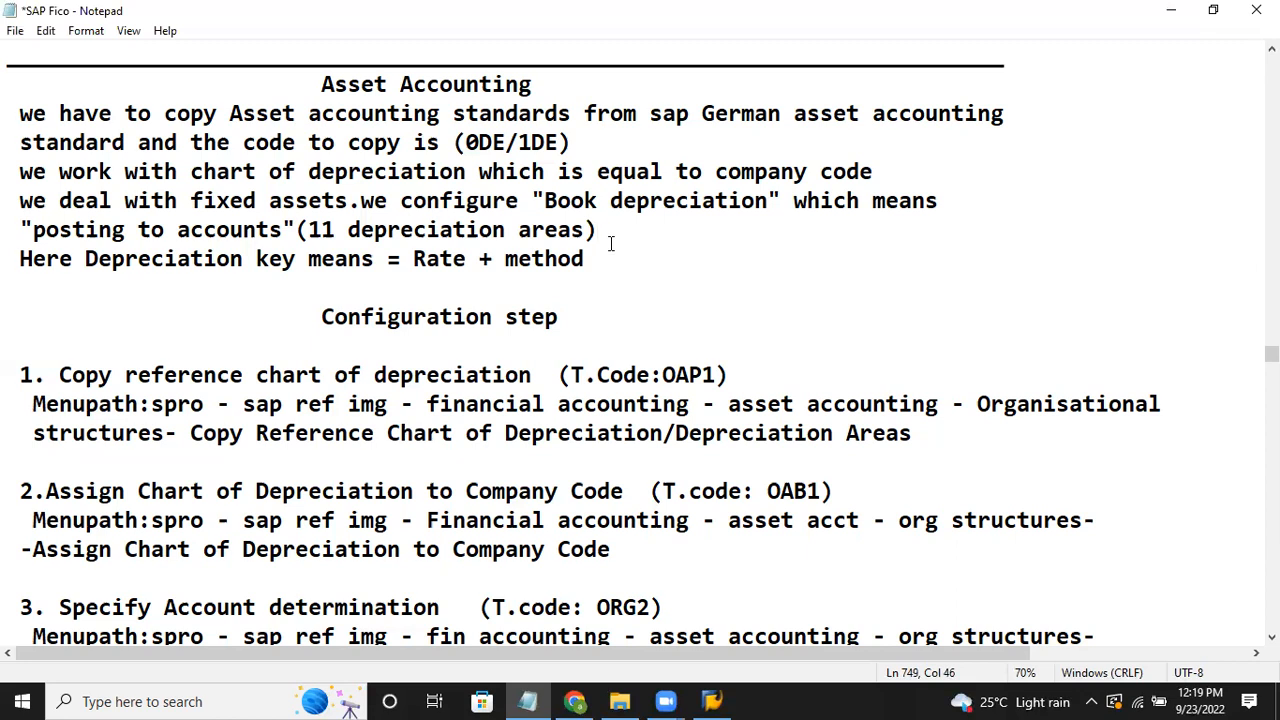
click(603, 267)
text(.)
key(BackSpace)
click(16, 124)
click(20, 142)
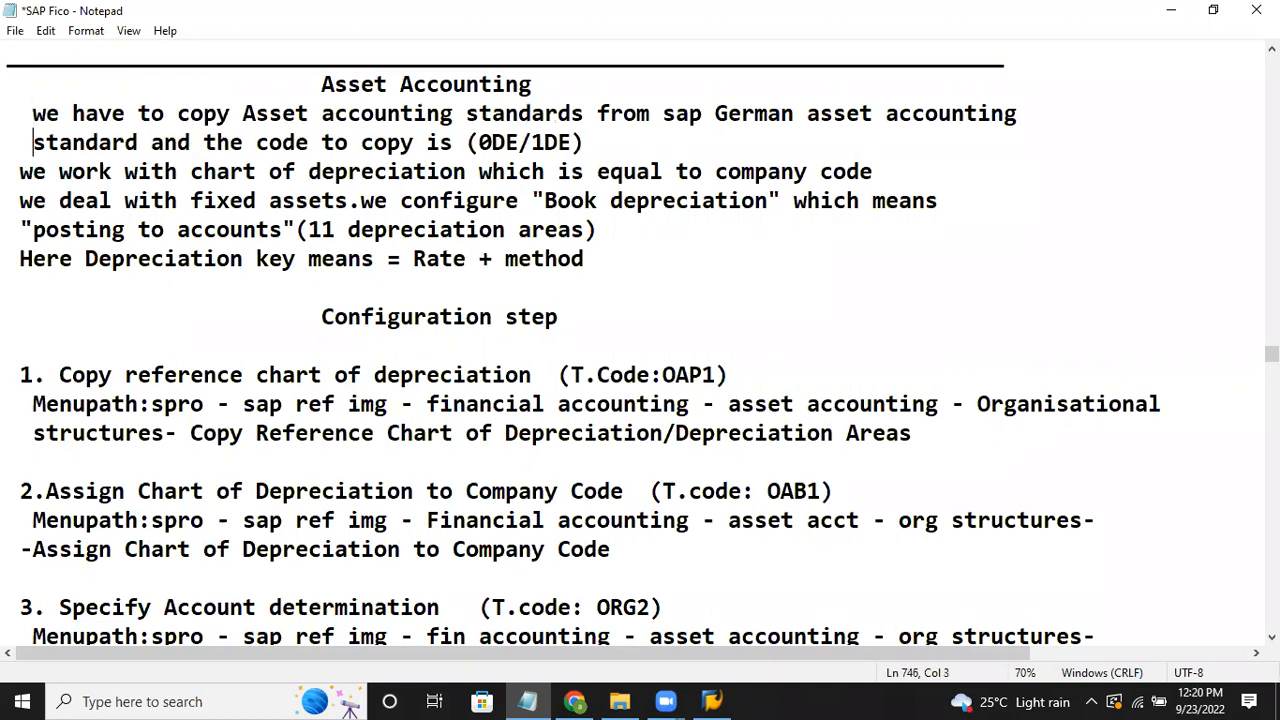
click(20, 172)
click(20, 201)
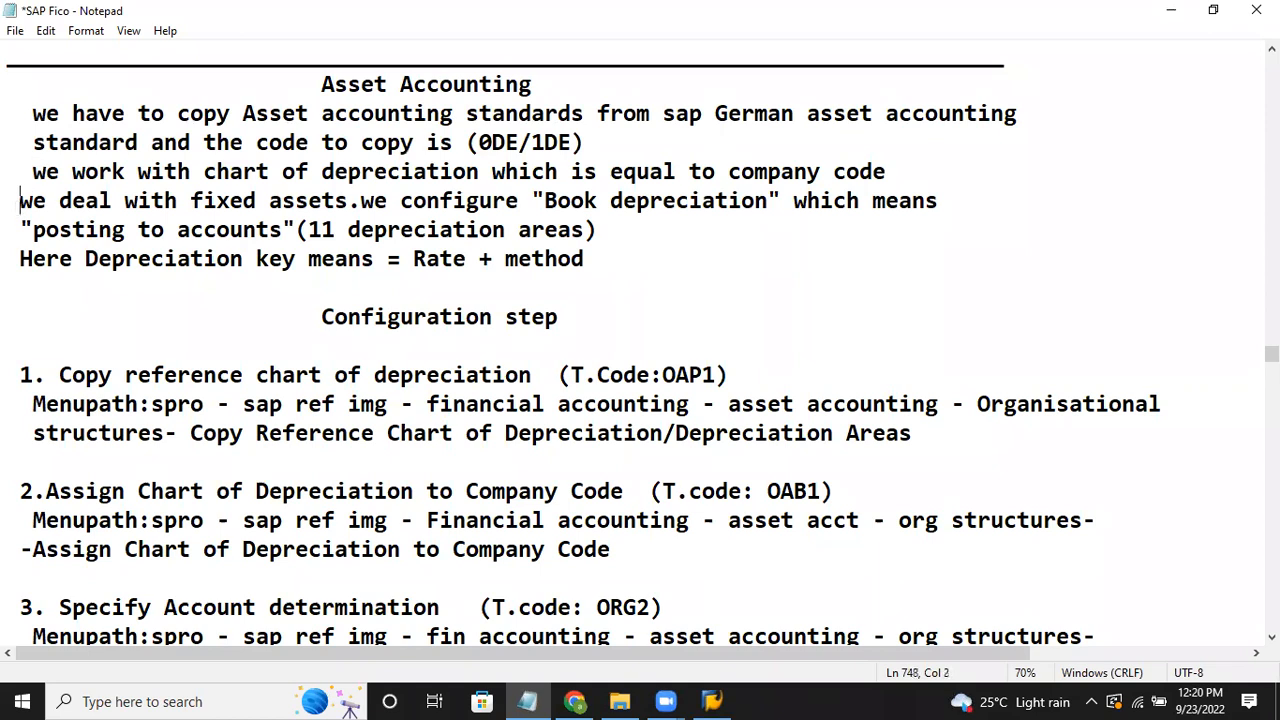
click(15, 229)
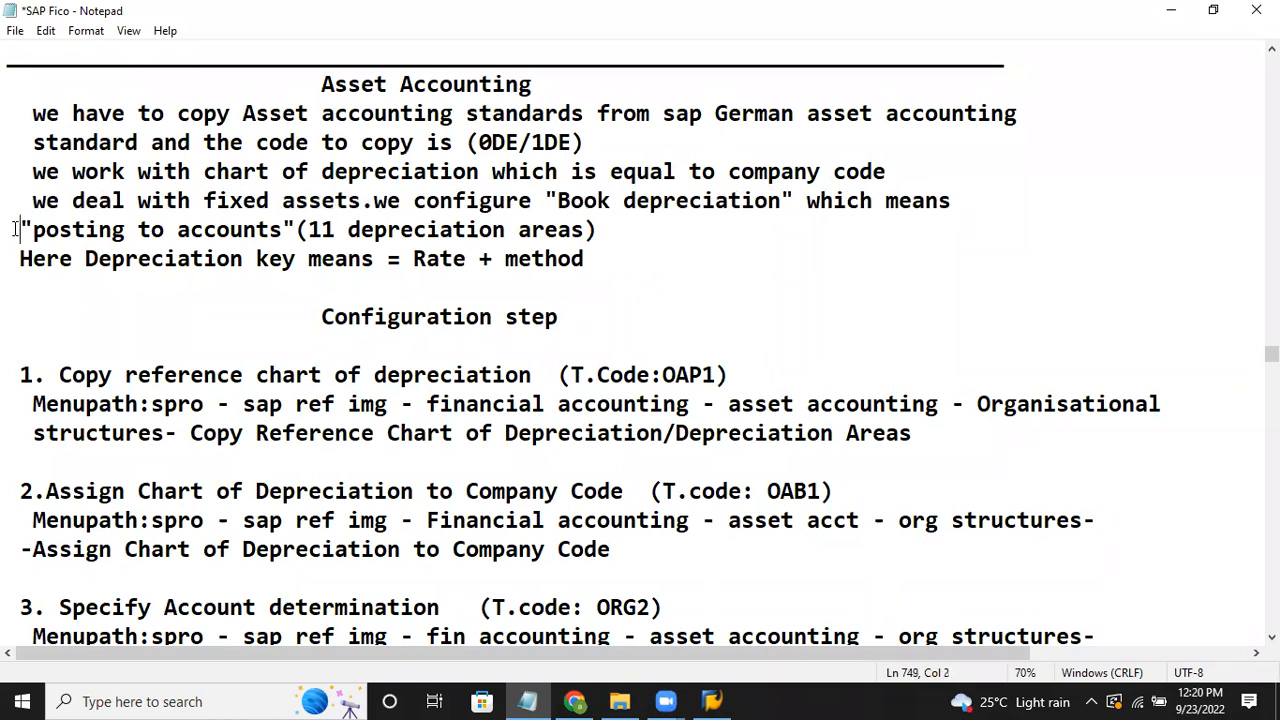
click(16, 263)
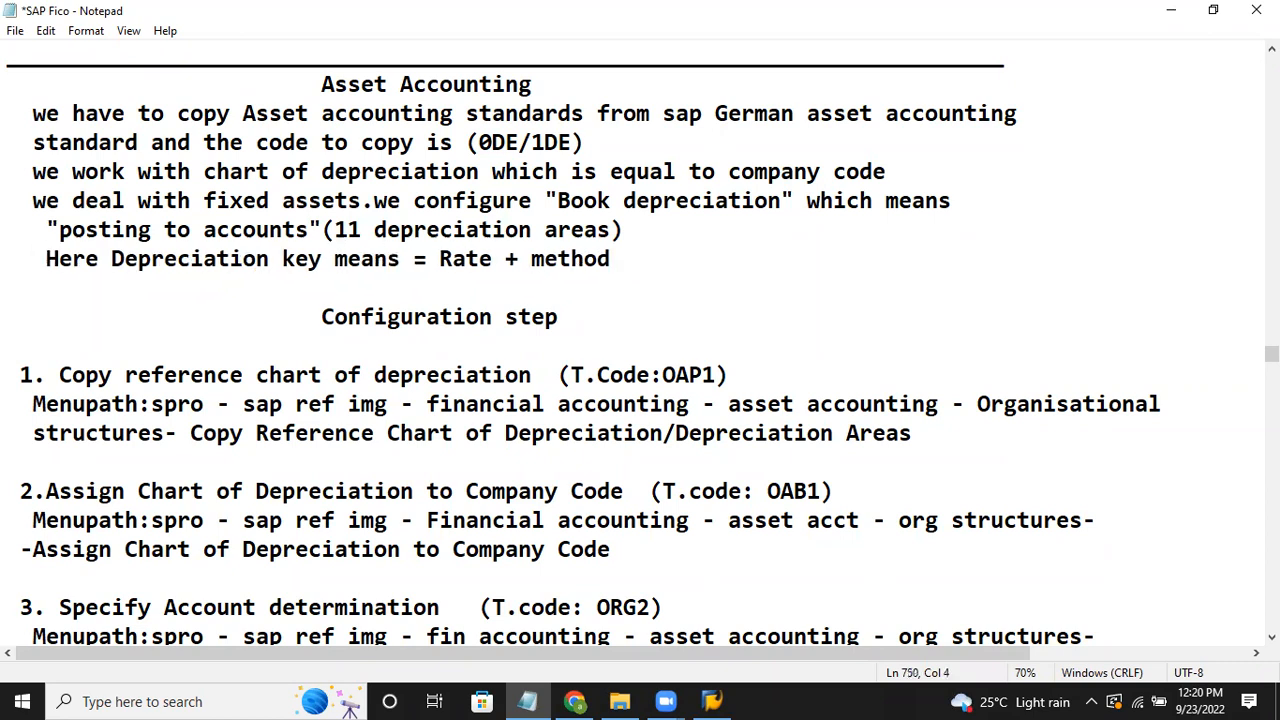
key(BackSpace)
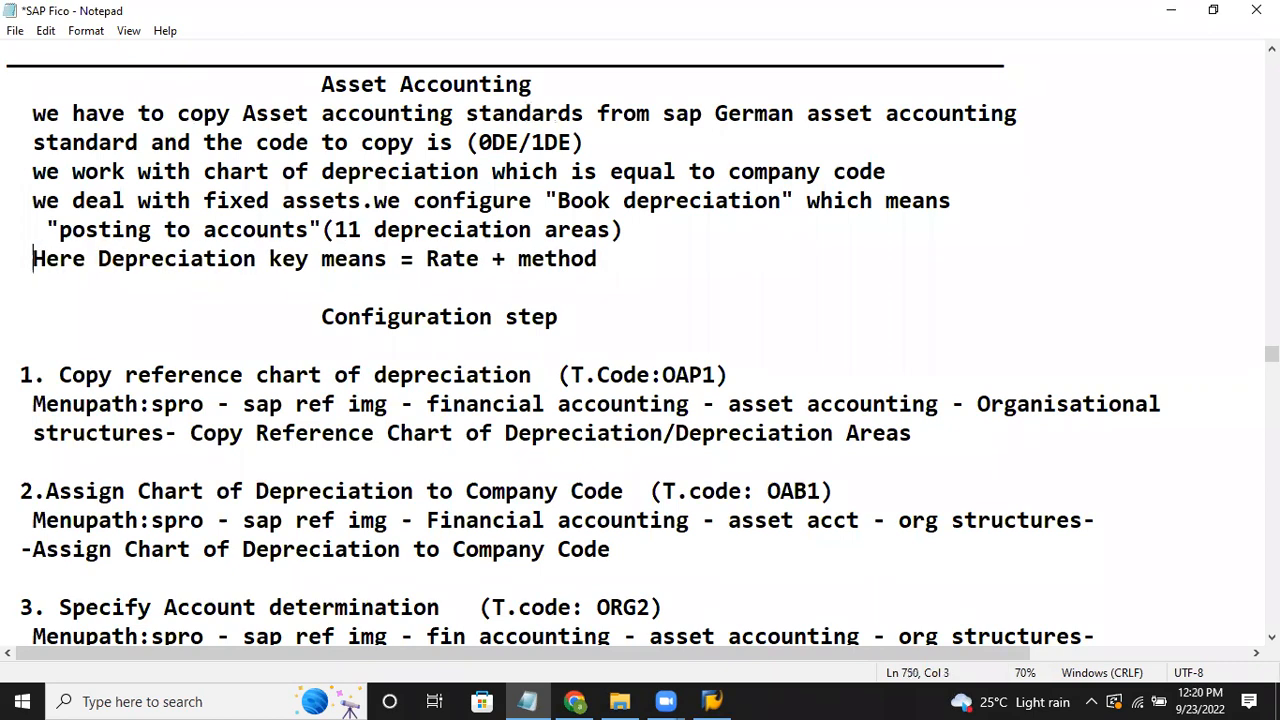
Step: Align the step 1, 2 and 3 headings and step 1's menu path to the same indent
click(22, 394)
click(18, 357)
click(16, 379)
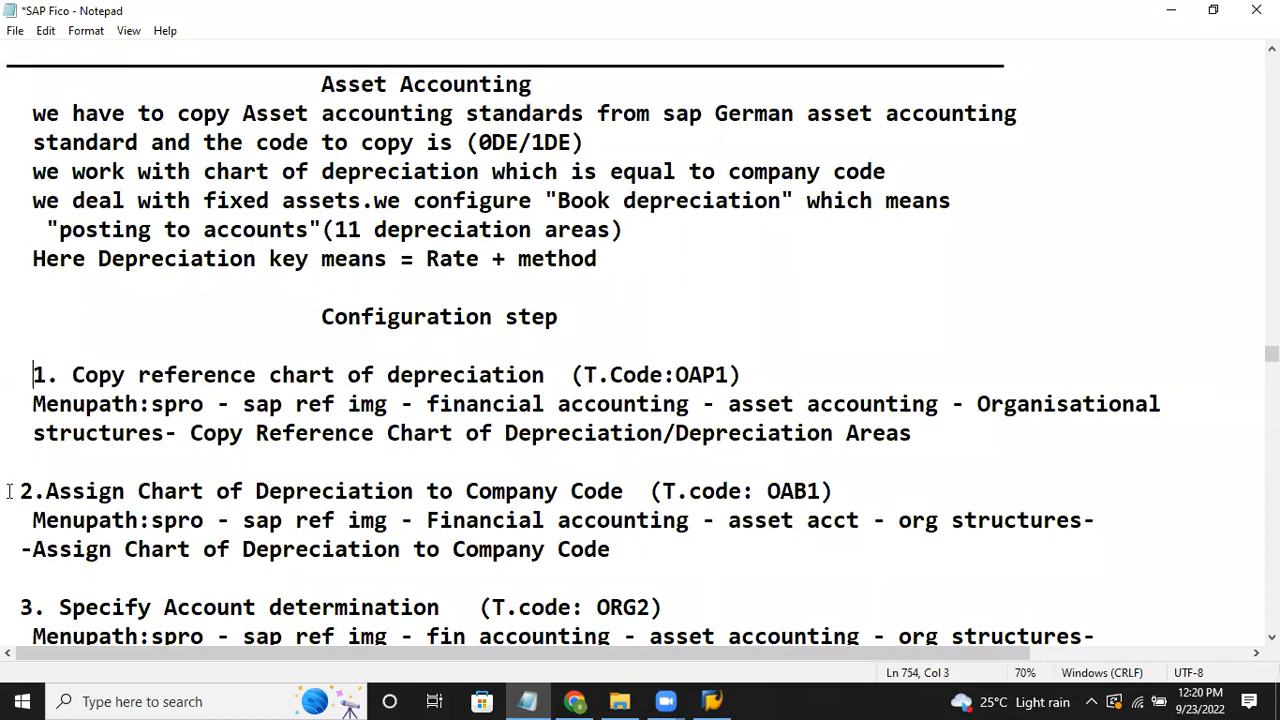
click(20, 607)
click(10, 492)
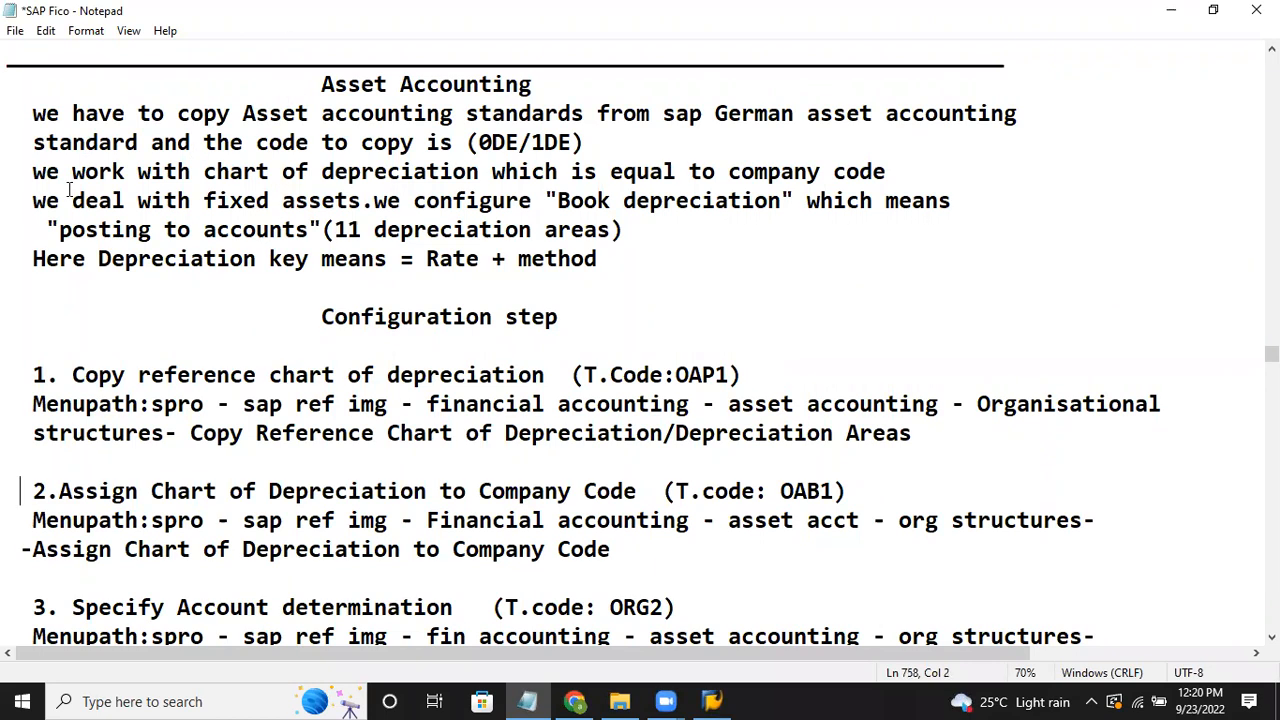
click(31, 258)
Step: Lengthen the top underline with extra underscores
click(320, 82)
click(1012, 69)
key(ctrl+minus)
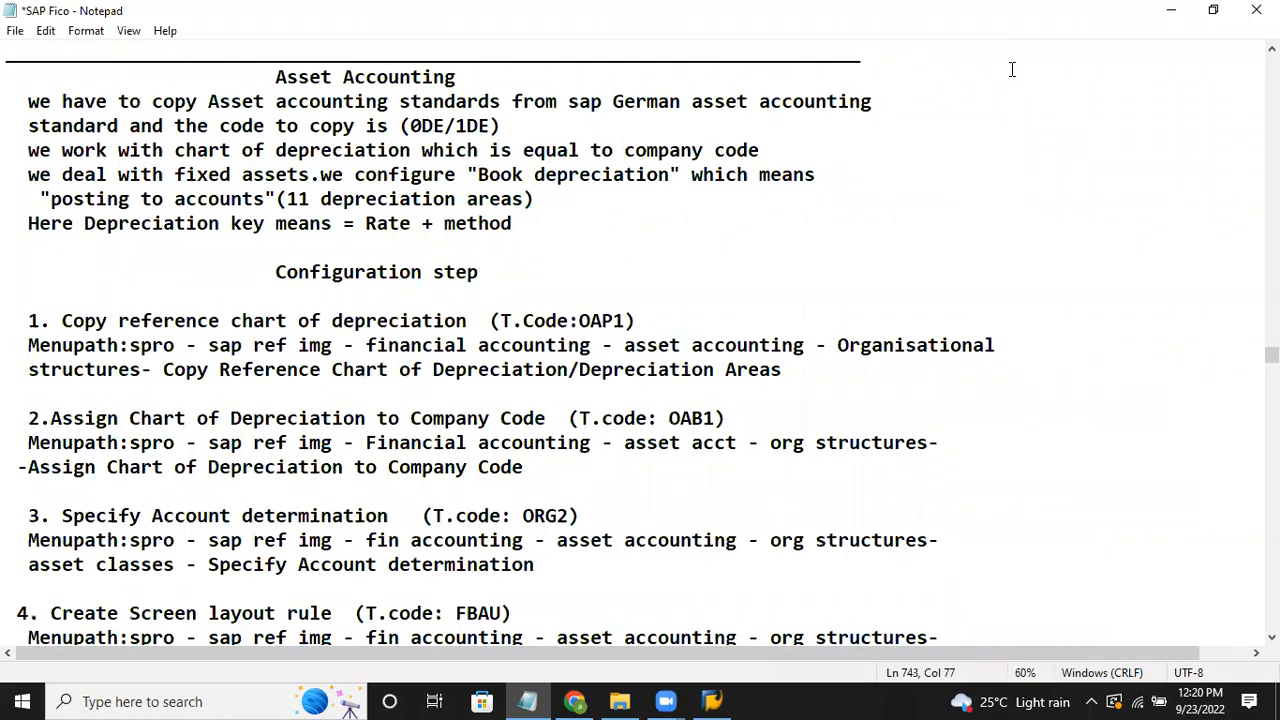
key(ctrl+plus)
text(___________________)
Step: Insert a blank line below the Asset Accounting heading
click(716, 230)
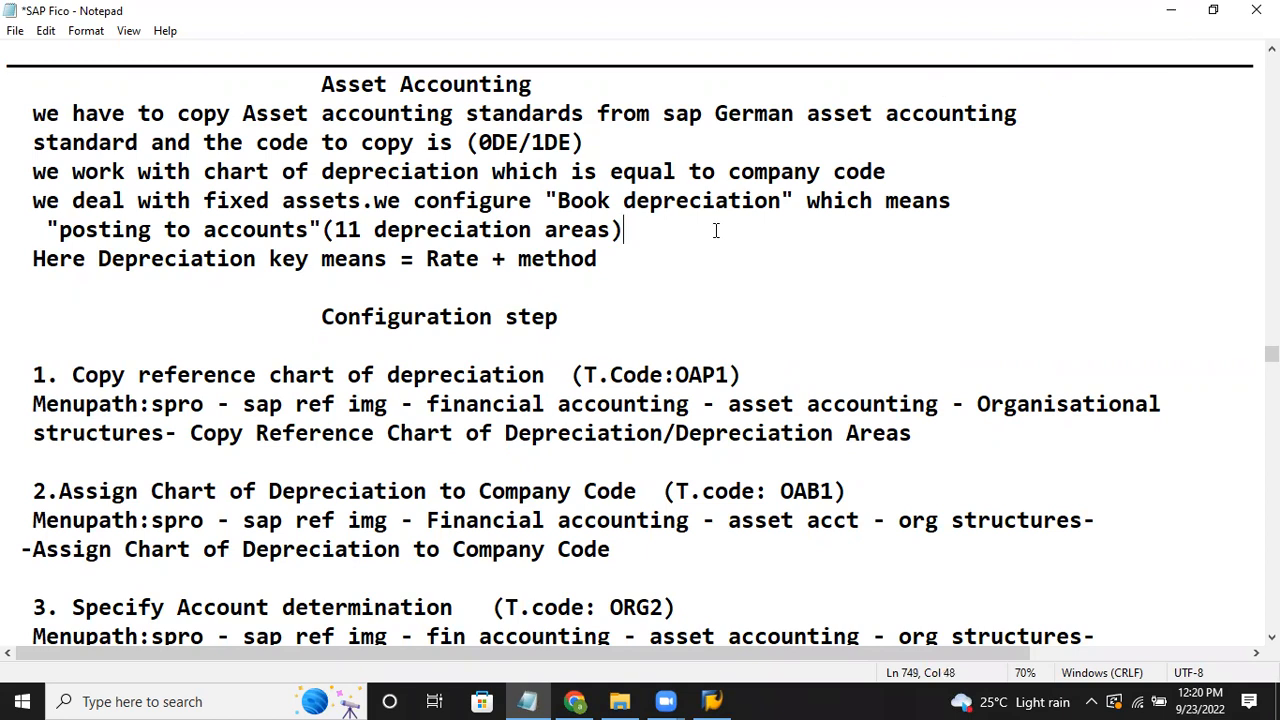
click(595, 83)
key(Return)
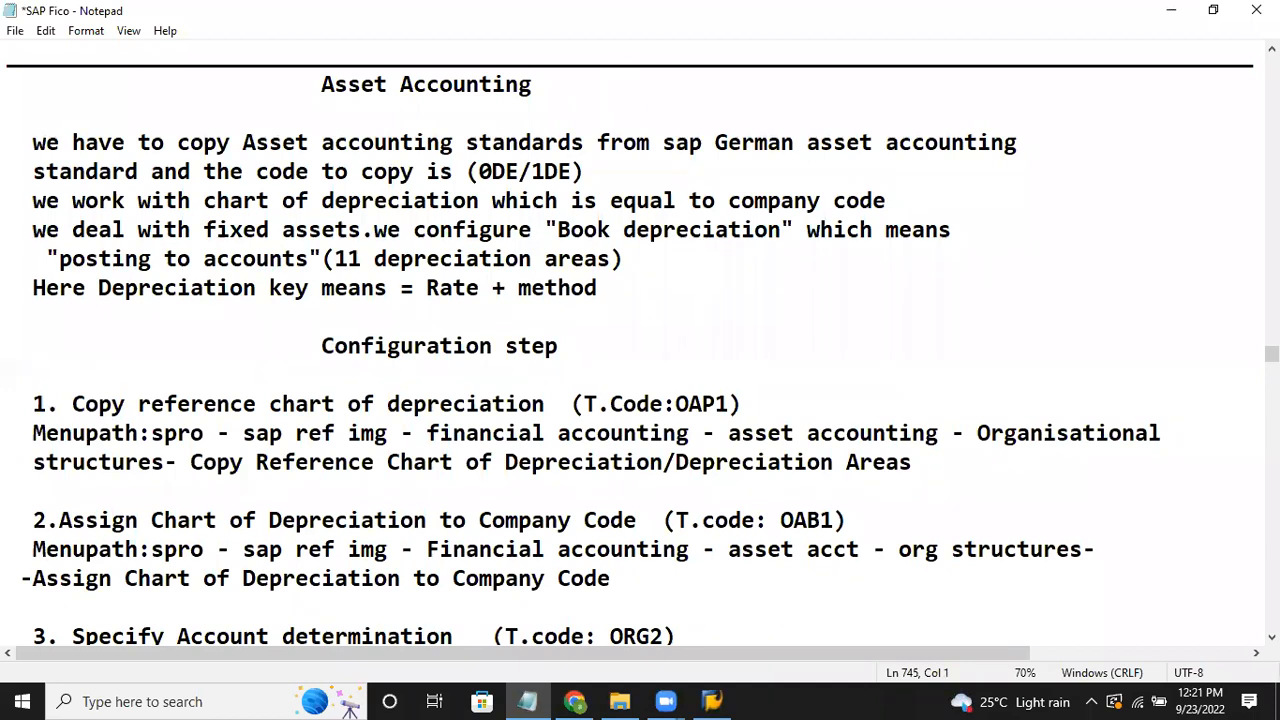
Step: Save the notes file and point out the Book depreciation entry
key(ctrl+s)
click(624, 230)
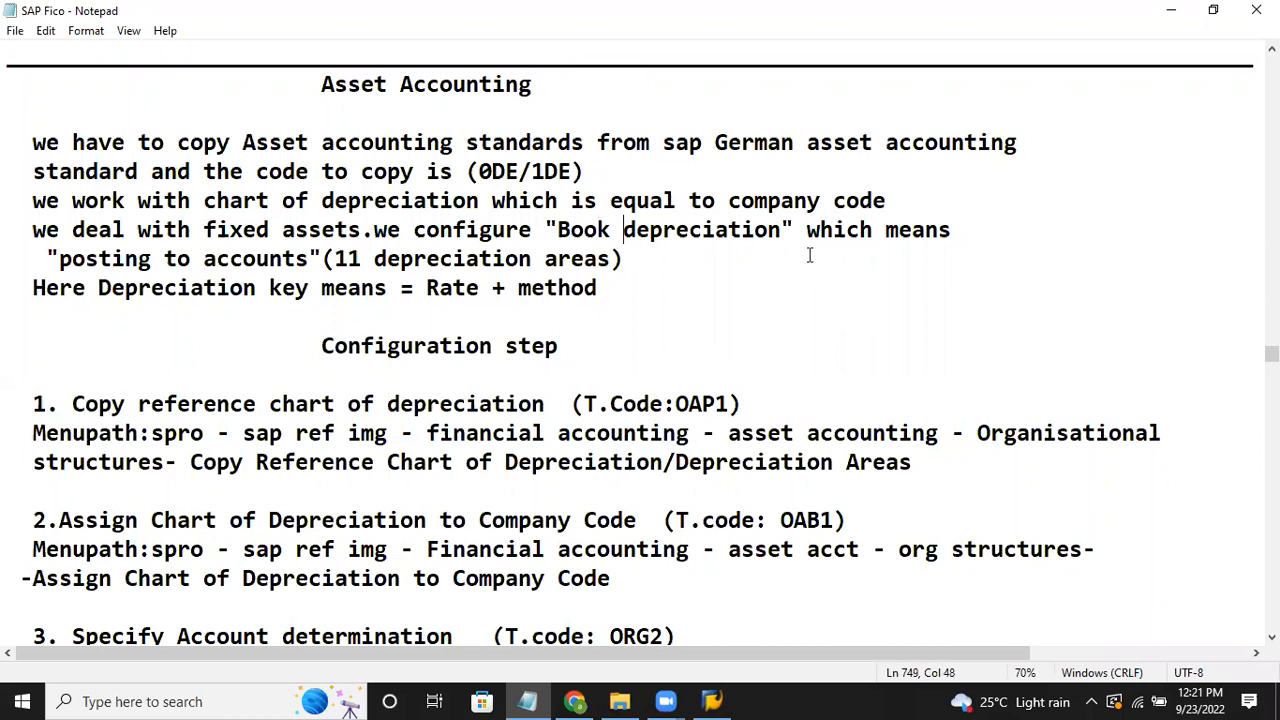
click(800, 222)
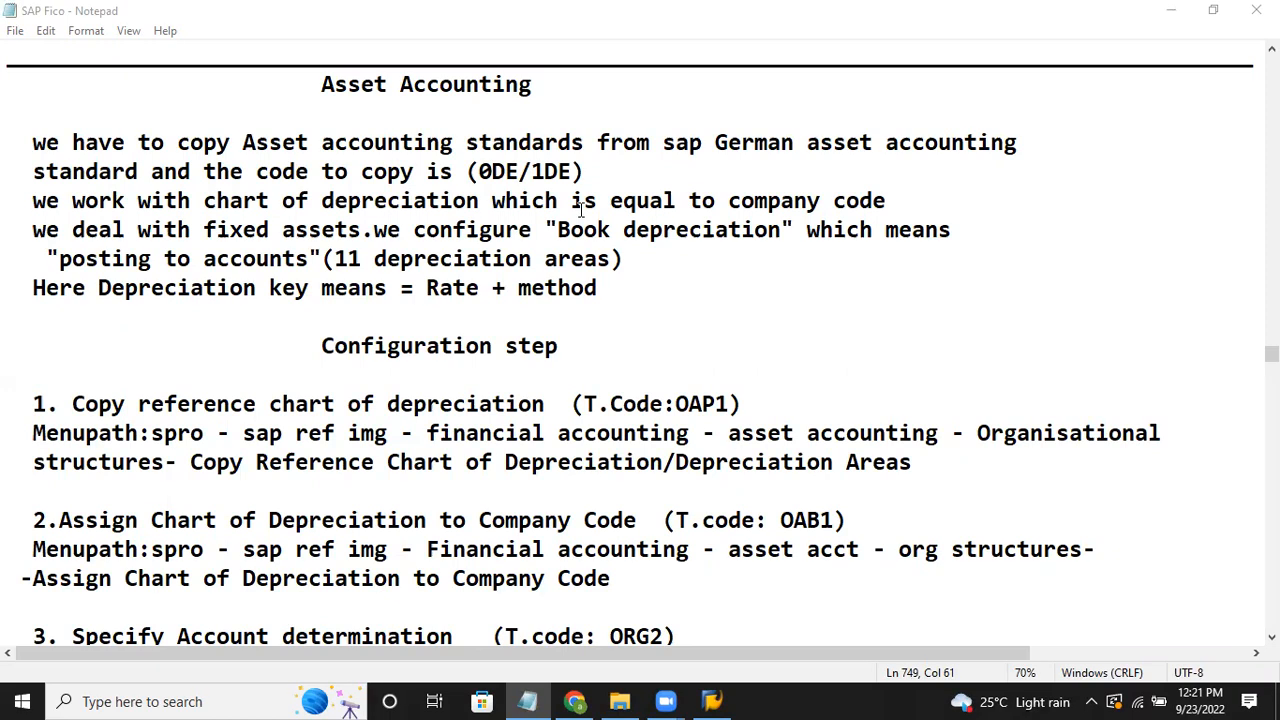
Step: Highlight the 0DE/1DE reference chart code and the Depreciation key line
click(600, 287)
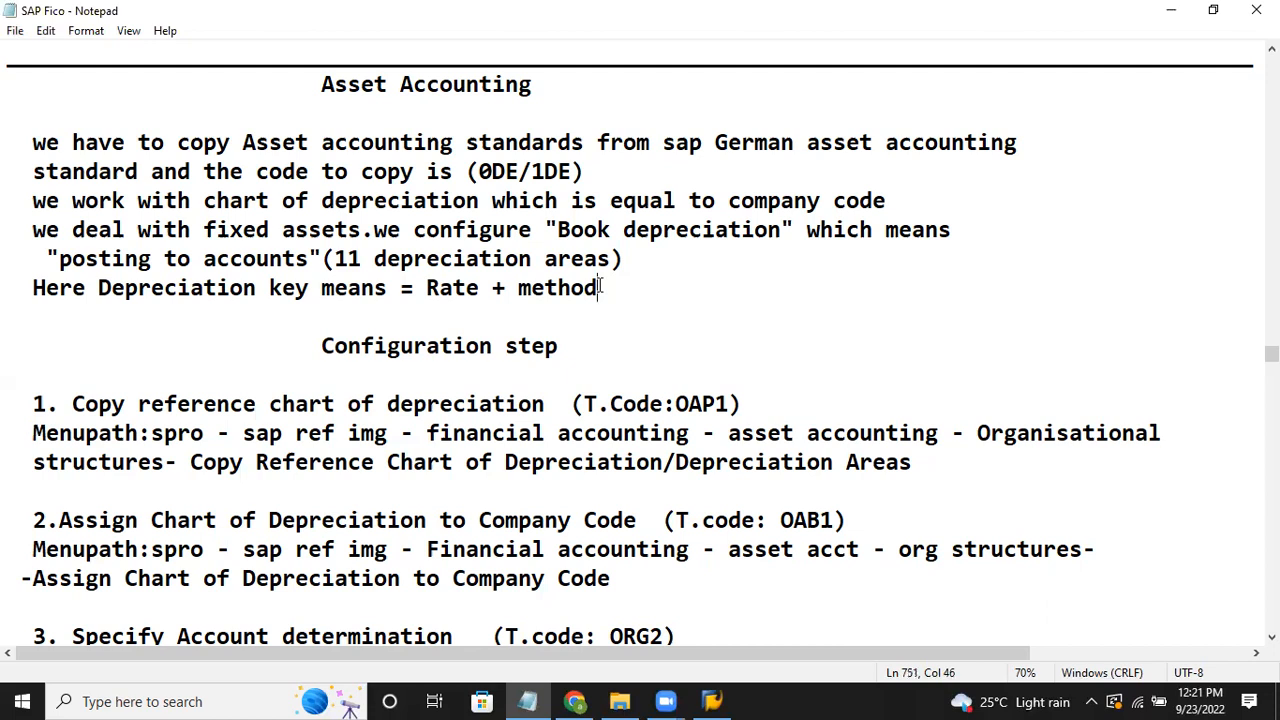
drag(484, 171, 584, 160)
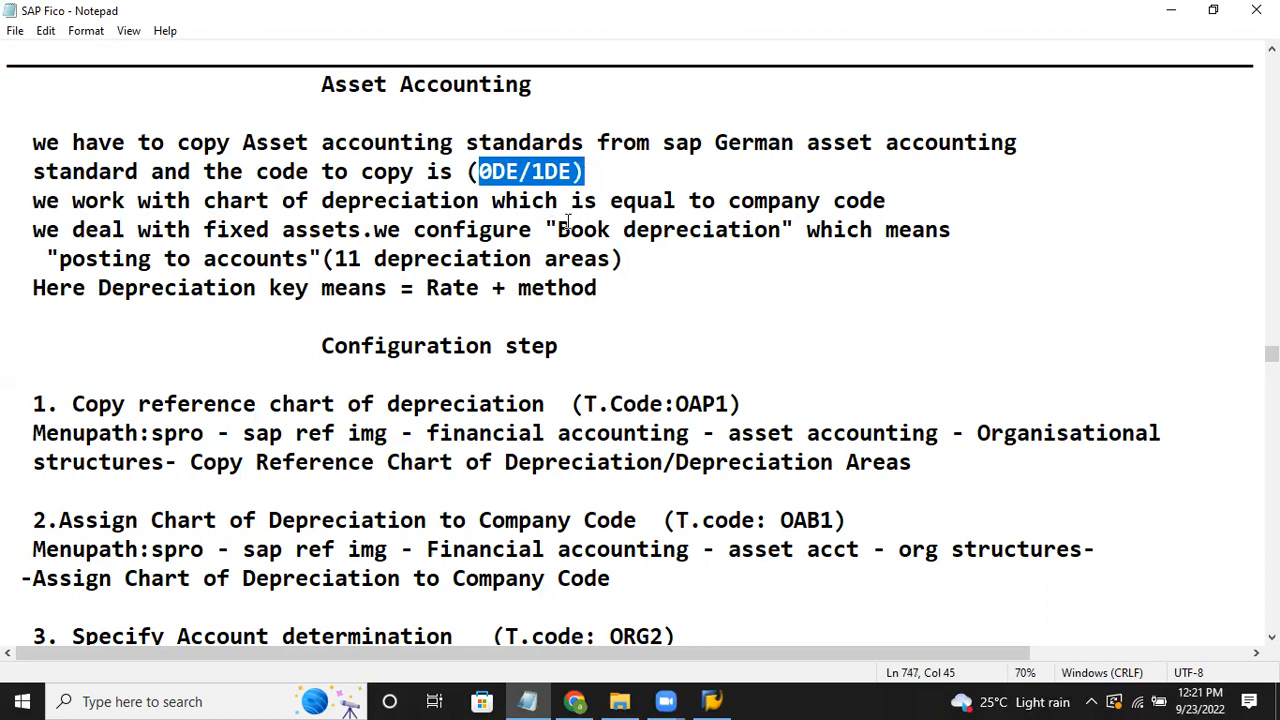
click(563, 283)
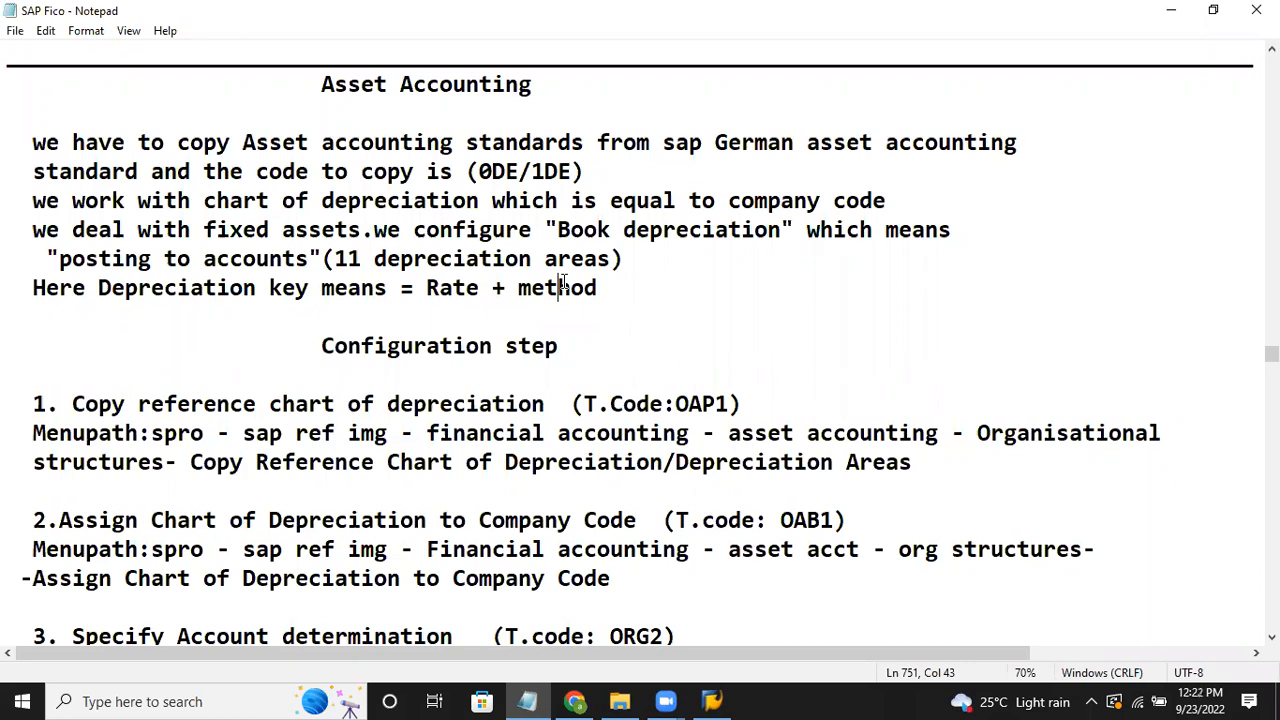
click(684, 286)
Step: Scroll the notes down to step 5 (FBAU, AS08) and walk along step 1's OAP1 menu path
key(Down)
key(Down)
key(Down)
key(Down)
key(Down)
key(Down)
key(Down)
key(Down)
key(Down)
key(Down)
key(Down)
key(Down)
key(Down)
key(Down)
key(Down)
key(Down)
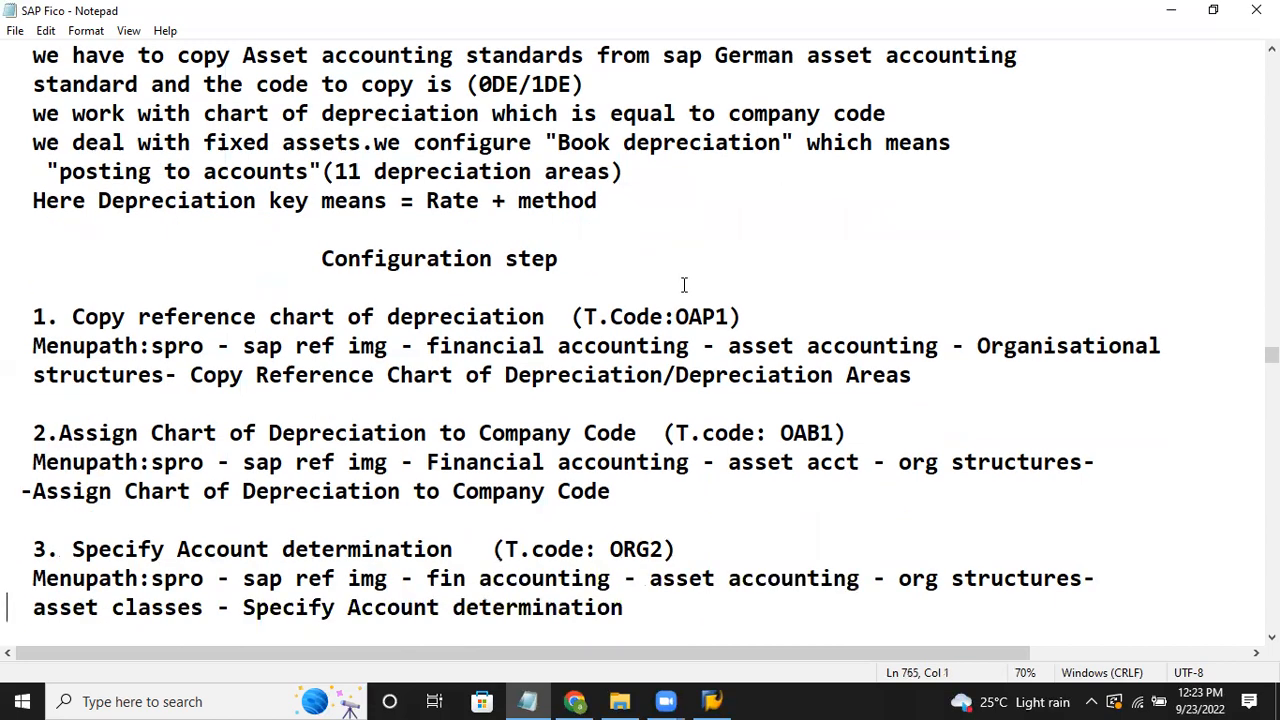
key(Down)
key(Down)
key(Down)
key(Down)
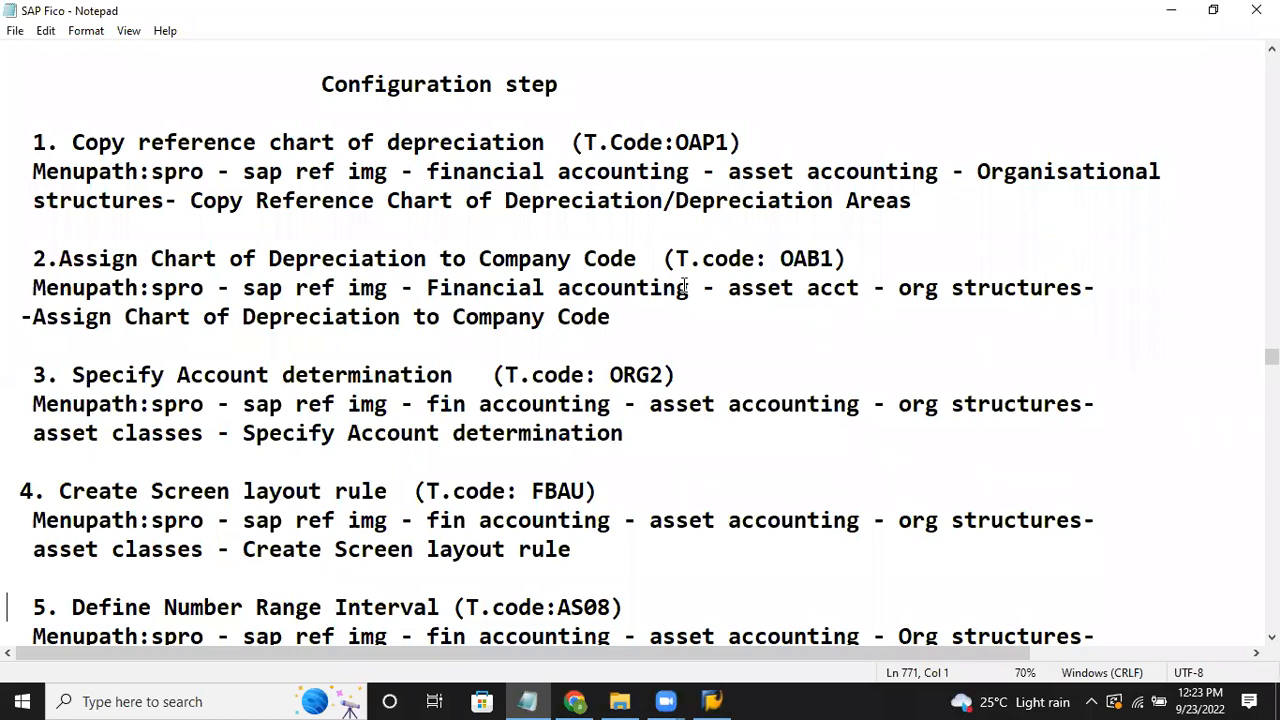
click(783, 146)
click(862, 162)
click(1031, 168)
click(158, 232)
click(389, 205)
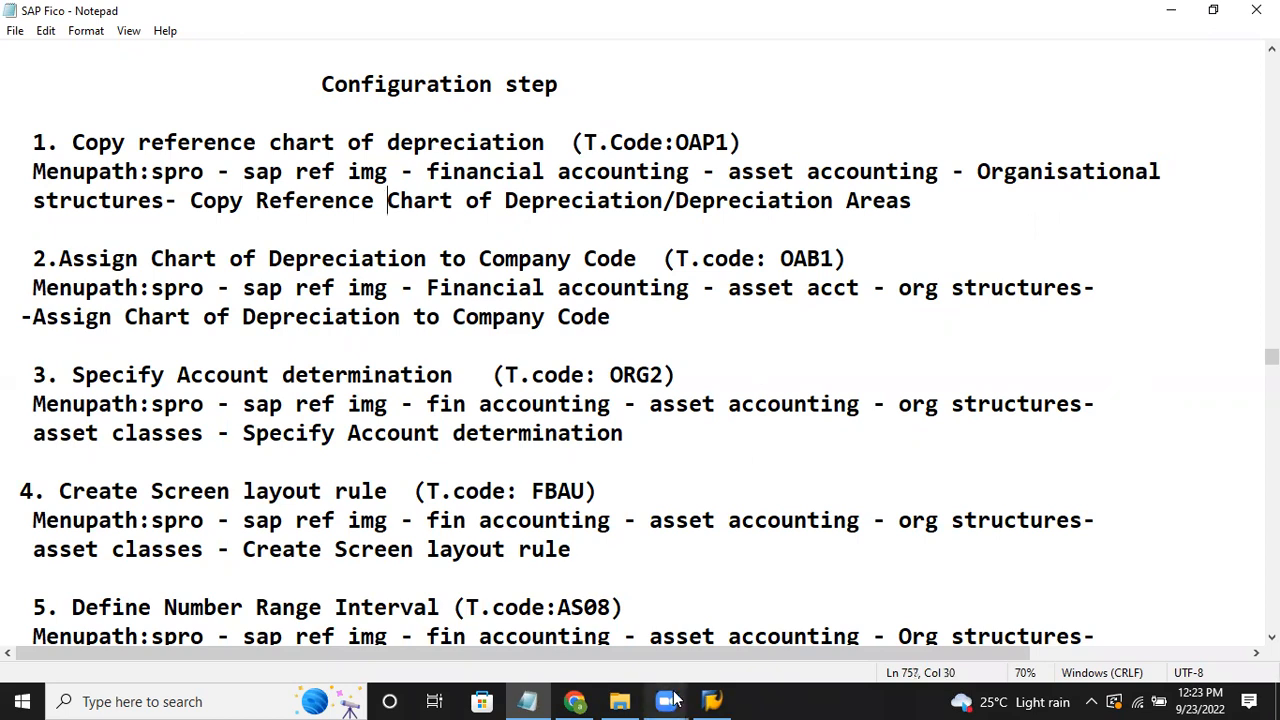
Step: Log on to the IDES ECC 6.0 connection in client 800 with the user name and password
click(713, 699)
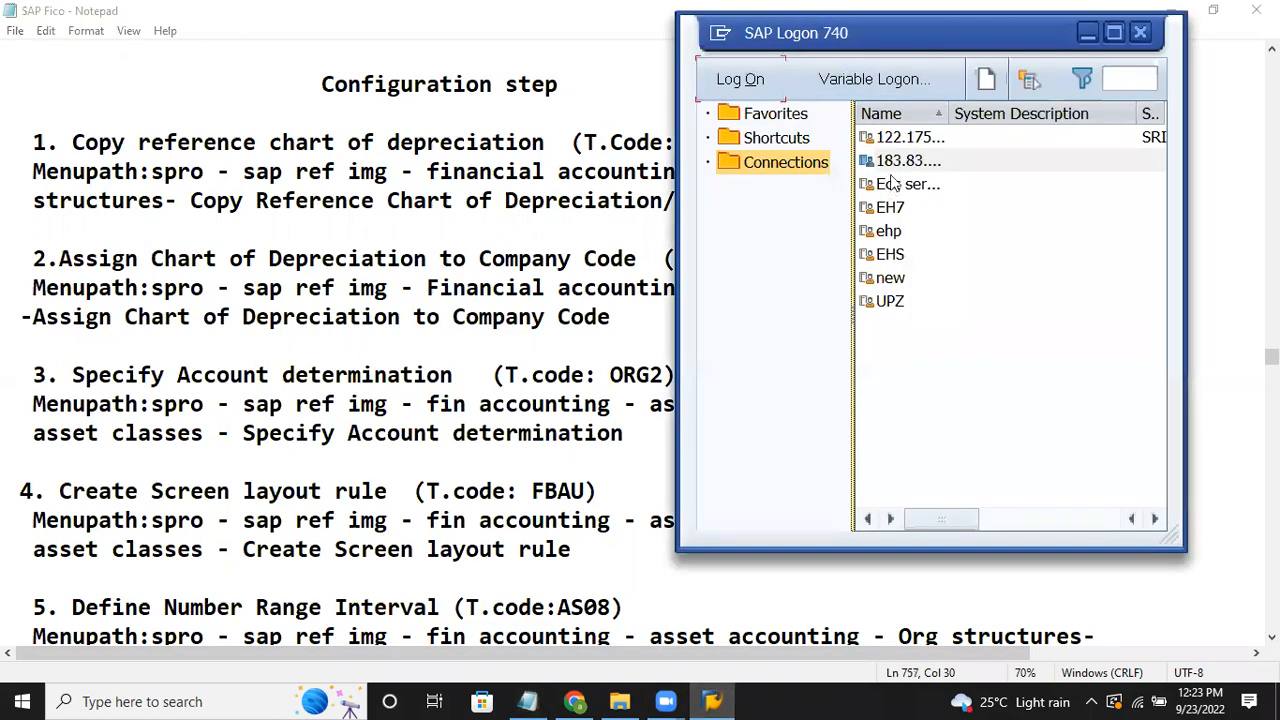
click(885, 165)
click(740, 79)
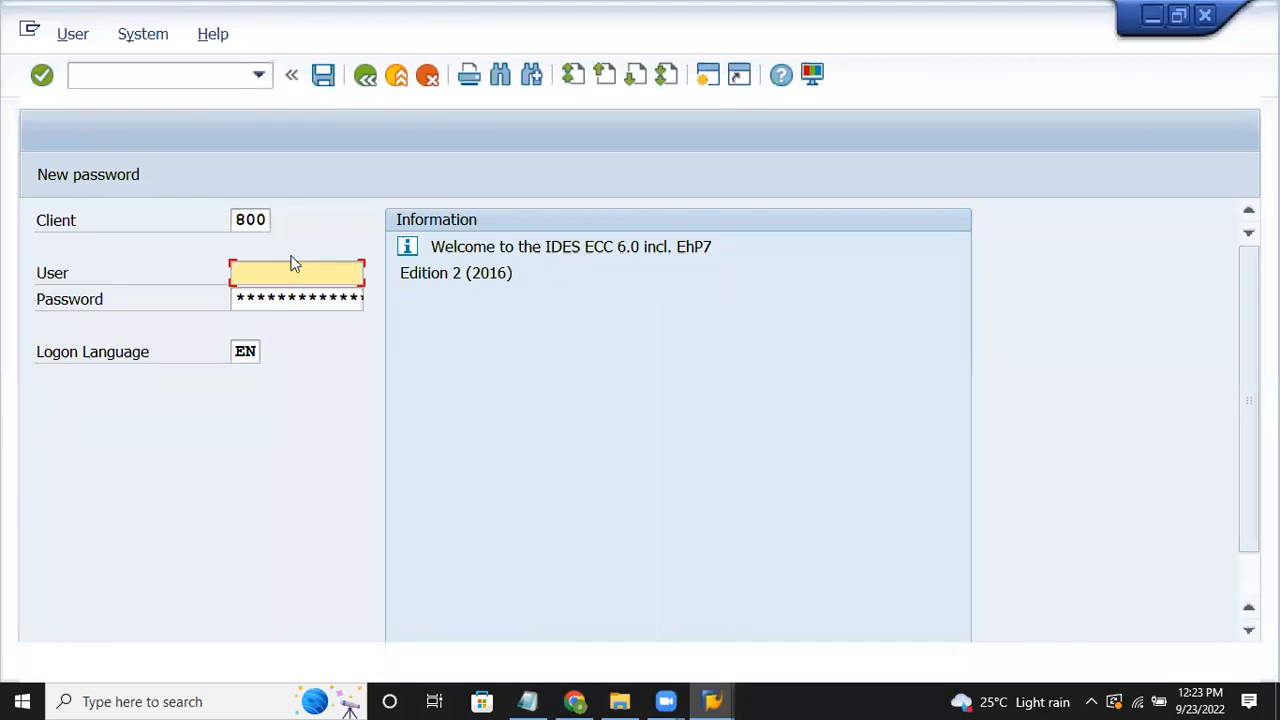
text(arch)
key(Down)
key(Return)
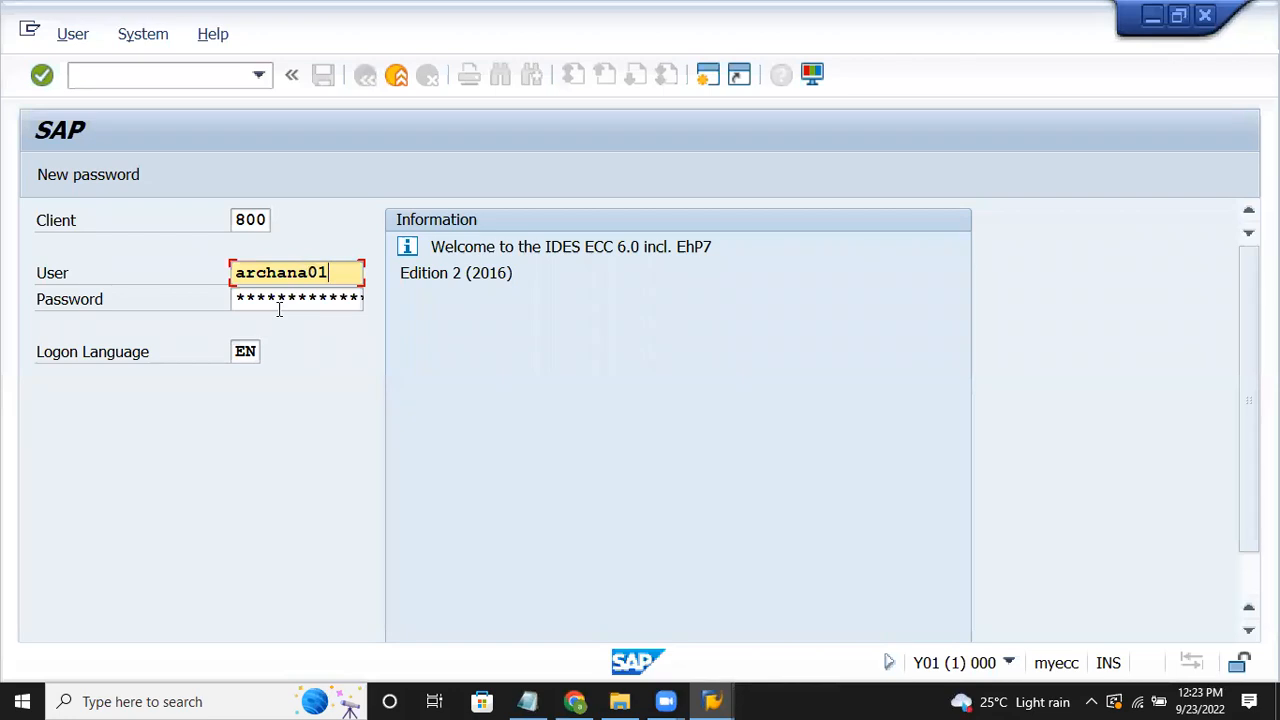
key(Tab)
text(***)
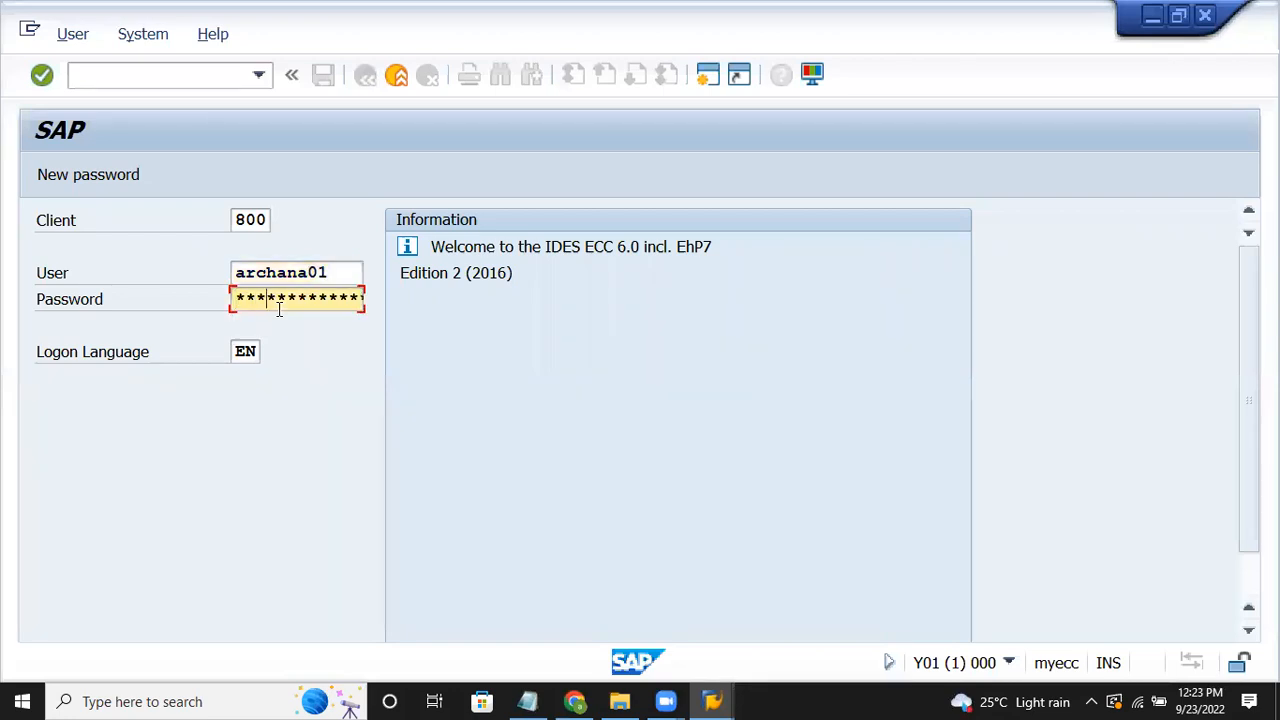
text(*)
key(Return)
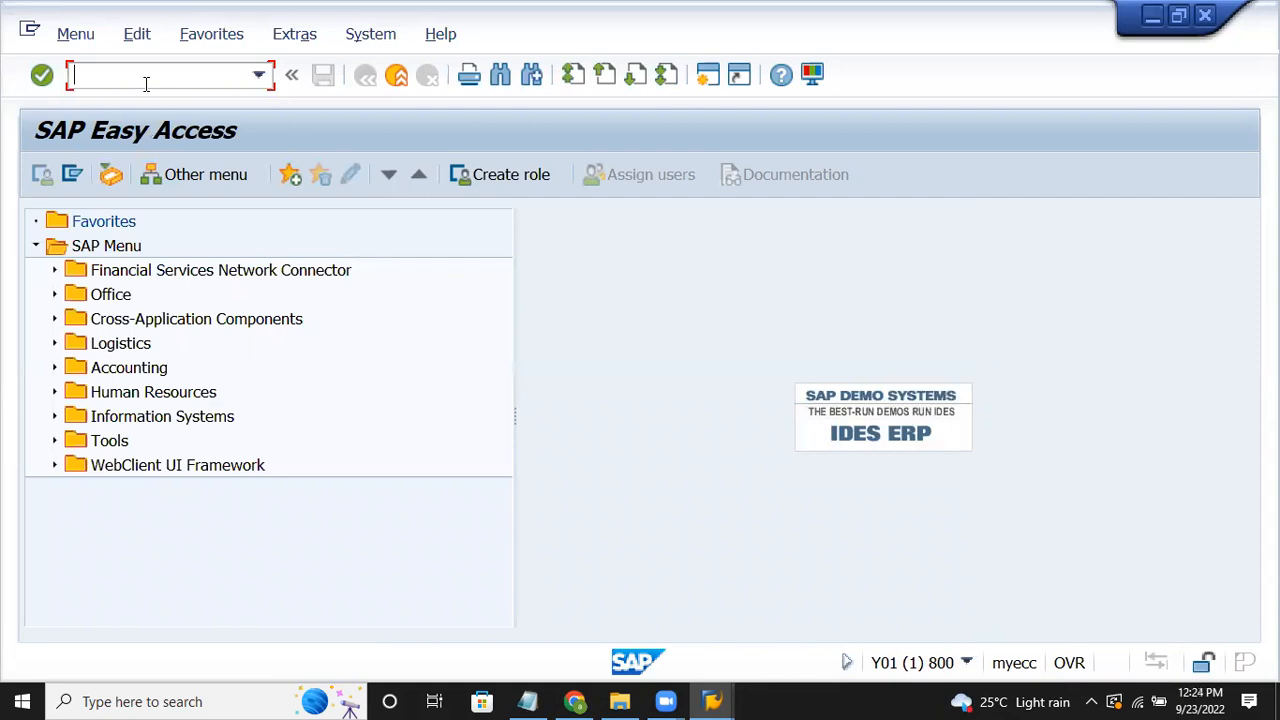
Step: Run transaction SPRO to reach Customizing: Execute Project
text(spro)
key(Return)
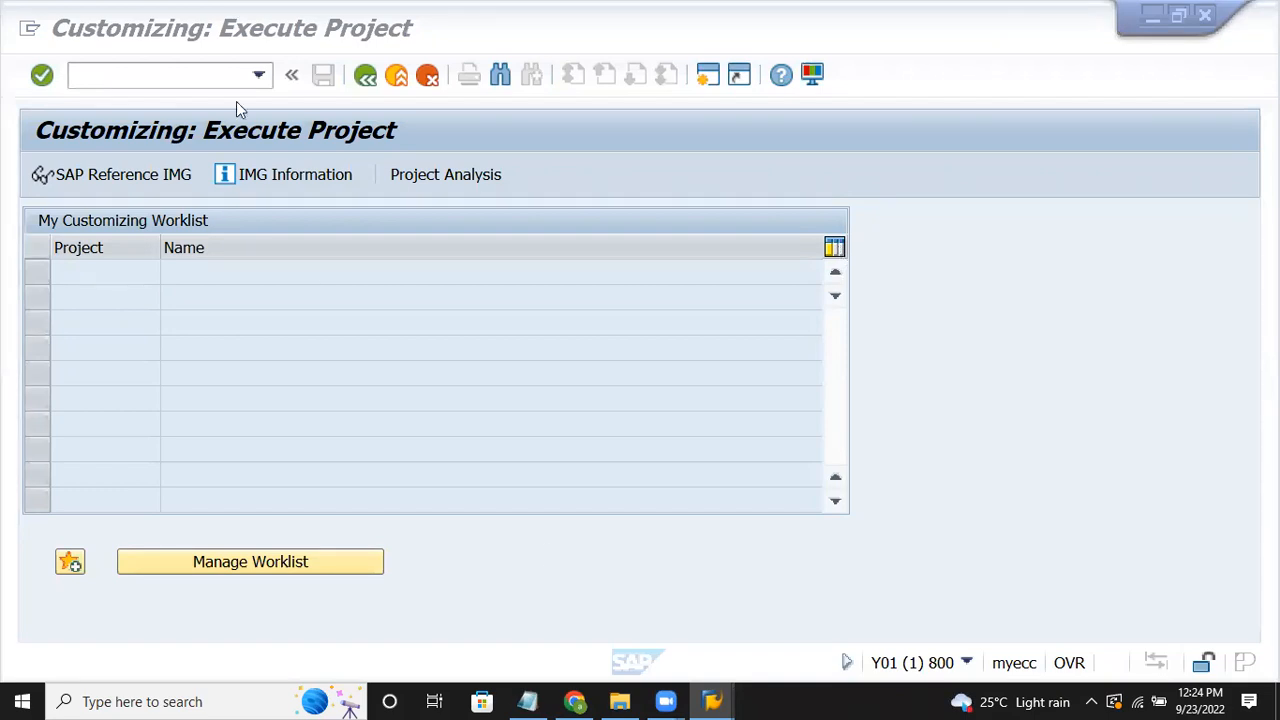
Step: Open the SAP Reference IMG and expand Financial Accounting
click(185, 177)
click(185, 177)
click(193, 501)
key(Down)
key(Down)
key(Down)
key(Down)
key(Down)
key(Down)
key(Down)
key(Down)
key(Down)
key(Down)
key(Down)
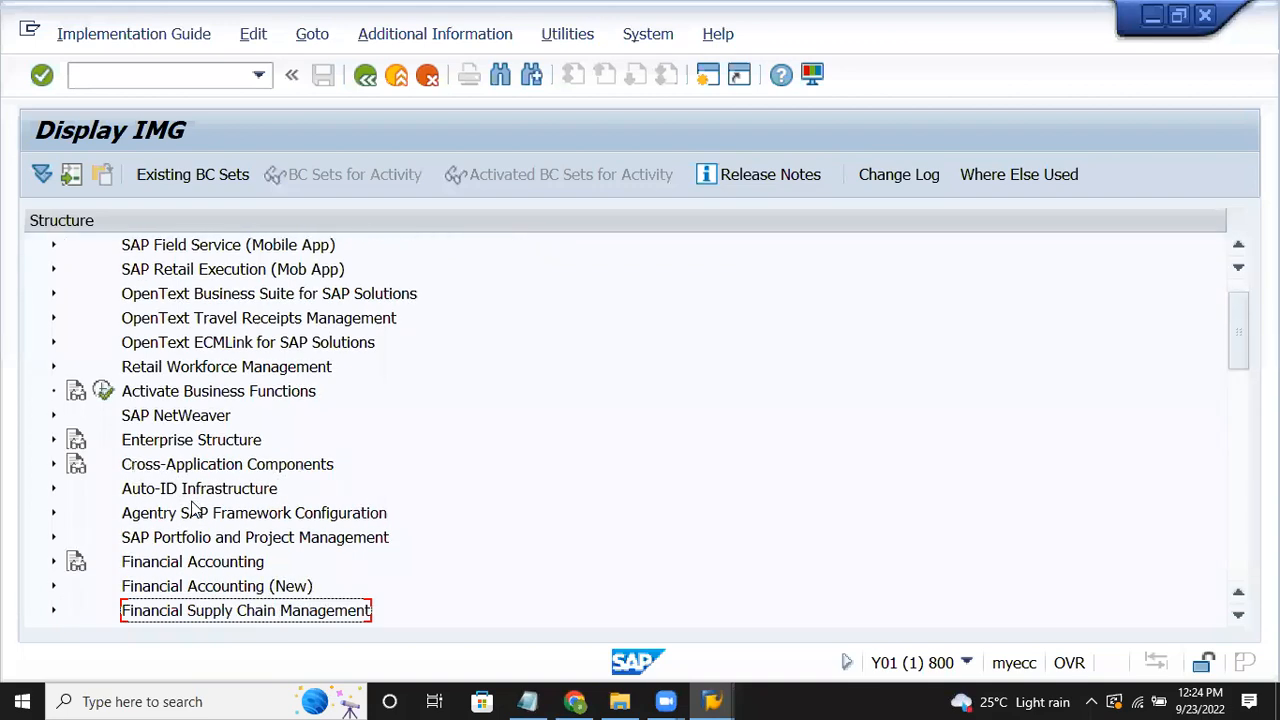
key(Up)
key(Up)
key(Up)
key(Up)
key(Up)
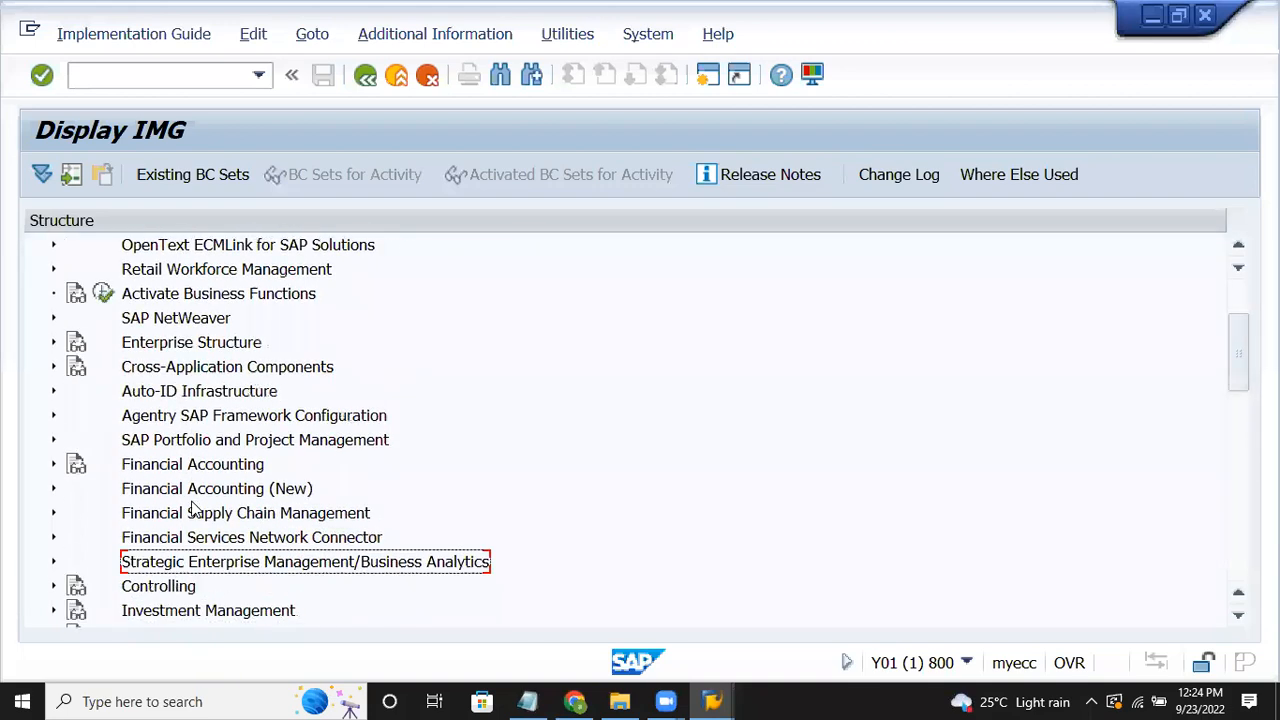
key(Right)
Step: Expand Asset Accounting > Organizational Structures and launch Copy Reference Chart of Depreciation/Depreciation Areas
key(Down)
key(Down)
key(Down)
key(Down)
key(Down)
key(Down)
key(Down)
key(Down)
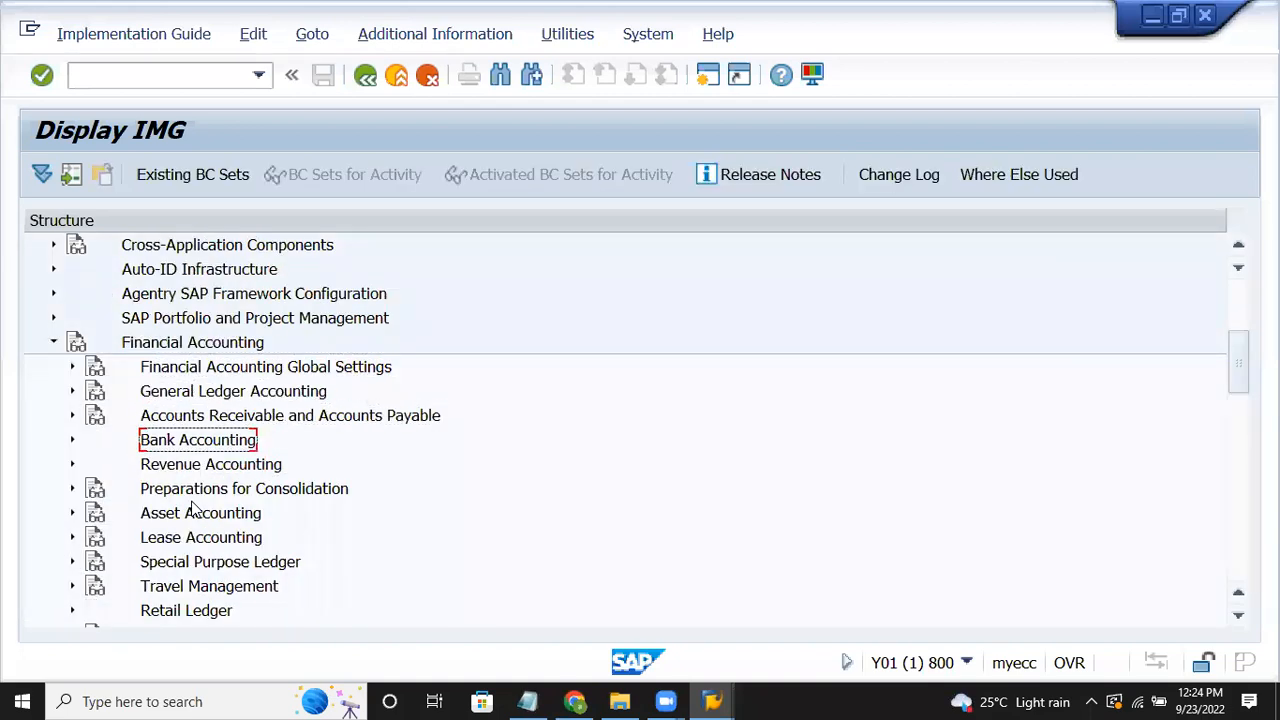
key(Up)
key(Right)
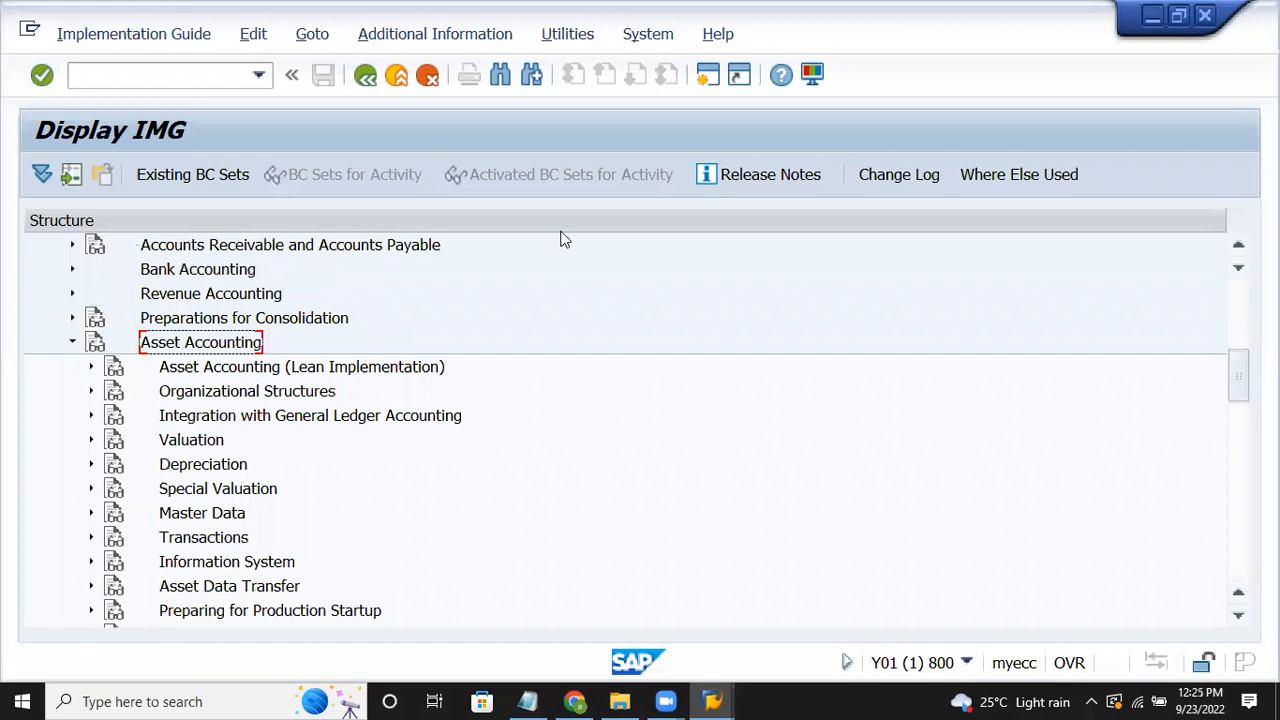
key(Down)
key(Down)
key(Right)
key(Down)
key(Down)
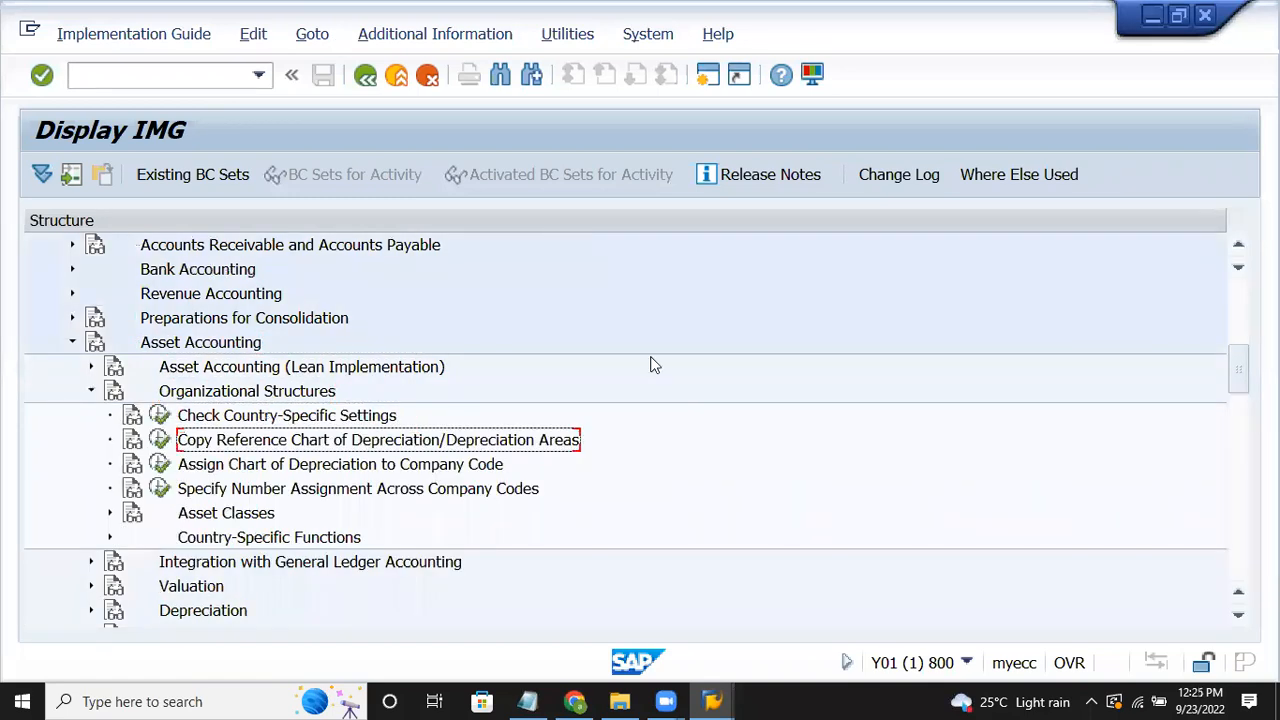
click(161, 443)
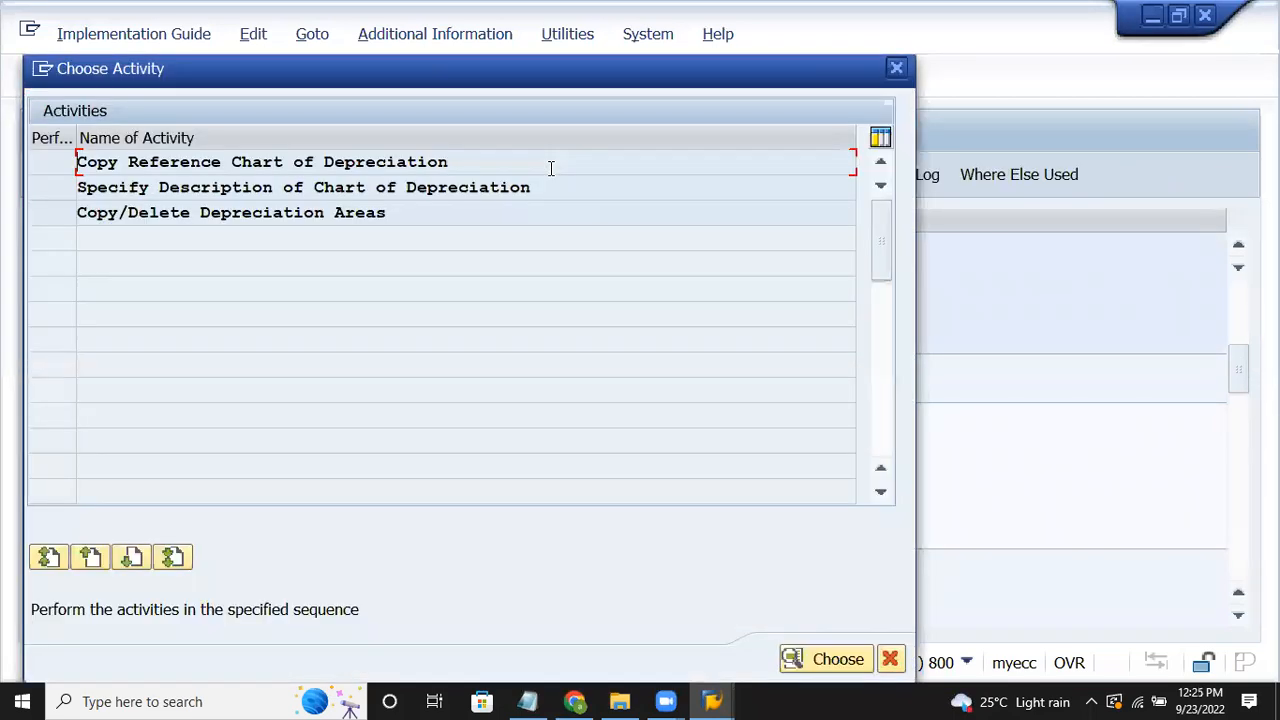
Step: Copy reference chart of depreciation 0DE to a new chart EV15
double_click(436, 160)
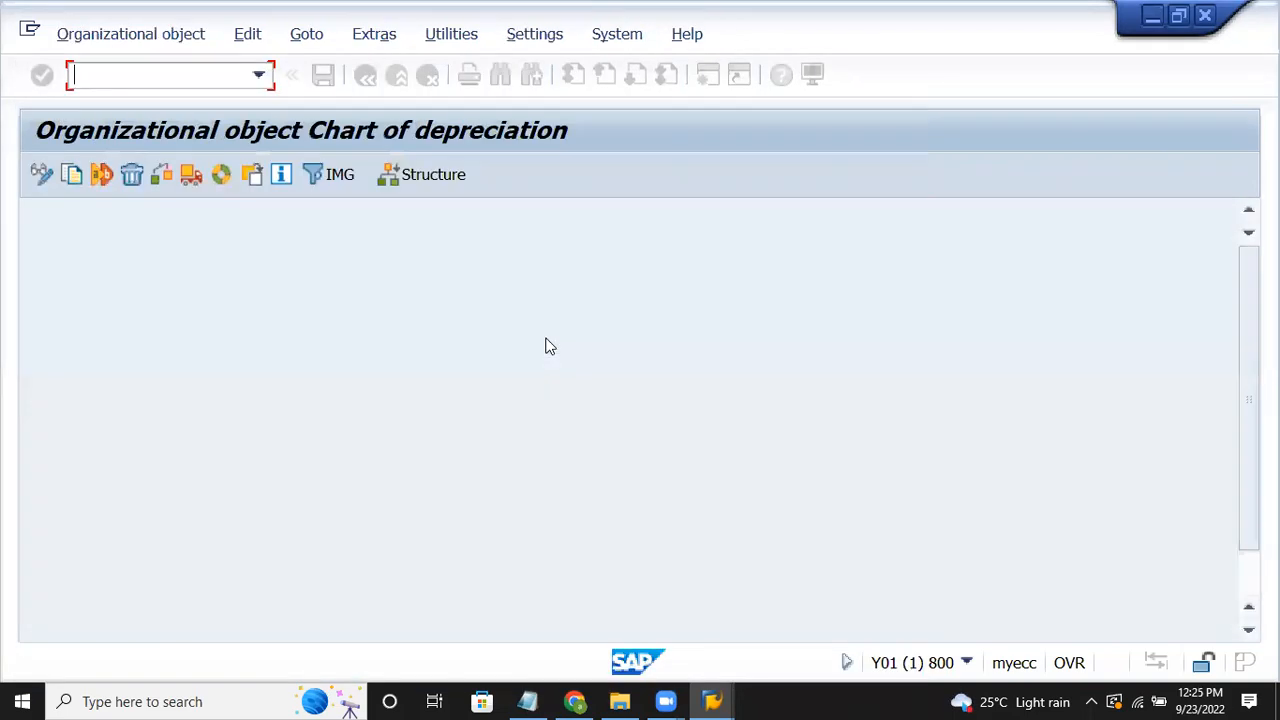
click(72, 176)
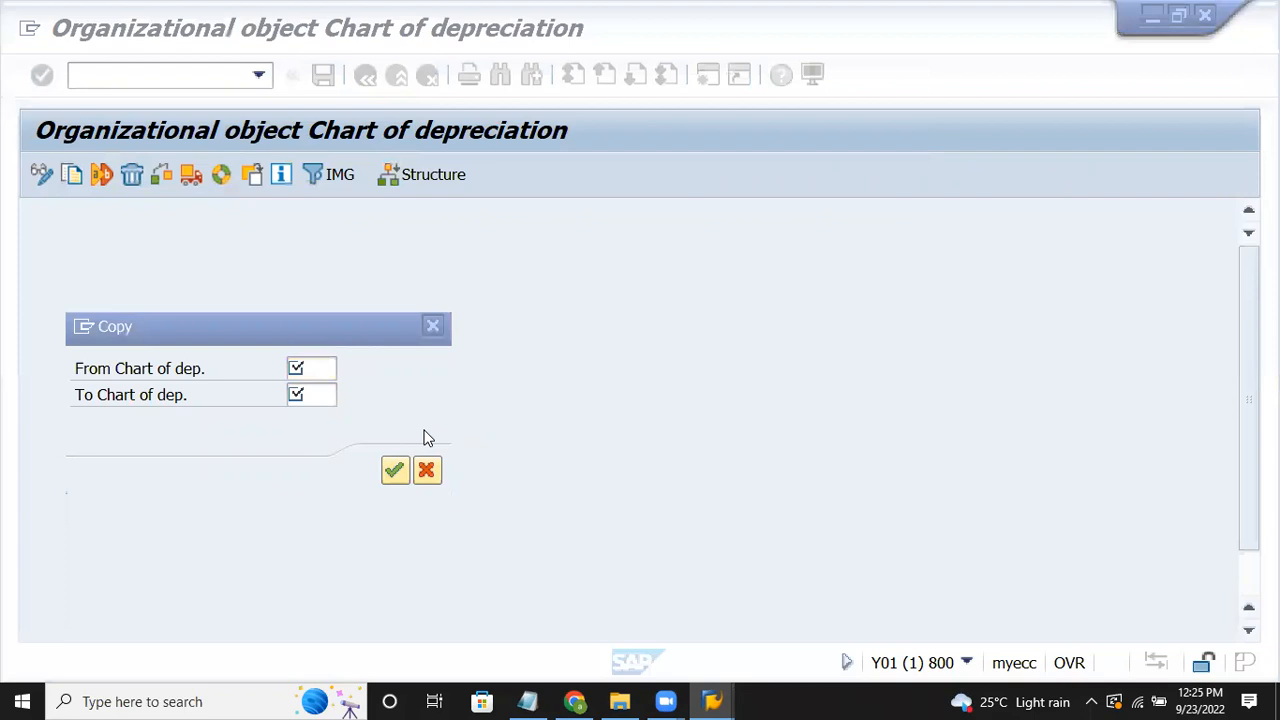
key(Escape)
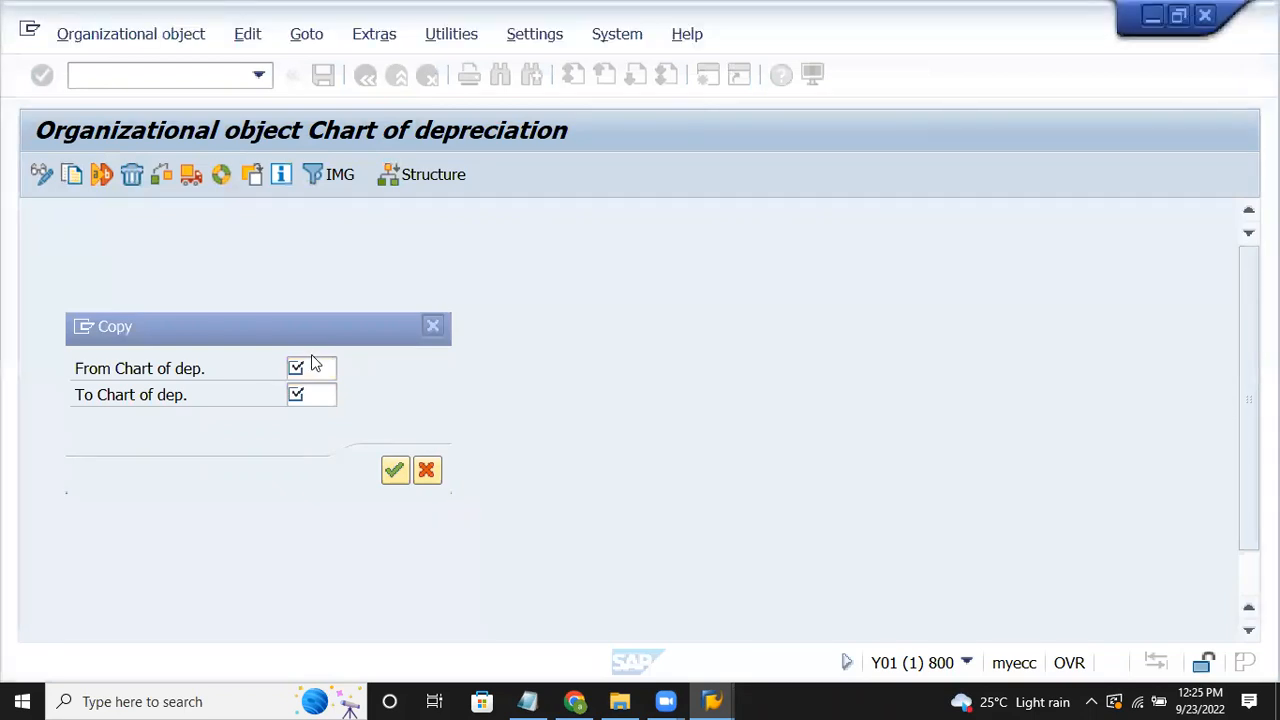
click(312, 366)
text(0de)
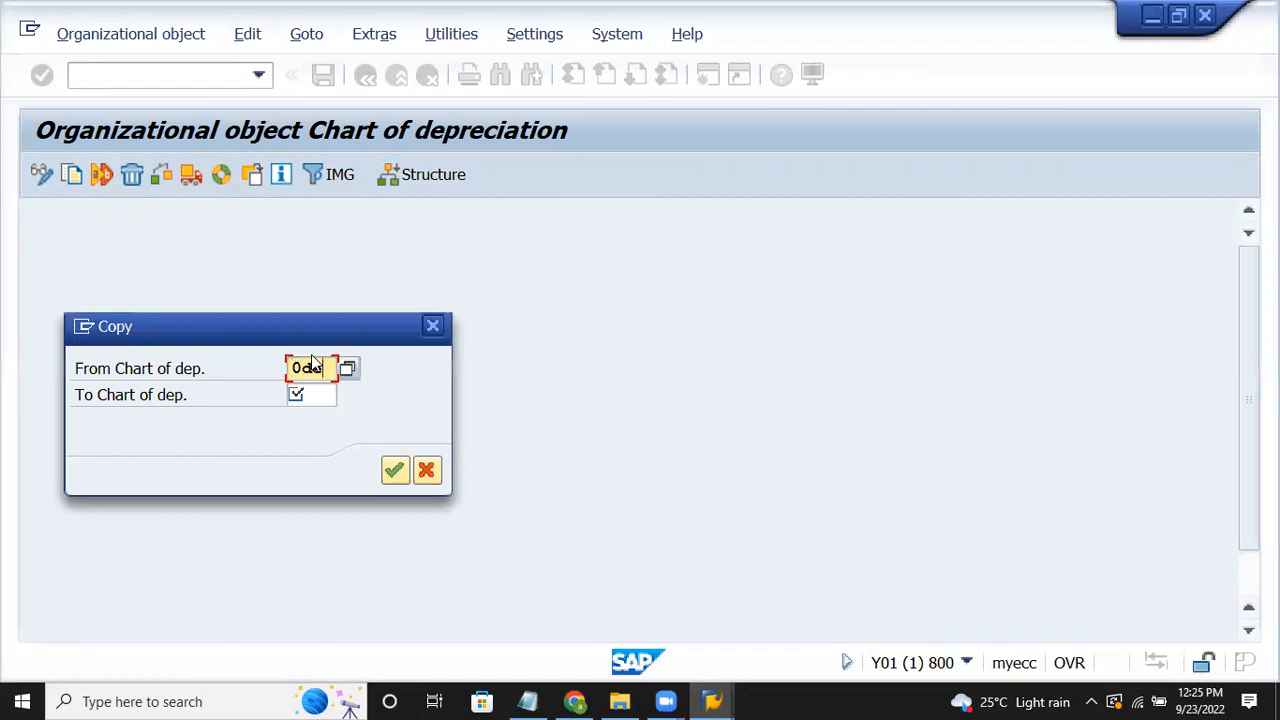
key(Tab)
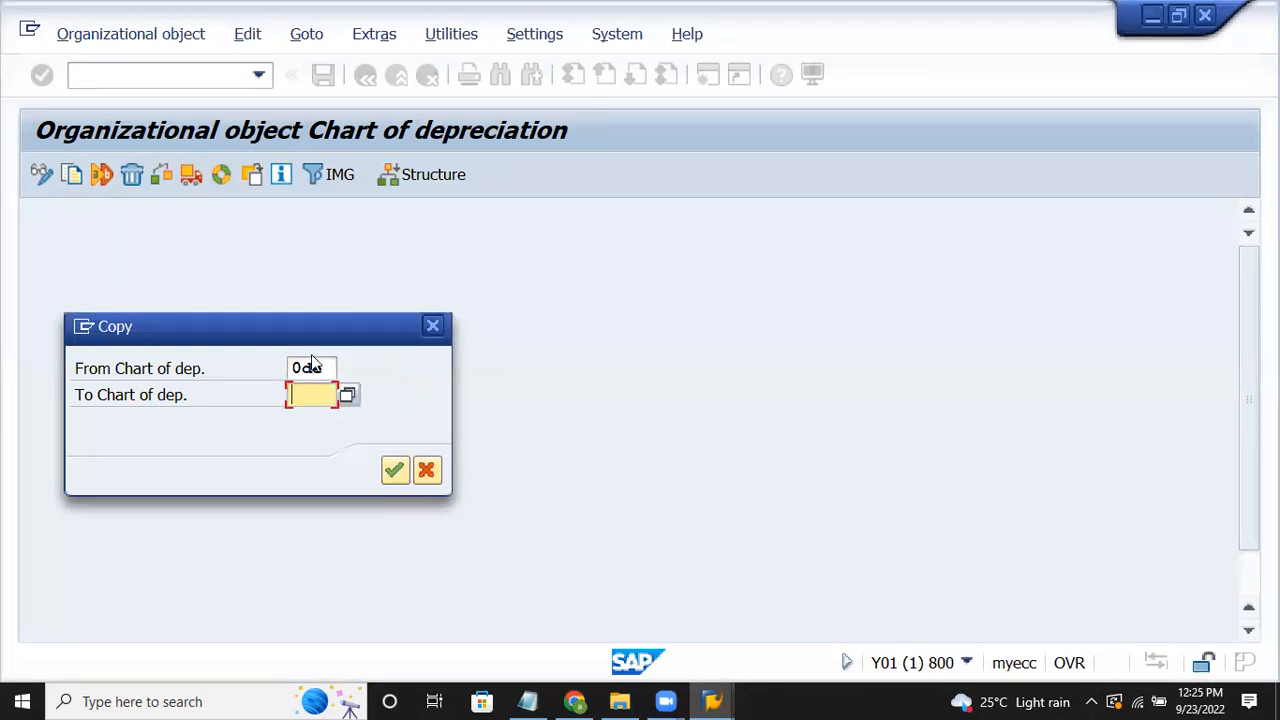
text(ev)
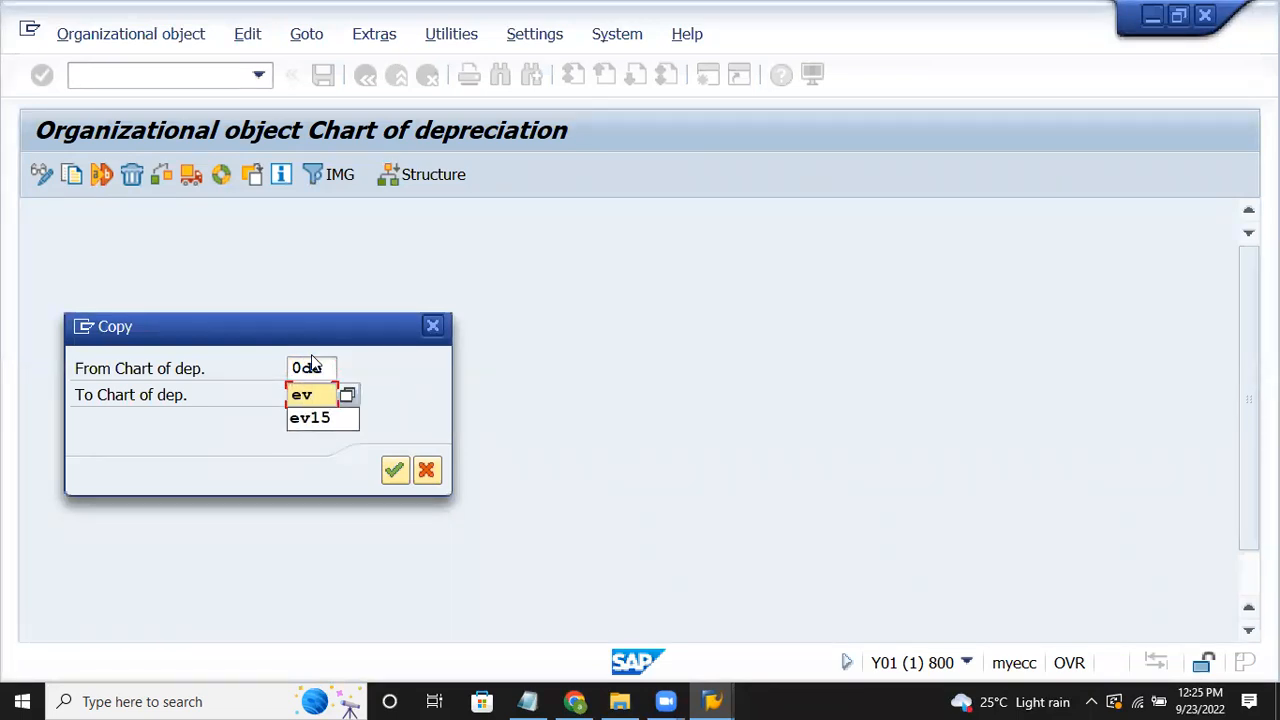
text(15)
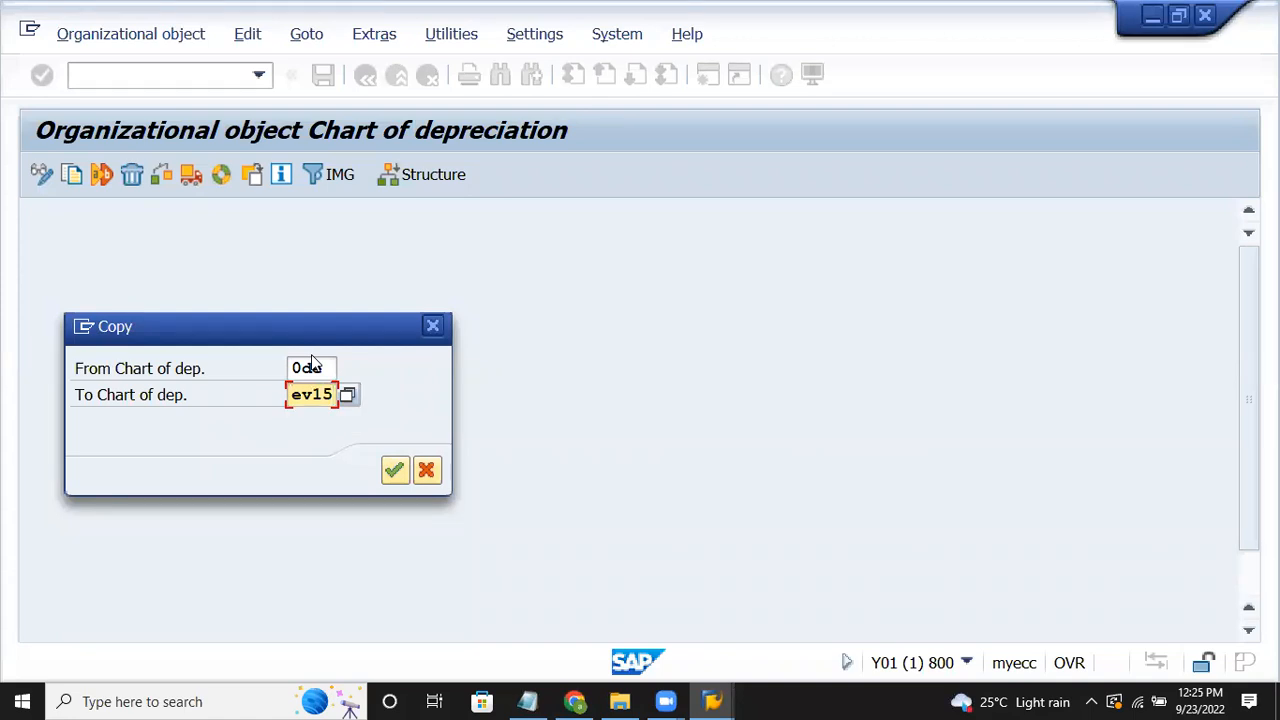
key(Return)
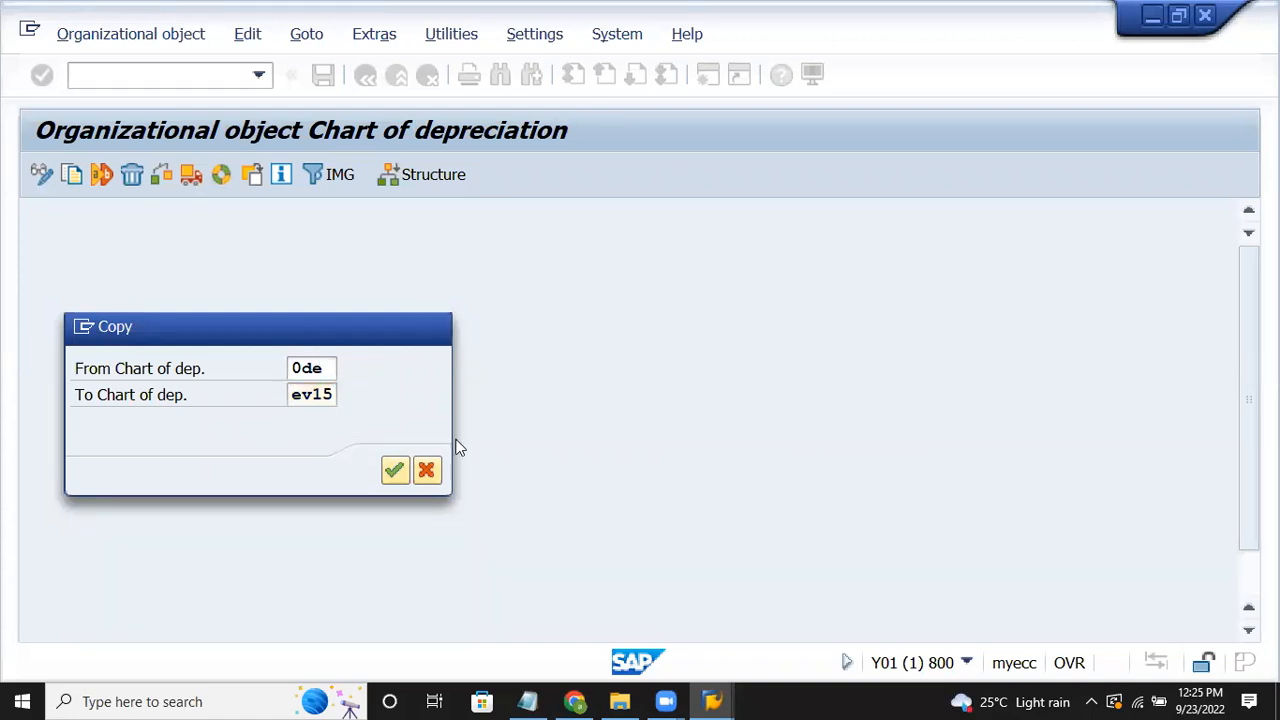
Step: Accept the number-range transport and customizing request, acknowledge the copy, and return to the activities
key(Return)
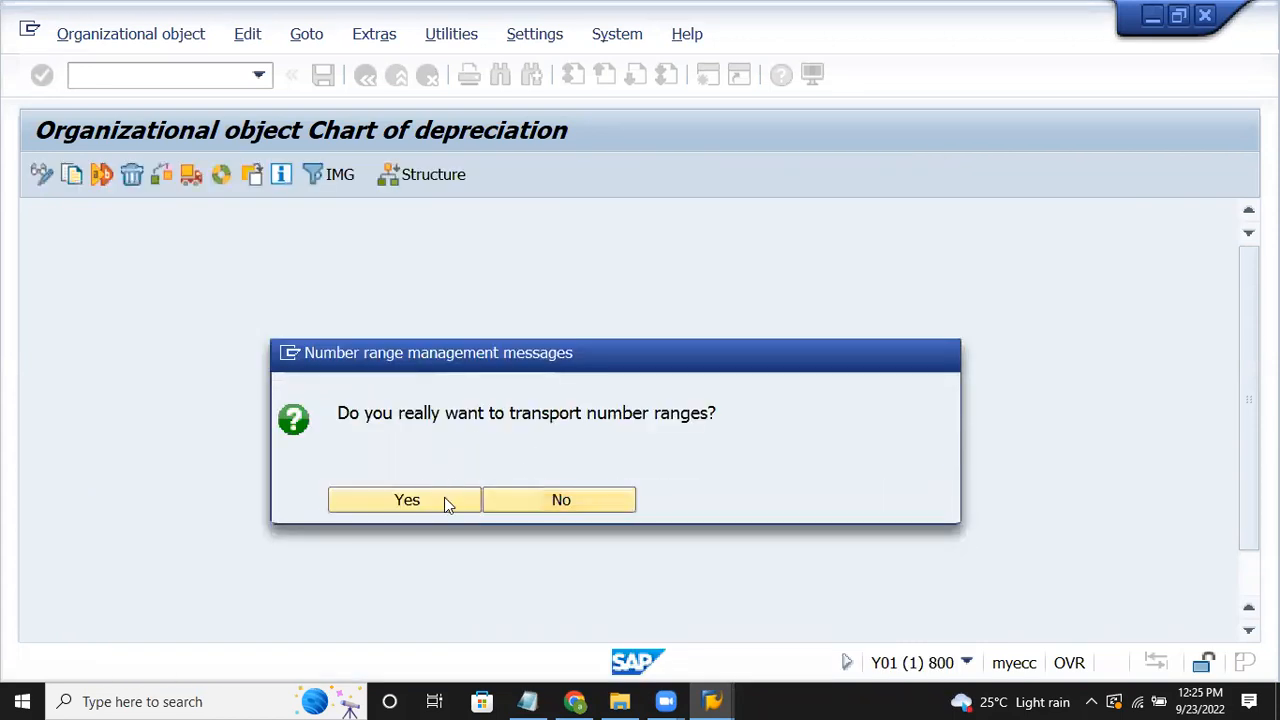
click(444, 499)
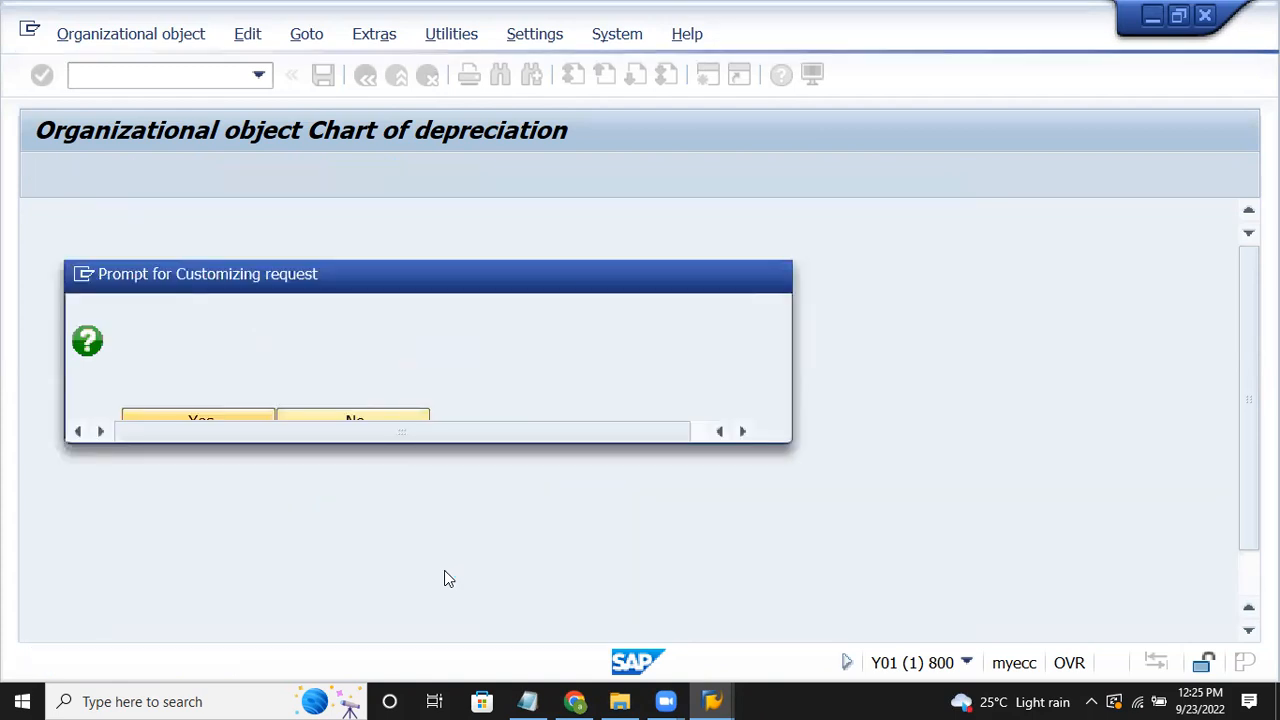
click(455, 418)
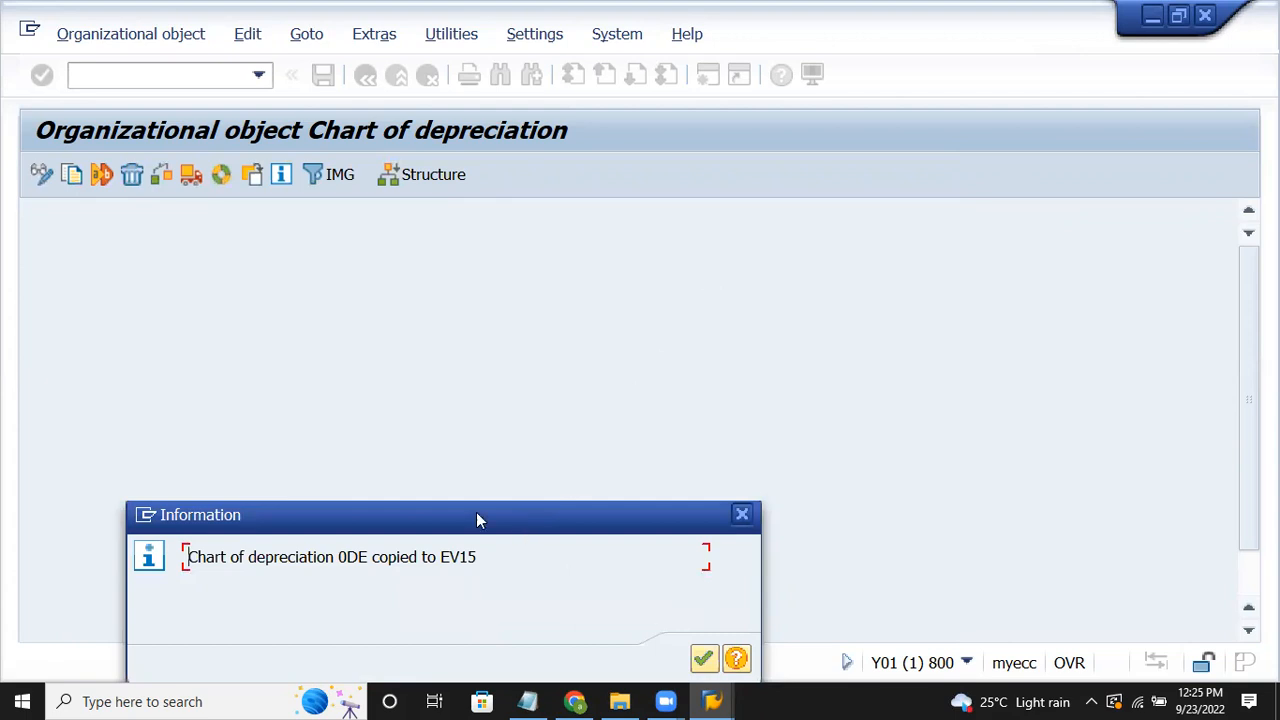
drag(476, 514, 718, 309)
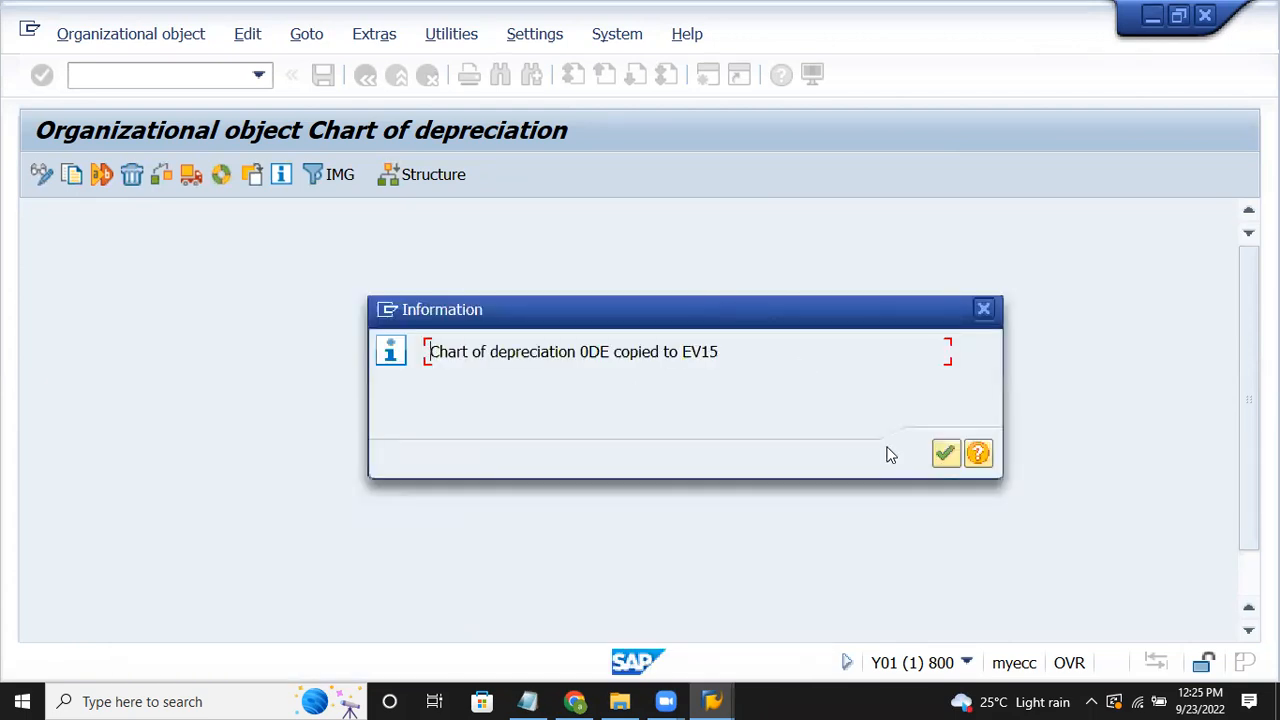
click(945, 454)
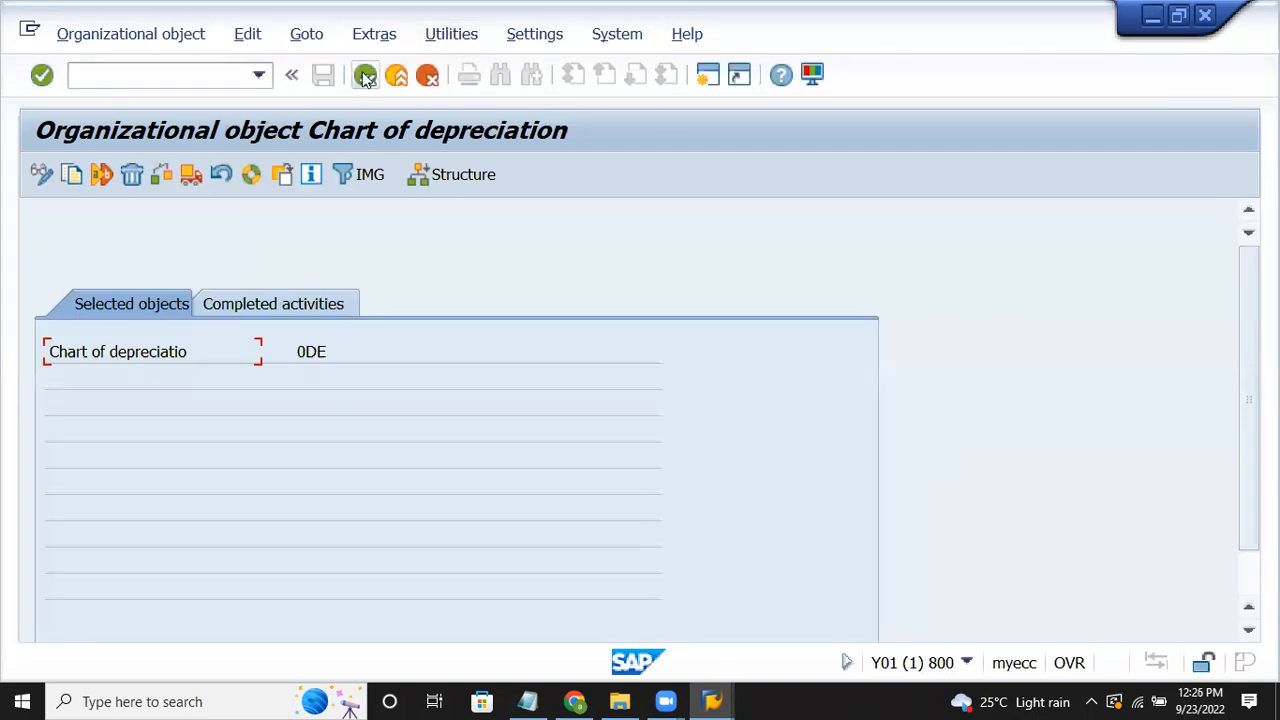
click(365, 77)
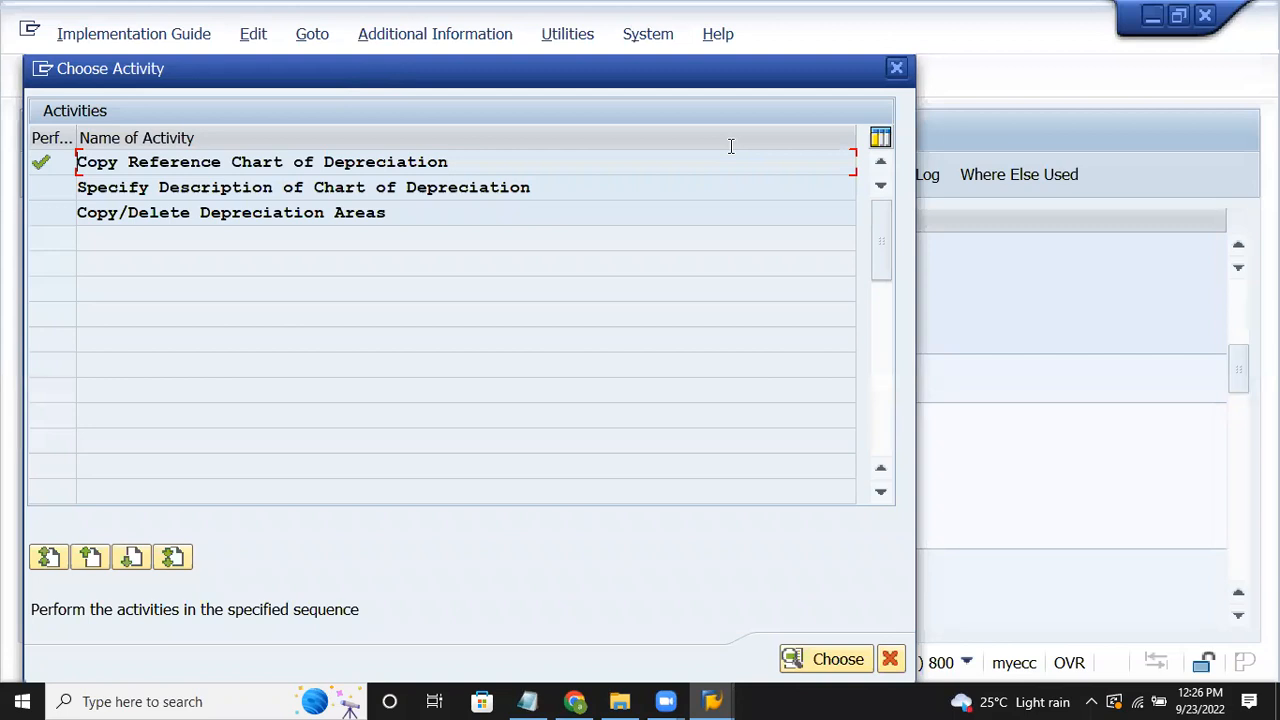
click(667, 701)
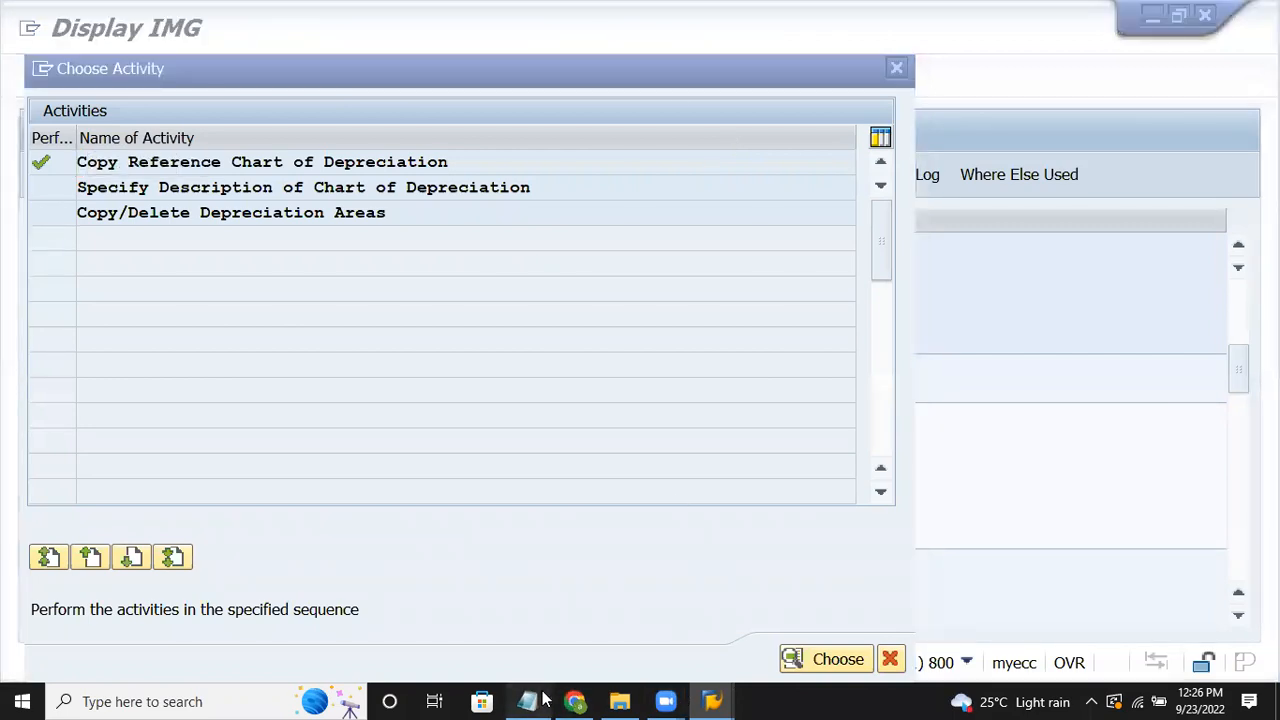
click(527, 701)
click(637, 314)
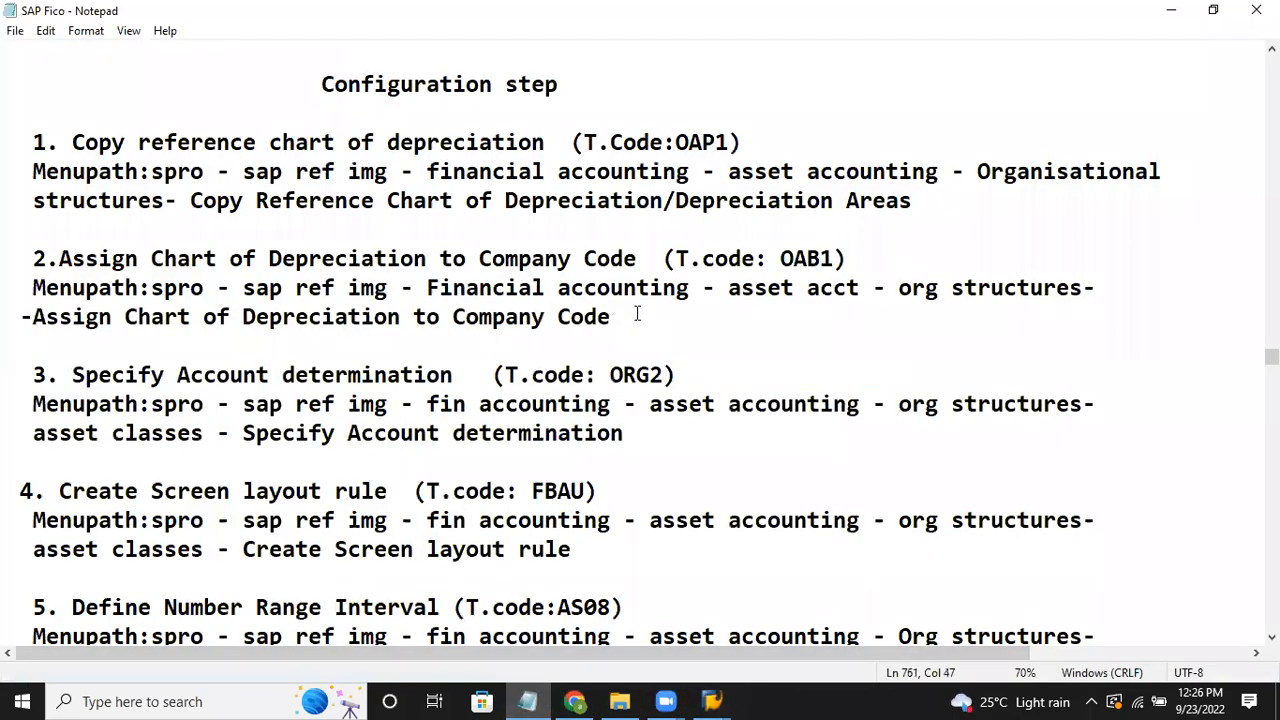
scroll(637, 314, up, 4)
click(12, 288)
drag(20, 288, 689, 362)
click(689, 362)
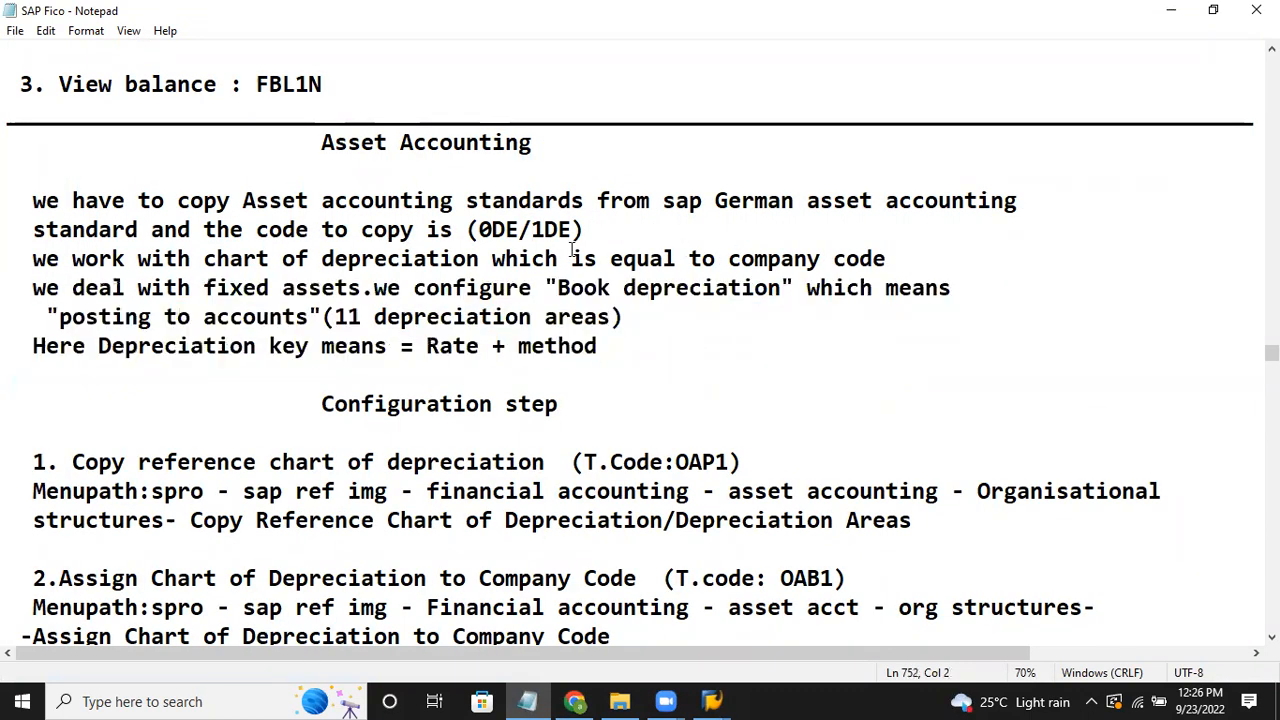
drag(559, 287, 778, 288)
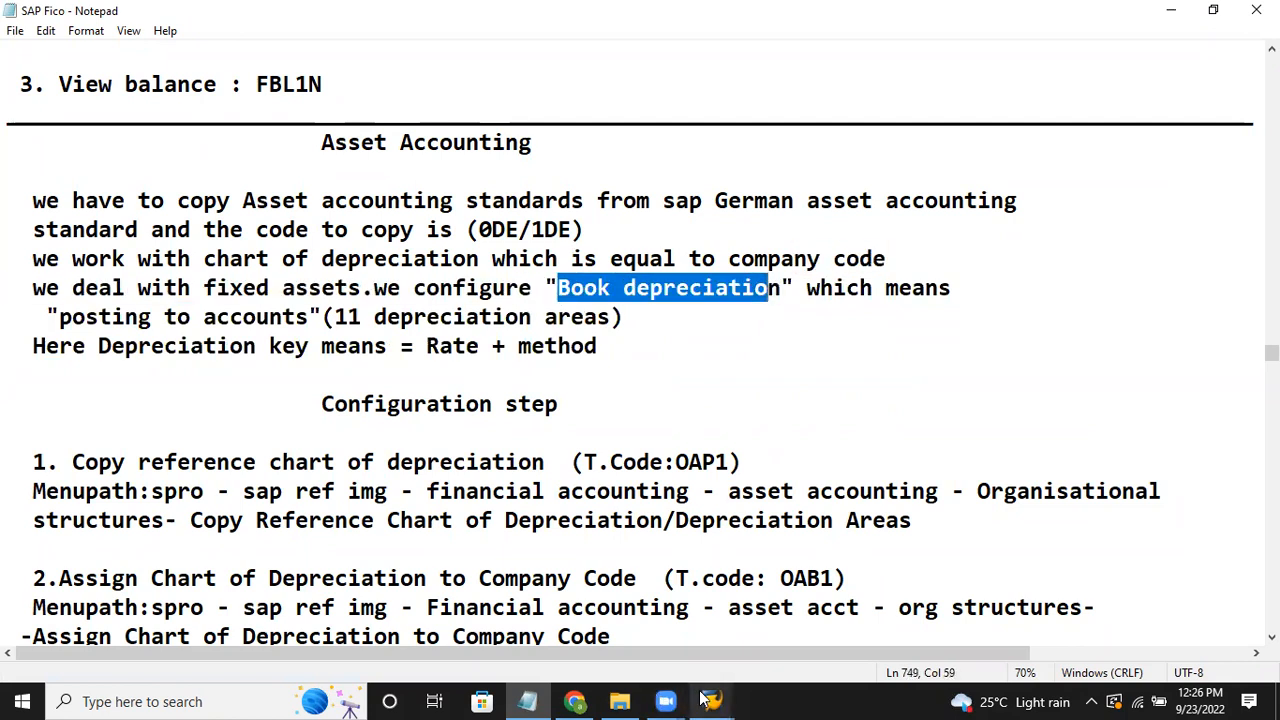
mouse_move(712, 700)
click(746, 632)
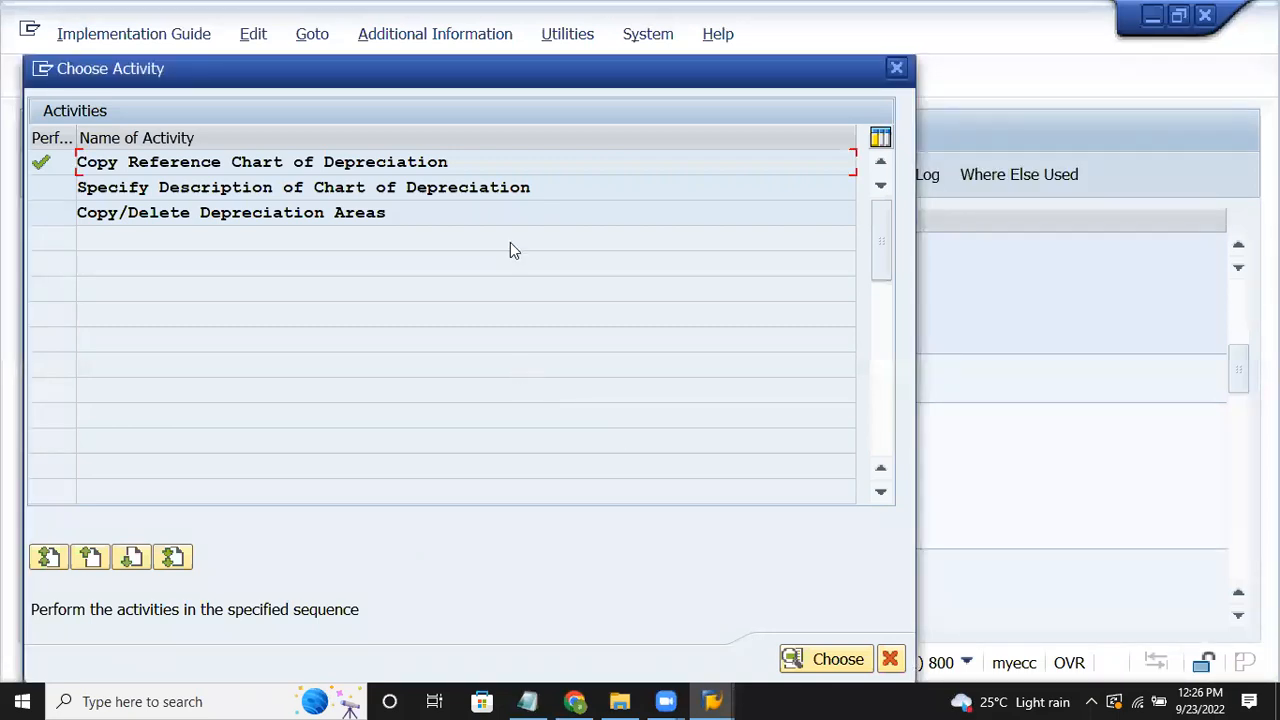
Step: Open Specify Description of Chart of Depreciation and locate entry EV15
click(521, 189)
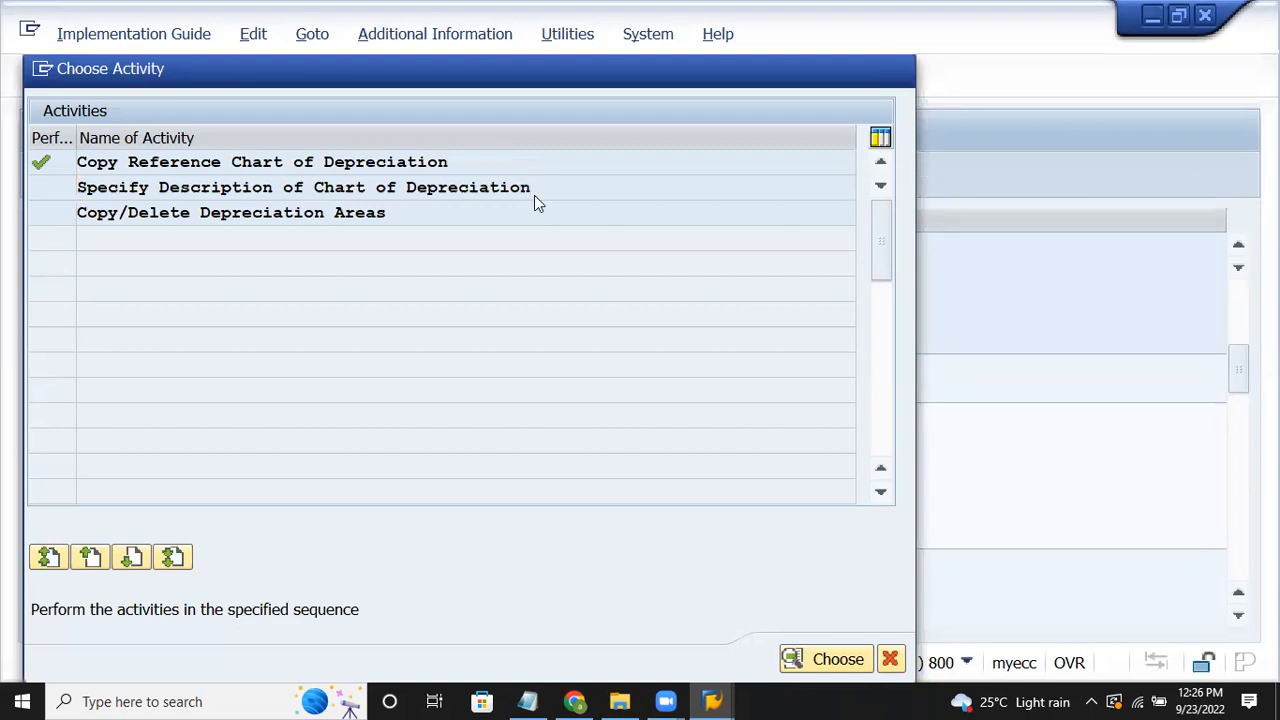
double_click(535, 192)
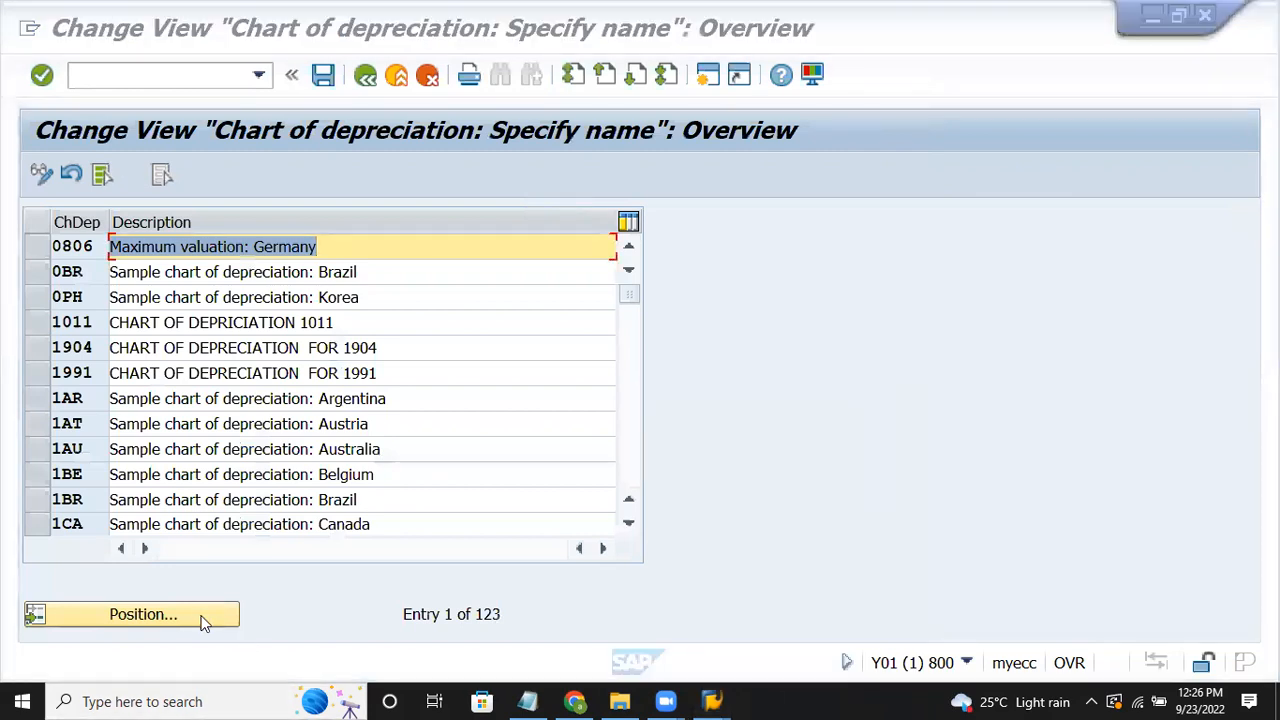
click(143, 614)
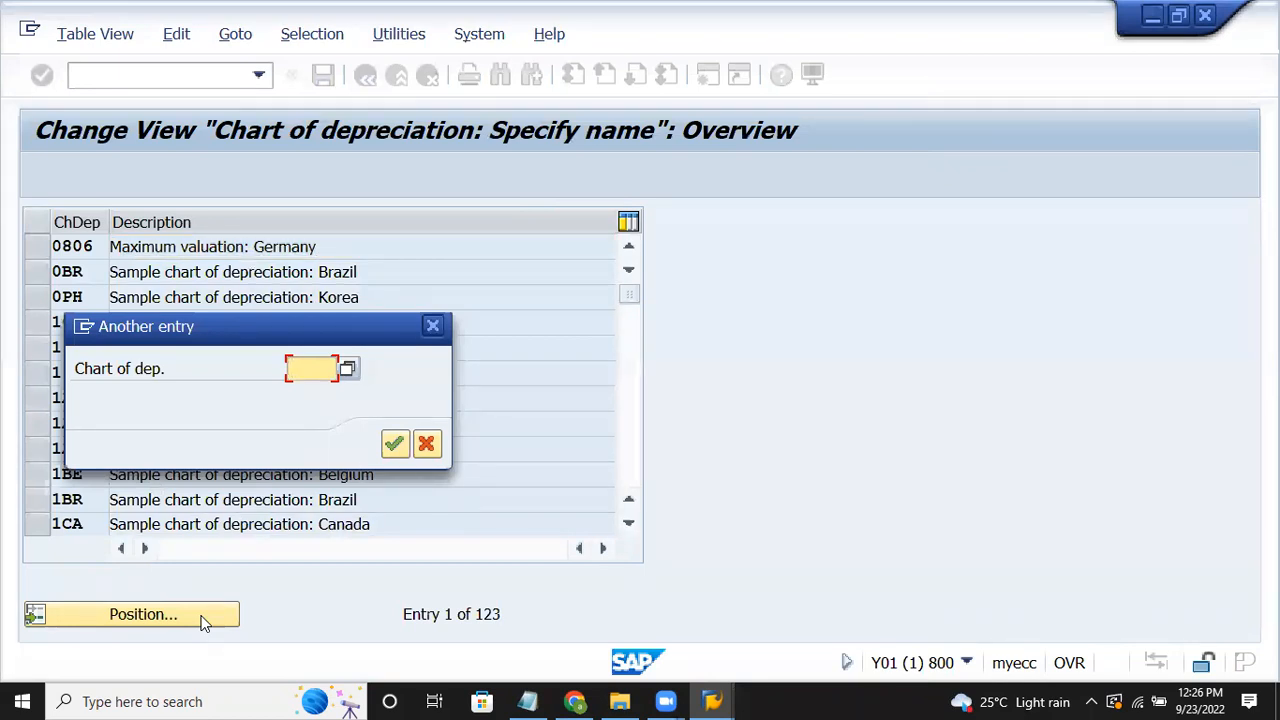
text(ev1)
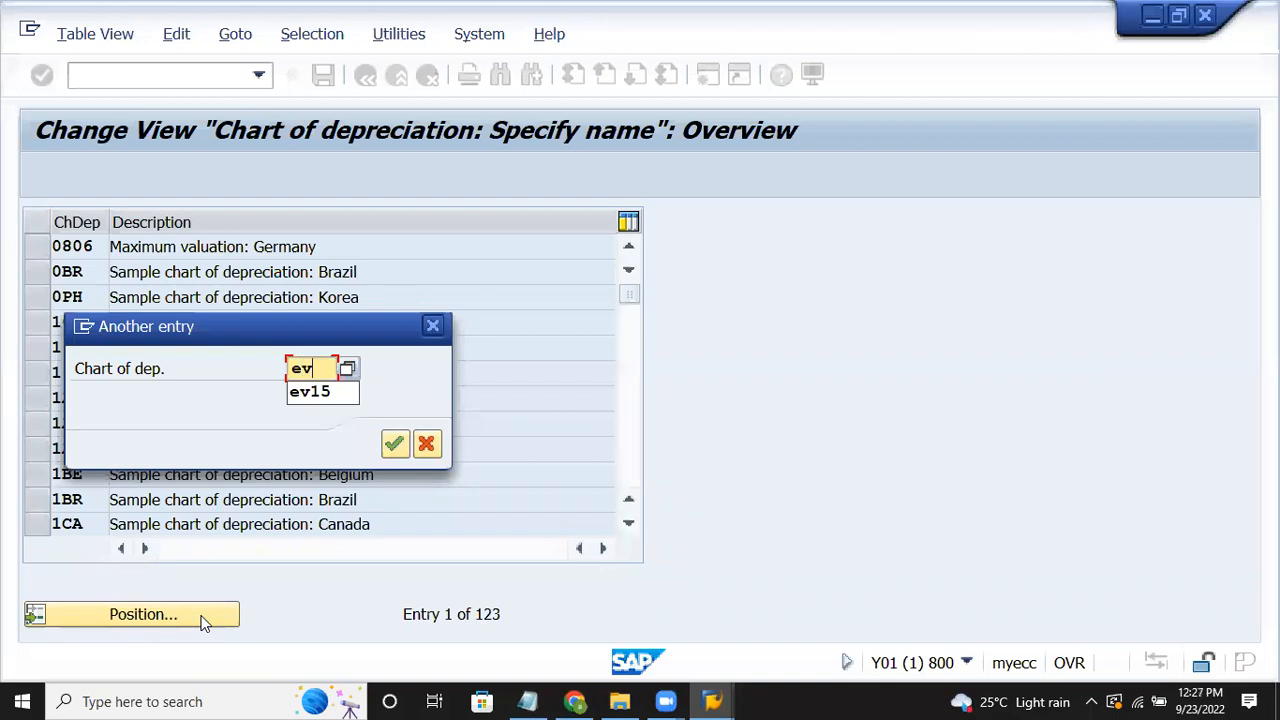
text(5)
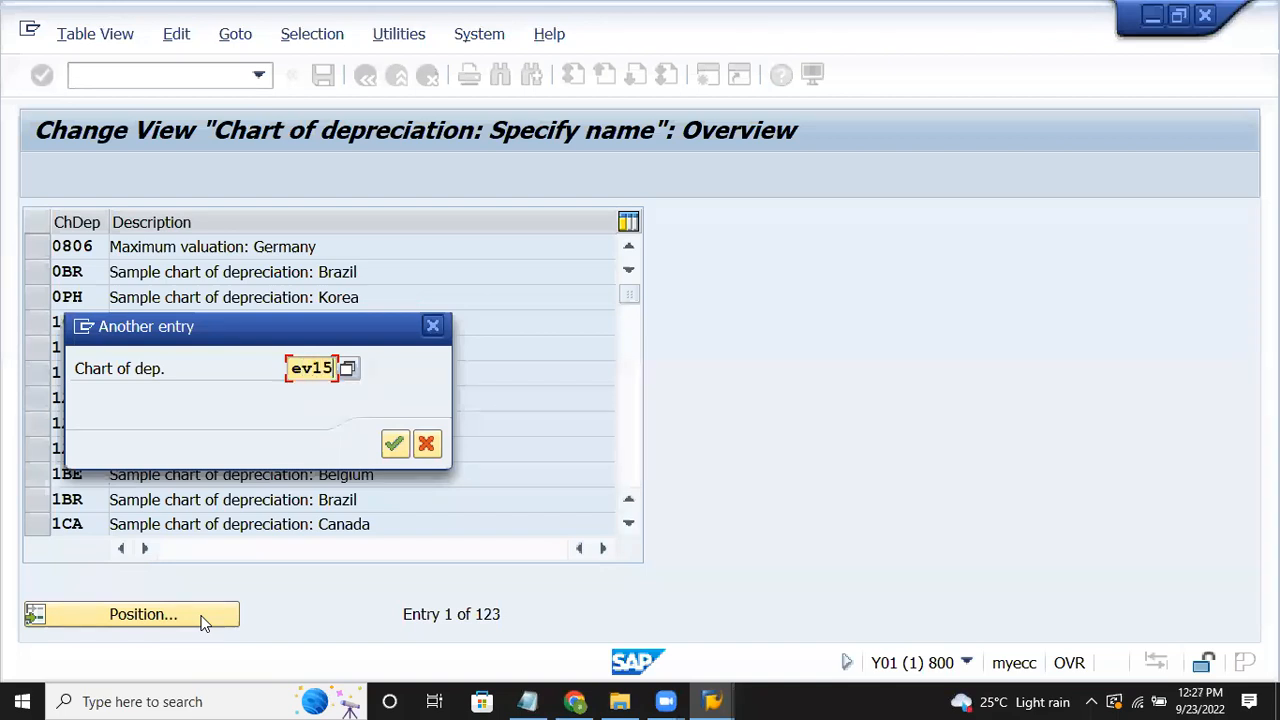
key(Return)
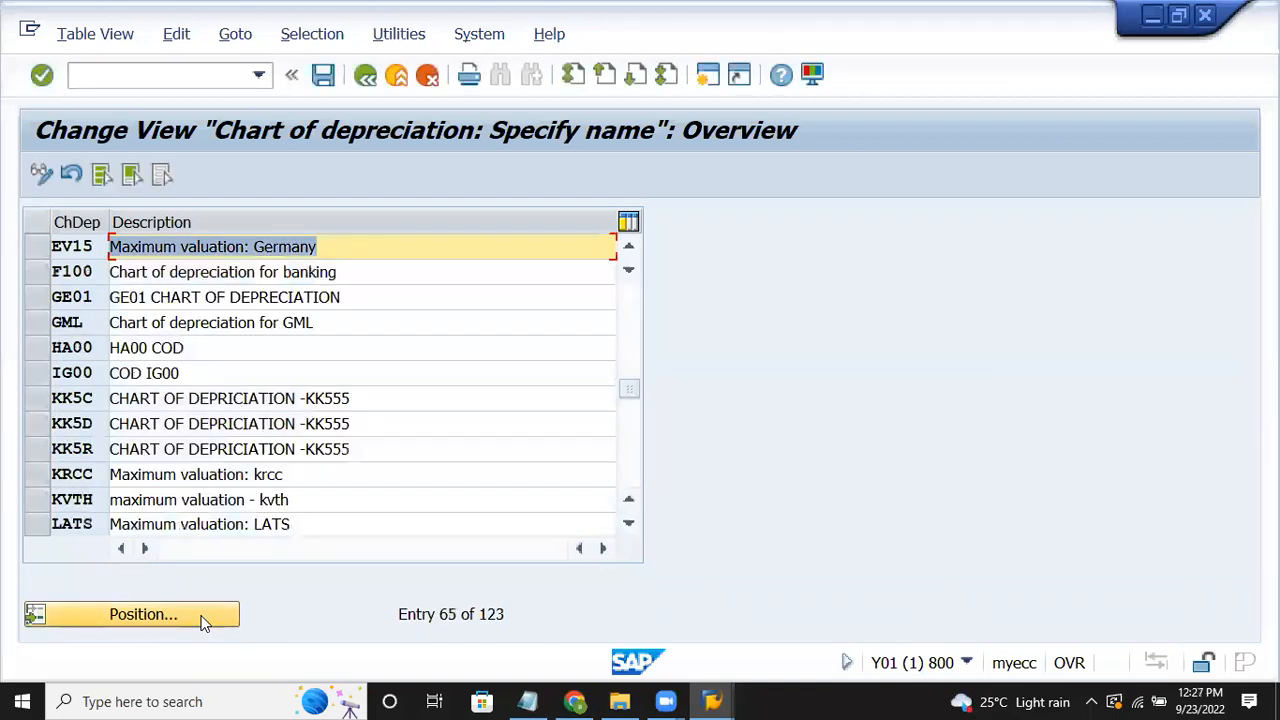
Step: Change EV15's description to 'Maximum valuation- eveready assets' and save it under the customizing request
click(340, 247)
key(BackSpace)
key(BackSpace)
key(BackSpace)
key(BackSpace)
key(BackSpace)
key(BackSpace)
key(BackSpace)
key(BackSpace)
key(BackSpace)
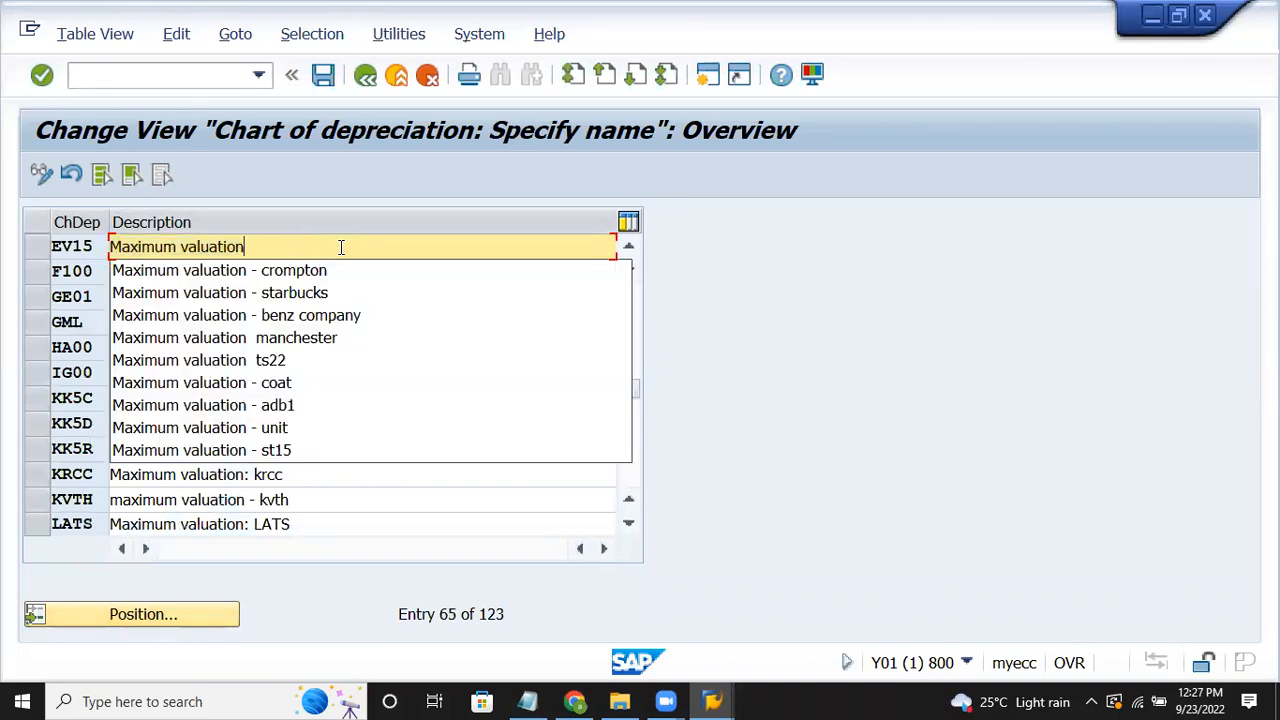
text(-)
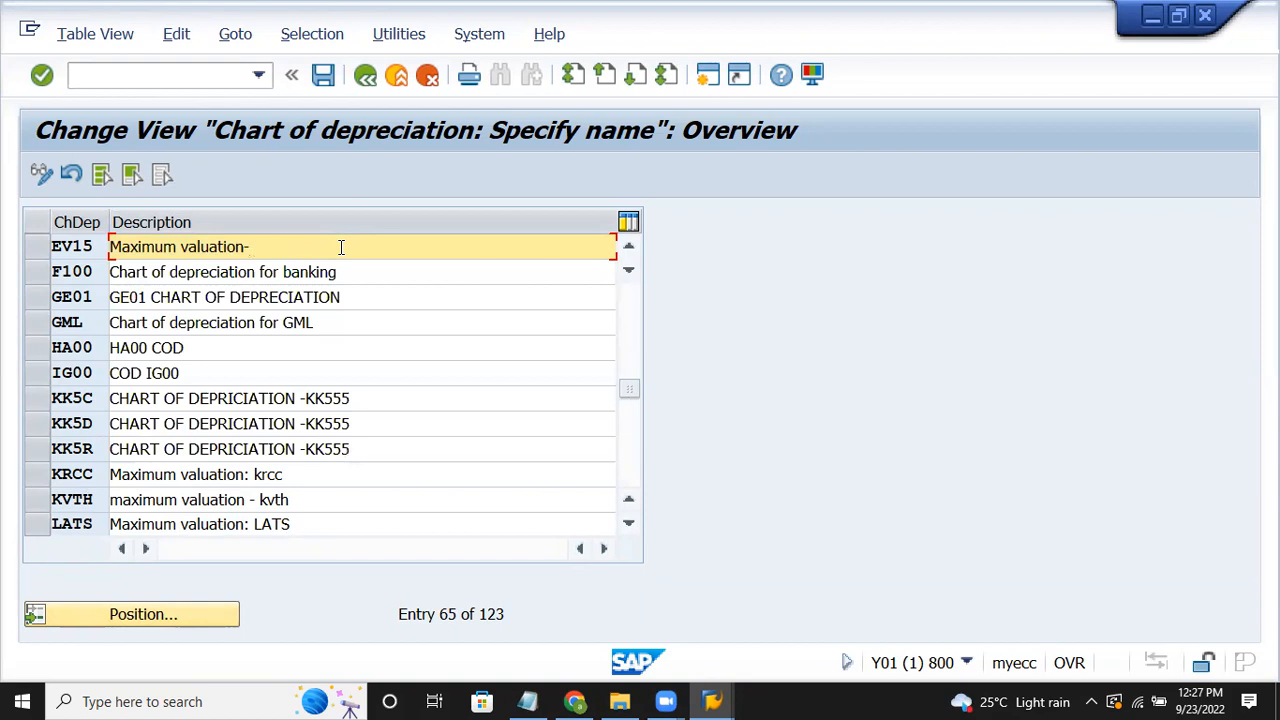
text( eveready assets)
key(Return)
click(322, 77)
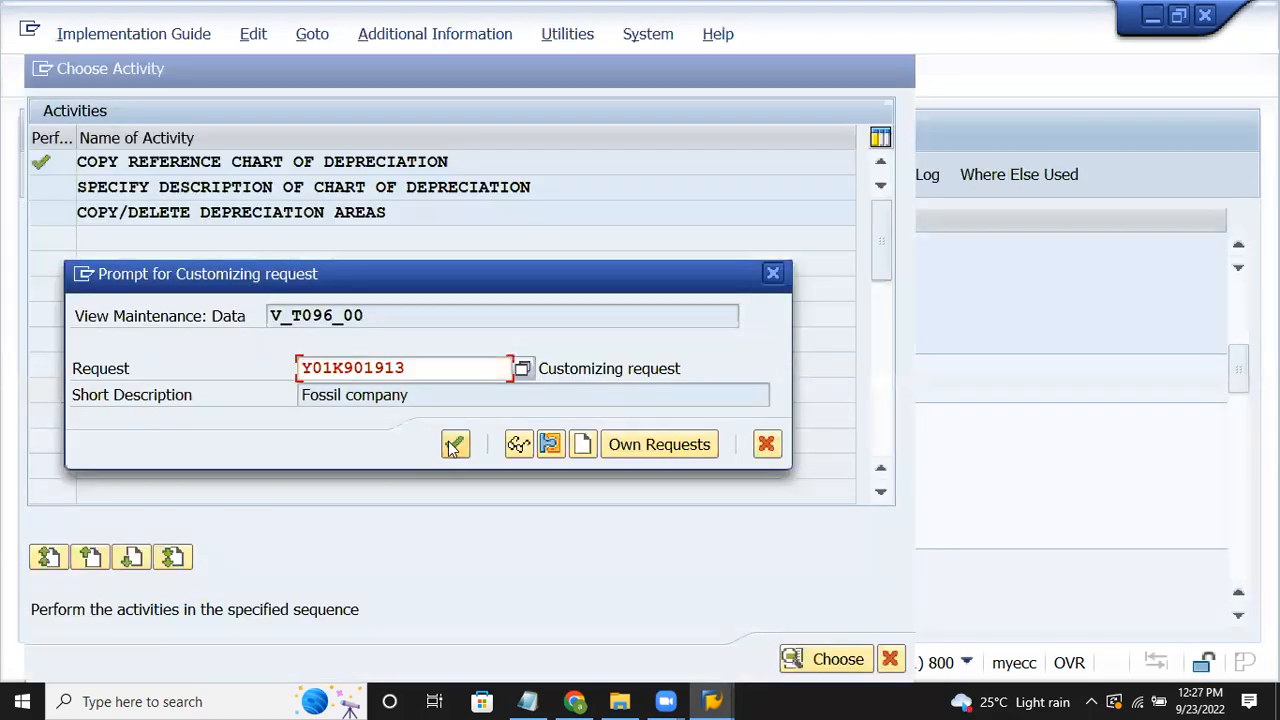
click(453, 446)
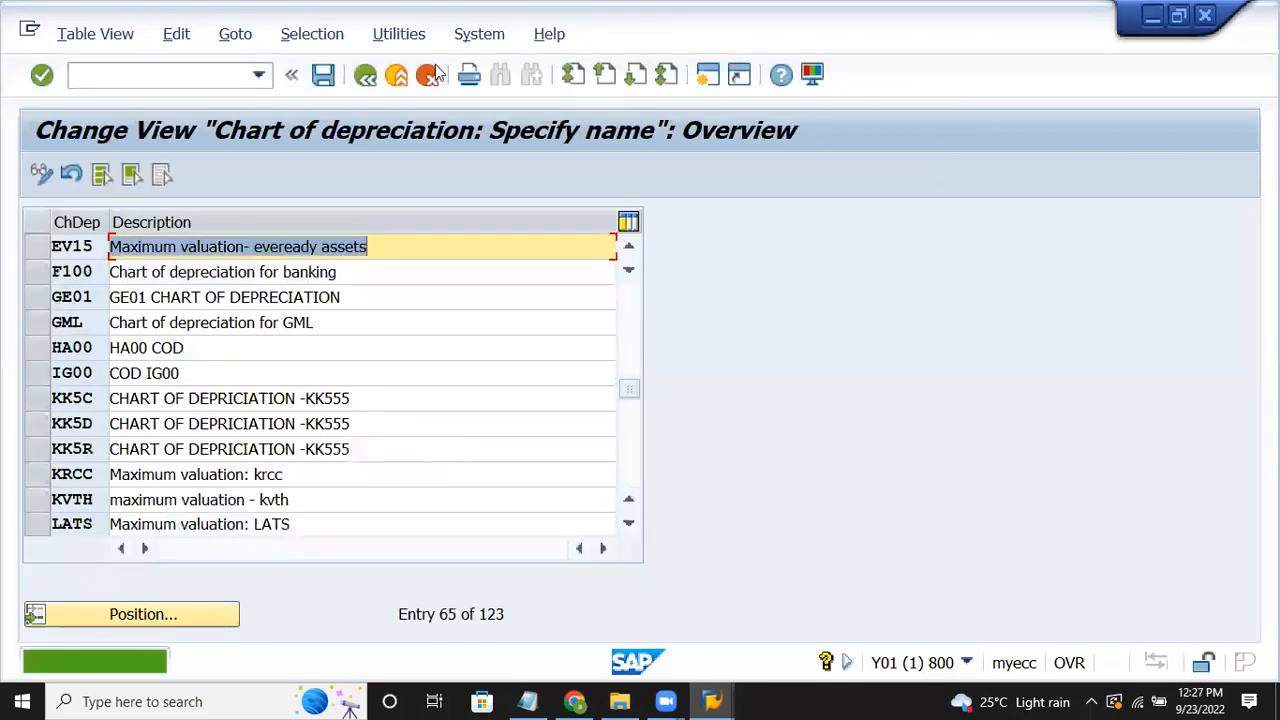
click(365, 77)
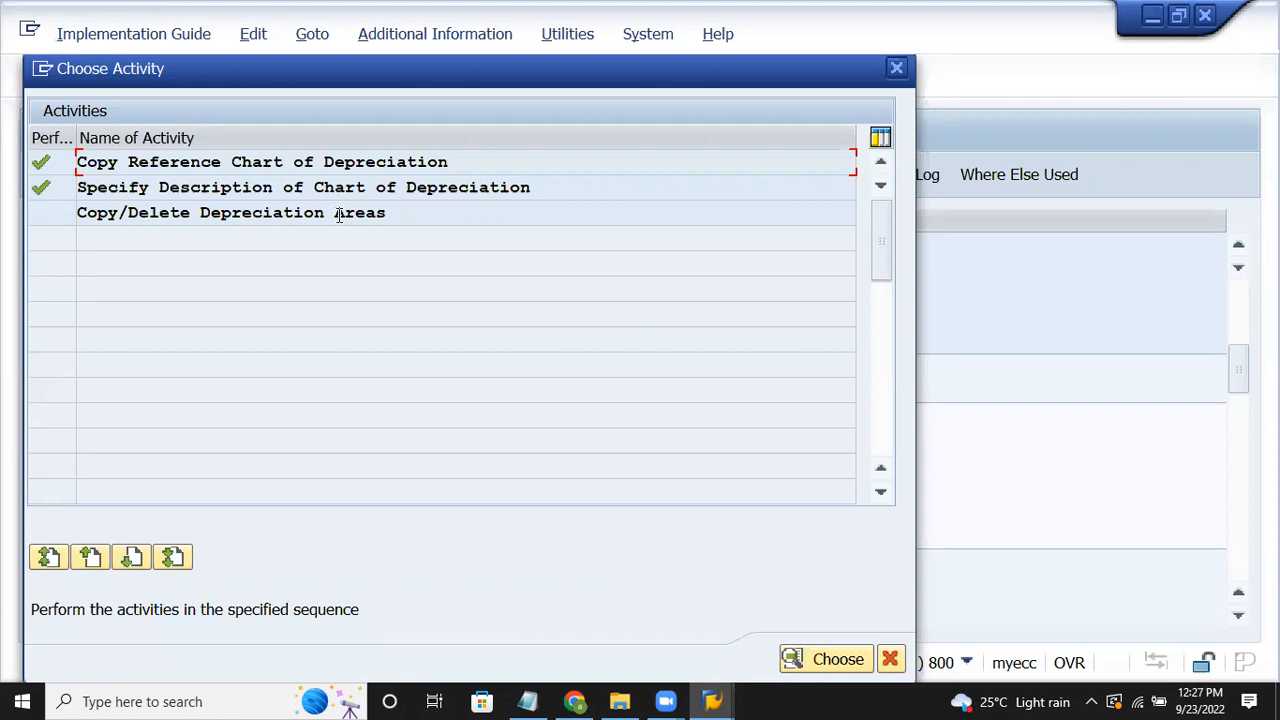
Step: Open Copy/Delete Depreciation Areas for chart EV15 and review its areas
click(380, 219)
double_click(395, 225)
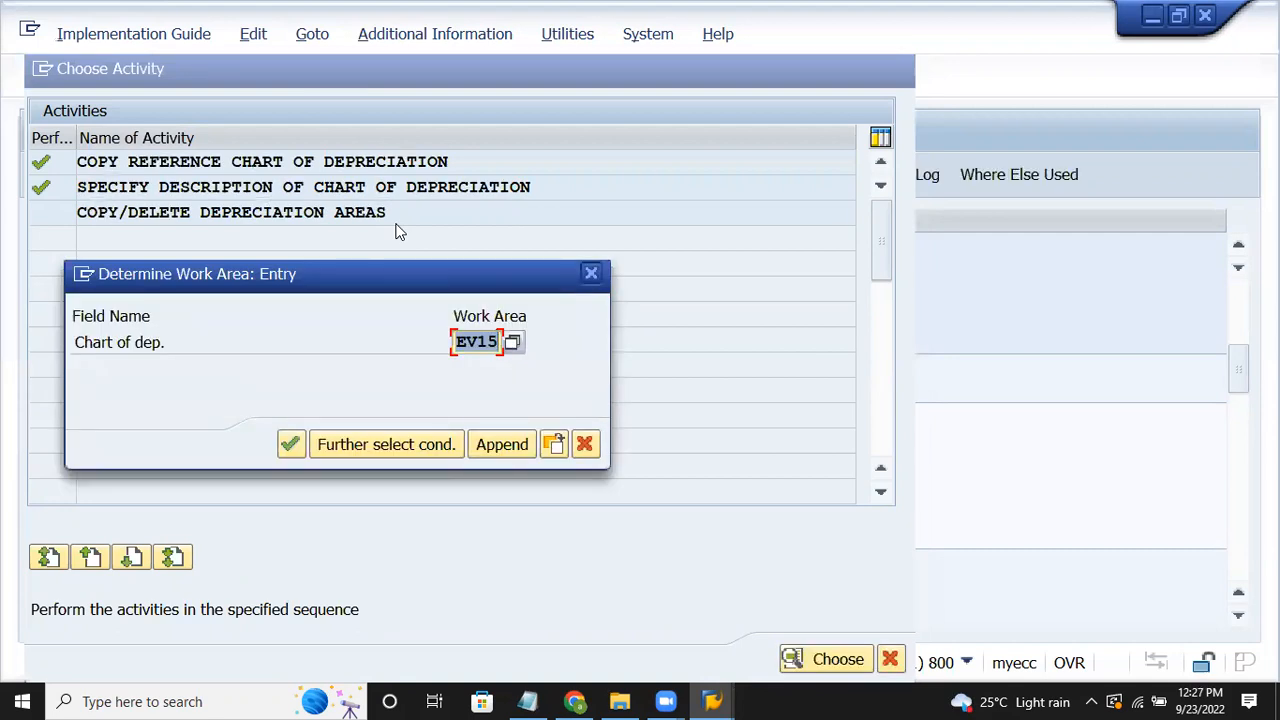
click(290, 444)
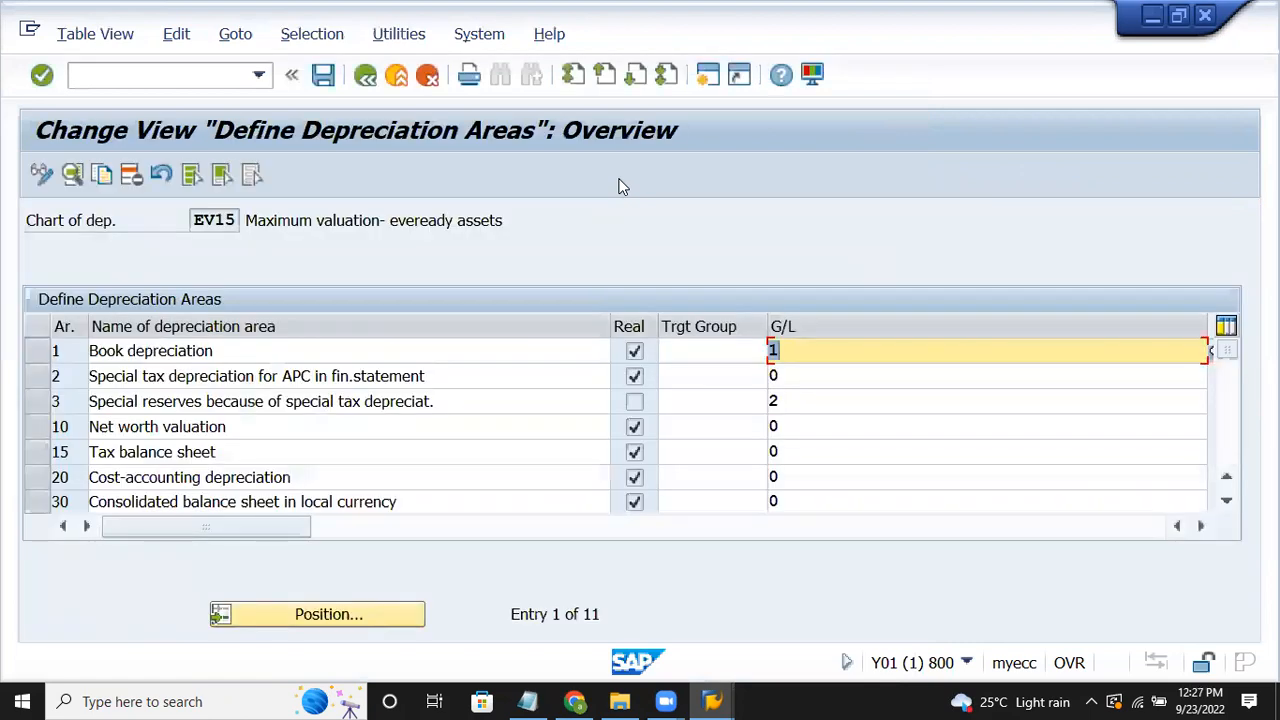
click(1232, 464)
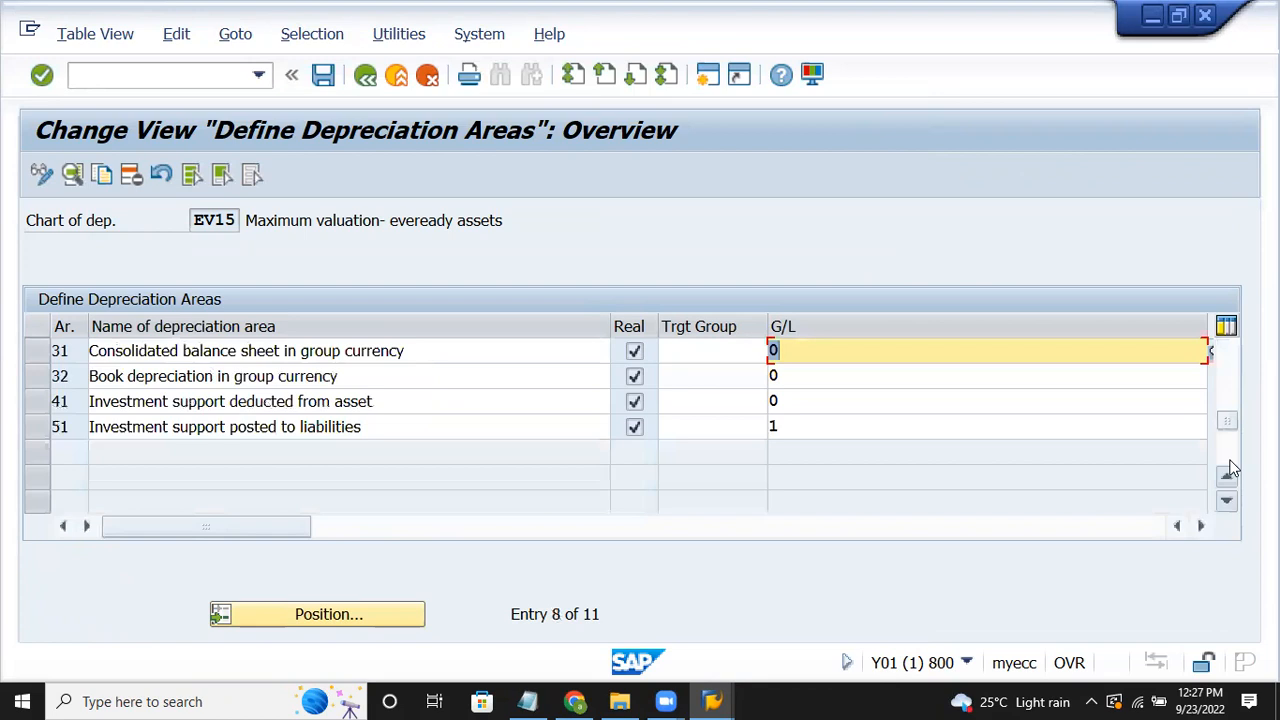
click(1235, 371)
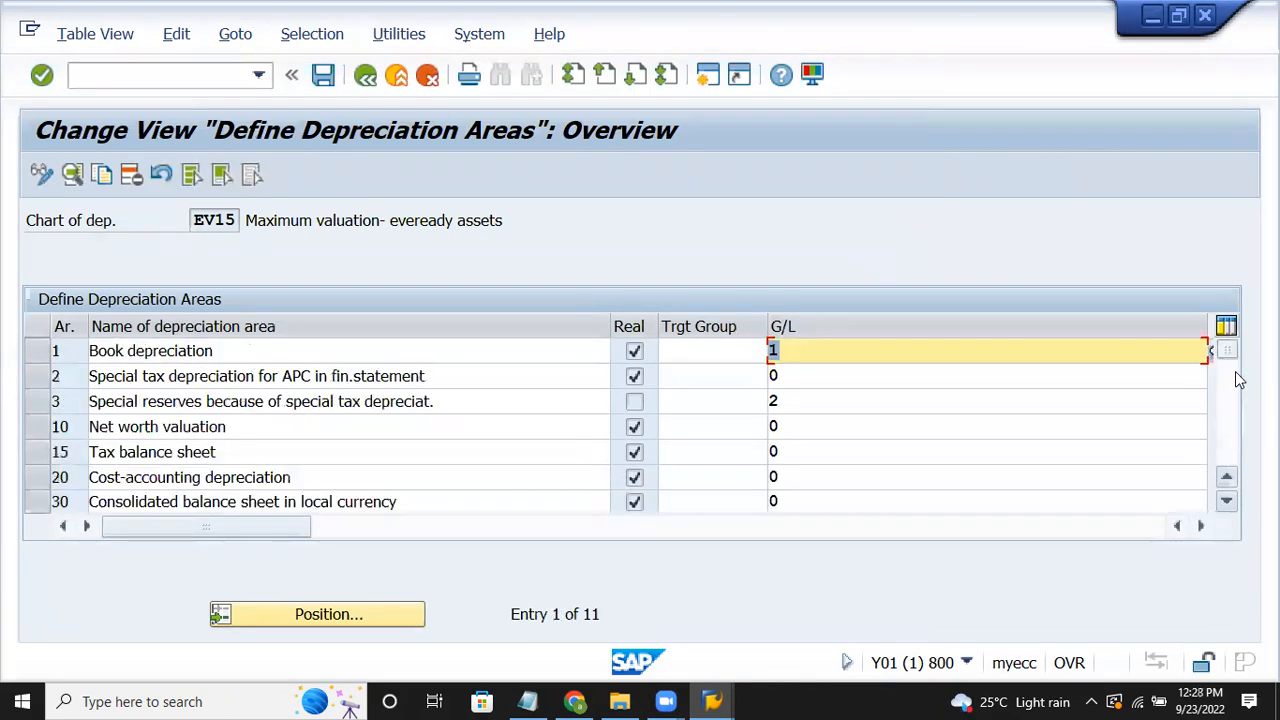
Step: Select areas 2, 3, 10, 31, 32, 41 and 51 and the rest below area 1, then delete them
drag(38, 380, 40, 513)
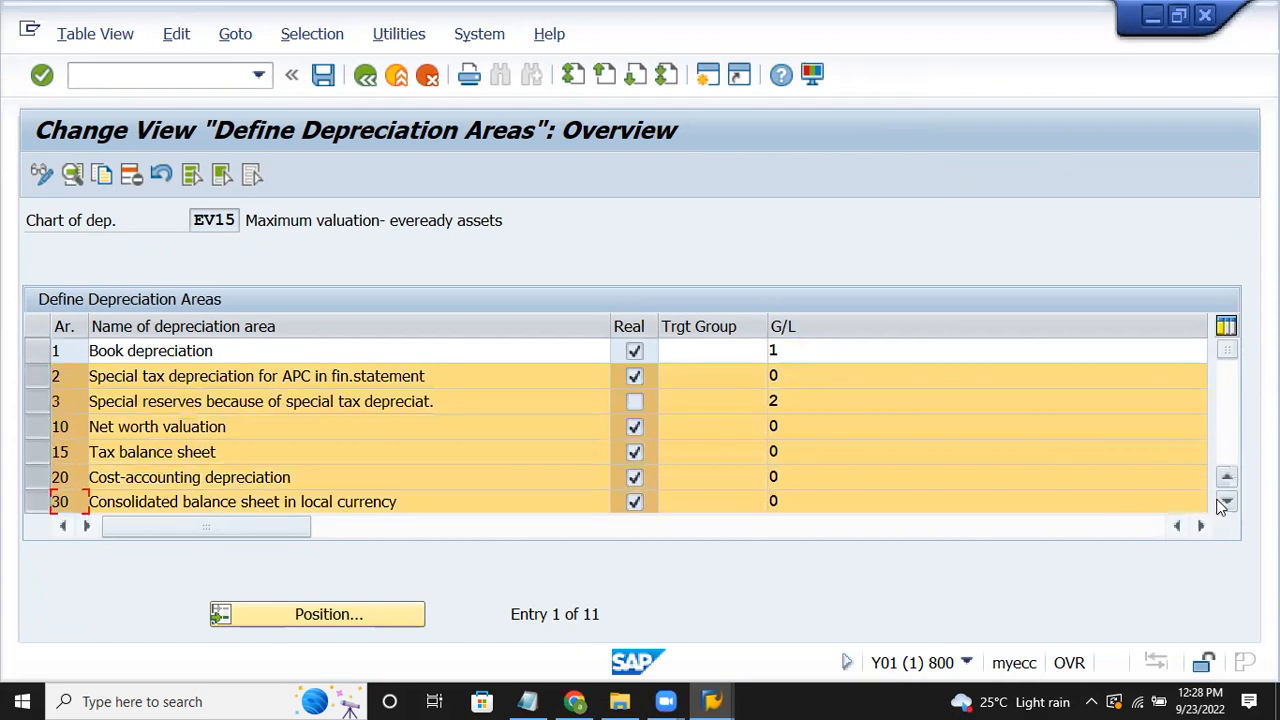
click(1226, 502)
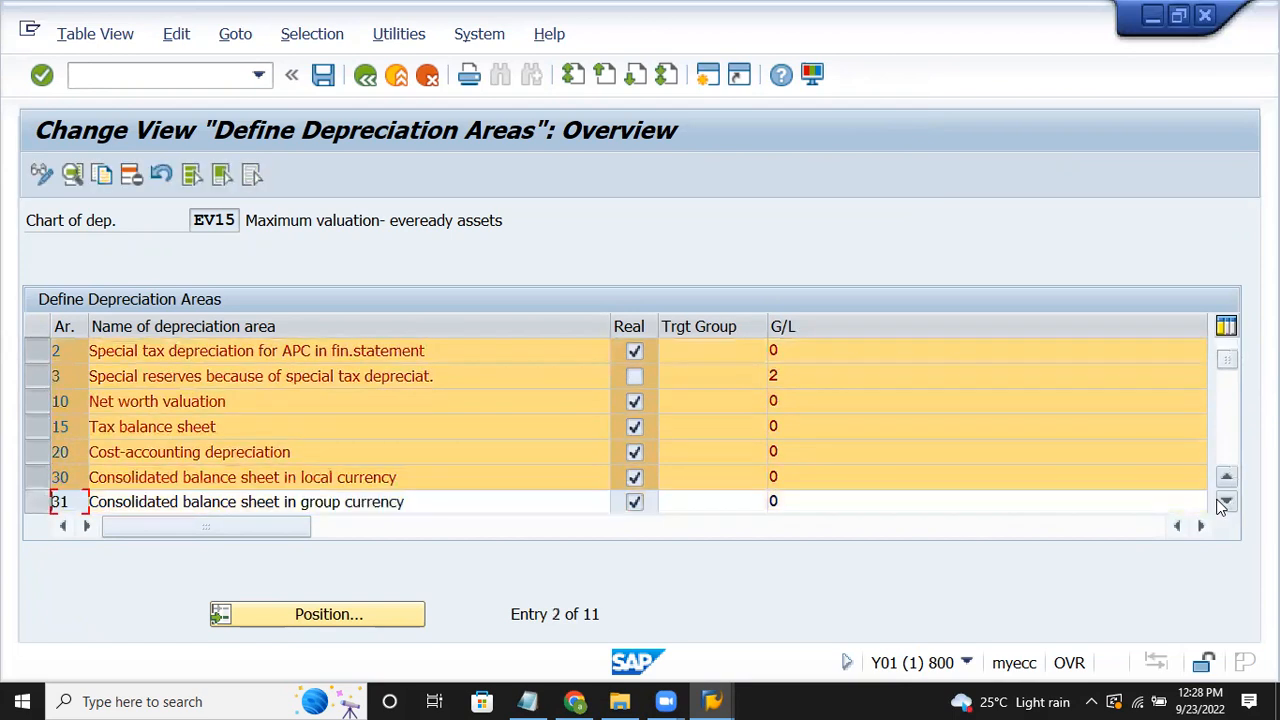
click(1226, 503)
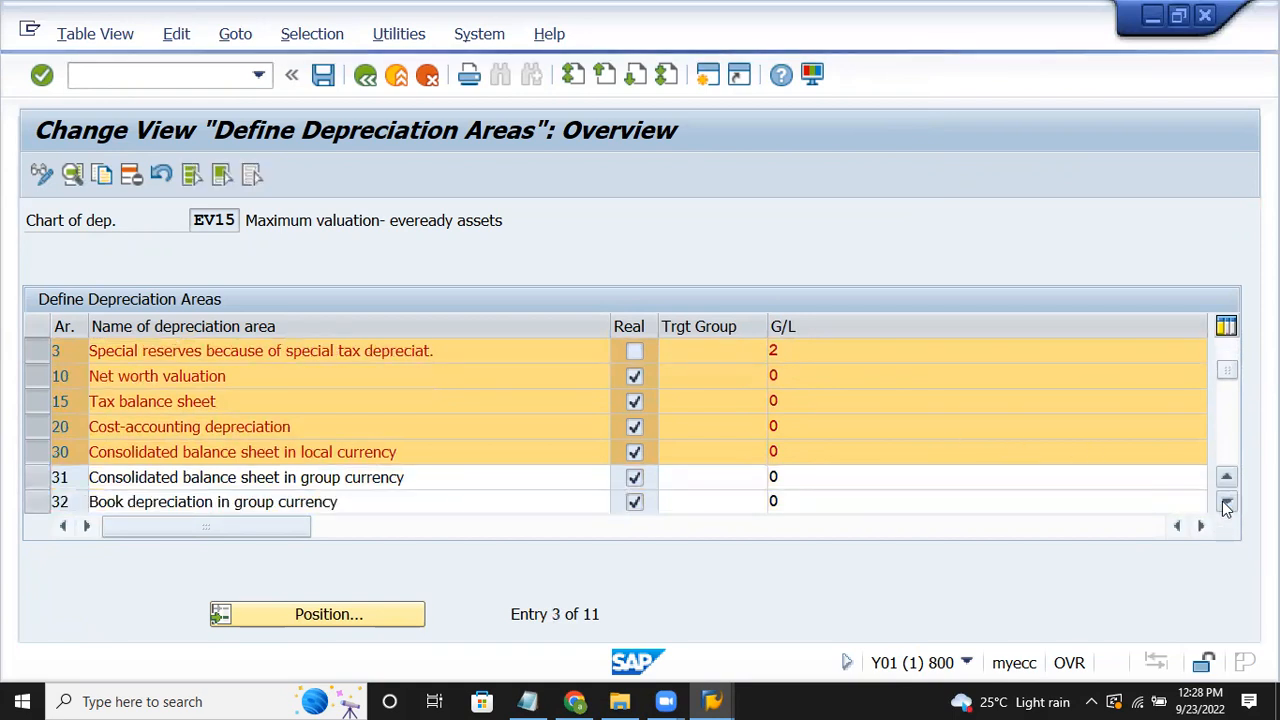
click(1226, 503)
click(1226, 503)
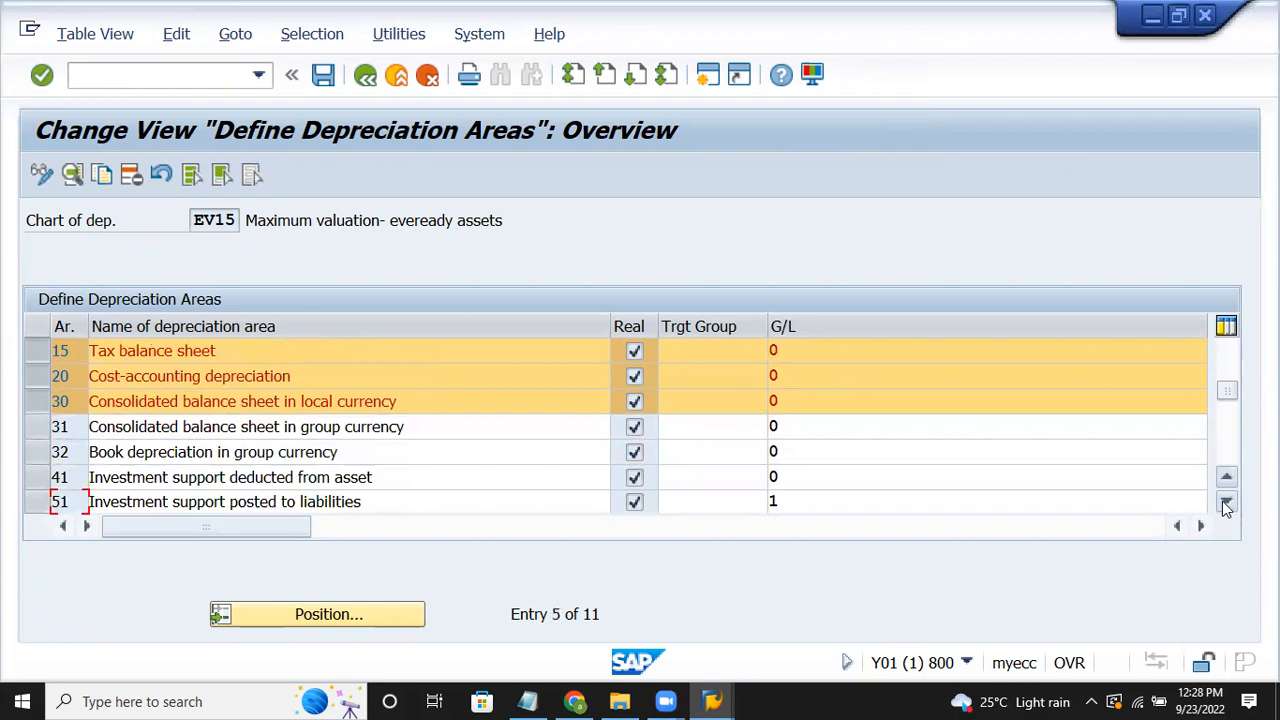
click(37, 427)
click(37, 452)
click(37, 477)
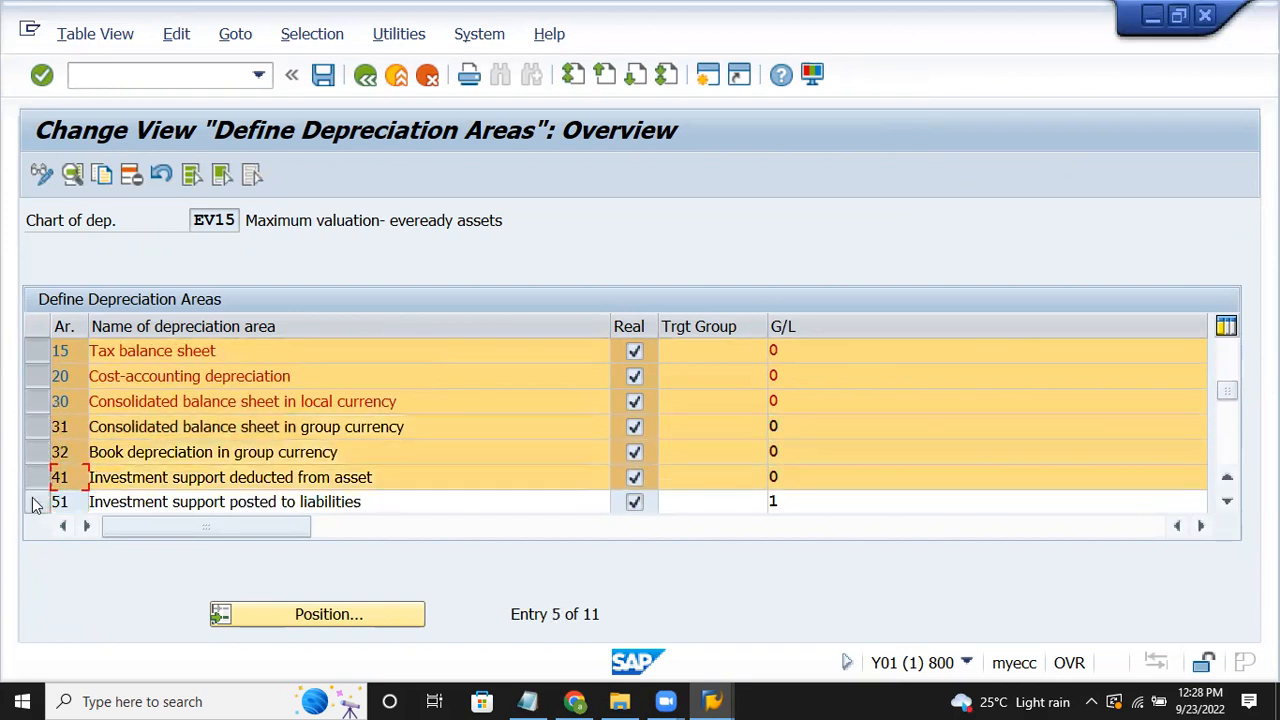
click(37, 502)
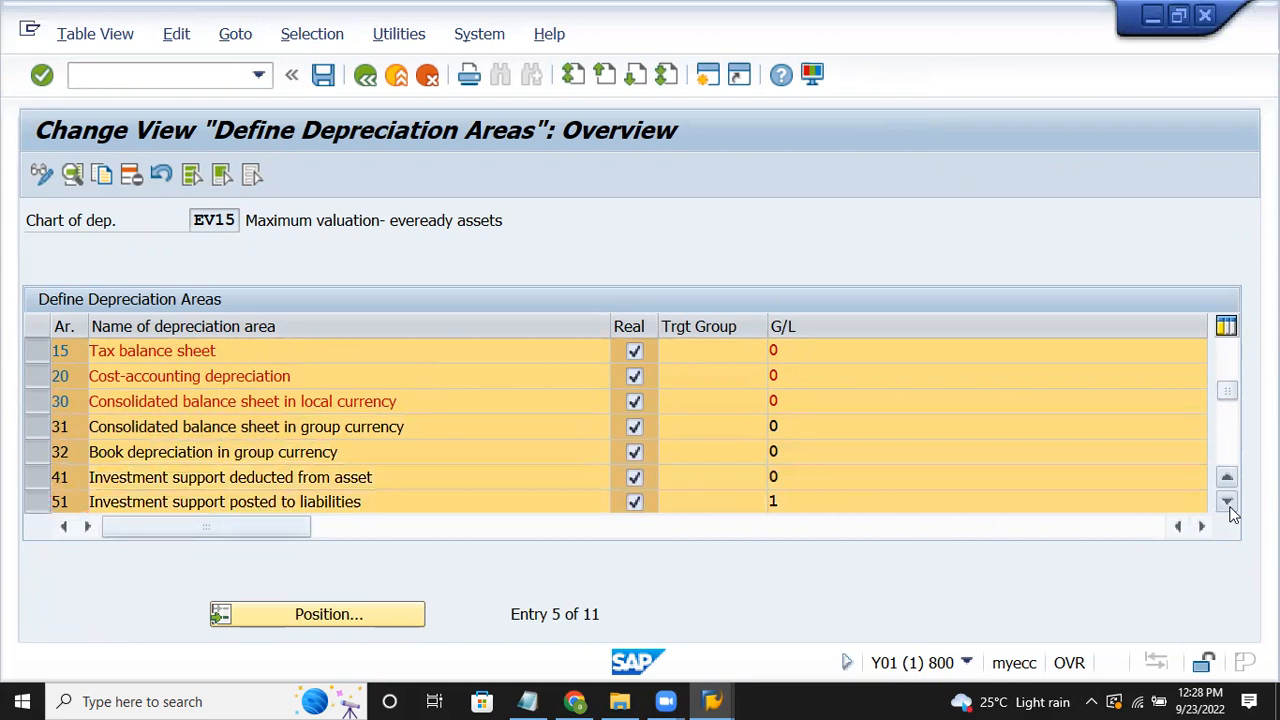
click(1228, 502)
click(1228, 502)
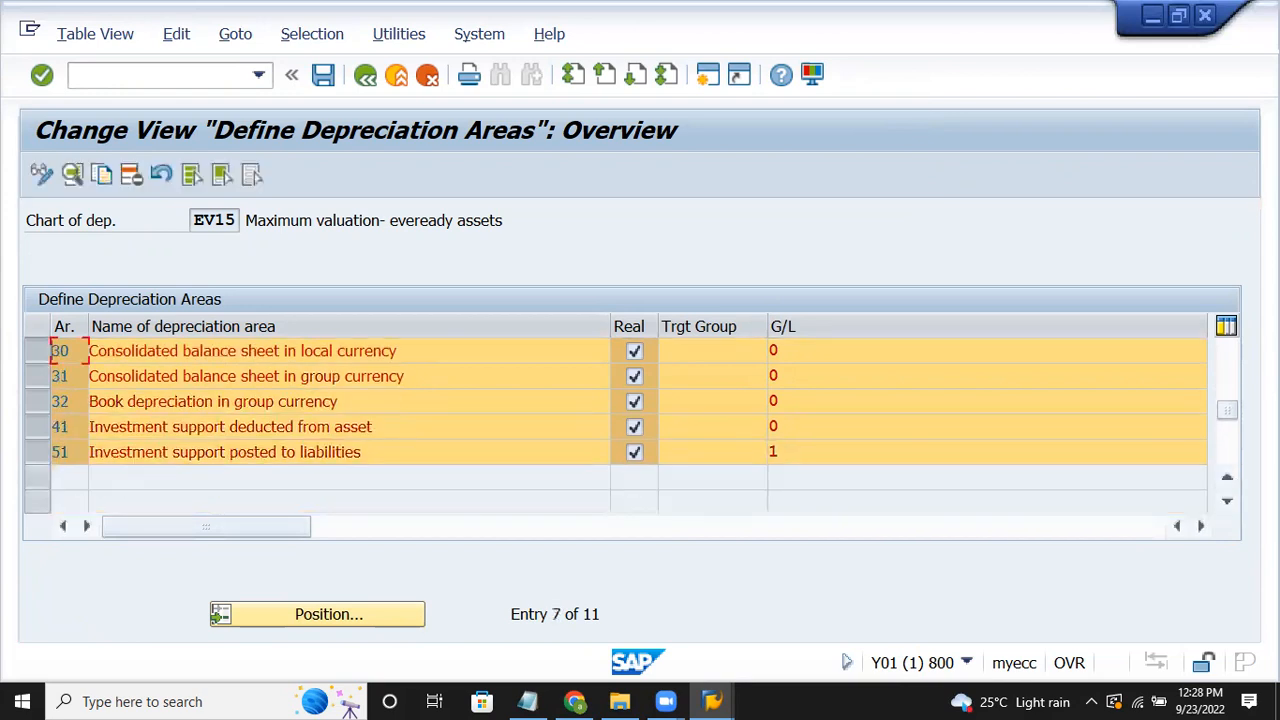
click(1222, 360)
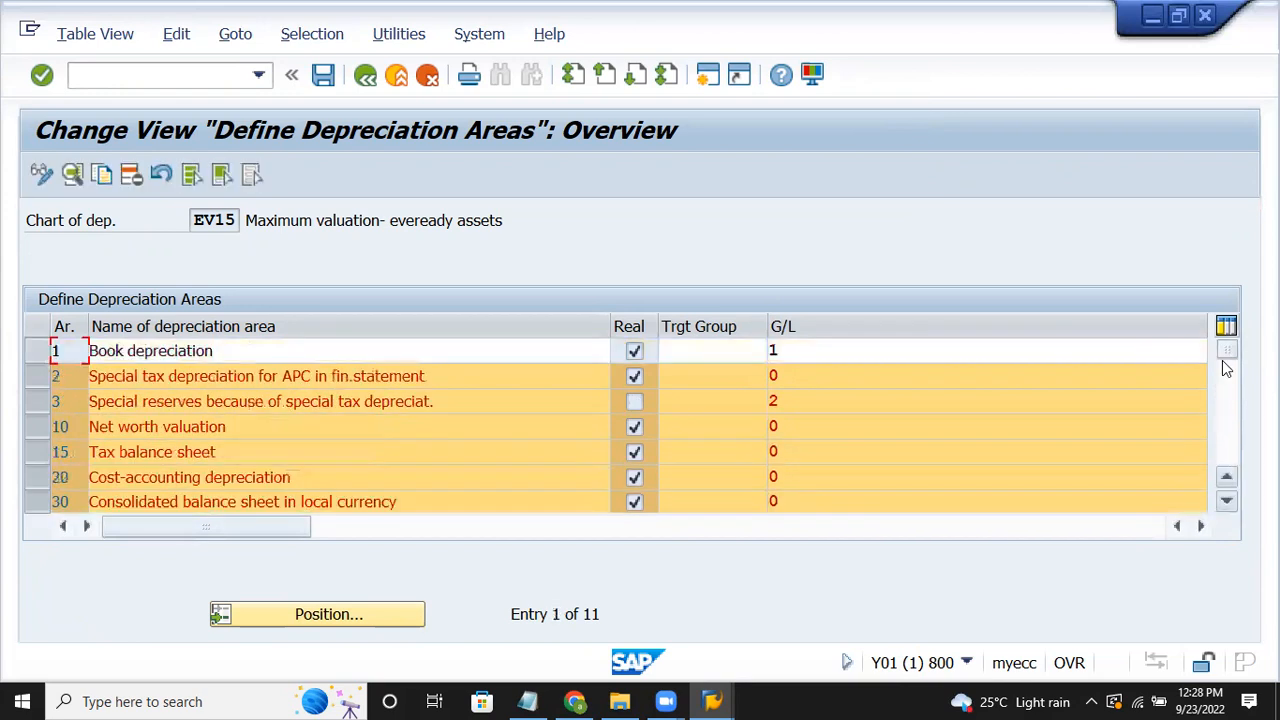
click(133, 176)
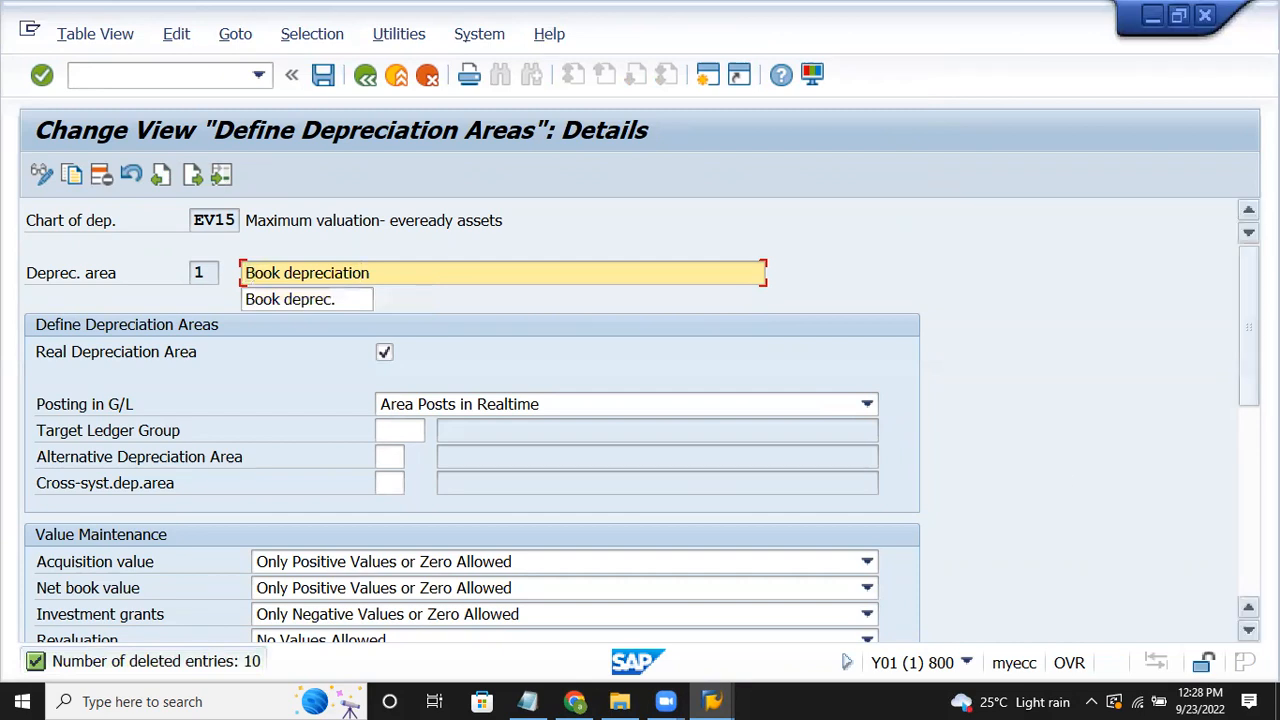
Step: Set Acquisition value and Net book value to All Values Allowed in area 1's details
scroll(640, 420, down, 2)
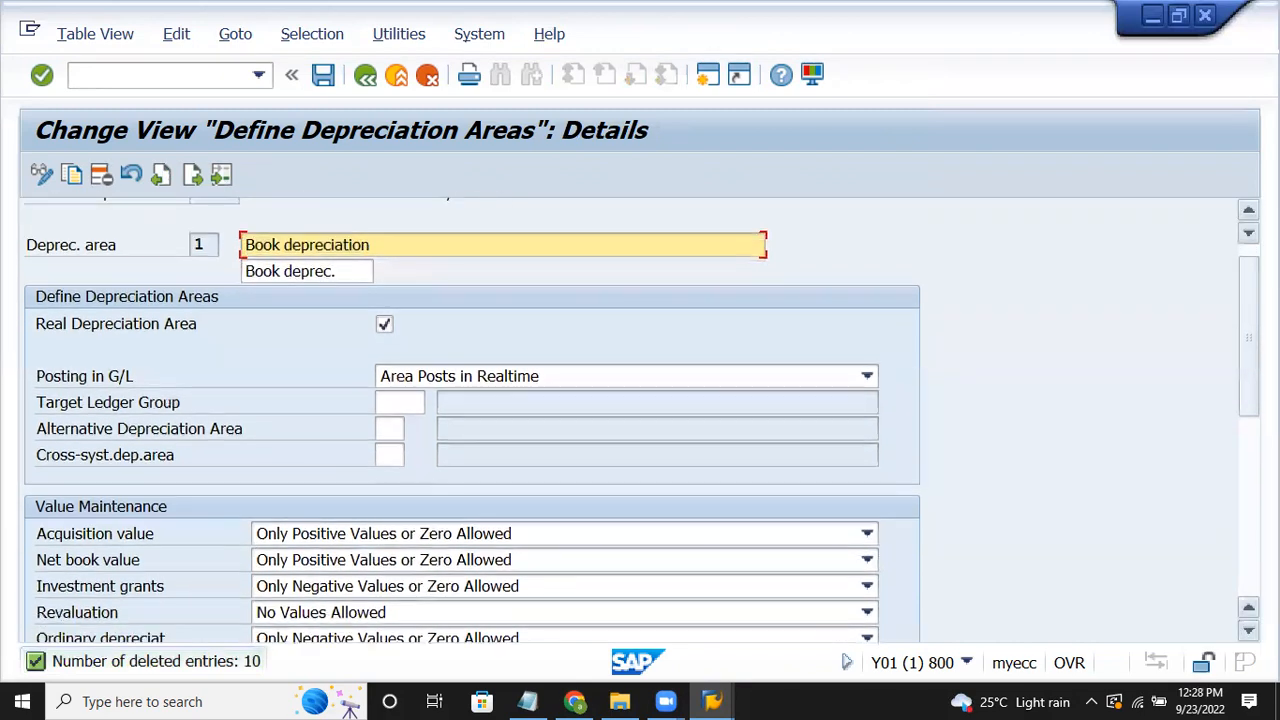
scroll(640, 420, down, 1)
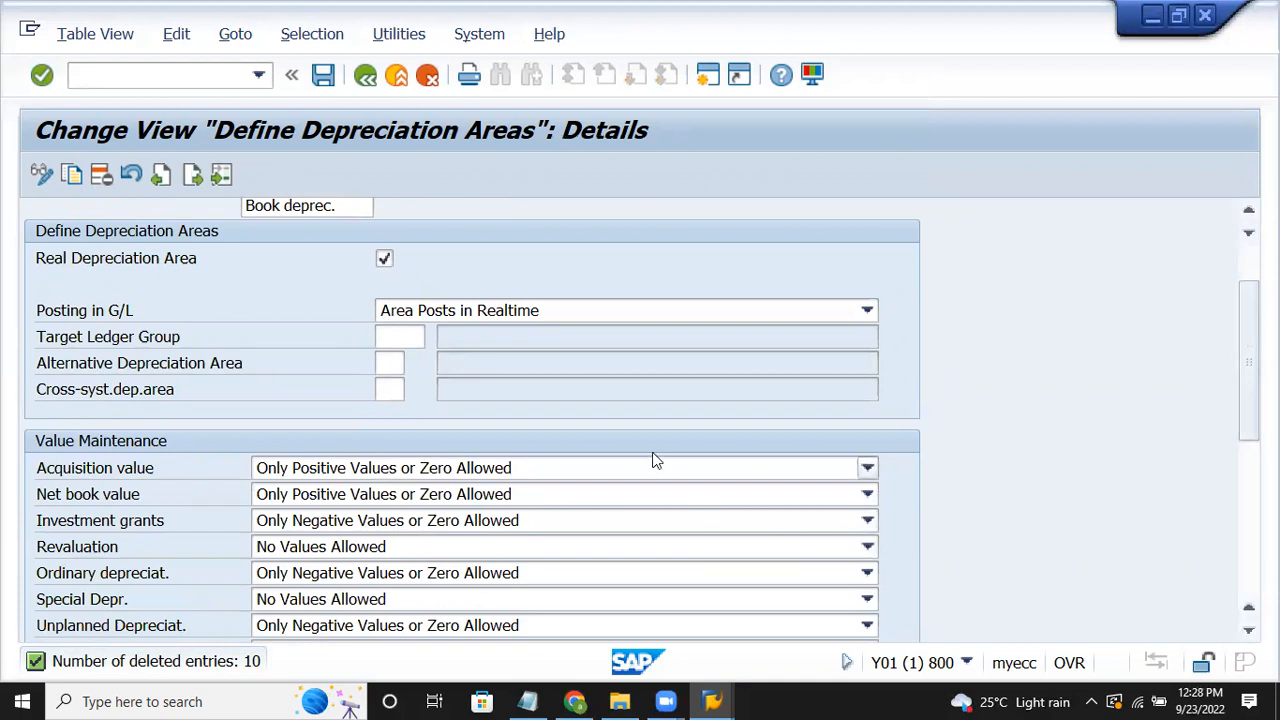
click(645, 484)
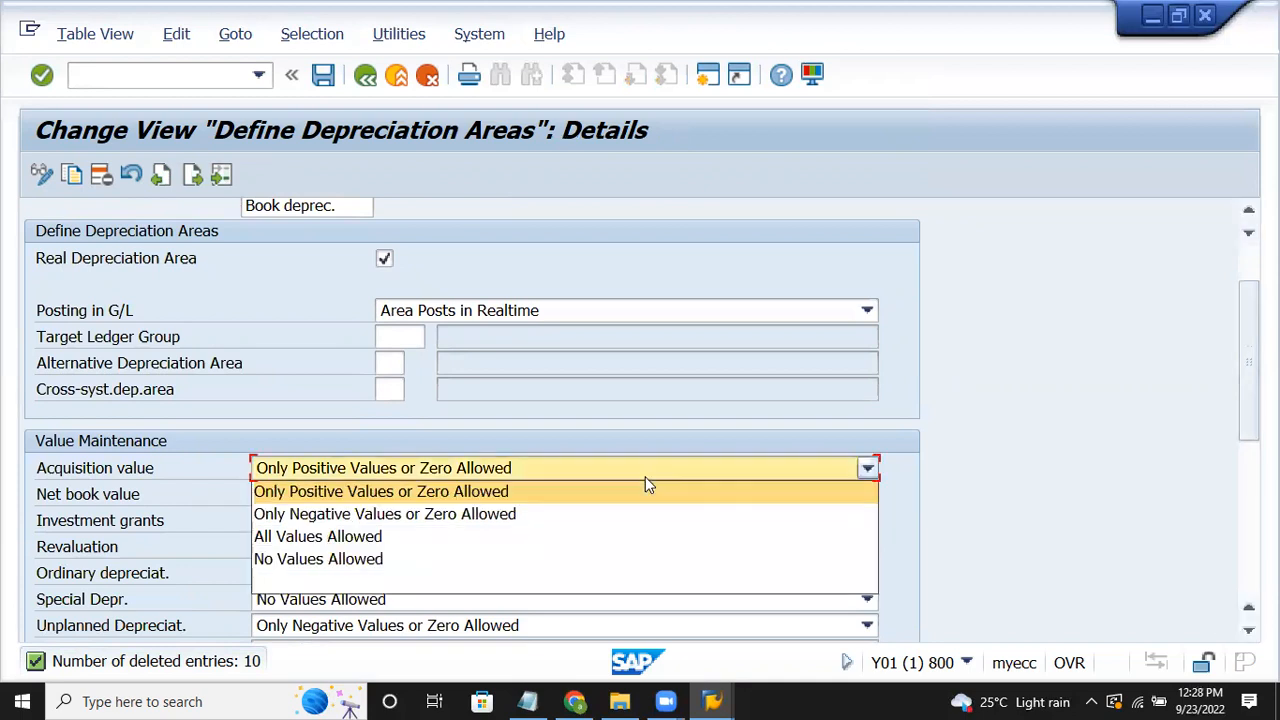
click(489, 535)
click(525, 492)
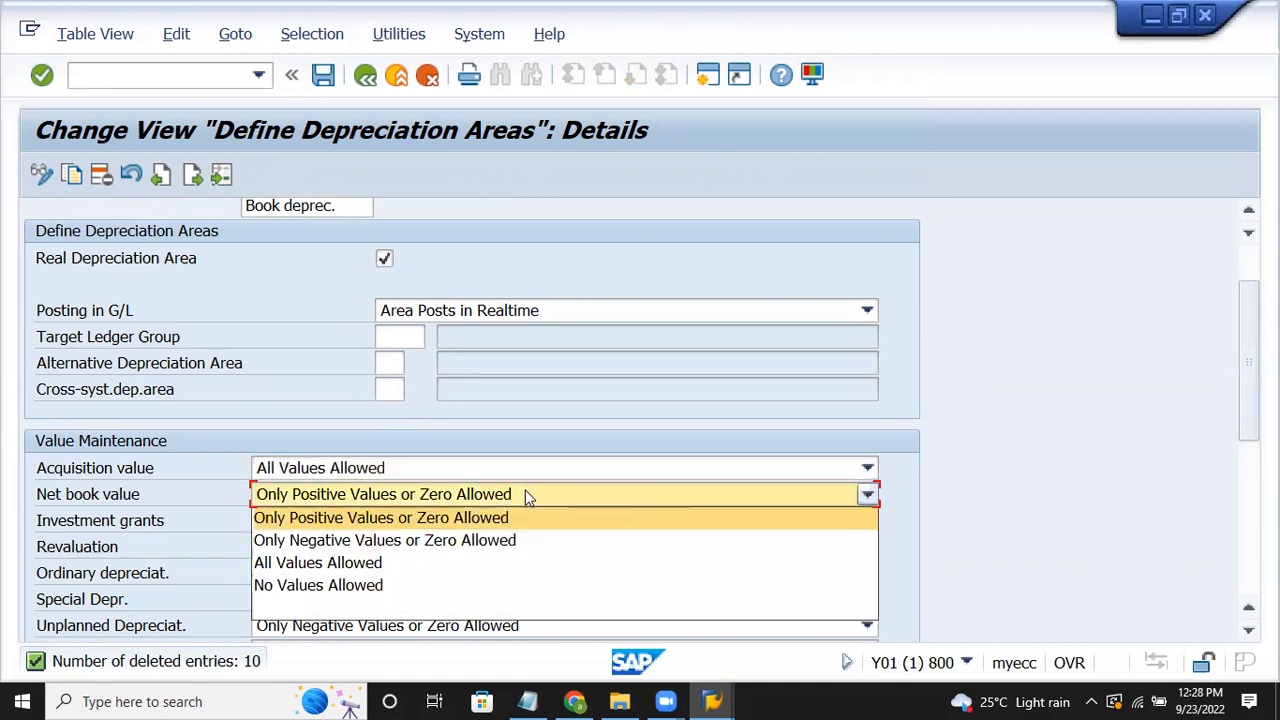
click(482, 566)
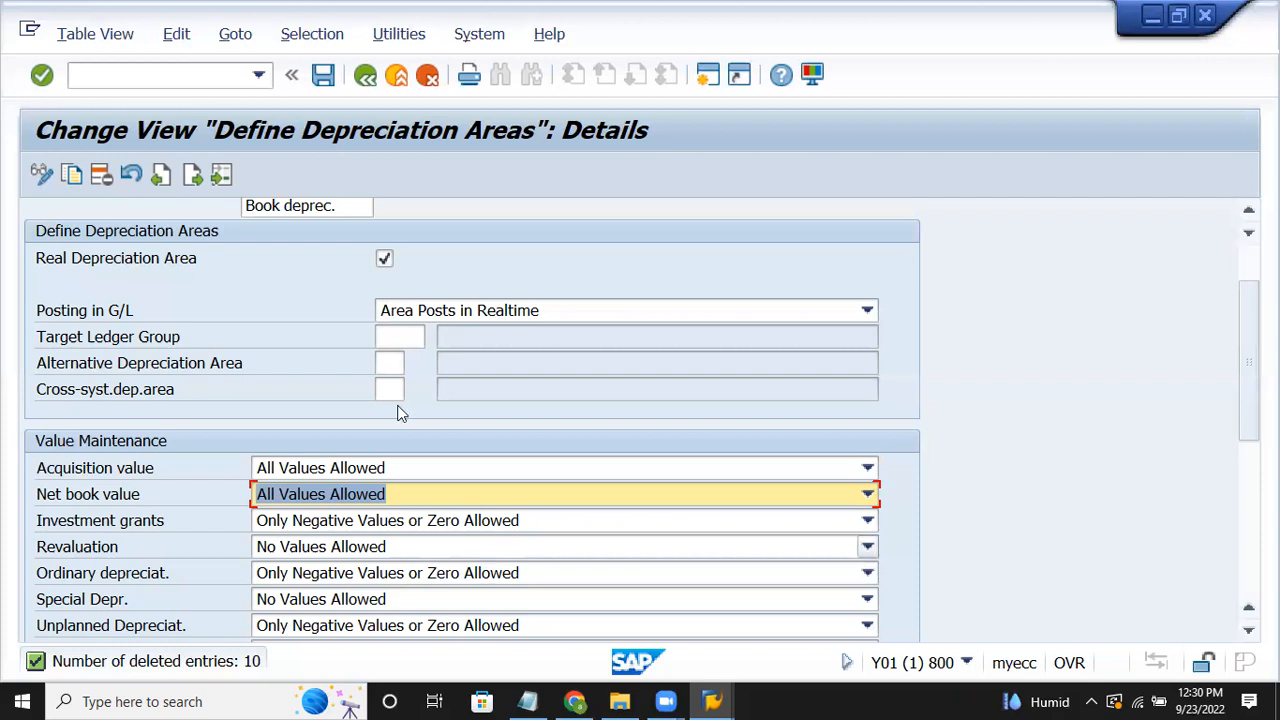
Step: Save EV15's depreciation area changes, accepting the area-deletion warnings and the customizing request
click(291, 75)
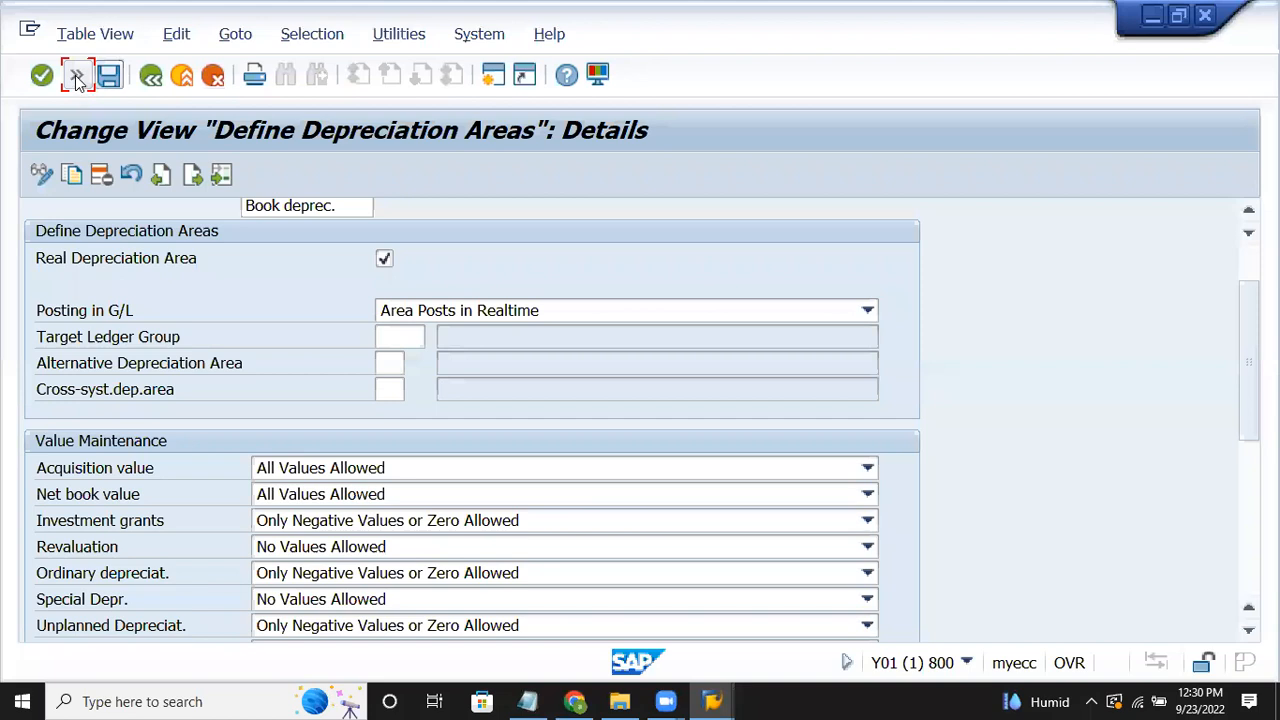
click(109, 77)
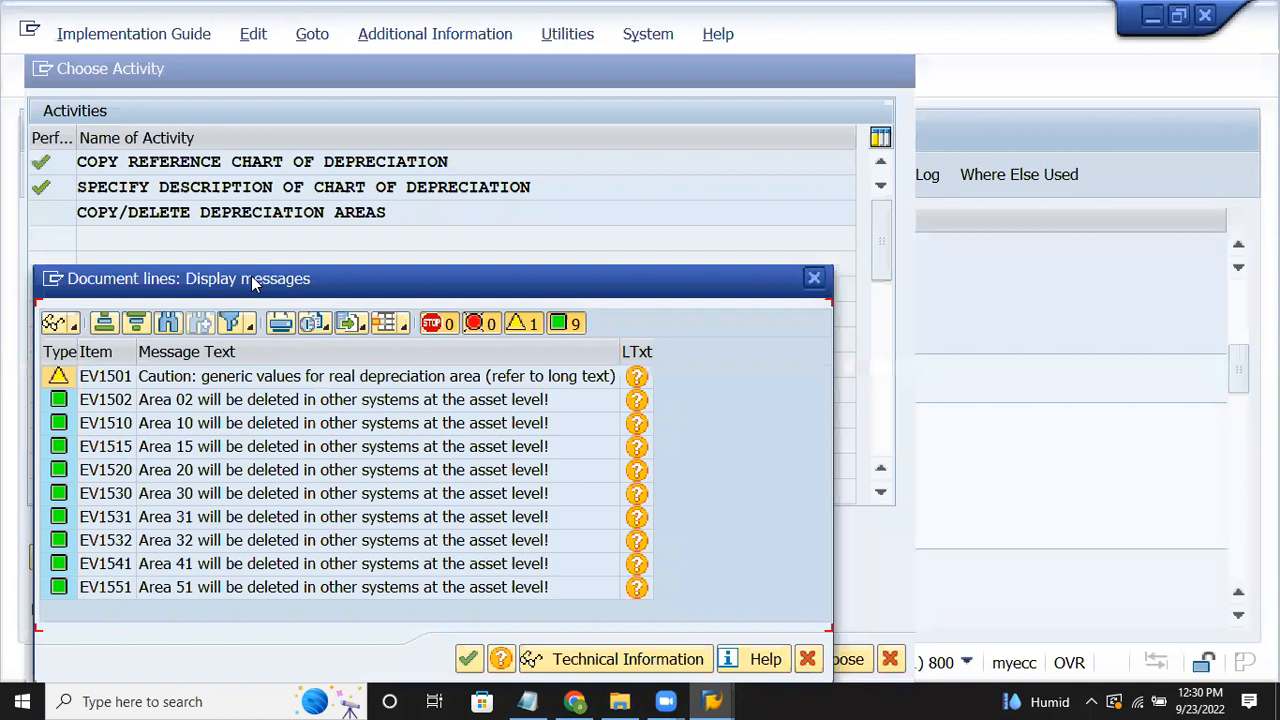
drag(252, 284, 366, 114)
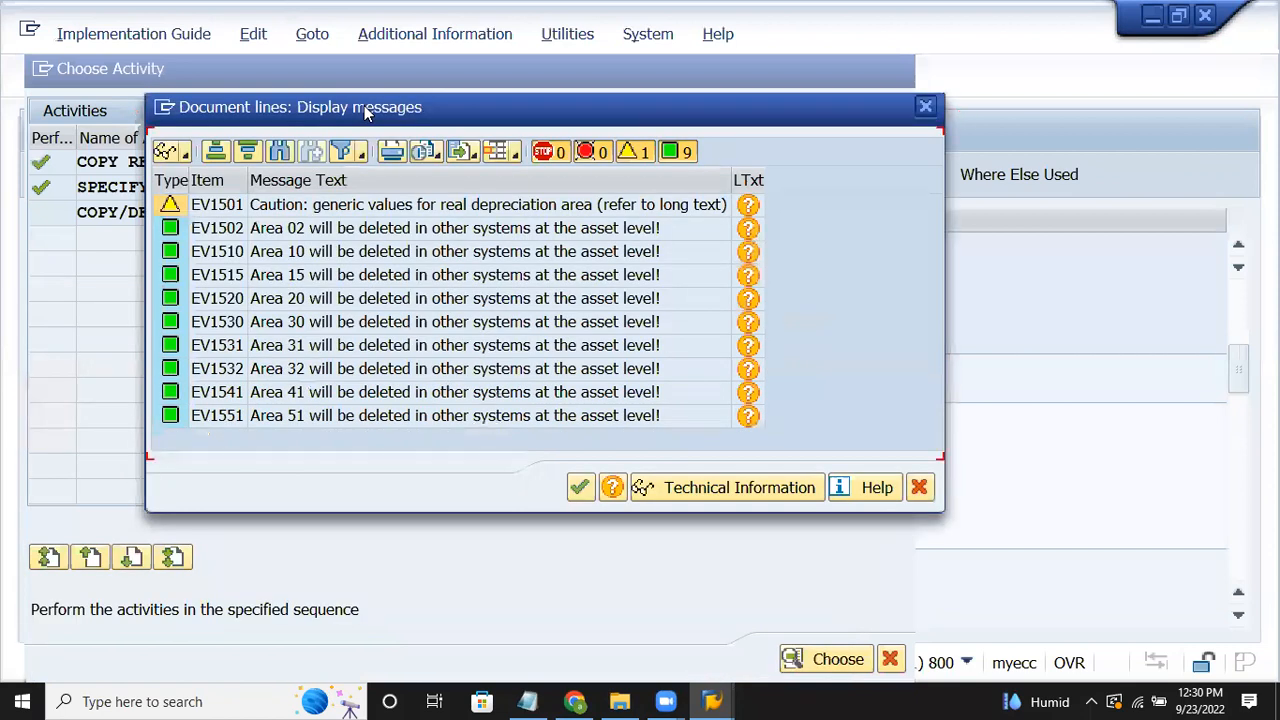
click(437, 320)
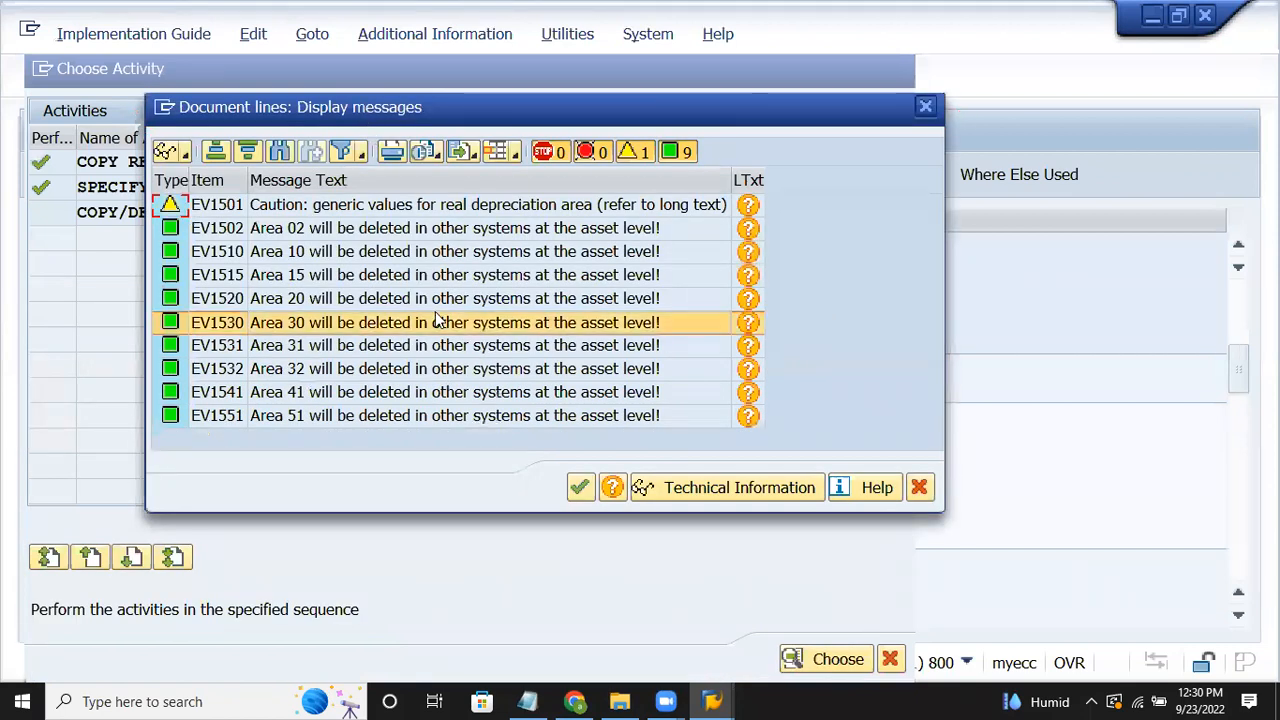
click(582, 487)
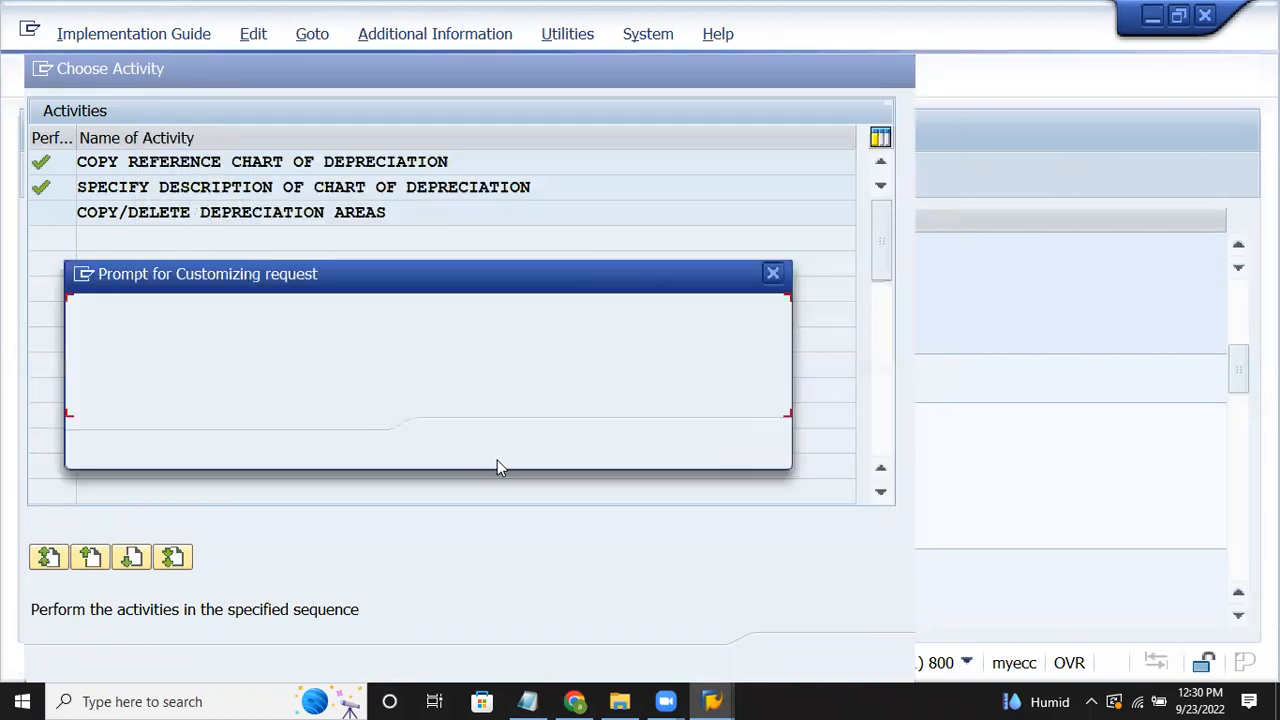
key(Return)
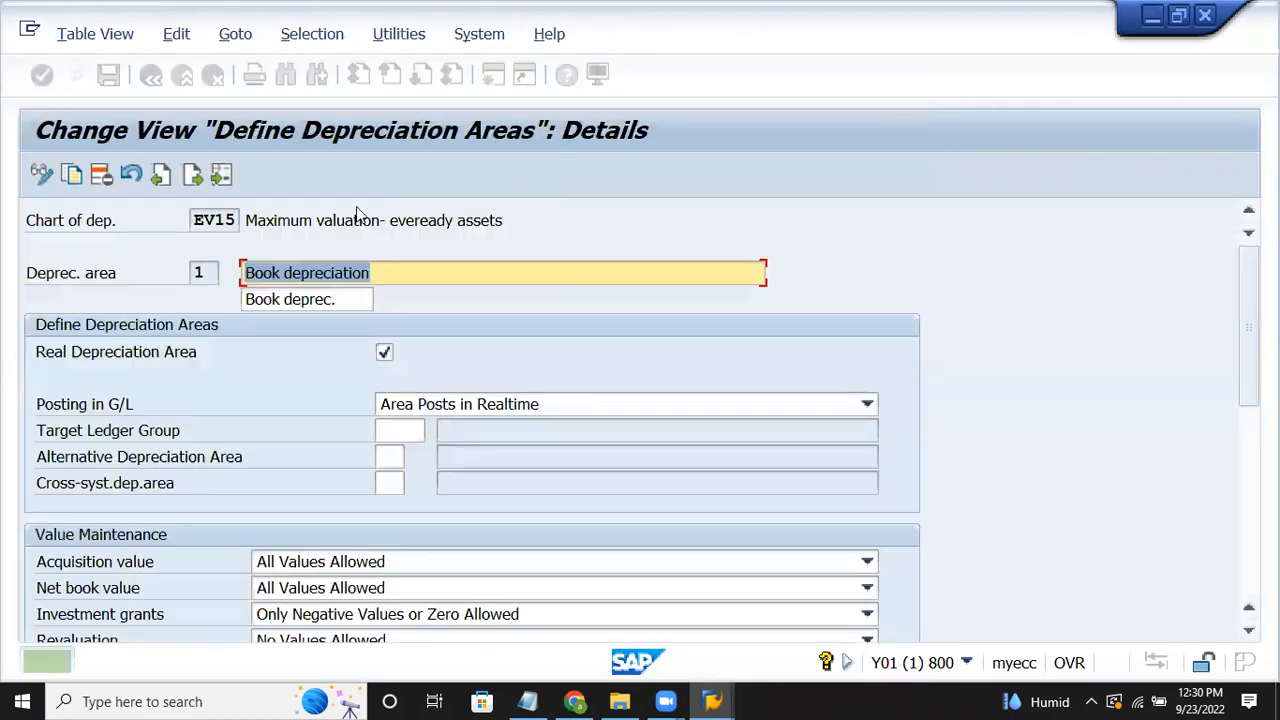
Step: Leave the depreciation areas screen, cancel the Choose Activity list, and bring the Notepad notes forward
click(156, 82)
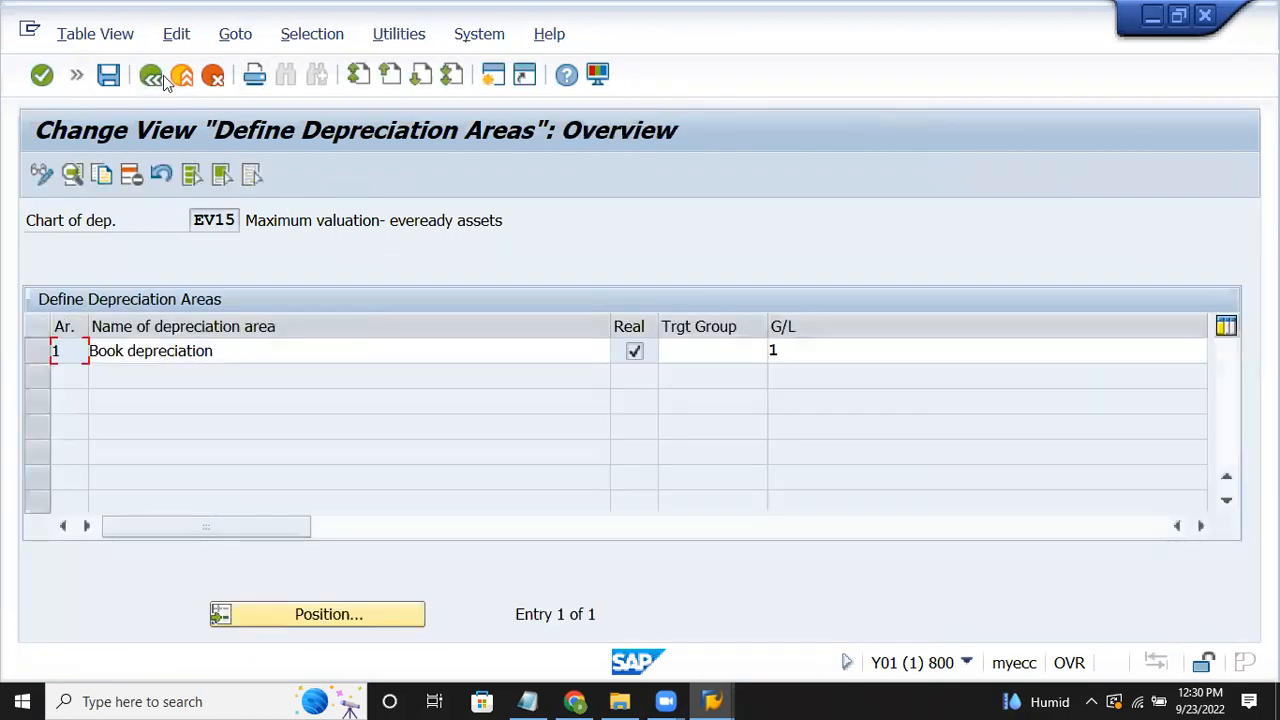
key(F3)
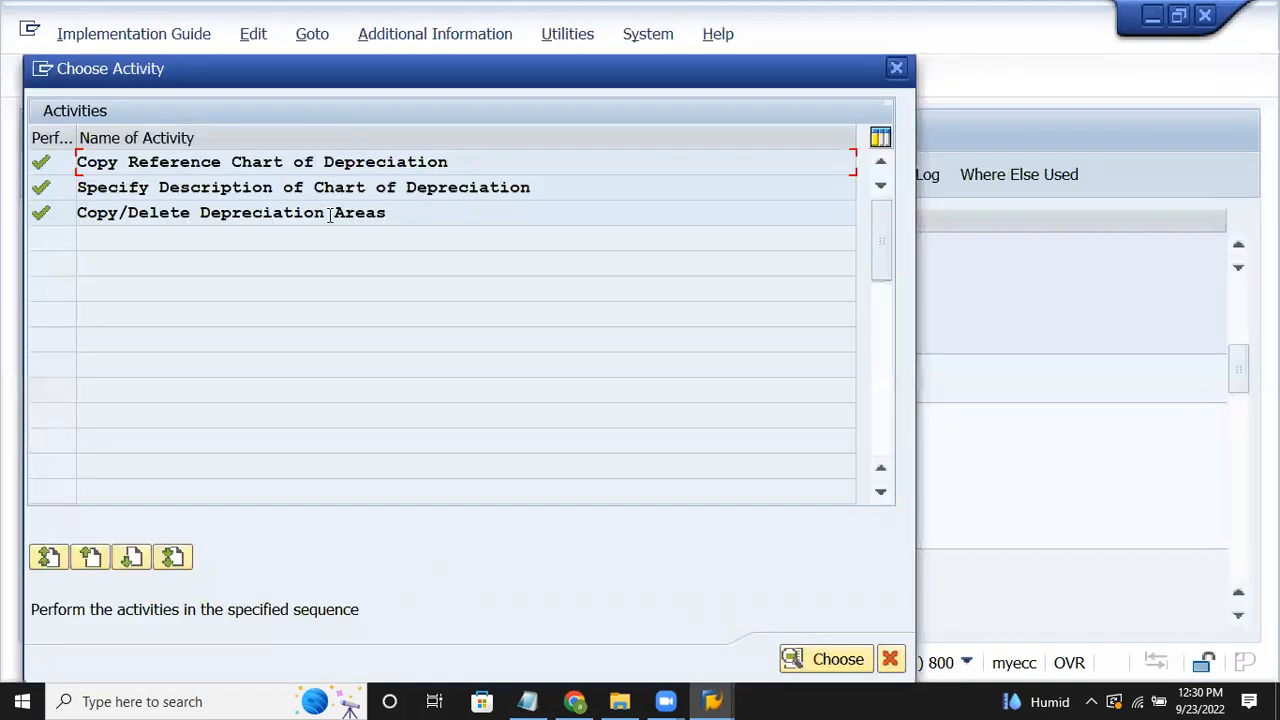
click(894, 663)
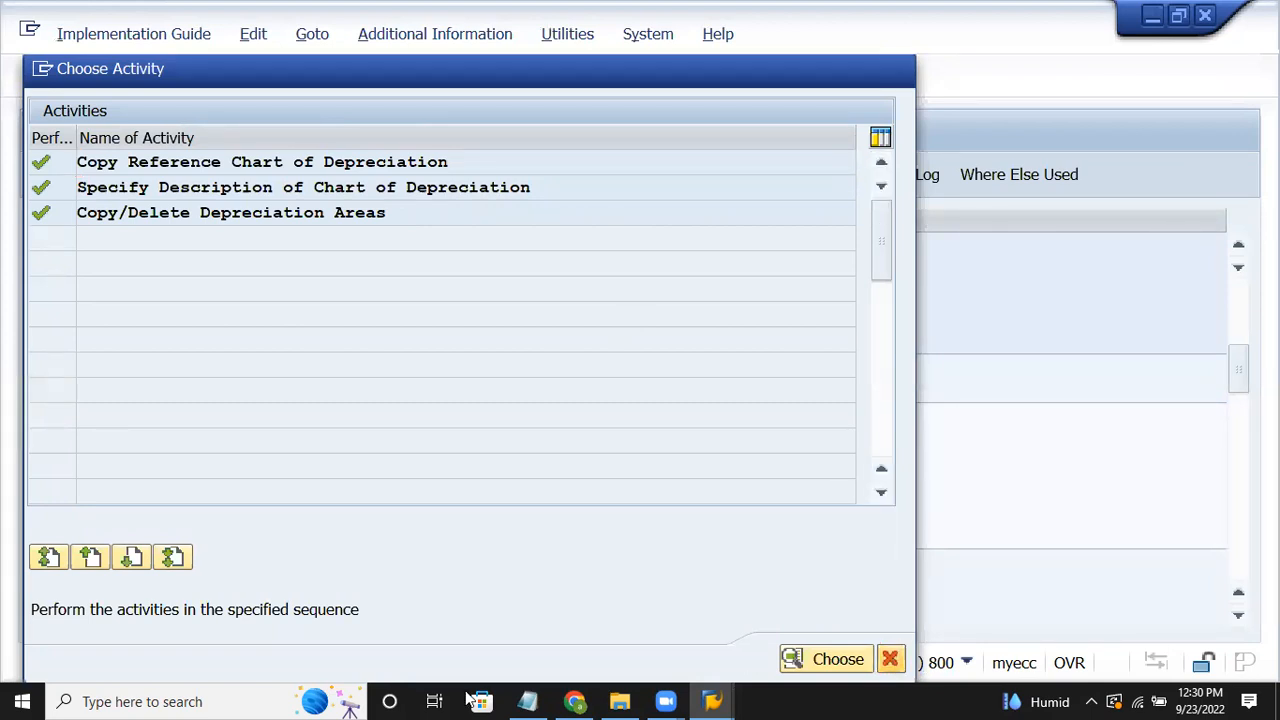
click(524, 700)
Step: Scroll the Notepad notes down to step 2 (OAB1), then return to SAP's Display IMG
click(650, 217)
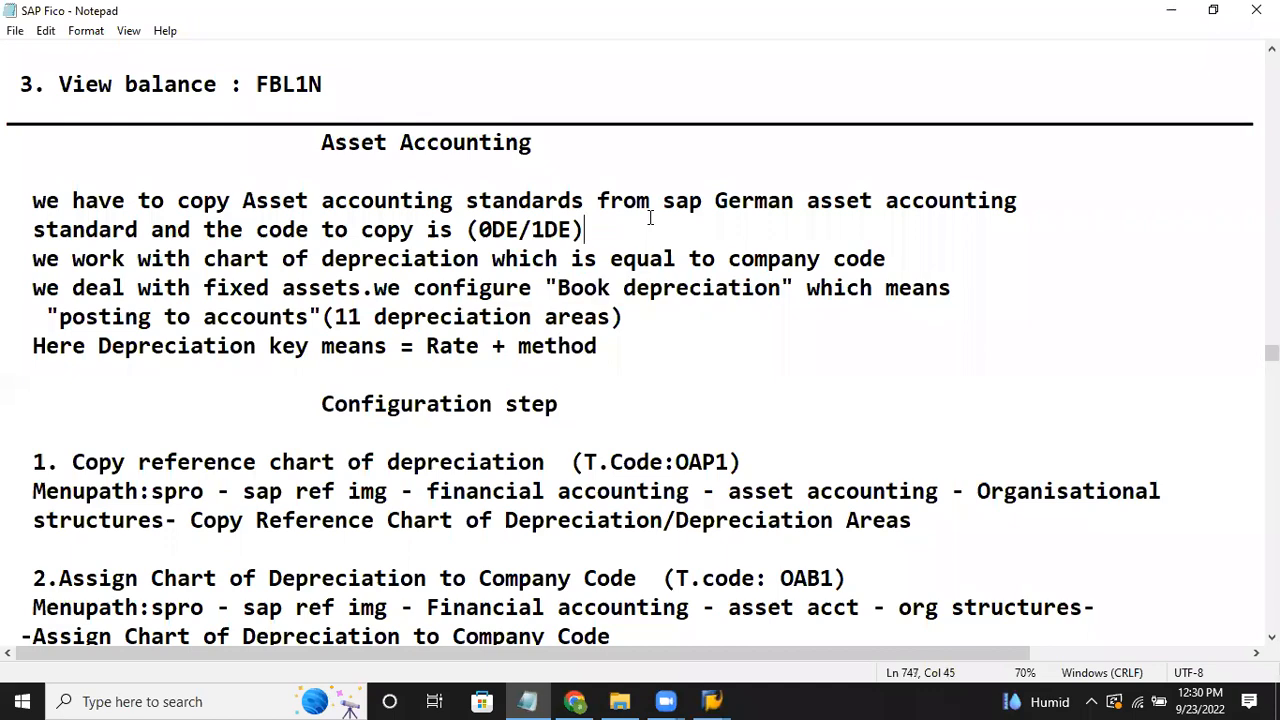
key(Down)
key(Down)
key(Down)
key(Down)
key(Down)
key(Down)
key(Down)
key(Down)
key(Down)
key(Down)
key(Down)
key(Down)
key(Down)
key(Down)
key(Down)
key(Down)
key(Down)
key(Down)
key(Down)
key(Down)
key(Down)
key(Down)
key(Down)
key(Down)
key(Down)
key(Down)
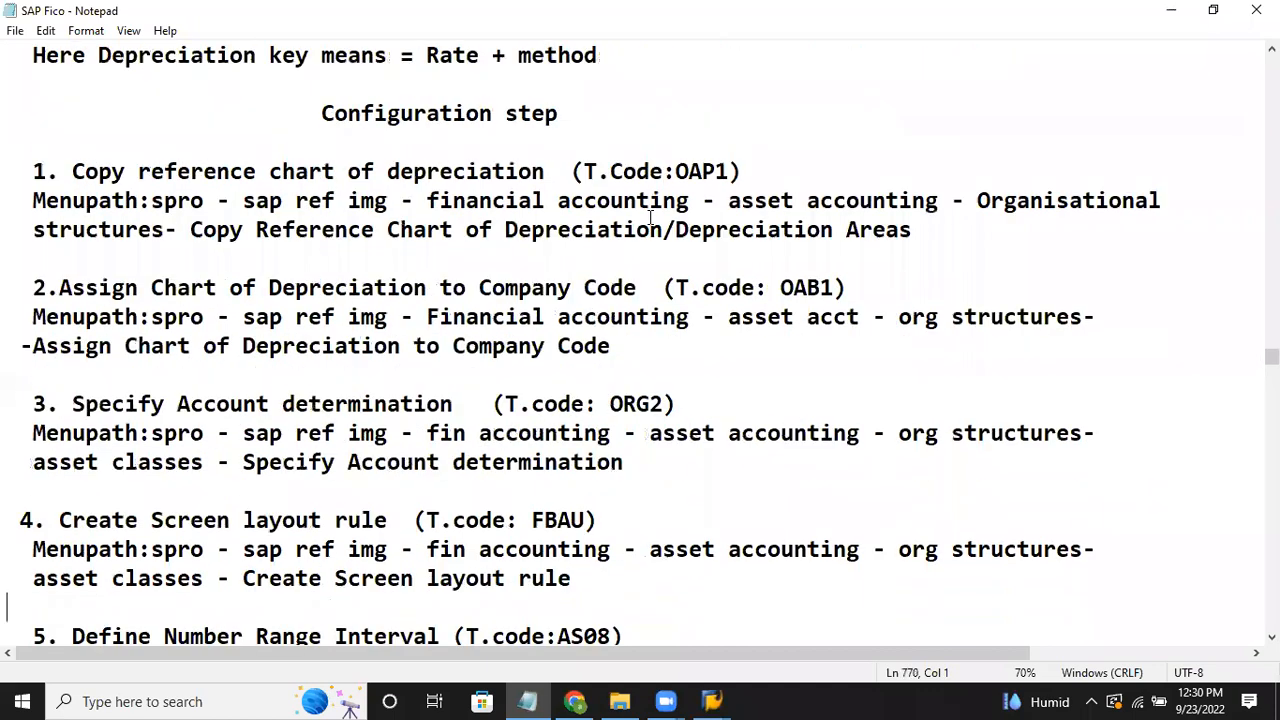
key(Down)
key(Down)
key(Down)
key(Down)
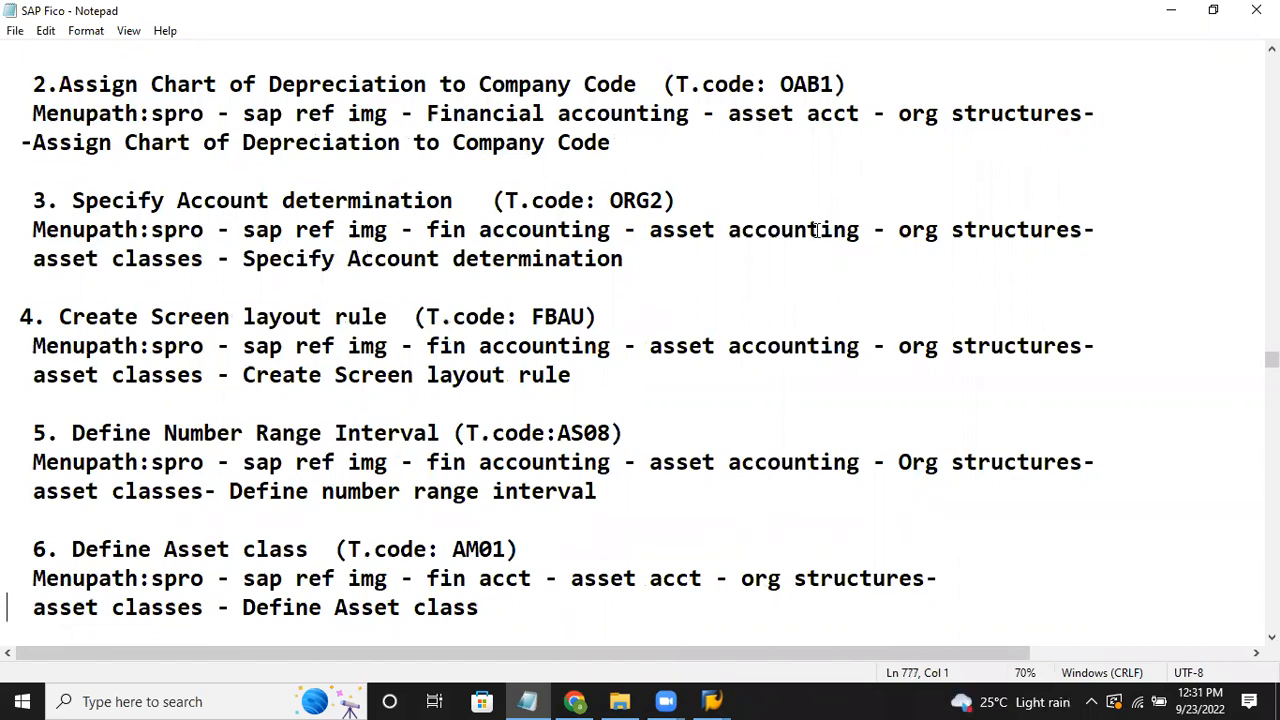
click(712, 701)
click(778, 553)
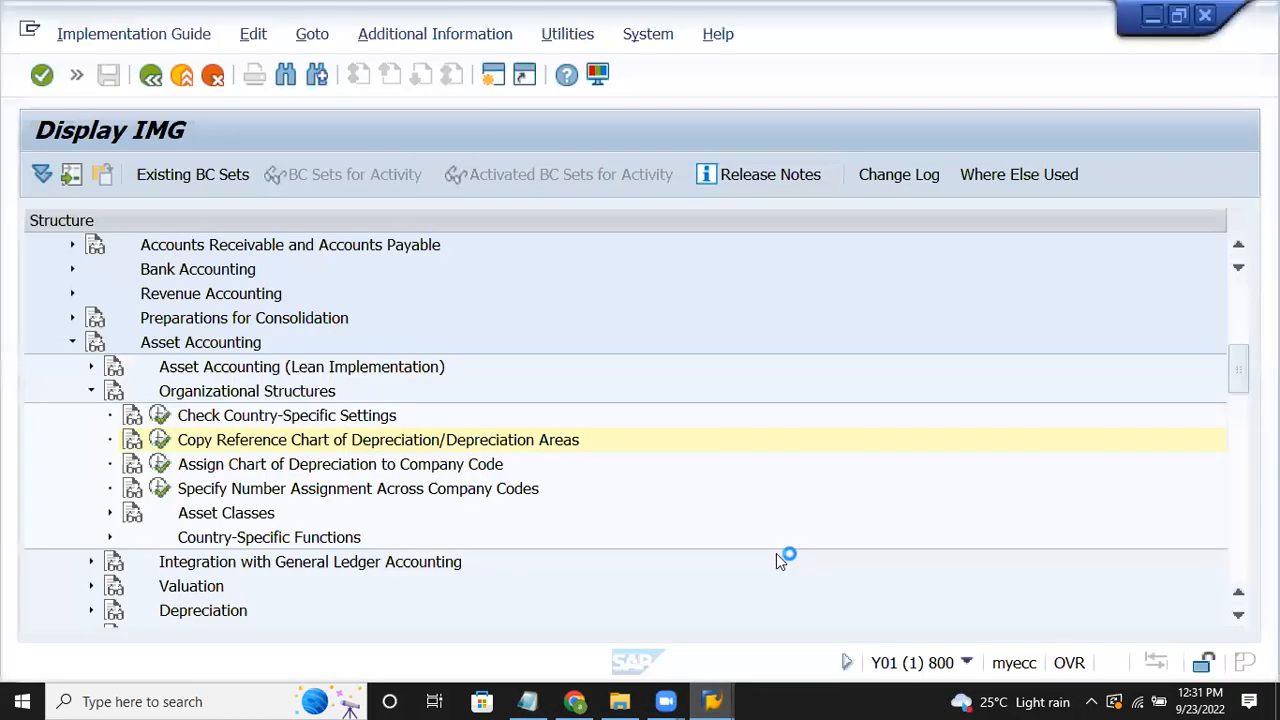
click(303, 470)
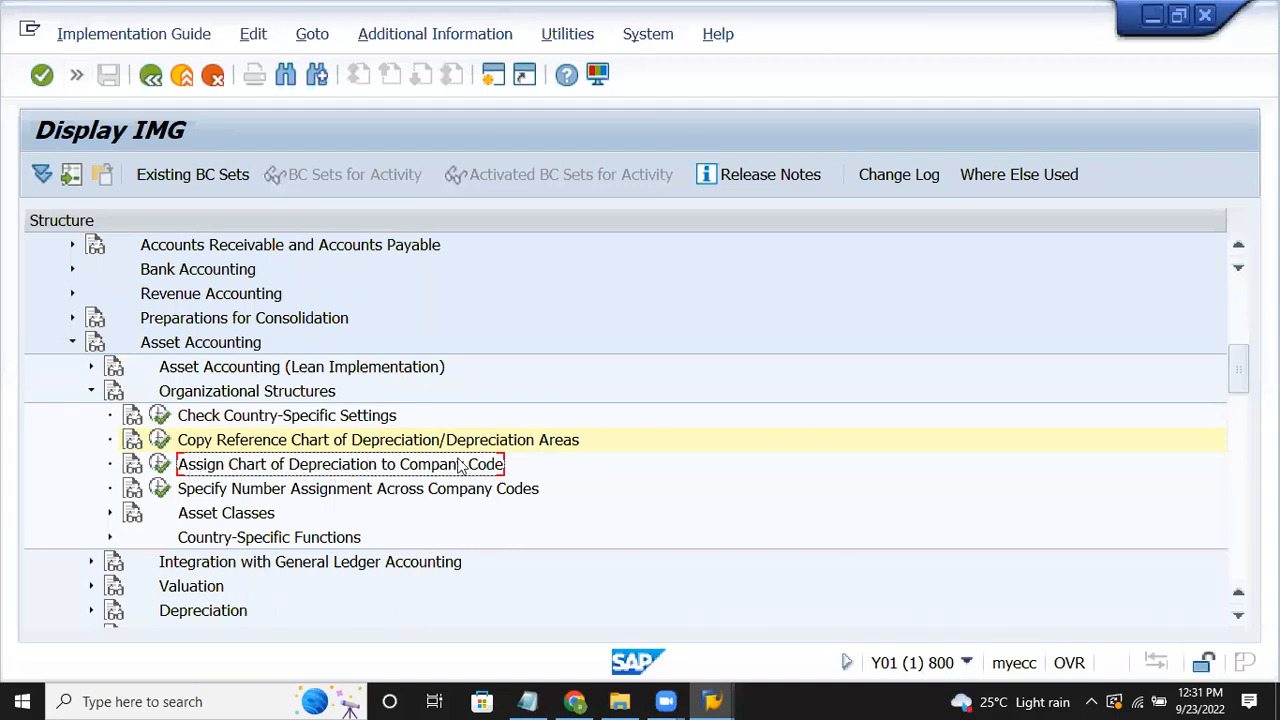
click(160, 465)
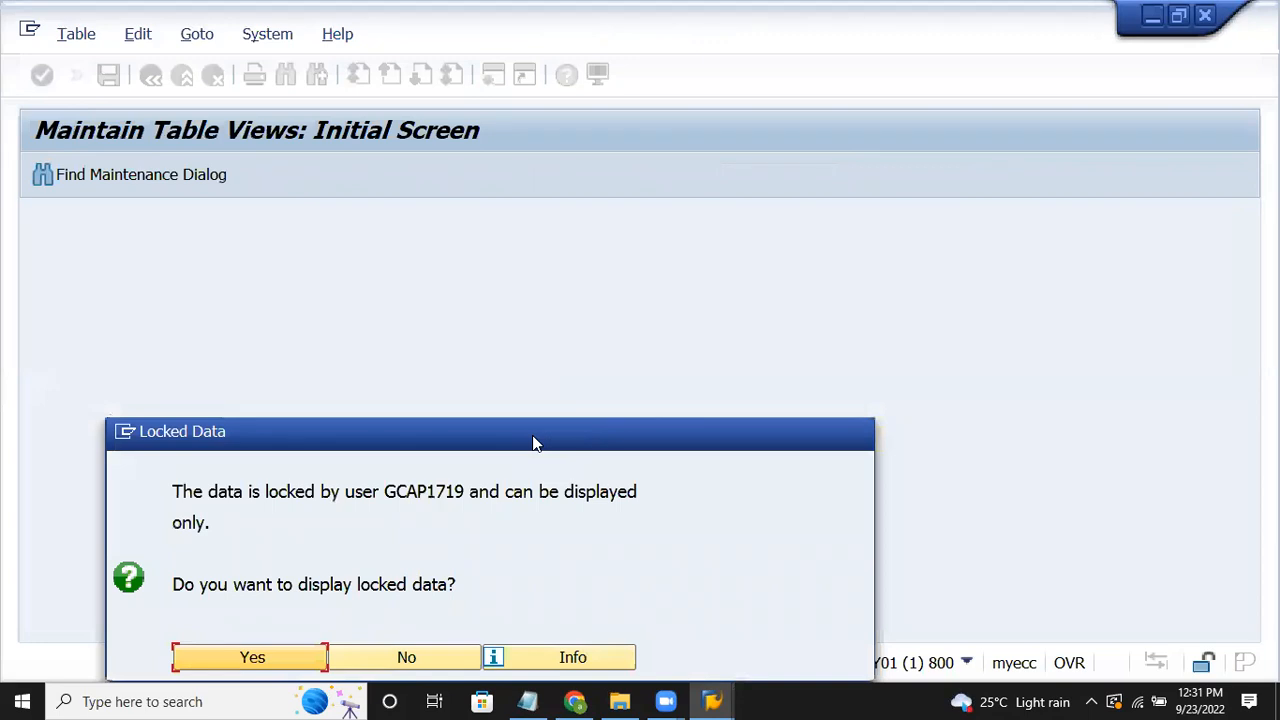
drag(533, 443, 613, 220)
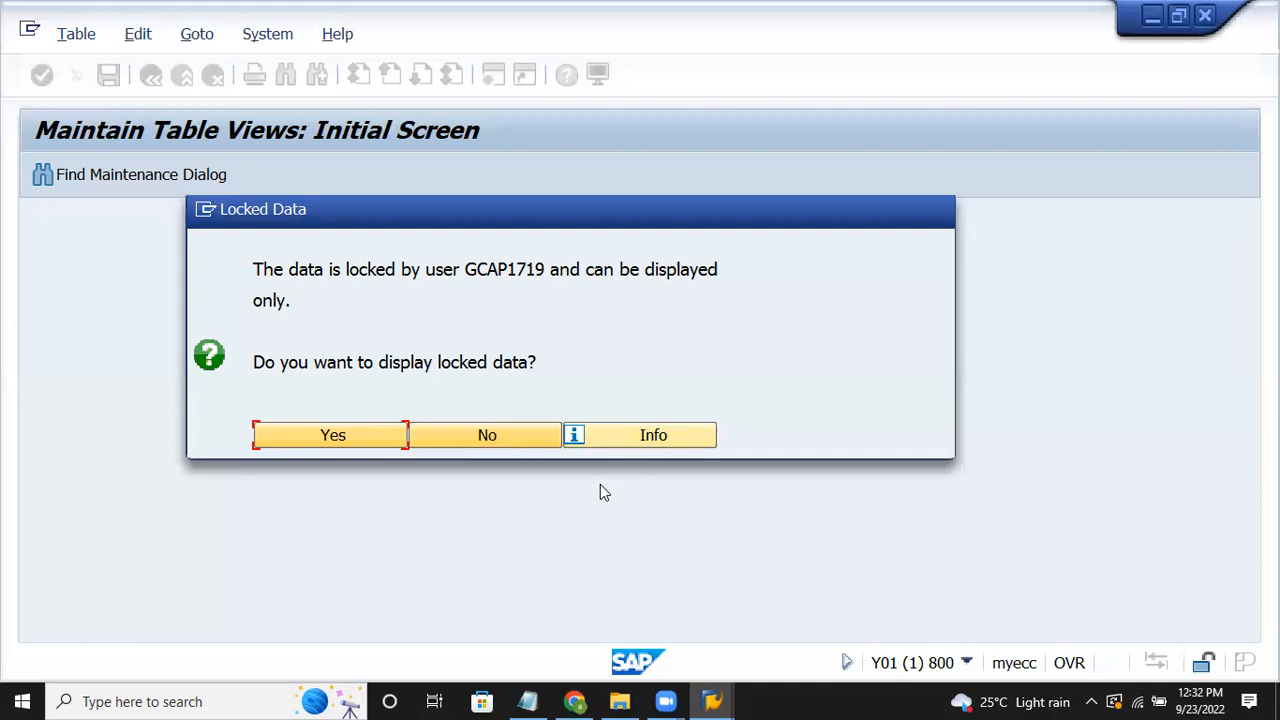
click(448, 440)
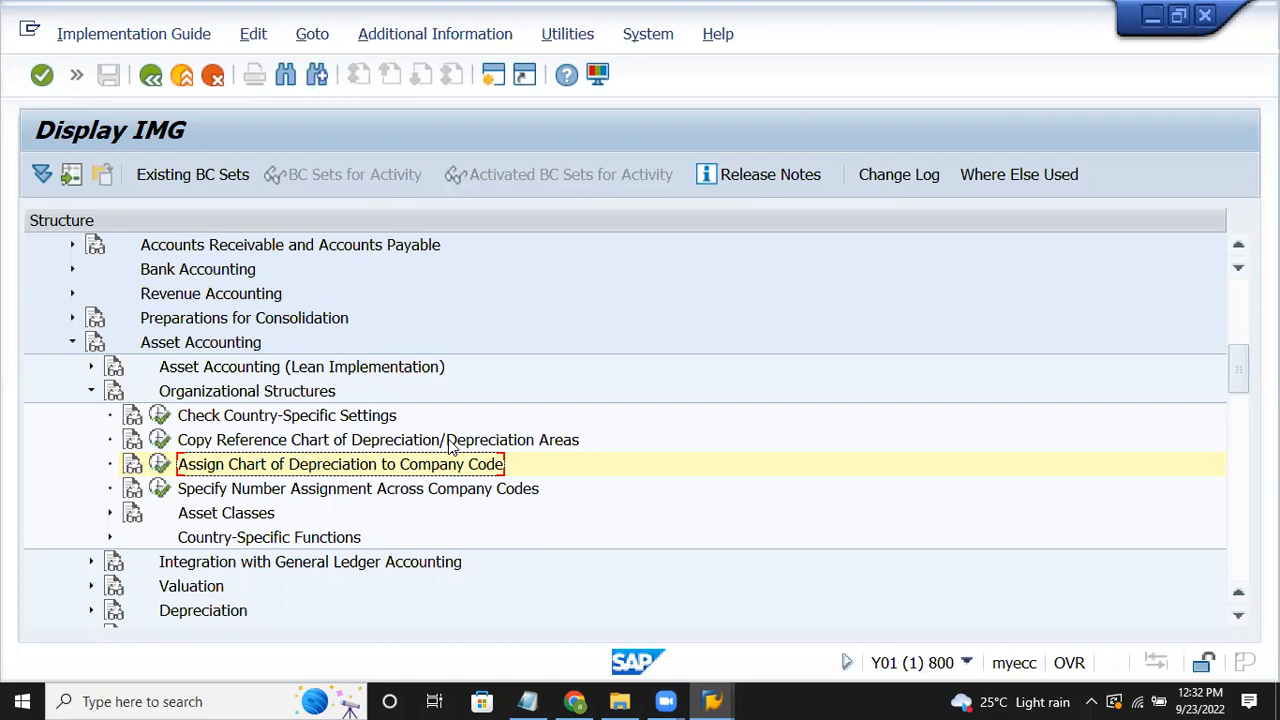
Step: Rerun Assign Chart of Depreciation to Company Code, declining Locked Data, to reach the company code table
click(160, 466)
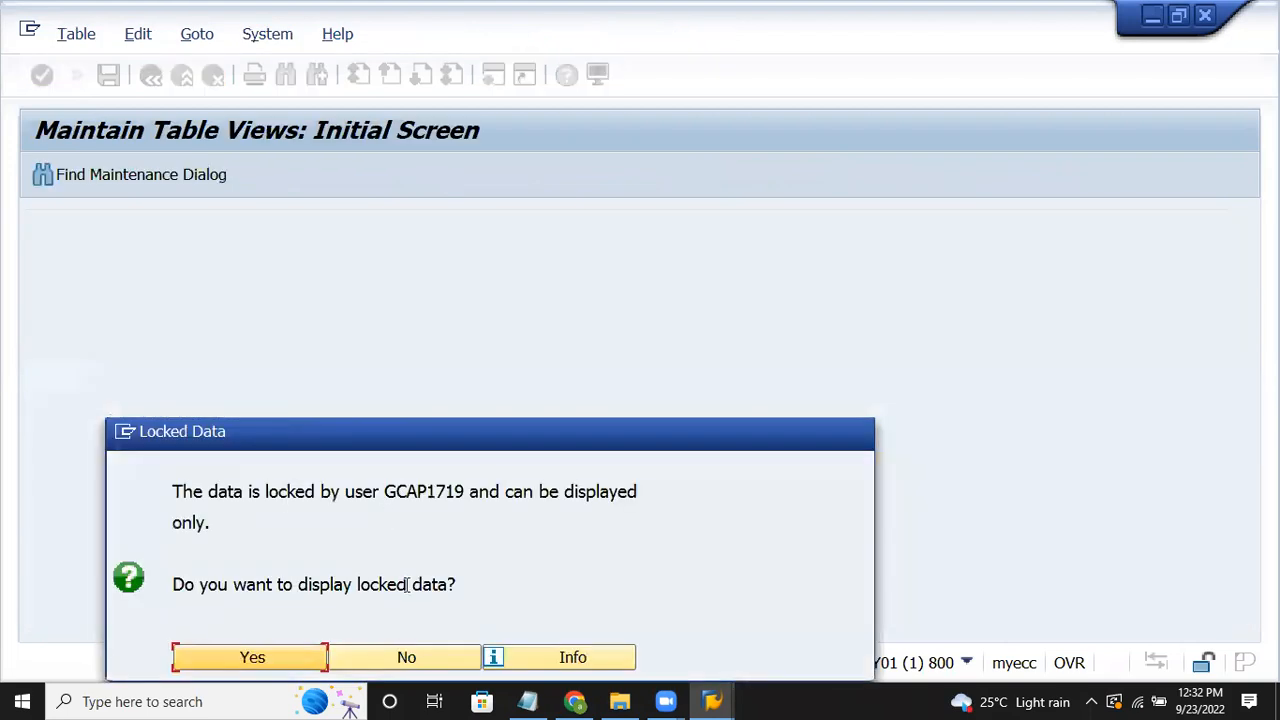
click(424, 656)
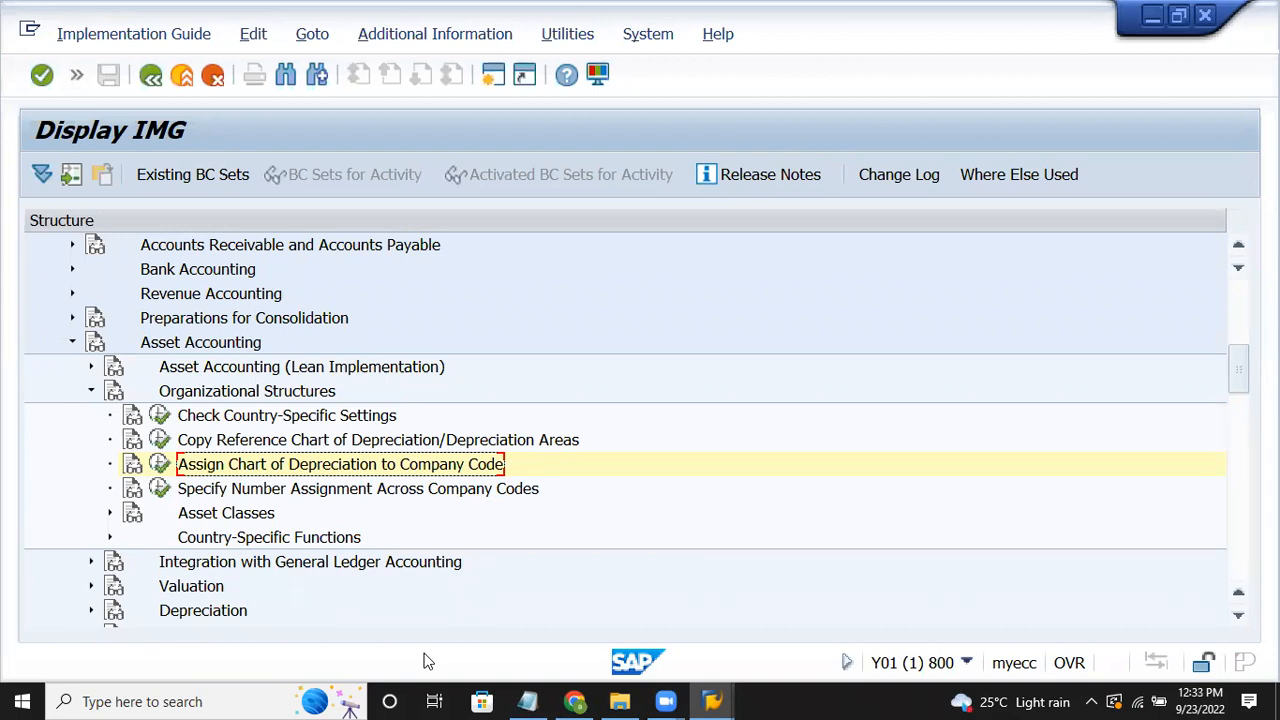
click(460, 486)
click(455, 464)
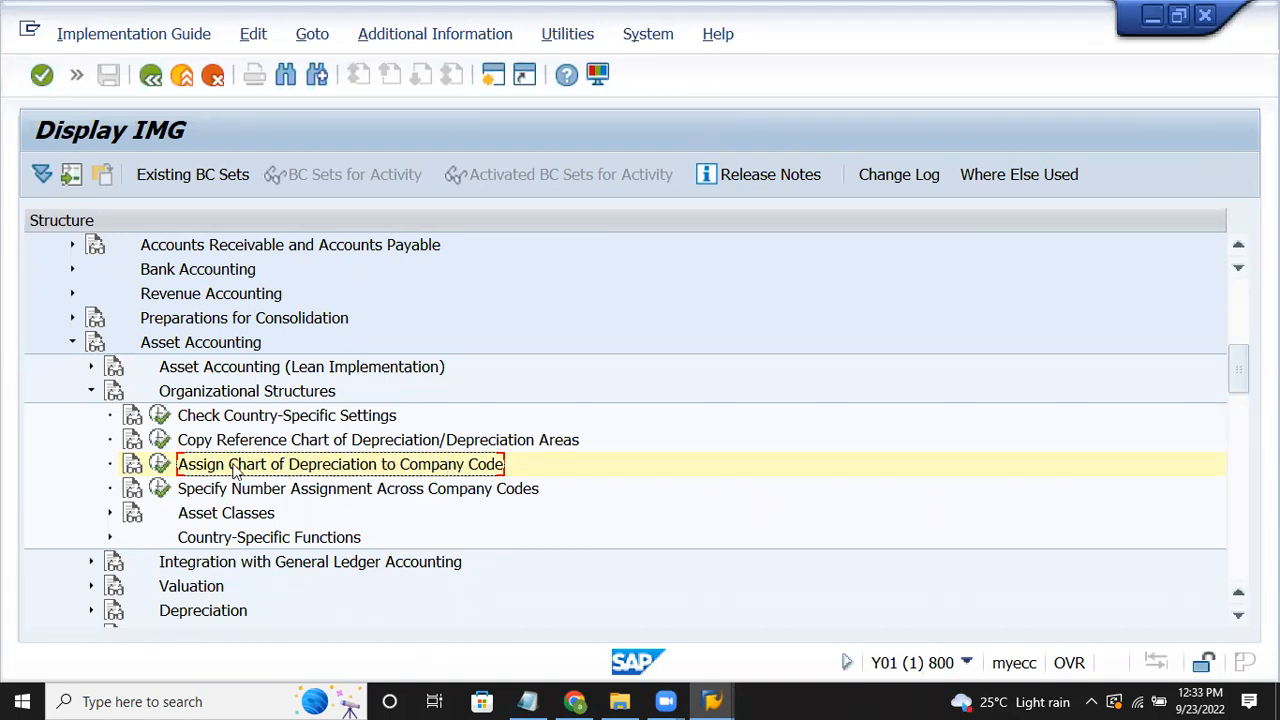
click(161, 466)
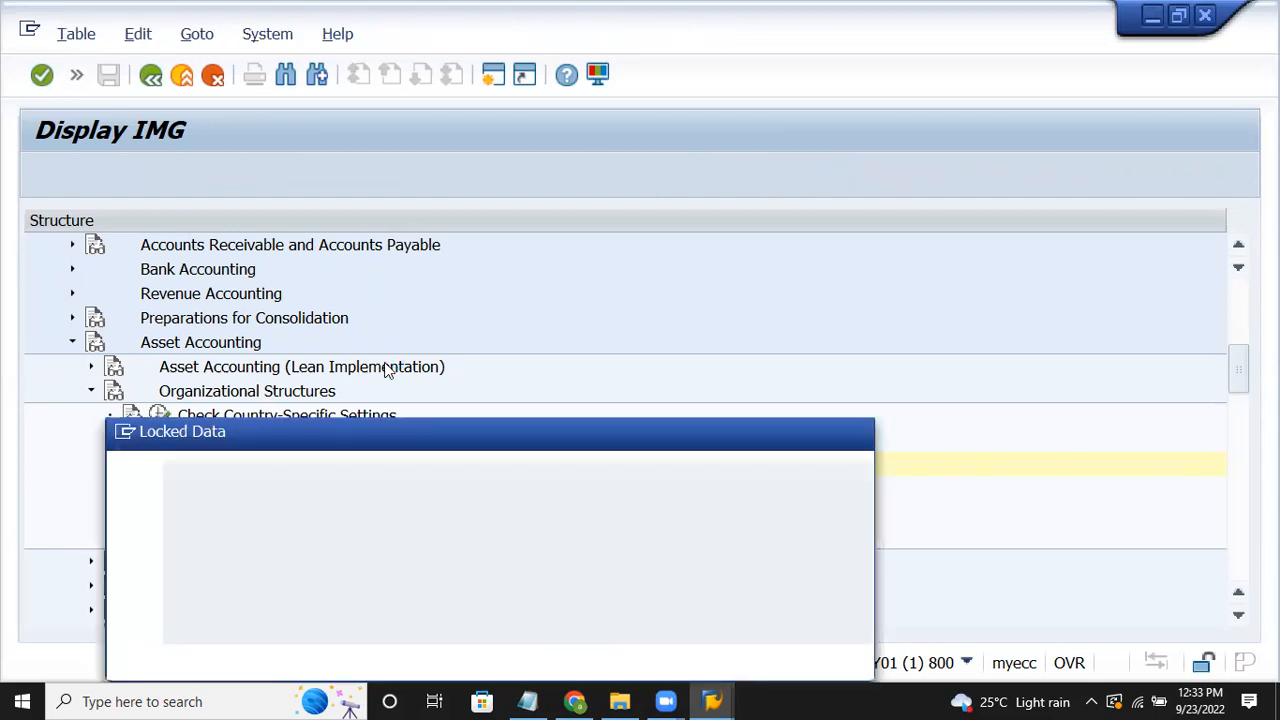
click(408, 660)
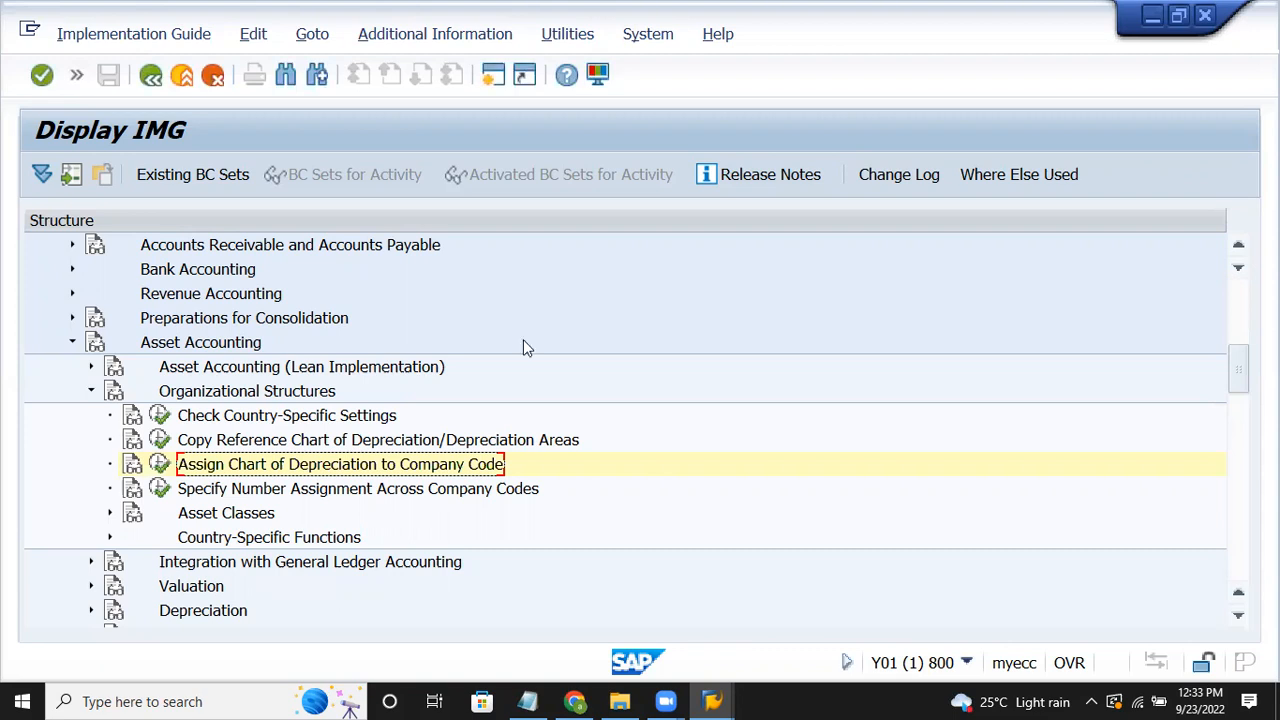
click(163, 464)
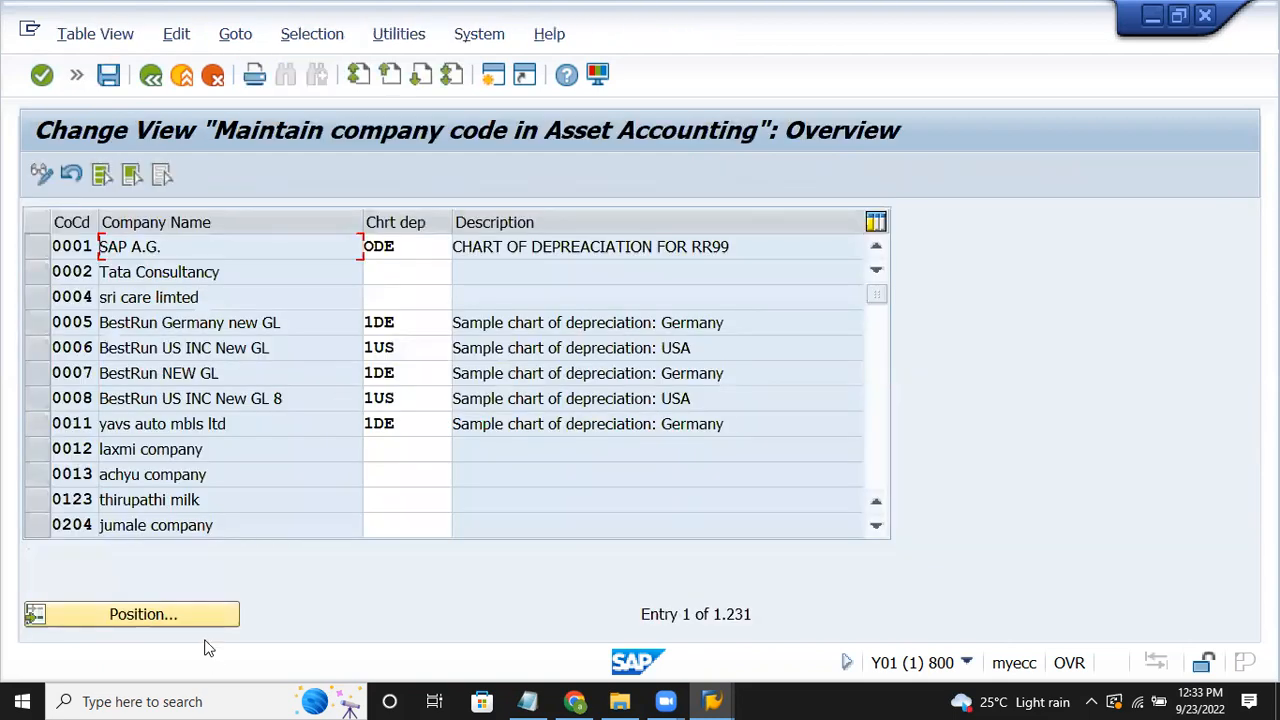
Step: Assign chart of depreciation EV15 to company code EV15 and save under the customizing request
click(185, 616)
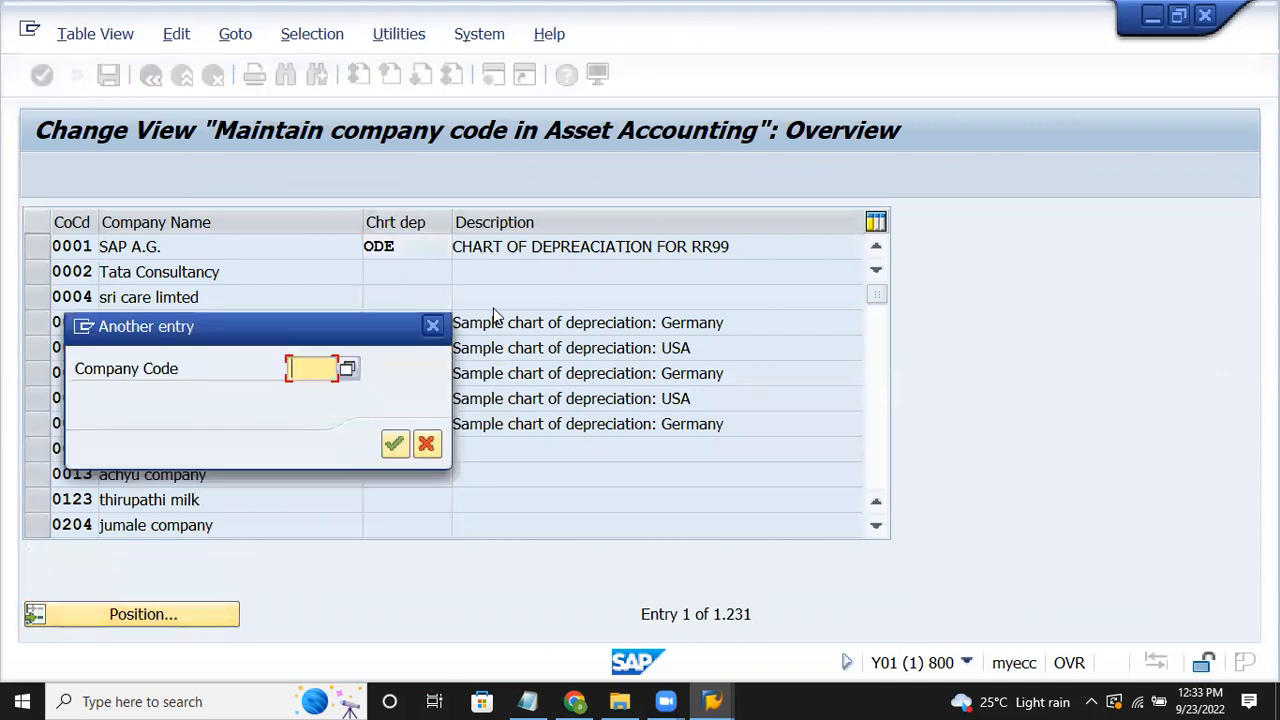
text(ev15)
key(Return)
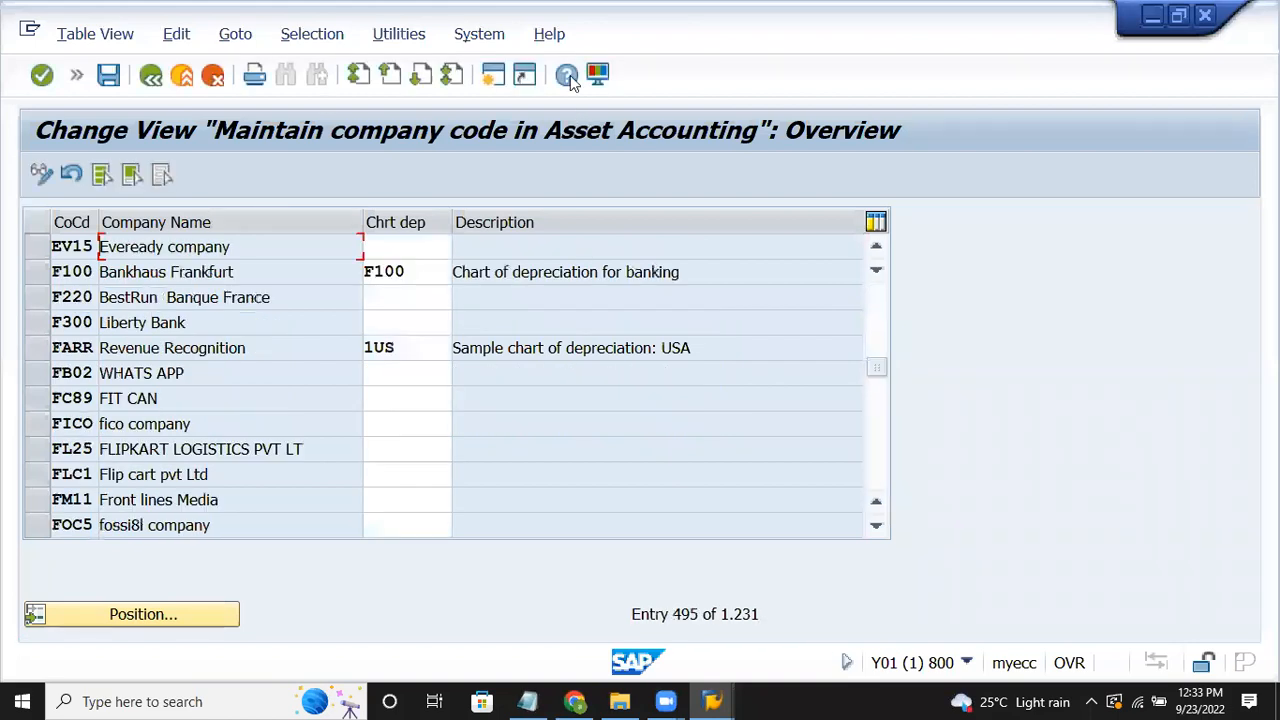
click(399, 249)
text(ev15)
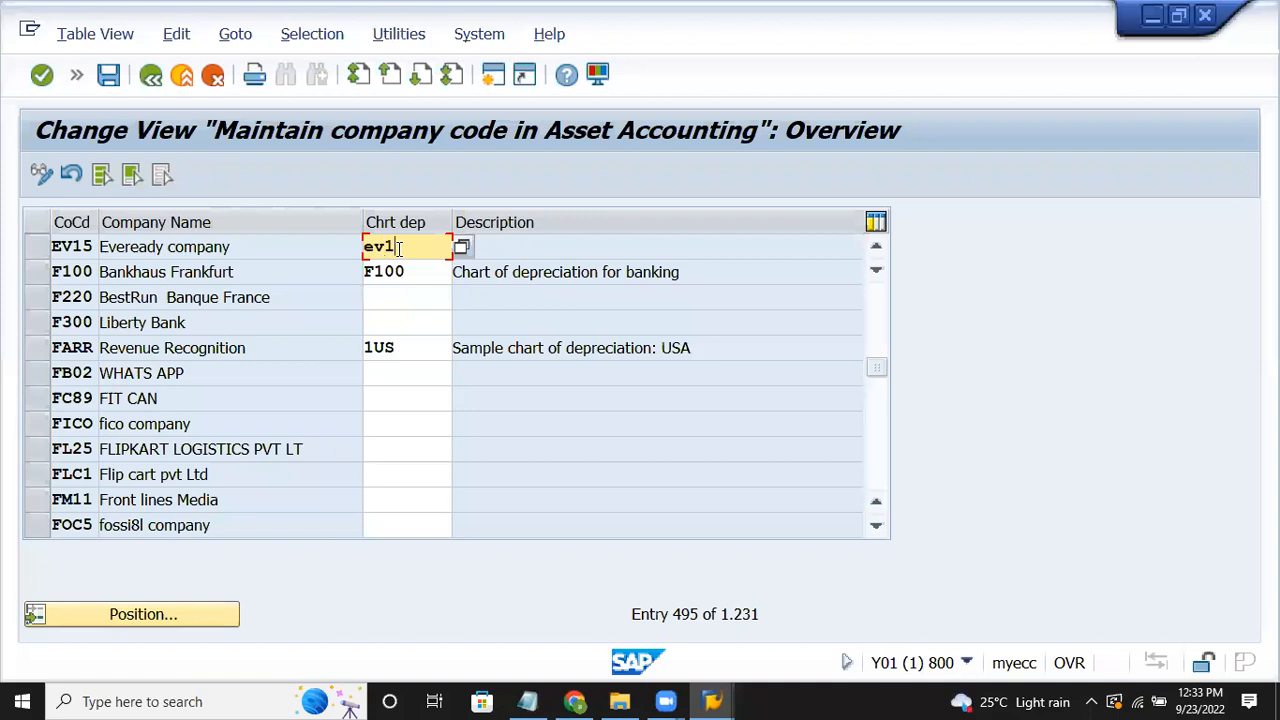
key(Return)
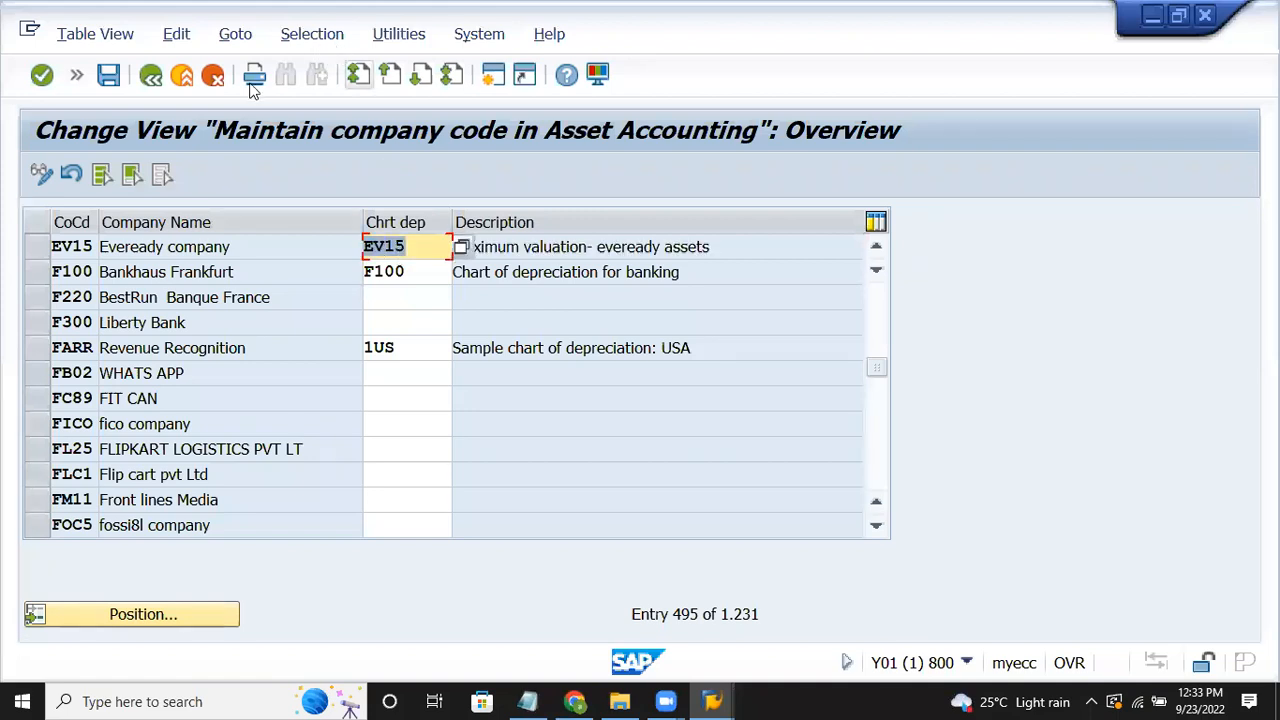
click(112, 77)
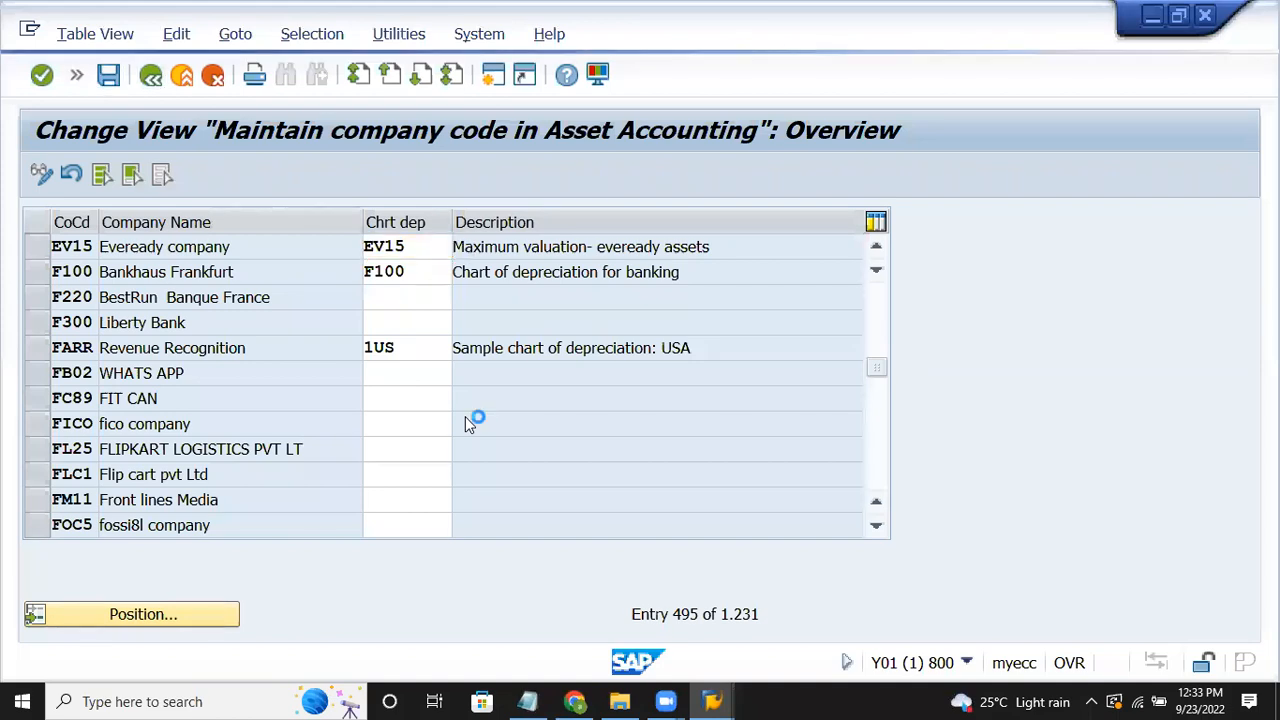
click(455, 447)
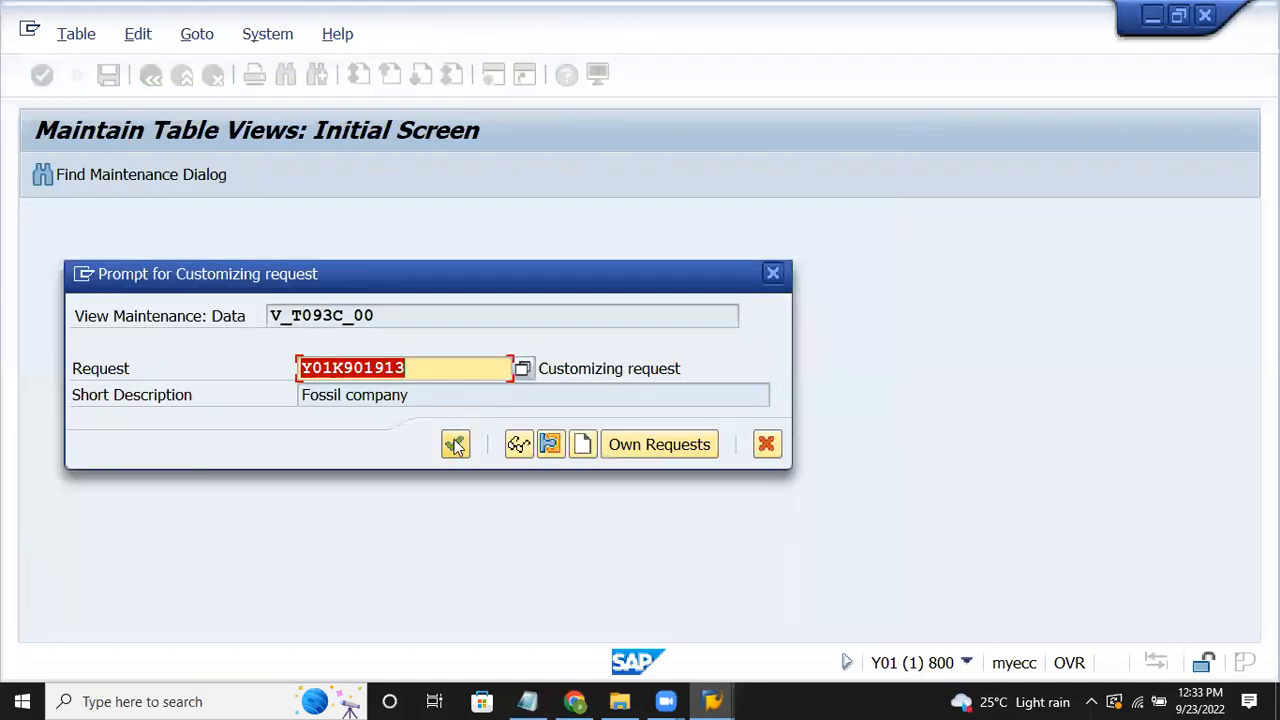
Step: Switch to the Notepad notes and move further down through them
click(527, 701)
click(631, 378)
key(Down)
key(Down)
key(Down)
key(Down)
key(Down)
key(Down)
key(Down)
key(Down)
key(Down)
key(Down)
key(Down)
key(Down)
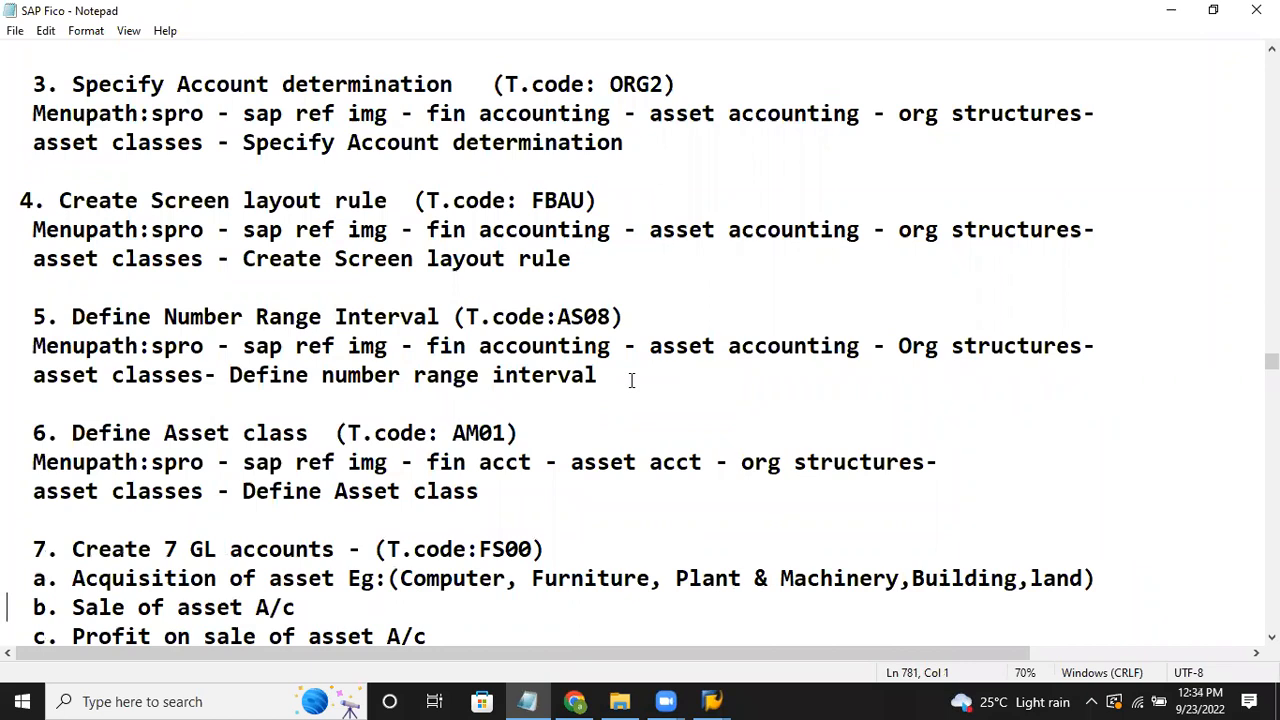
Step: Return to SAP's company code table showing EV15 with chart of depreciation EV15
click(705, 700)
click(748, 634)
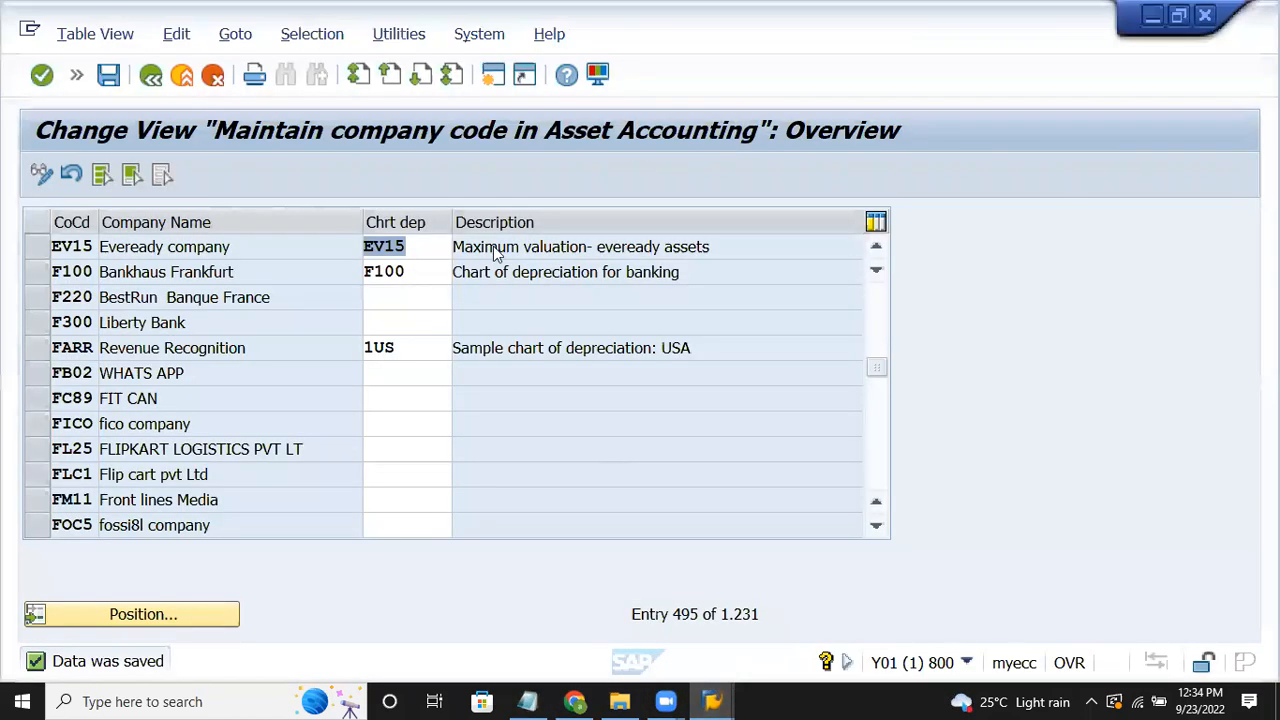
Step: Go back to the Display IMG and expand Asset Classes down to Specify Account Determination
click(75, 78)
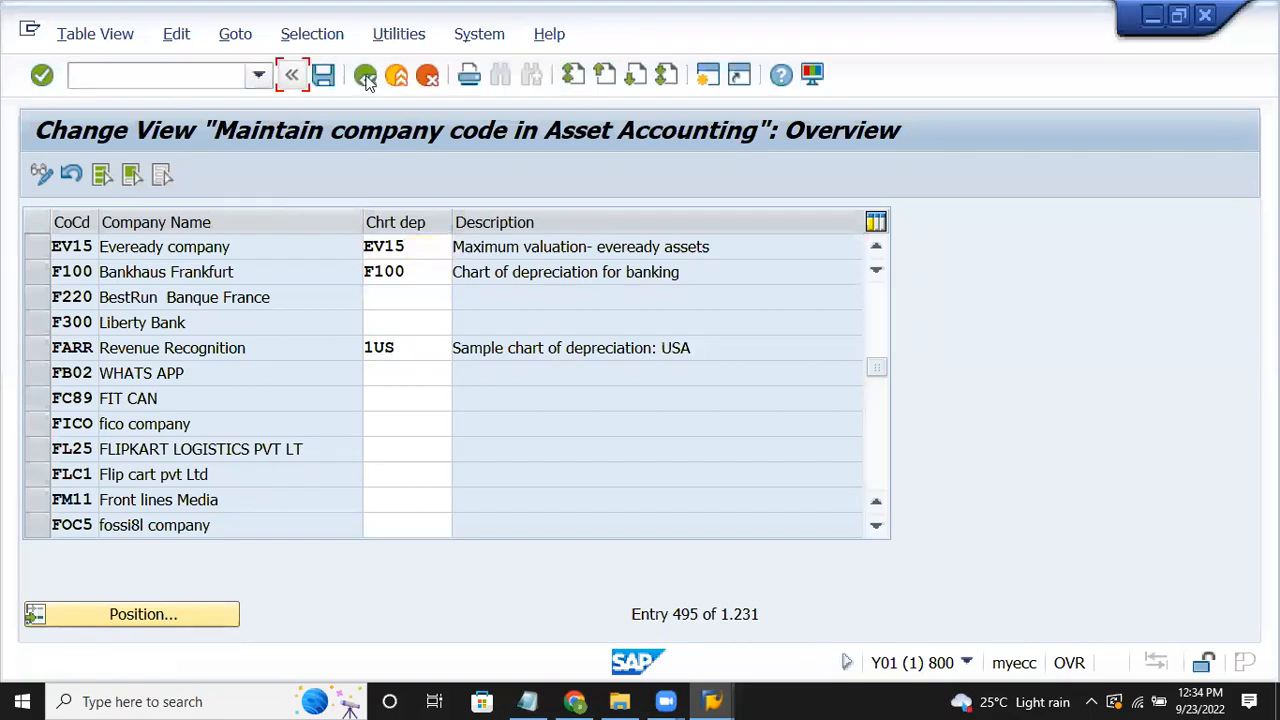
click(366, 80)
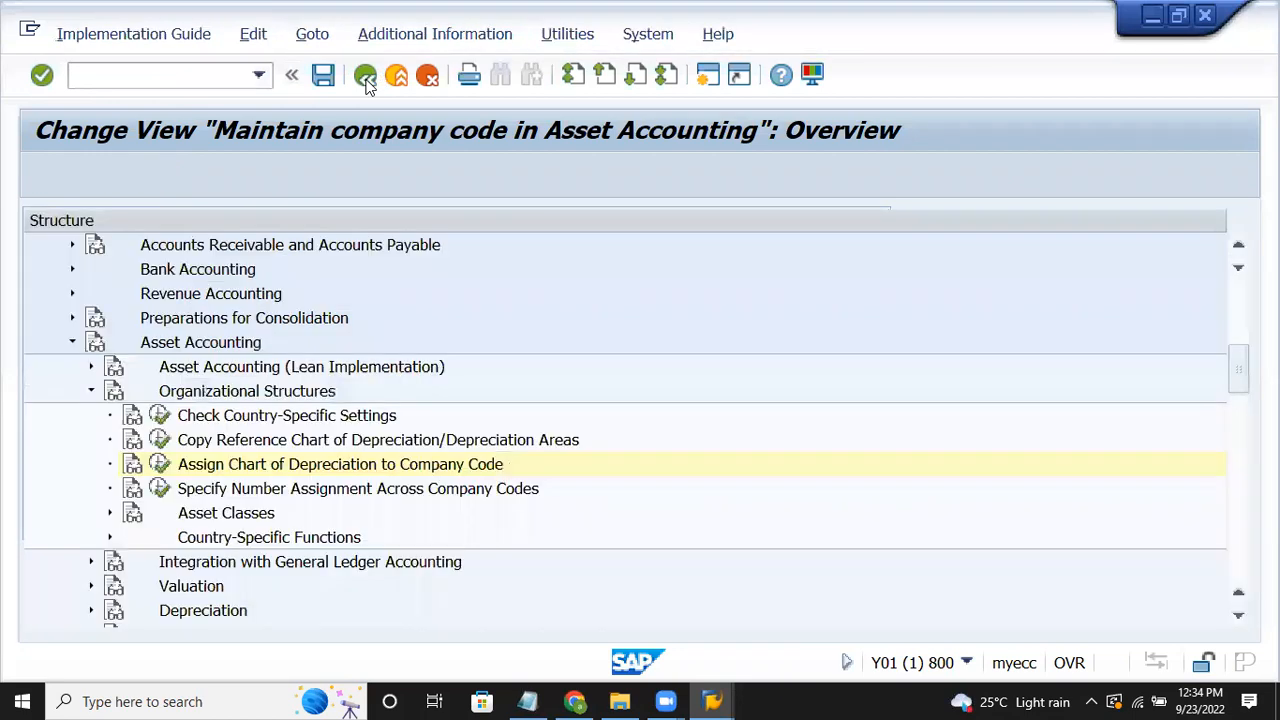
click(226, 514)
key(Right)
key(Down)
key(Down)
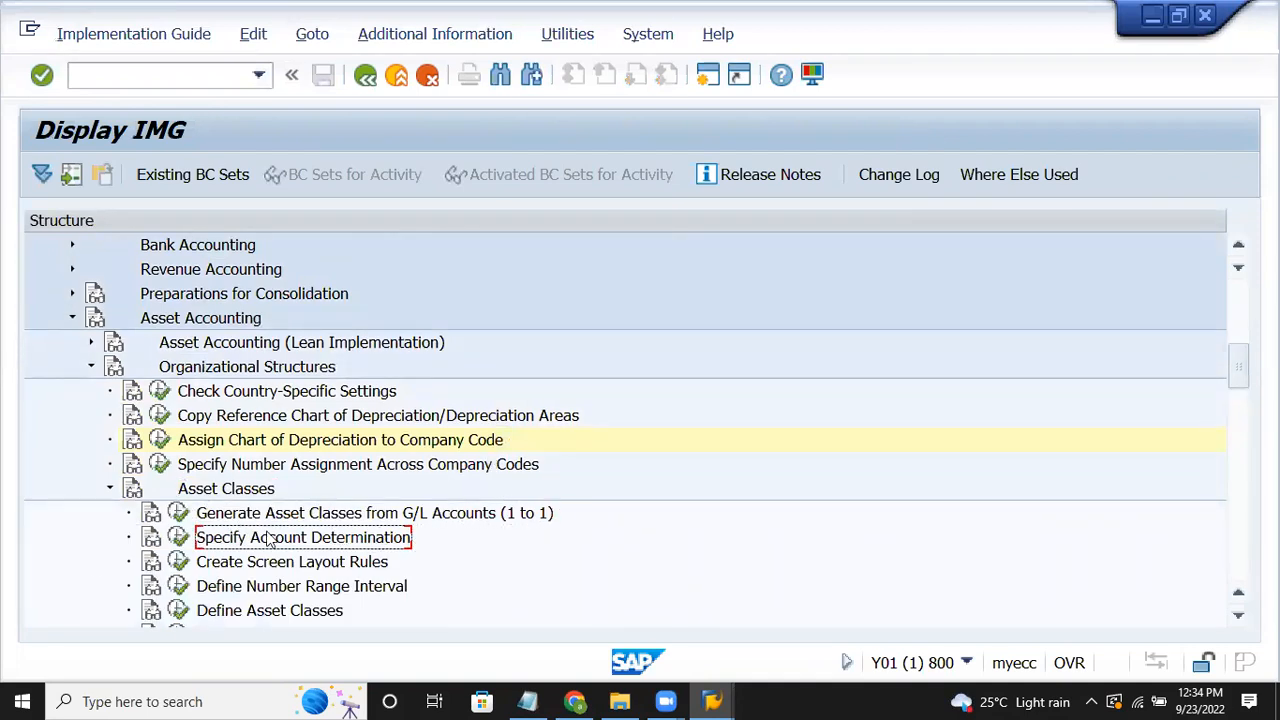
Step: Copy the 30000 Fixtures and fittings account determination as a new entry keyed FURNEV15
click(178, 537)
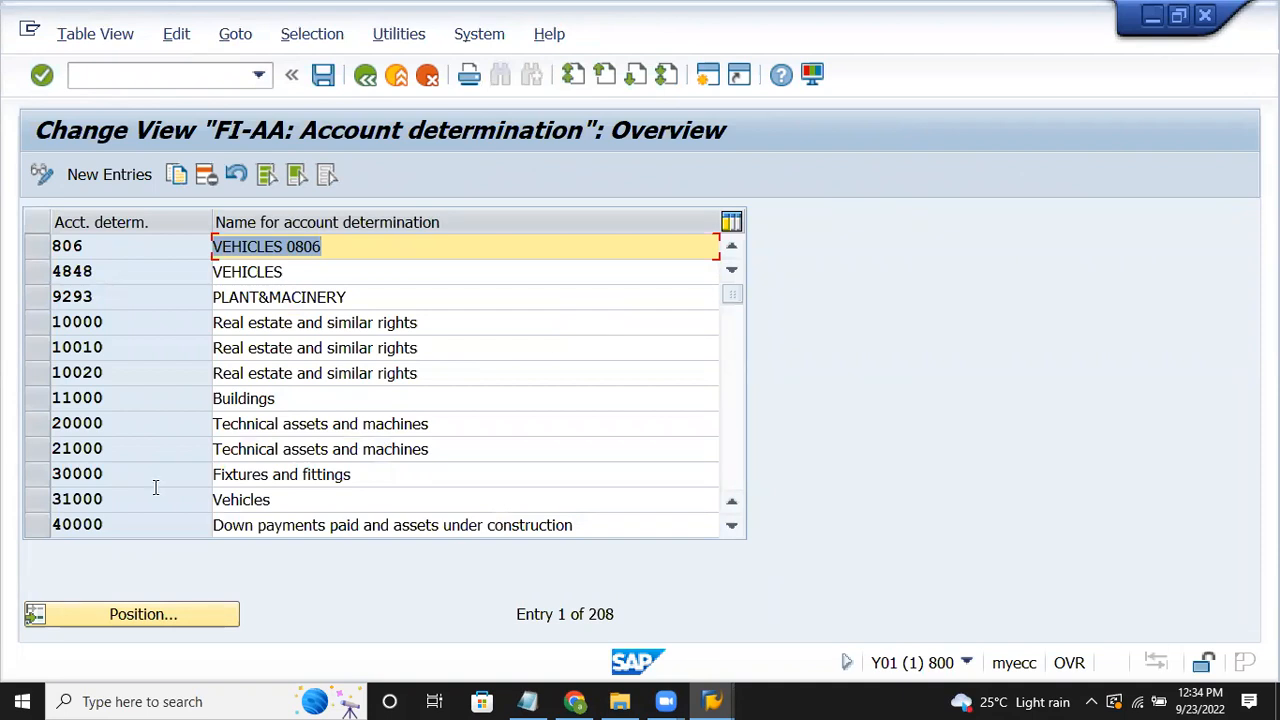
click(48, 476)
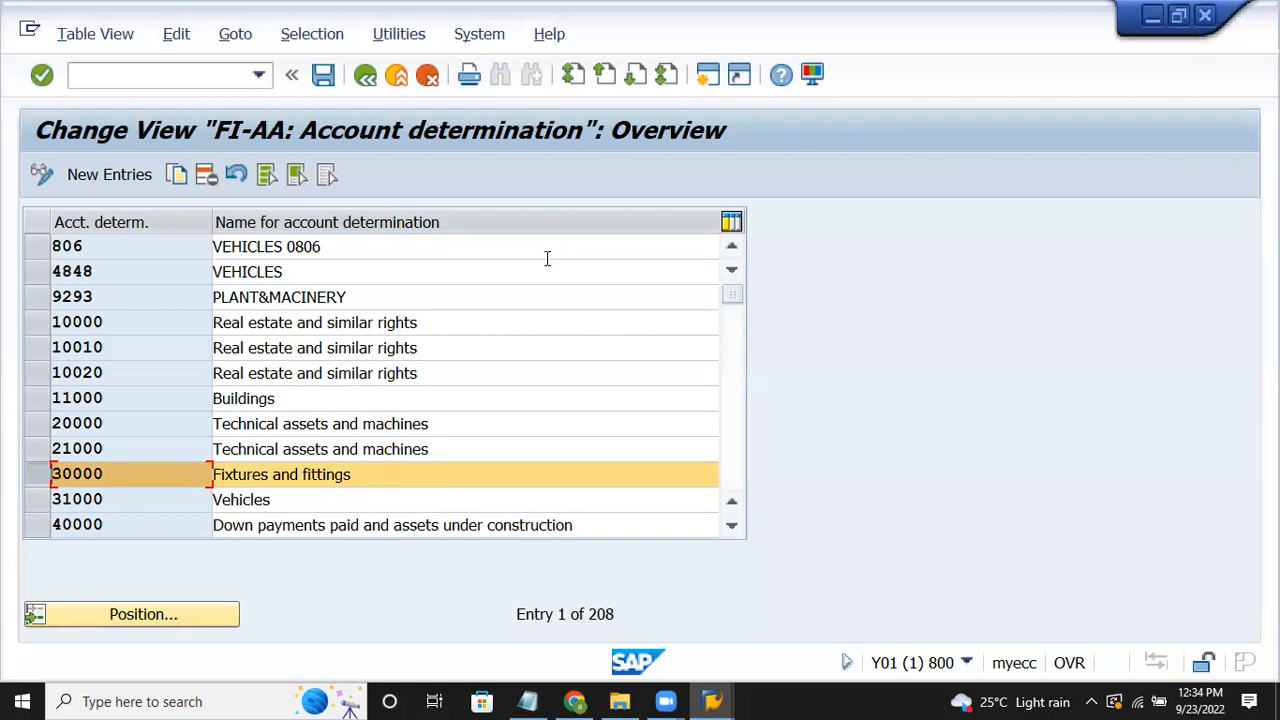
click(179, 184)
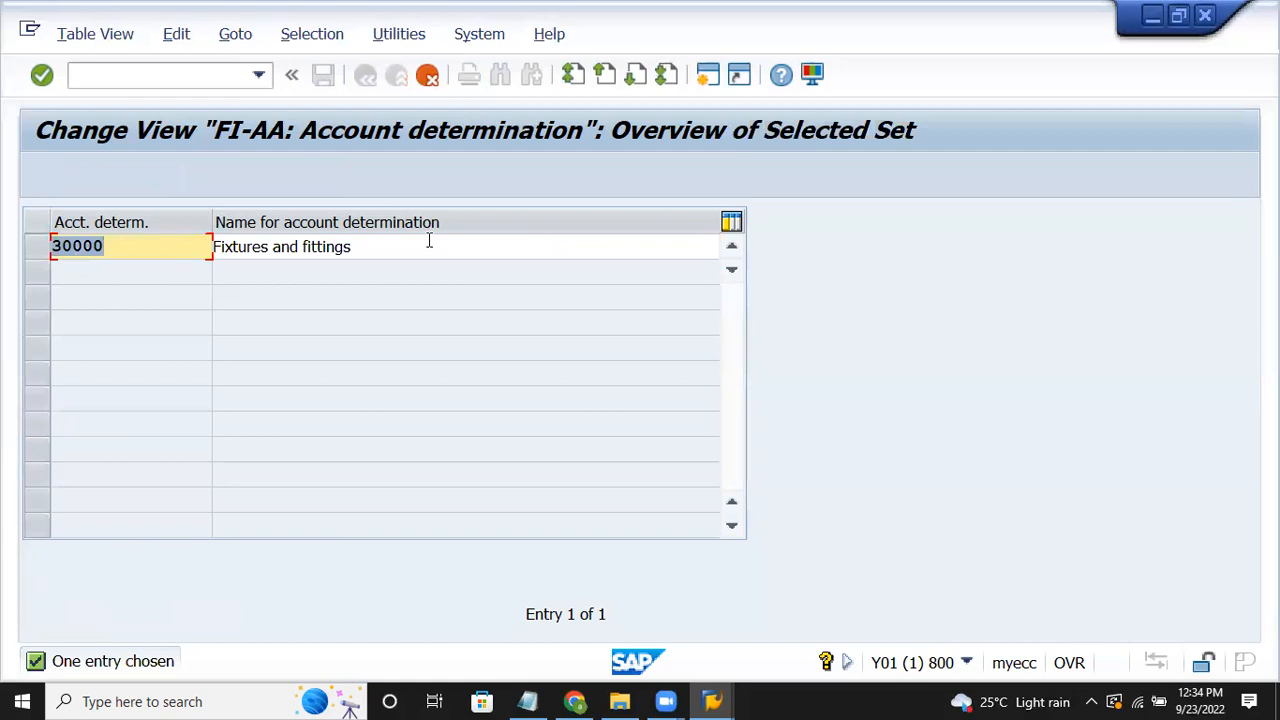
key(Delete)
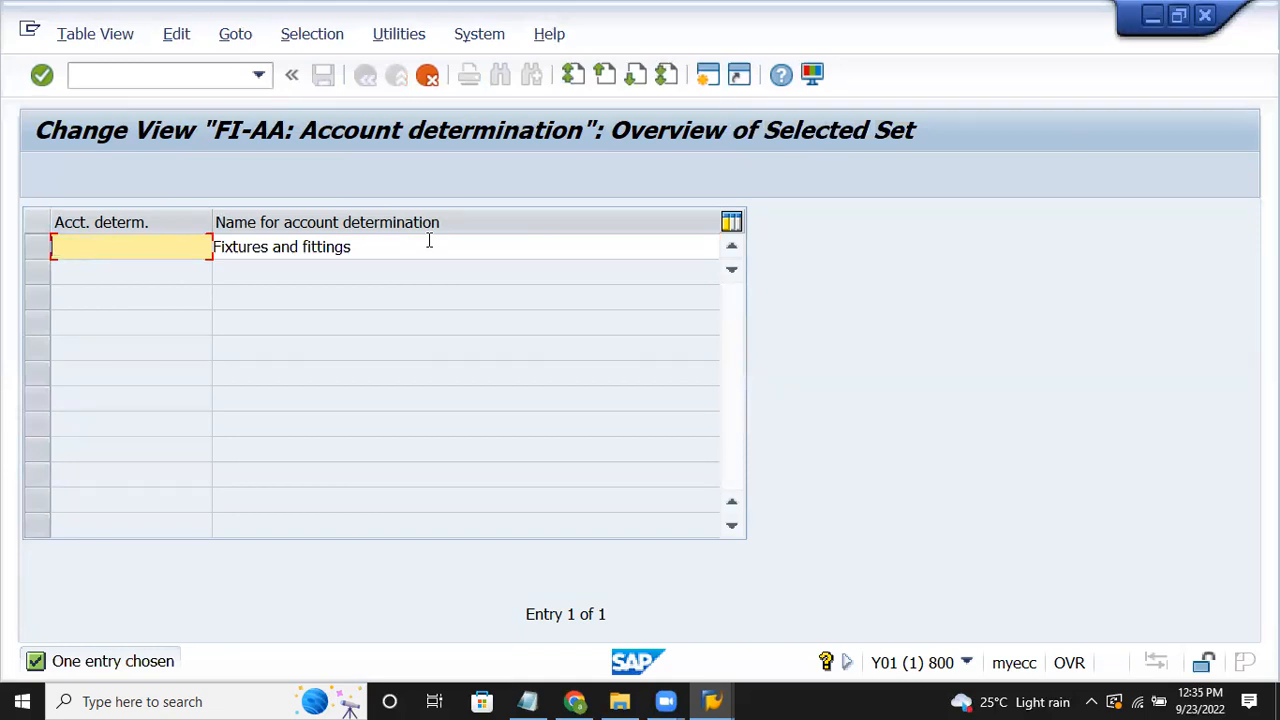
text(EVfurnit)
key(BackSpace)
key(BackSpace)
text(15)
key(BackSpace)
key(BackSpace)
key(BackSpace)
key(BackSpace)
key(BackSpace)
key(BackSpace)
key(BackSpace)
key(BackSpace)
text(Furnev15)
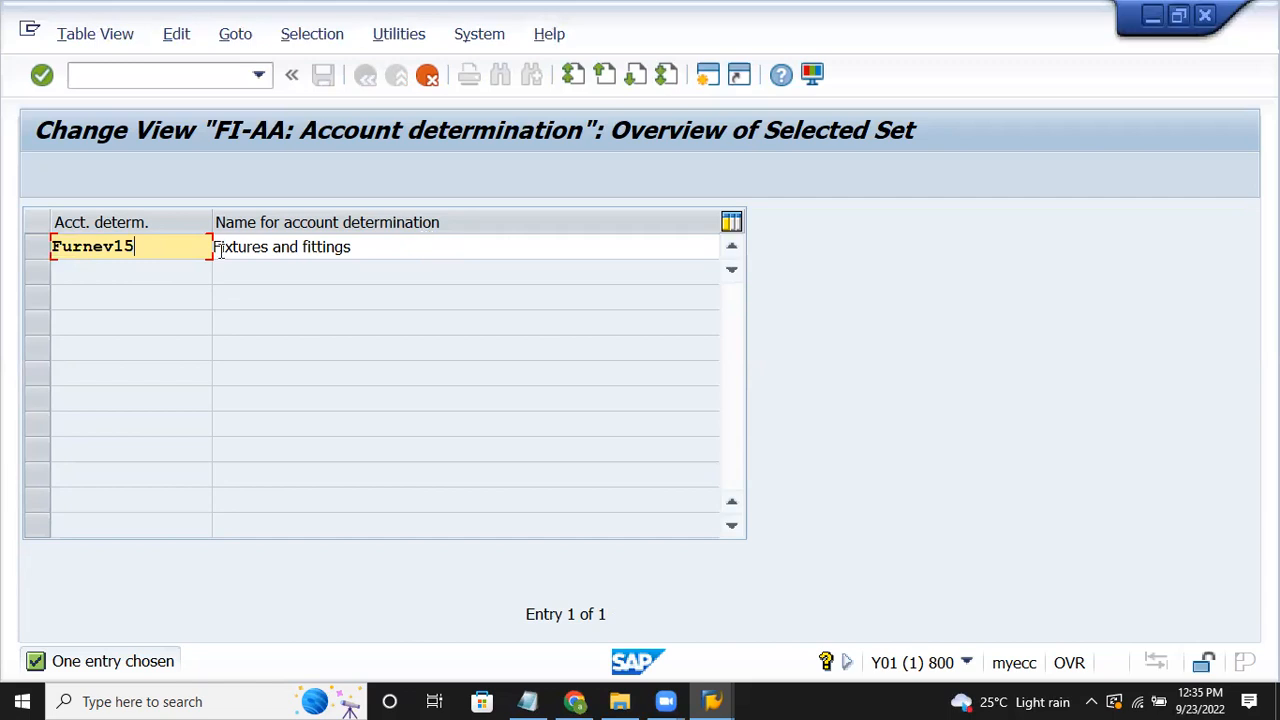
Step: Name it 'Fixtures and fittings - ev15' and save under the customizing request
click(427, 242)
text(- )
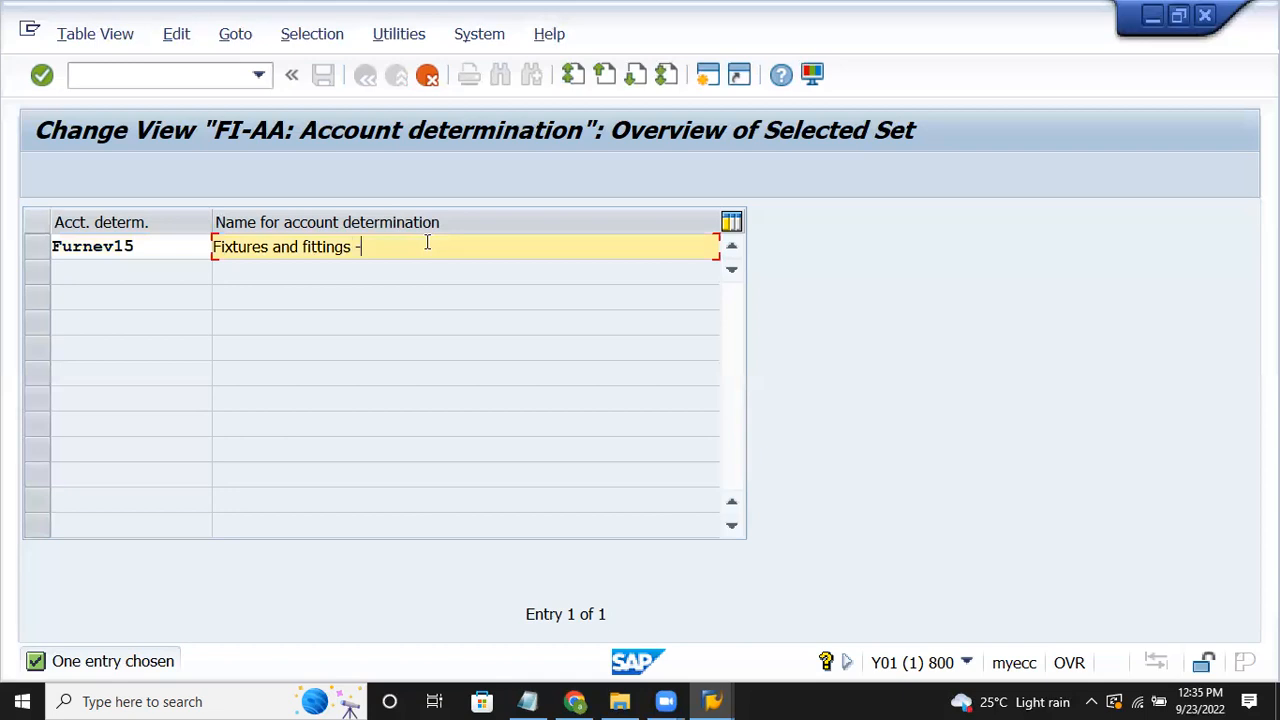
text(ev15)
key(Return)
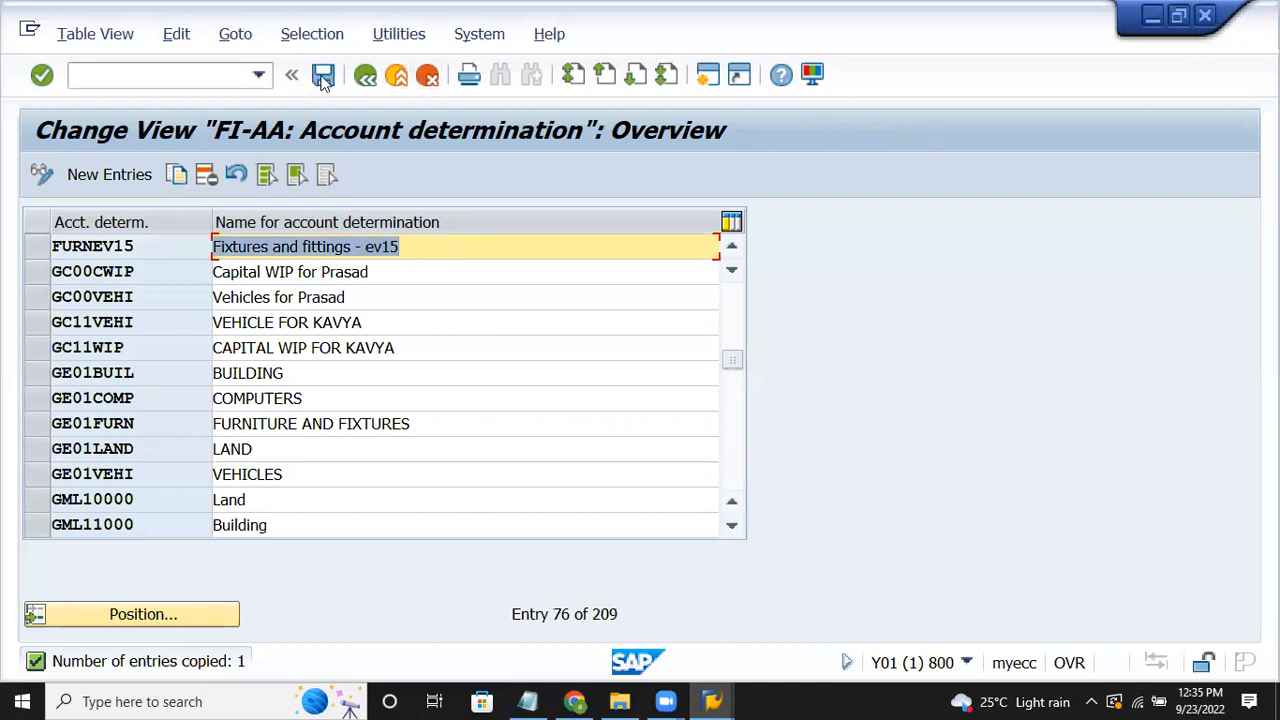
key(ctrl+s)
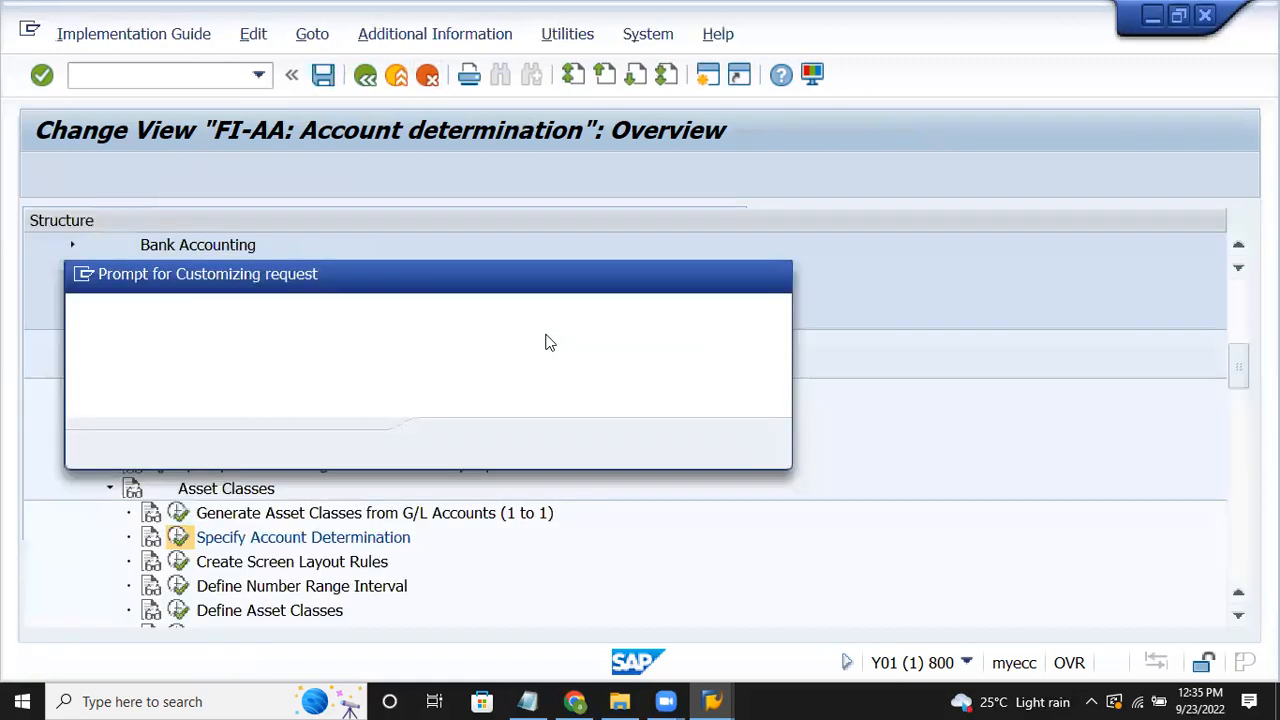
click(455, 444)
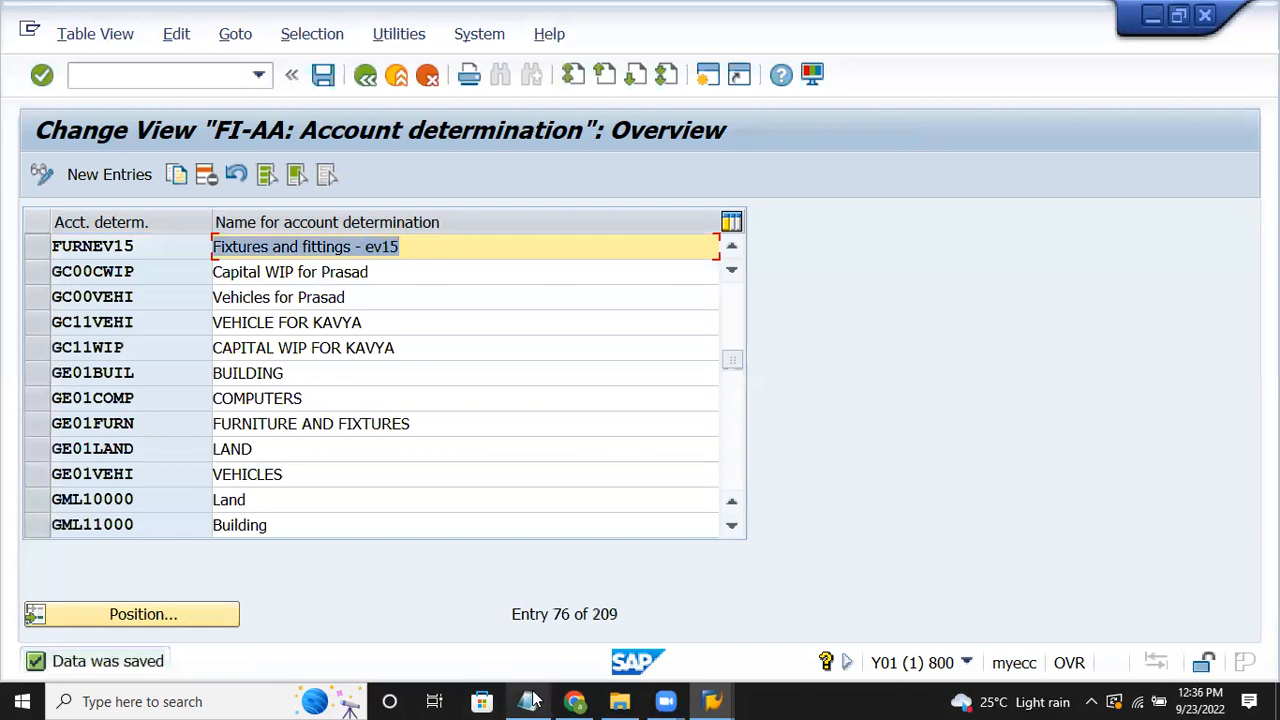
click(528, 701)
Step: Read the next step in the Notepad notes, then bring SAP's account determination table back
key(Down)
key(Down)
key(Down)
key(Down)
key(Down)
key(Down)
key(Down)
key(Down)
key(Down)
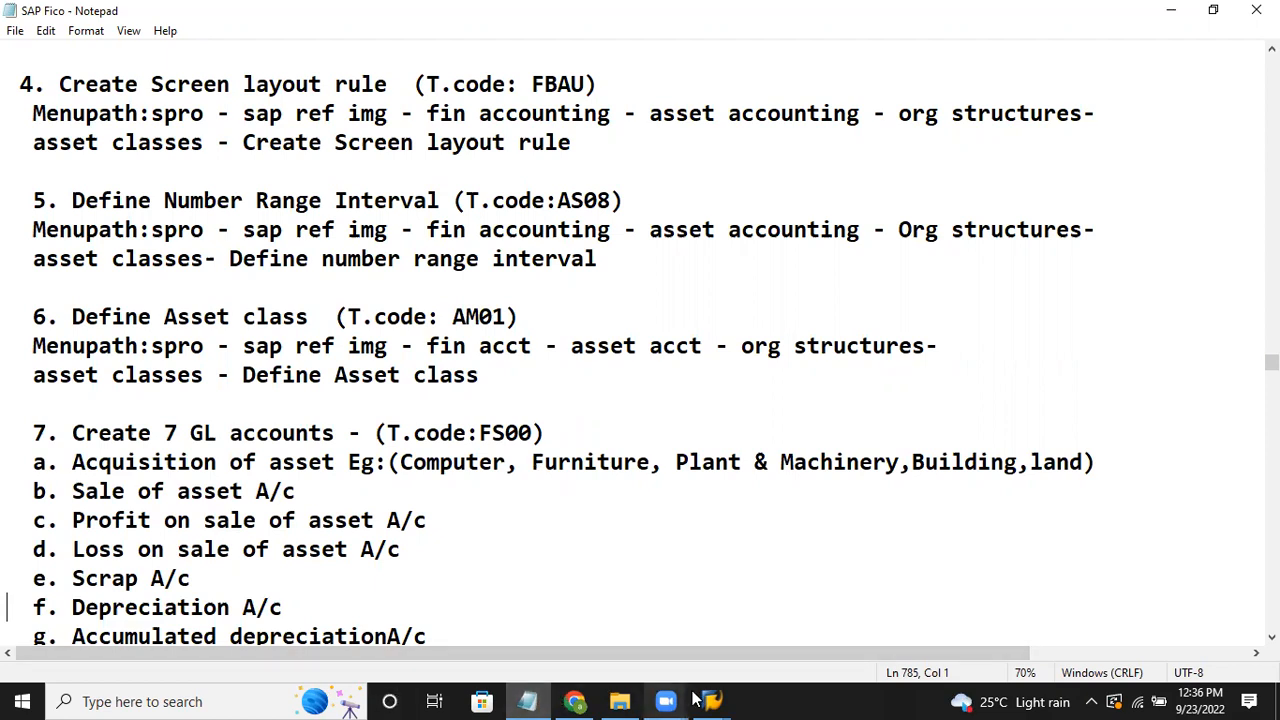
mouse_move(716, 698)
click(772, 574)
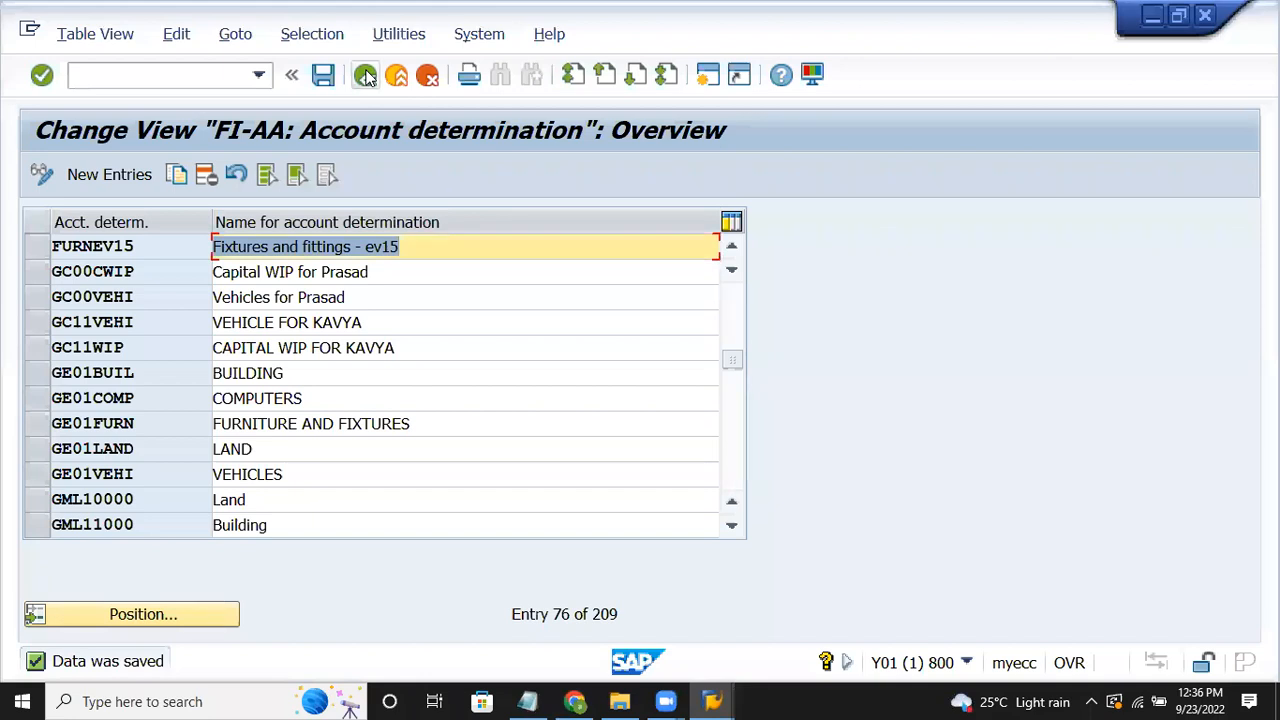
Step: Open Create Screen Layout Rules and copy rule 3000 Fixtures and Fittings as a new entry
click(366, 77)
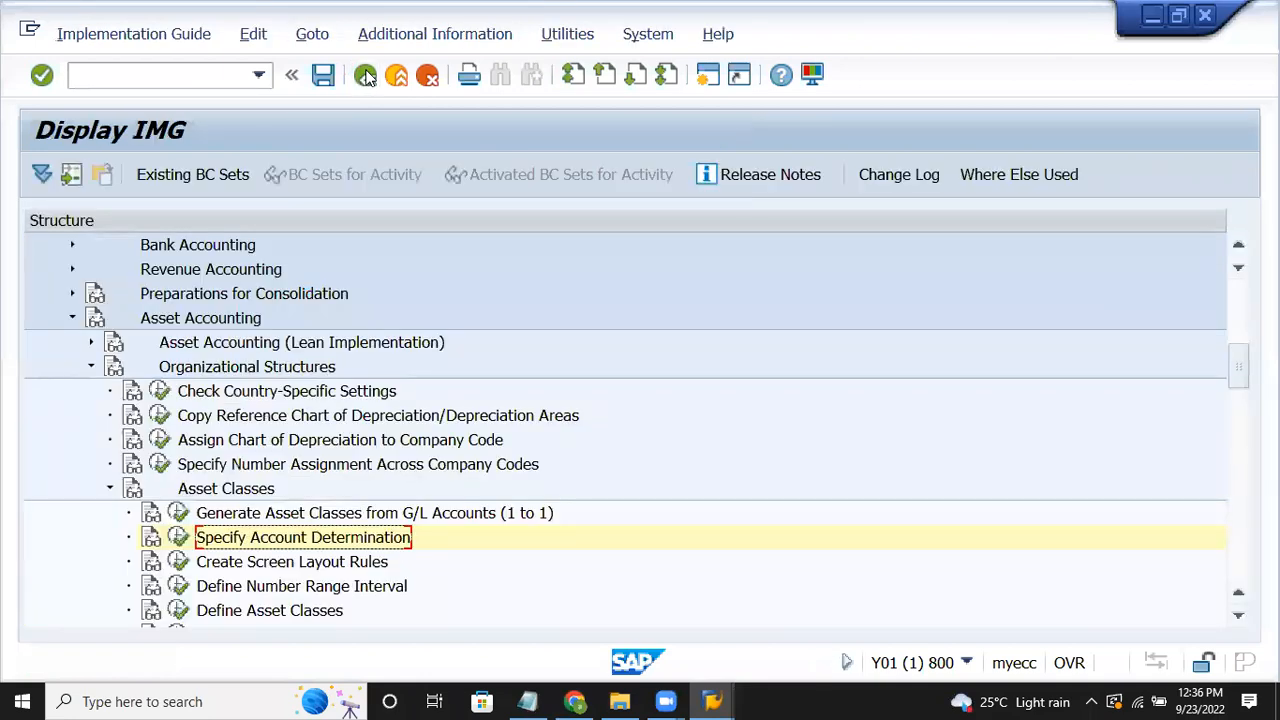
click(296, 569)
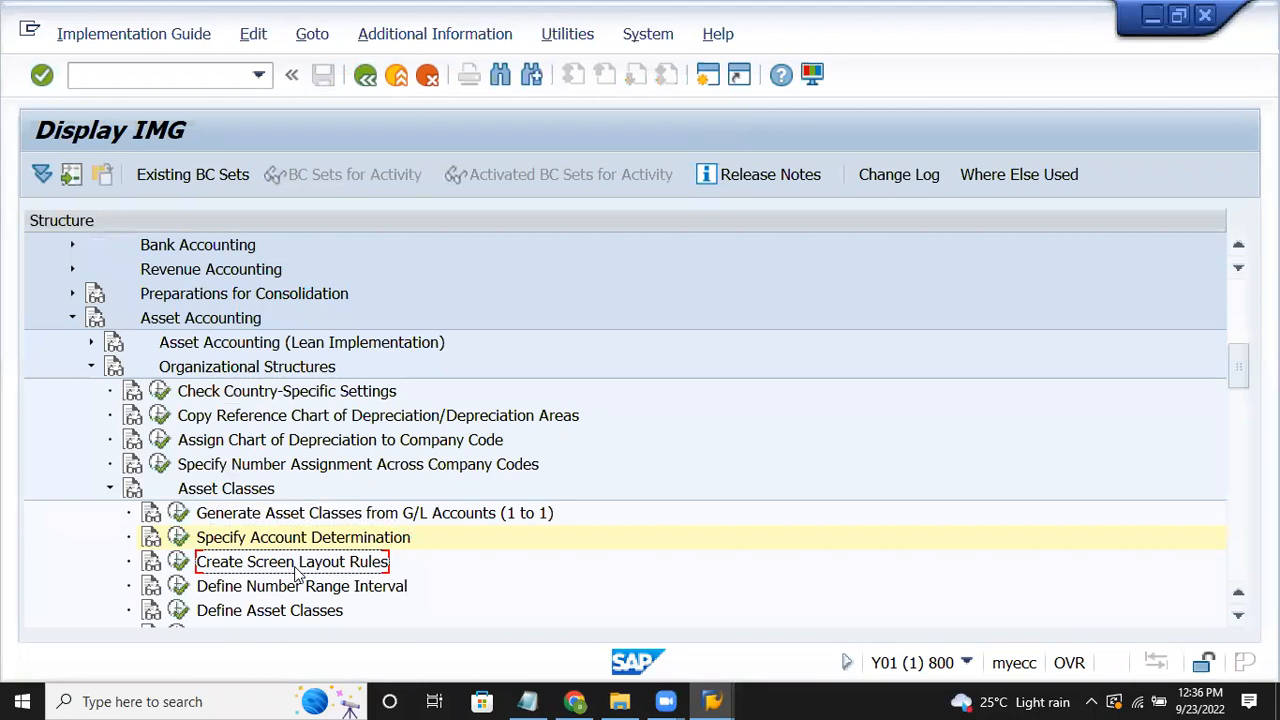
click(178, 561)
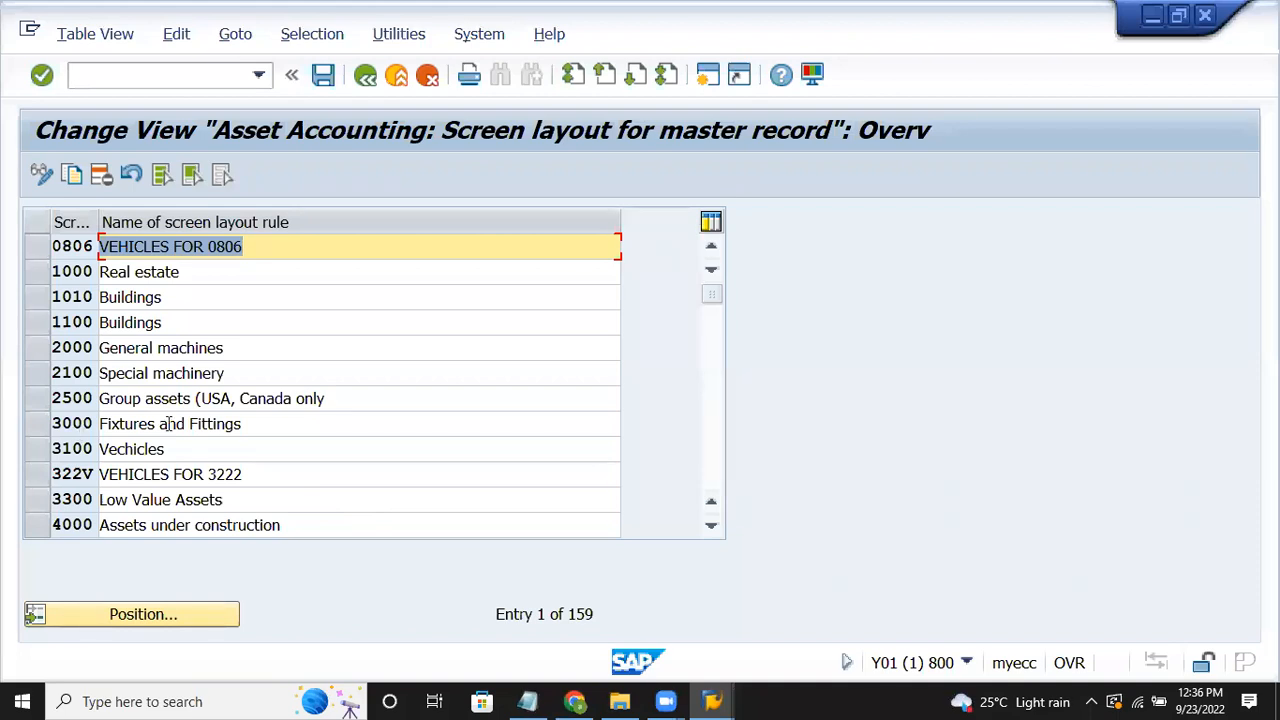
click(32, 425)
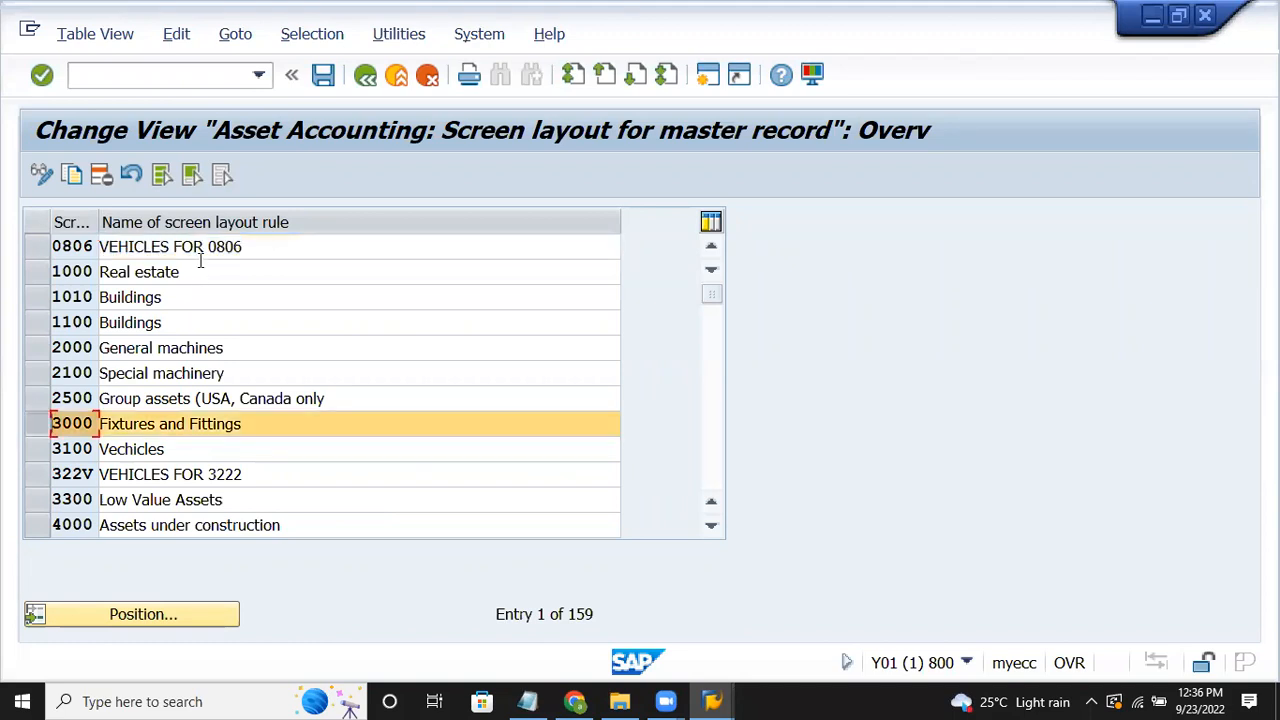
click(71, 178)
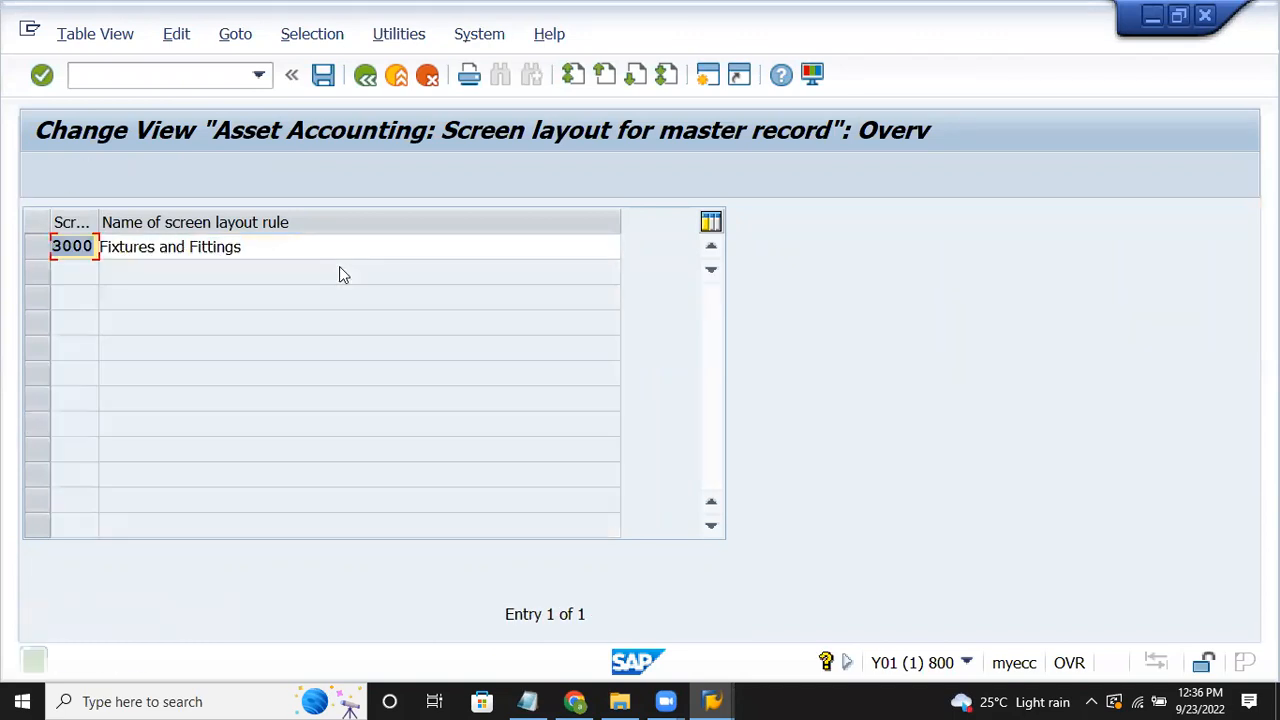
Step: Key the new rule EVSN, name it 'Fixtures and Fittings- ev15', and save it
key(BackSpace)
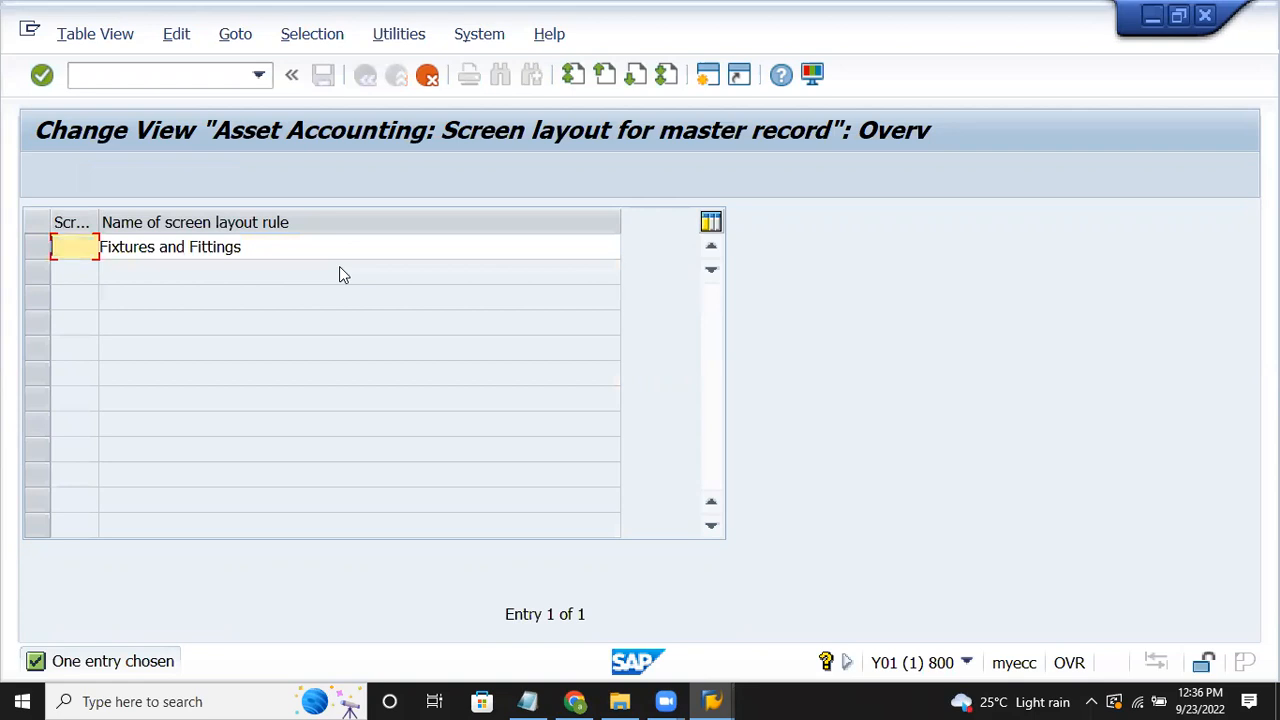
text(evsn)
key(Tab)
click(301, 252)
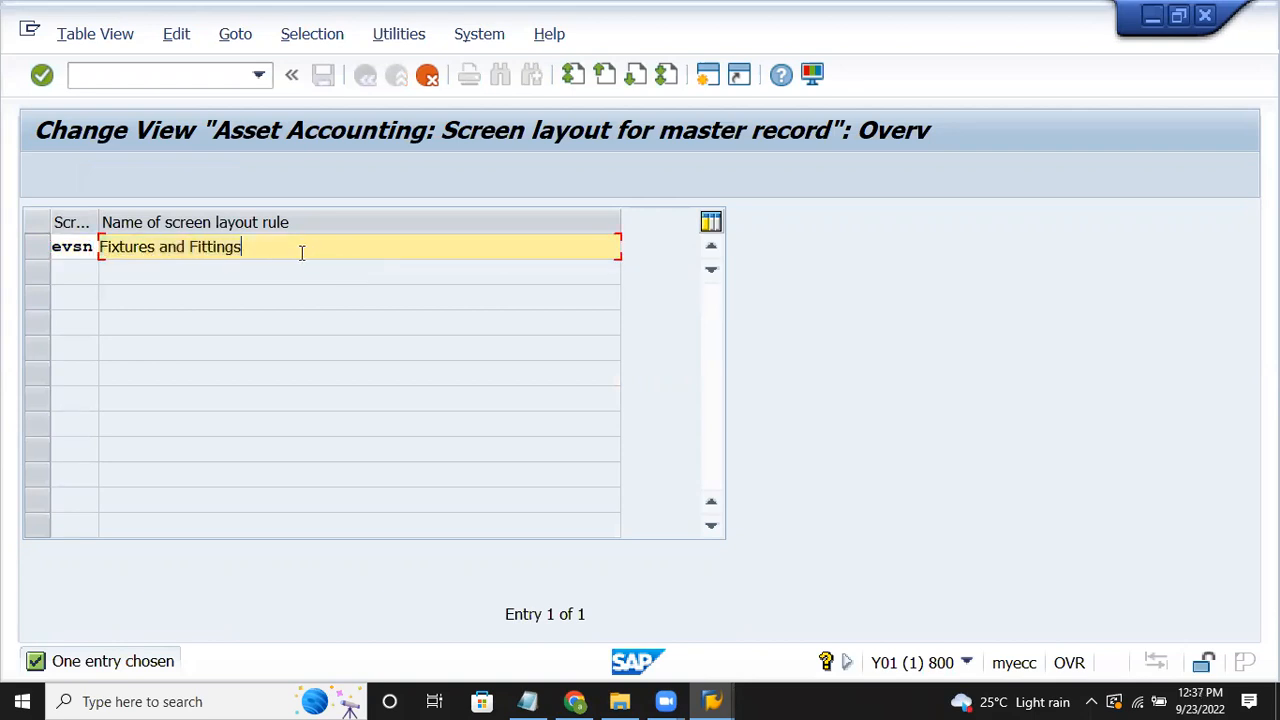
text(- scree)
text(n)
key(BackSpace)
key(BackSpace)
key(BackSpace)
key(BackSpace)
key(BackSpace)
key(BackSpace)
text(ev15)
key(Return)
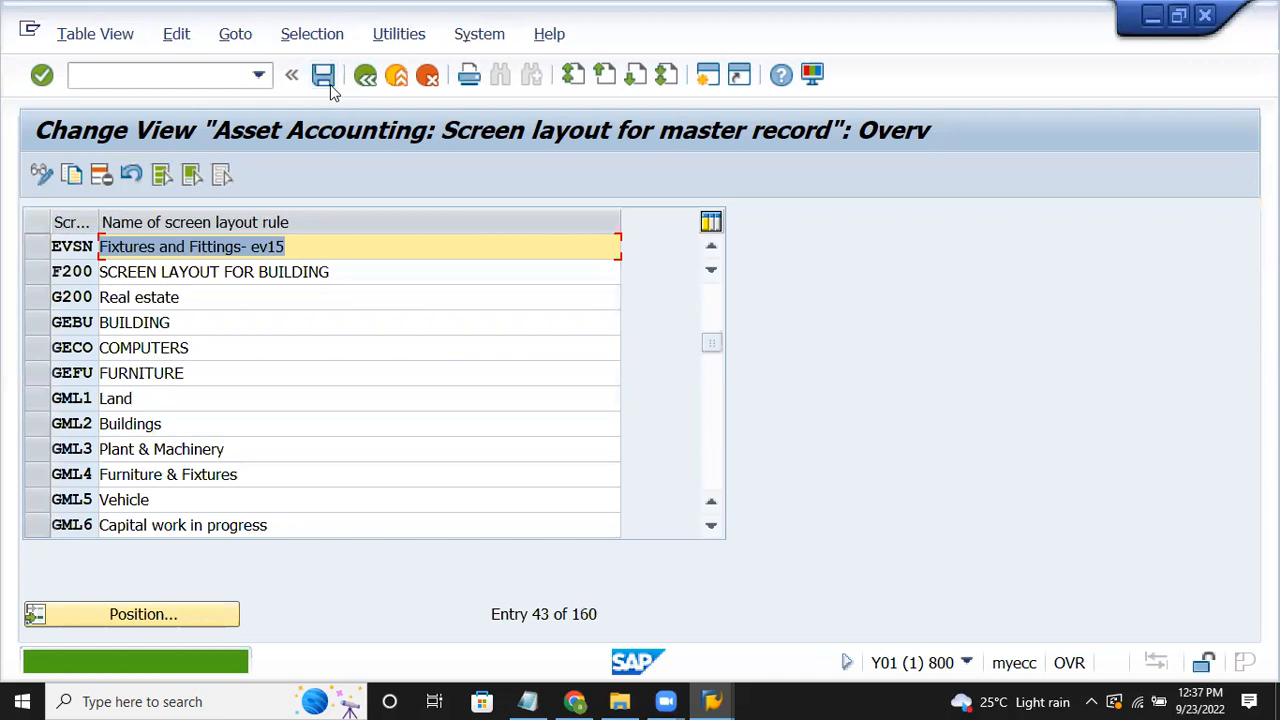
click(331, 87)
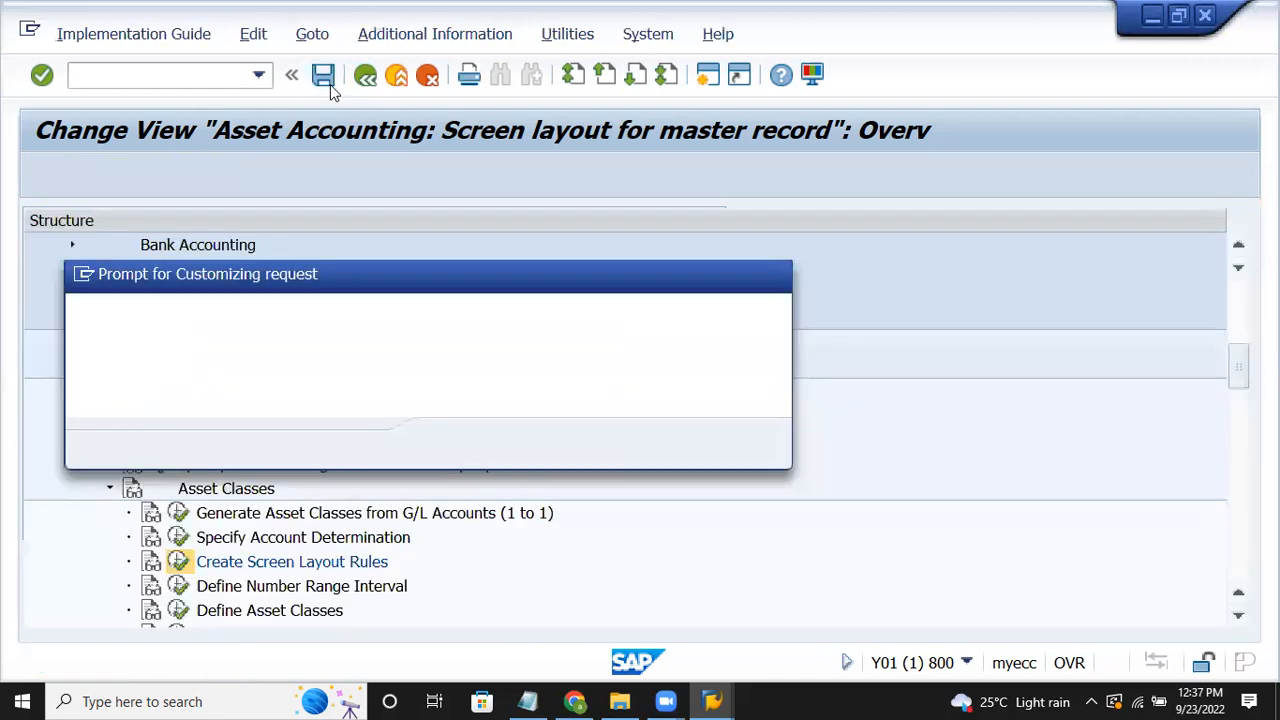
Step: Open the asset number range intervals of company code EV15 for editing
click(455, 444)
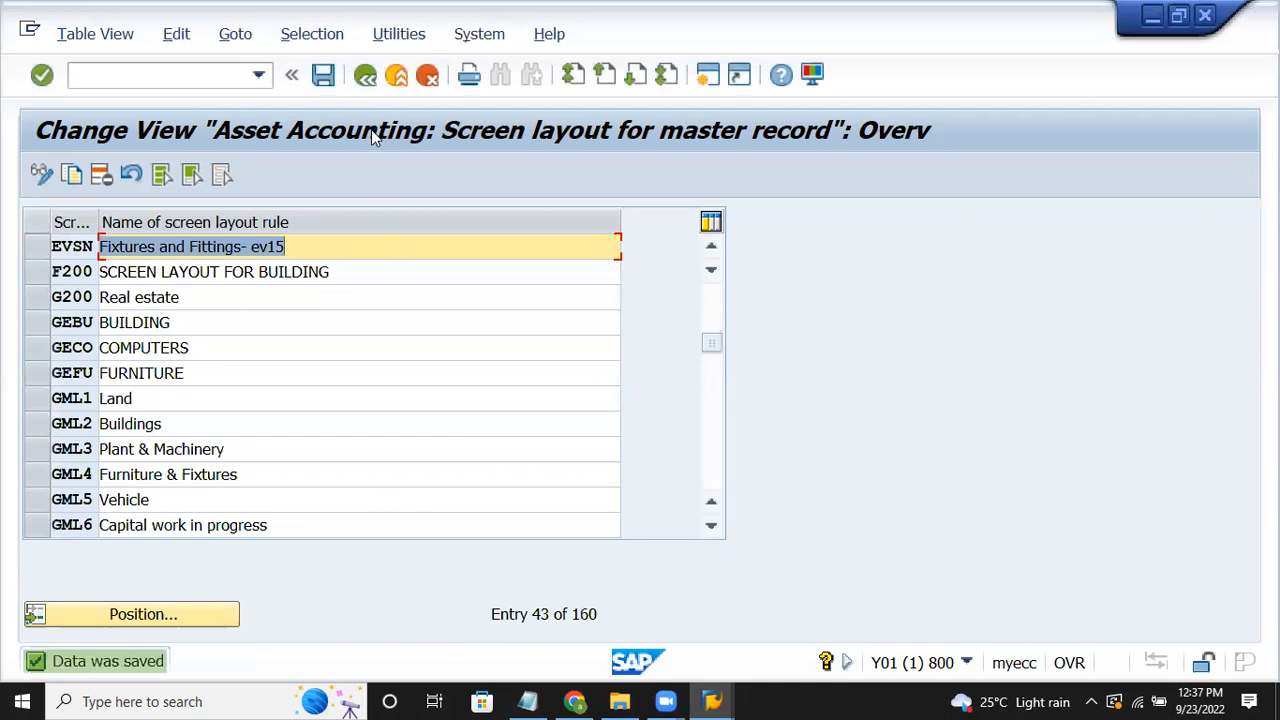
click(369, 80)
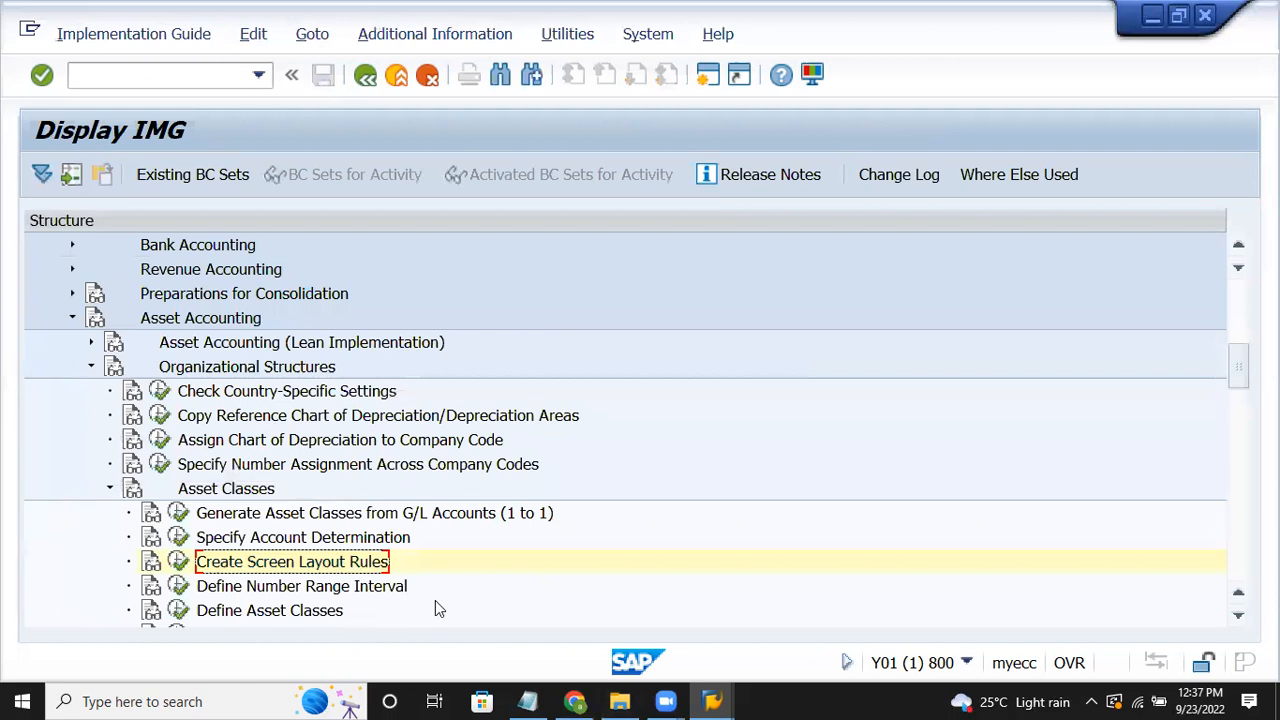
key(Down)
key(Down)
key(Down)
key(Down)
key(Down)
key(Down)
key(Down)
key(Down)
key(Down)
key(Down)
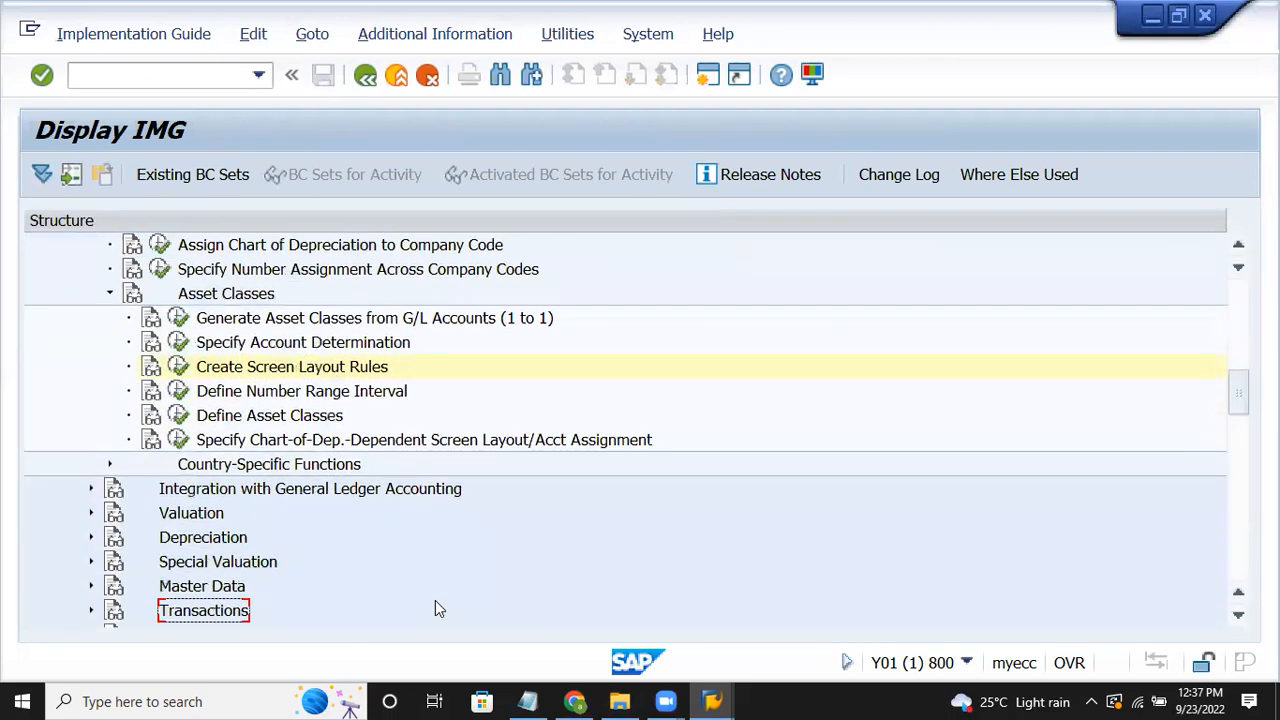
click(356, 385)
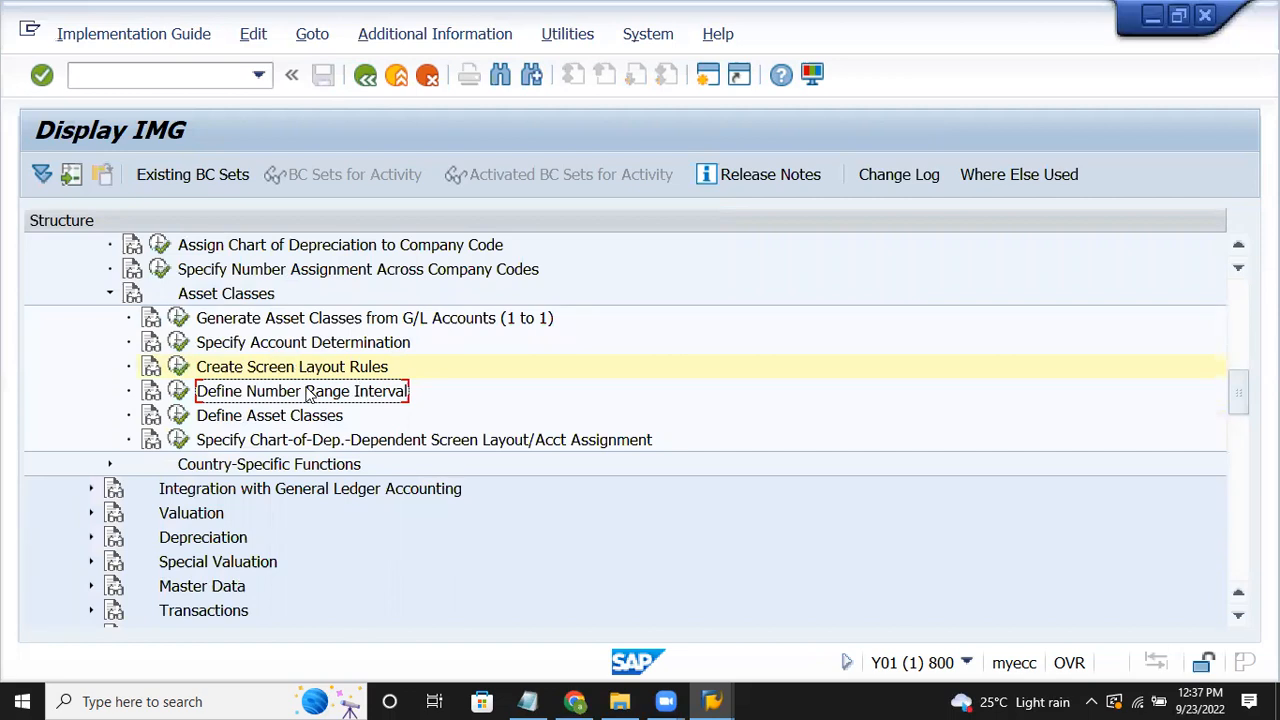
click(179, 395)
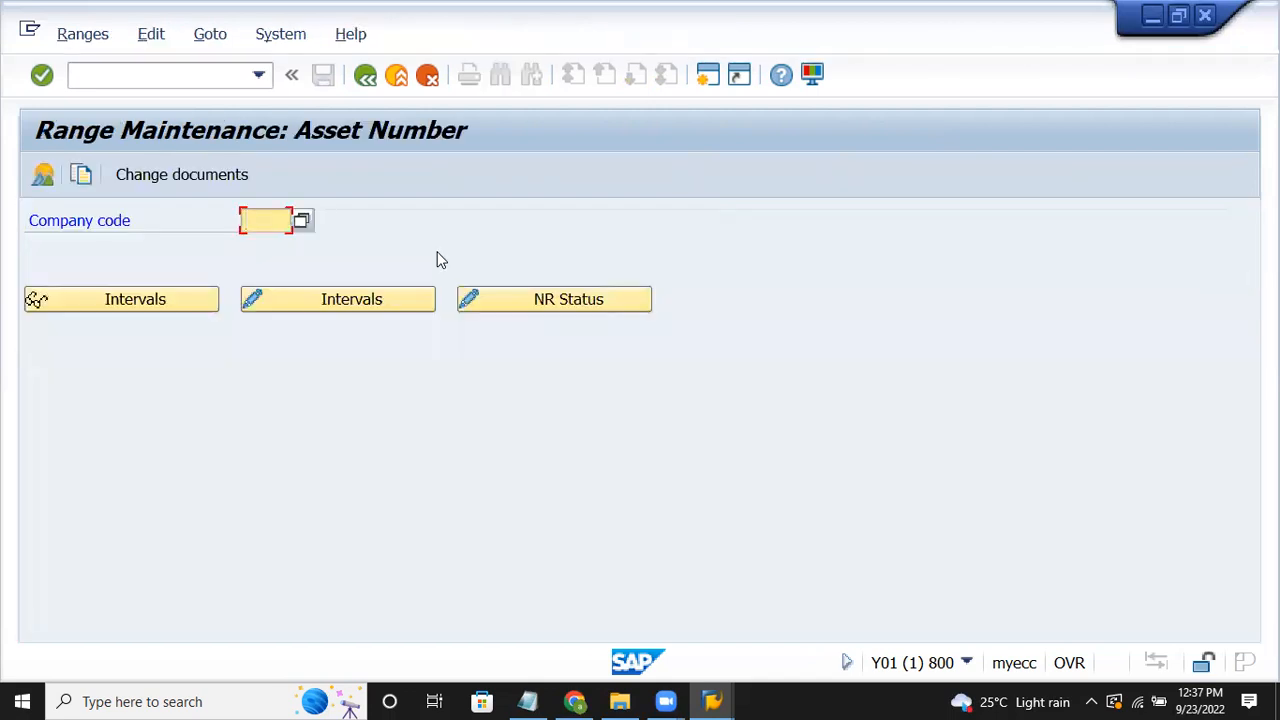
text(ev)
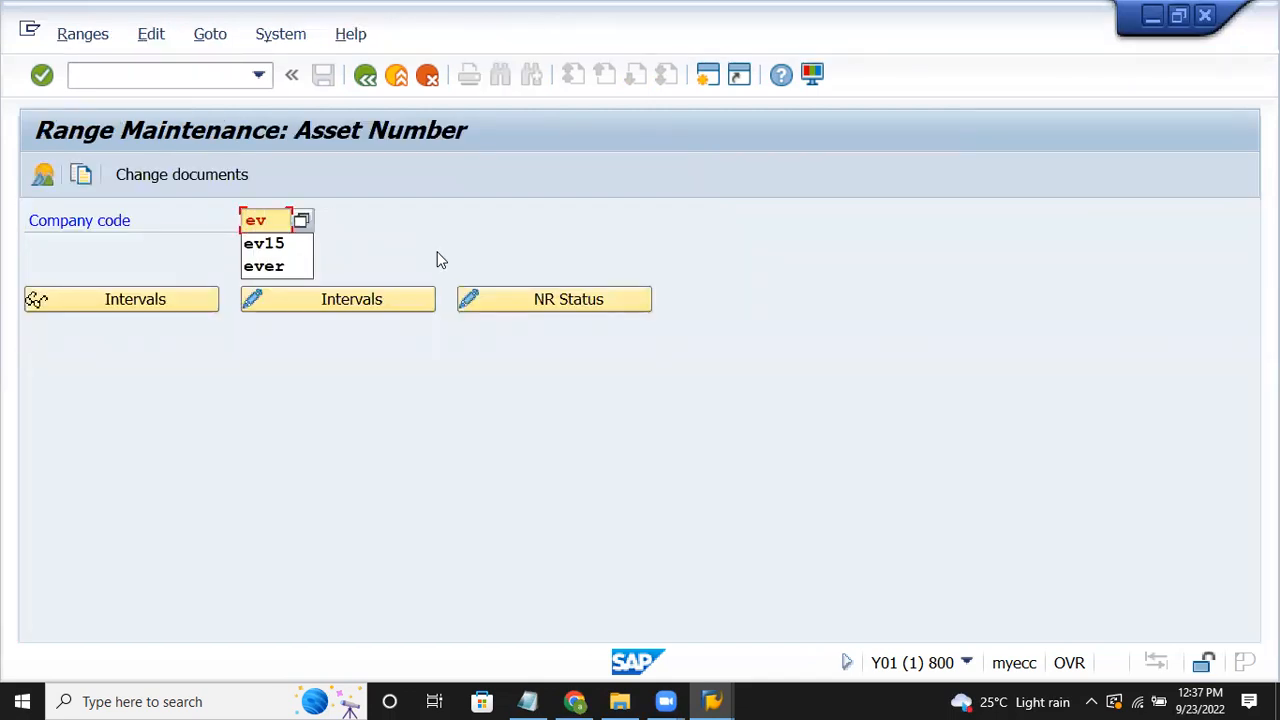
text(15)
click(400, 294)
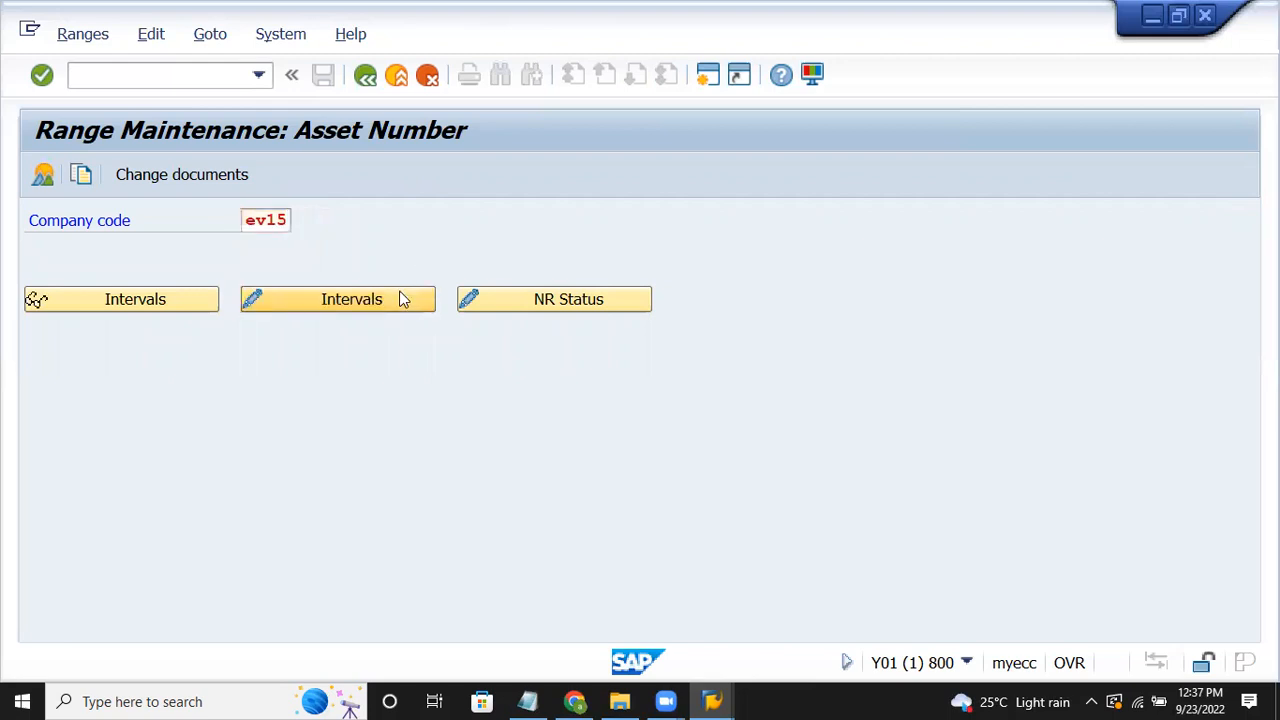
Step: Add number range interval 01 from 1 to 100 and save it
text(011)
key(Tab)
text(100)
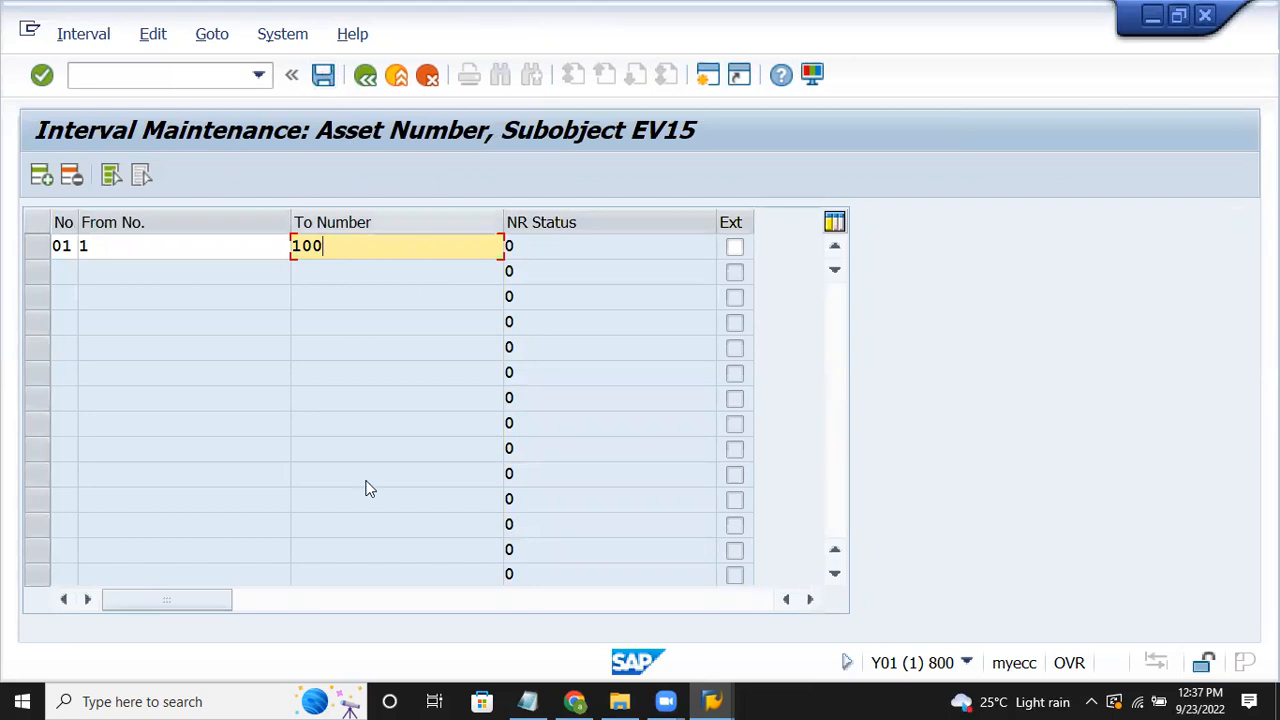
key(ctrl+s)
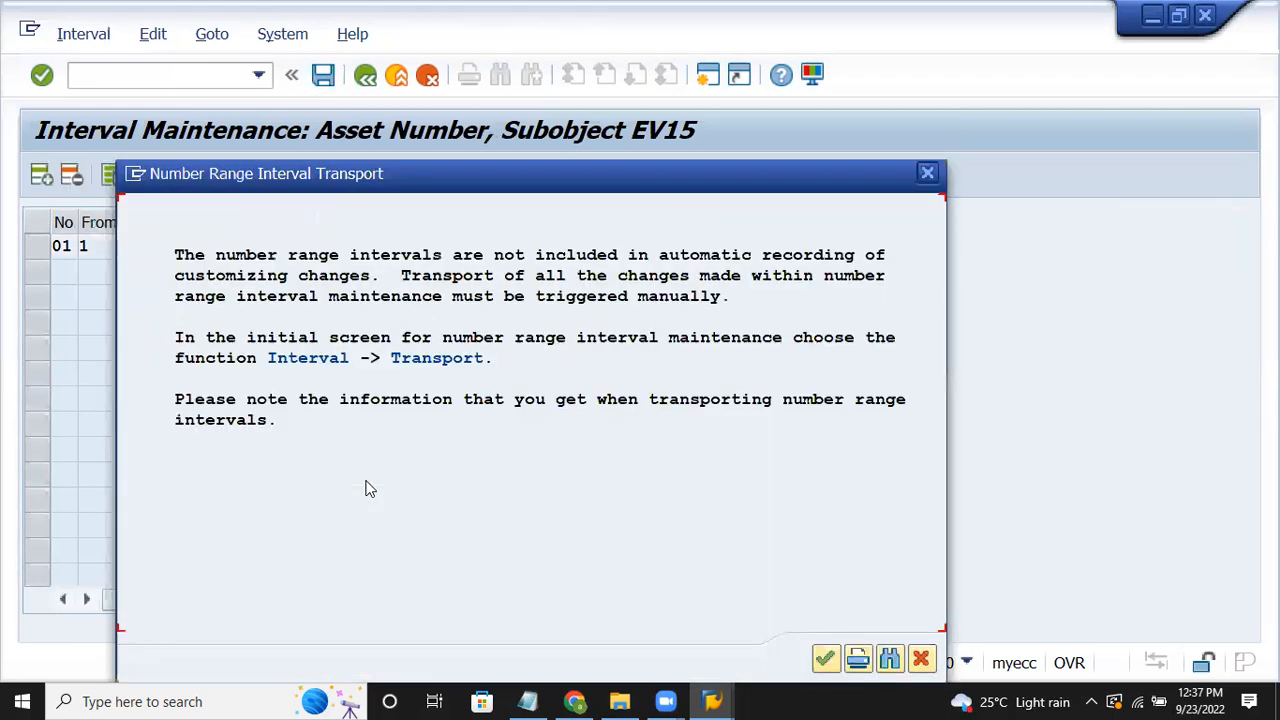
key(Return)
Step: Read the notes' Define Asset class (AM01) step, then return to SAP Interval Maintenance
click(528, 701)
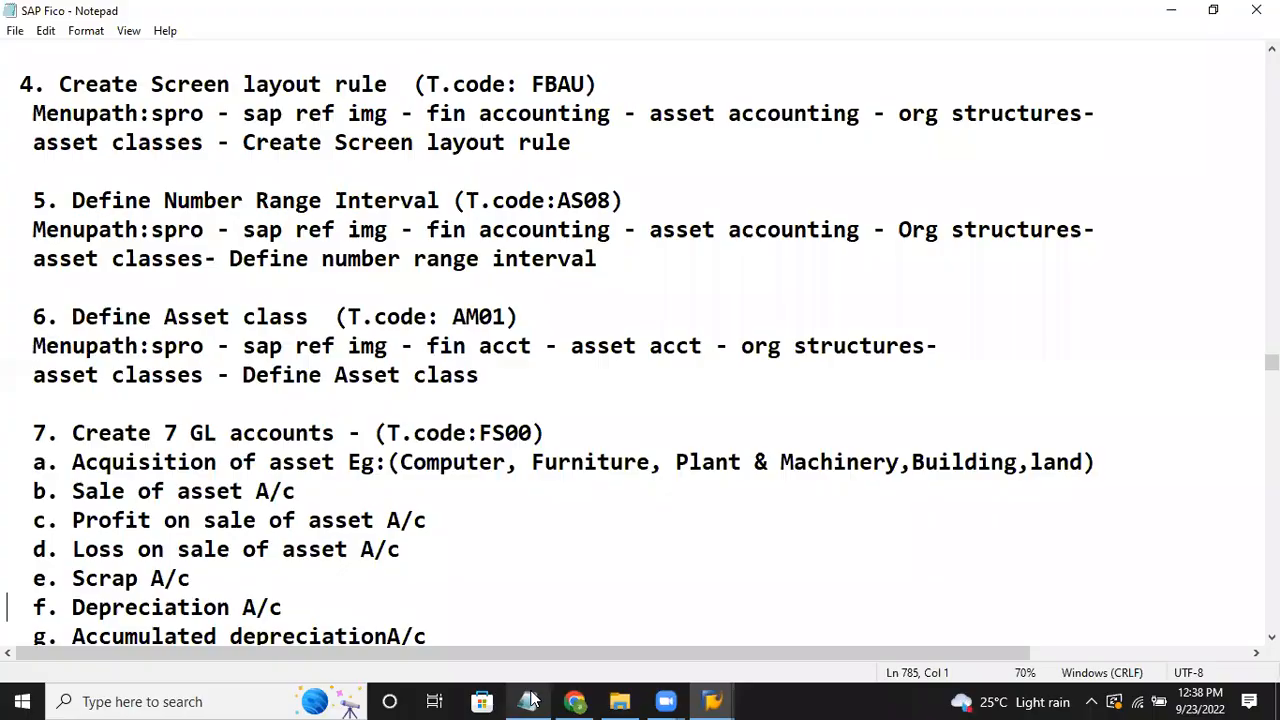
click(641, 277)
key(Down)
key(Down)
key(Down)
key(Down)
key(Down)
key(Down)
key(Down)
key(Down)
key(Down)
key(Down)
key(Down)
key(Down)
key(Down)
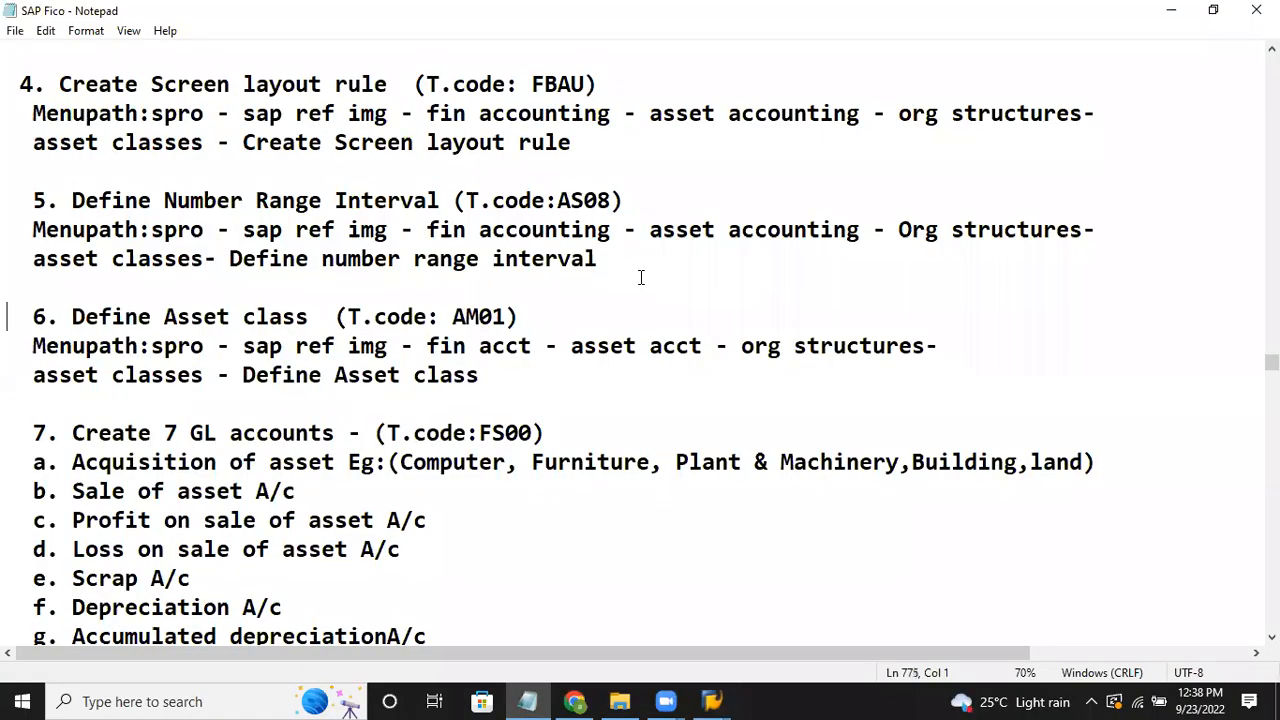
key(Down)
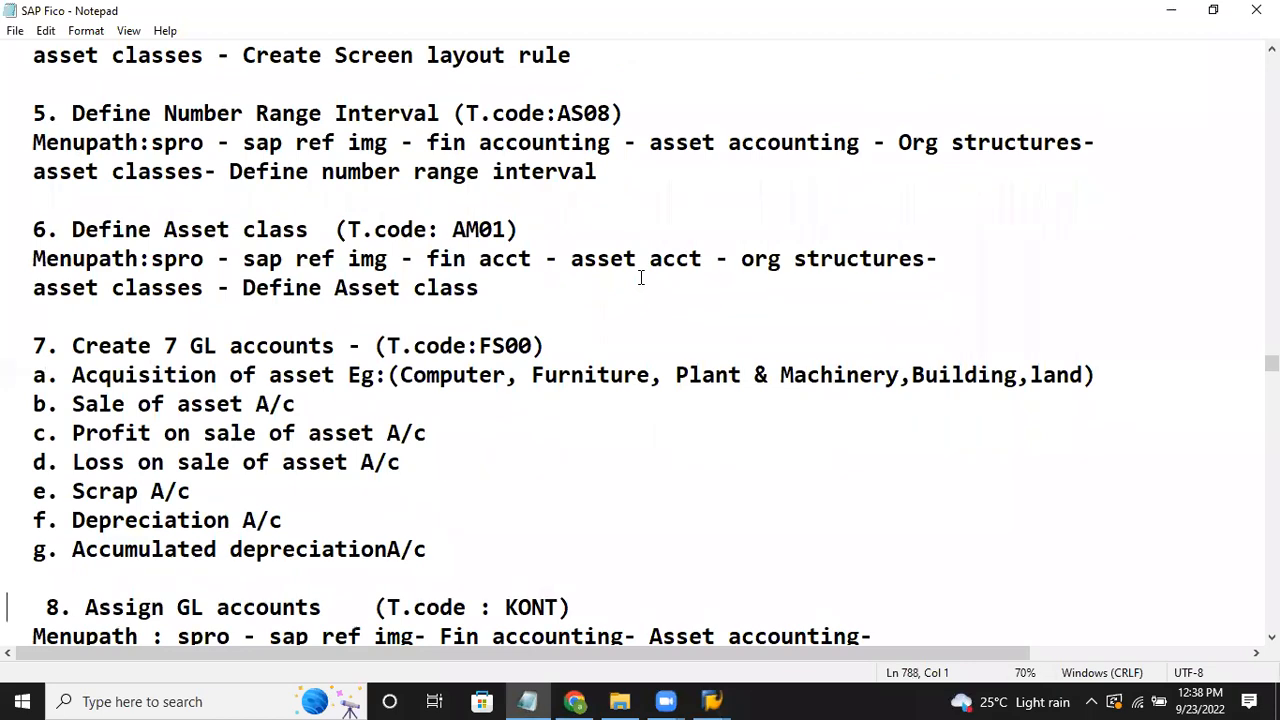
drag(72, 230, 398, 228)
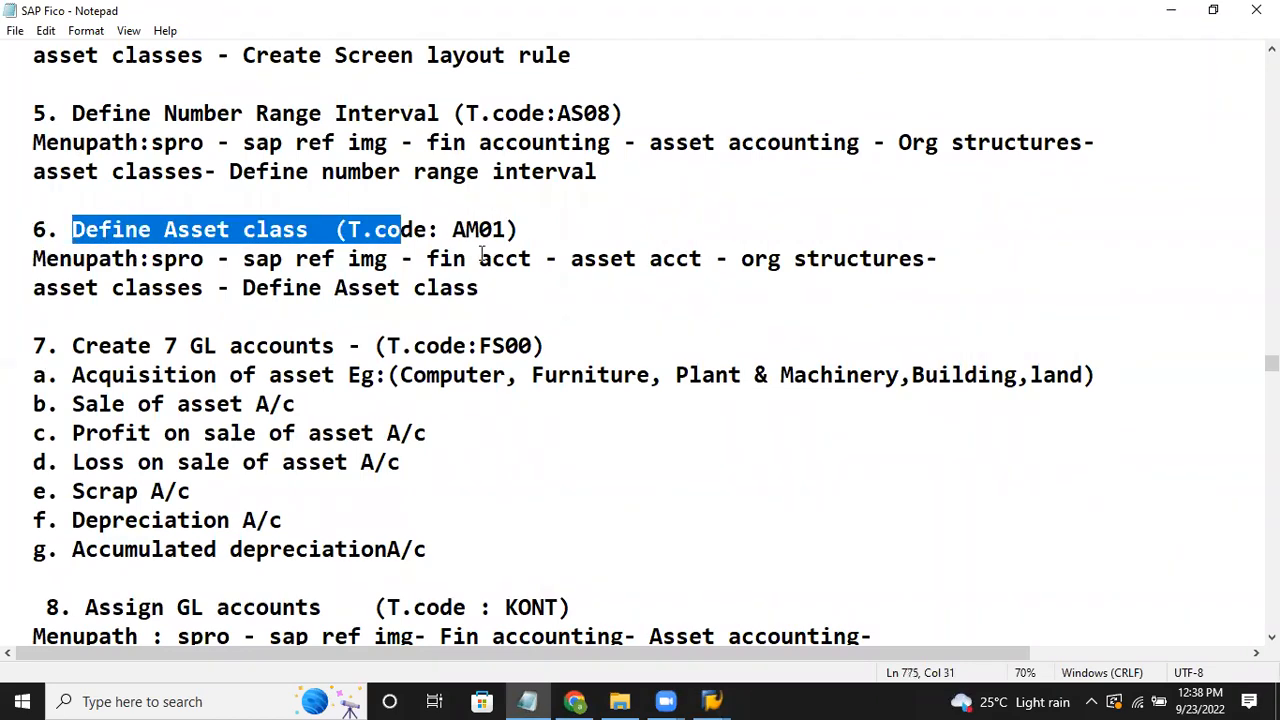
click(713, 700)
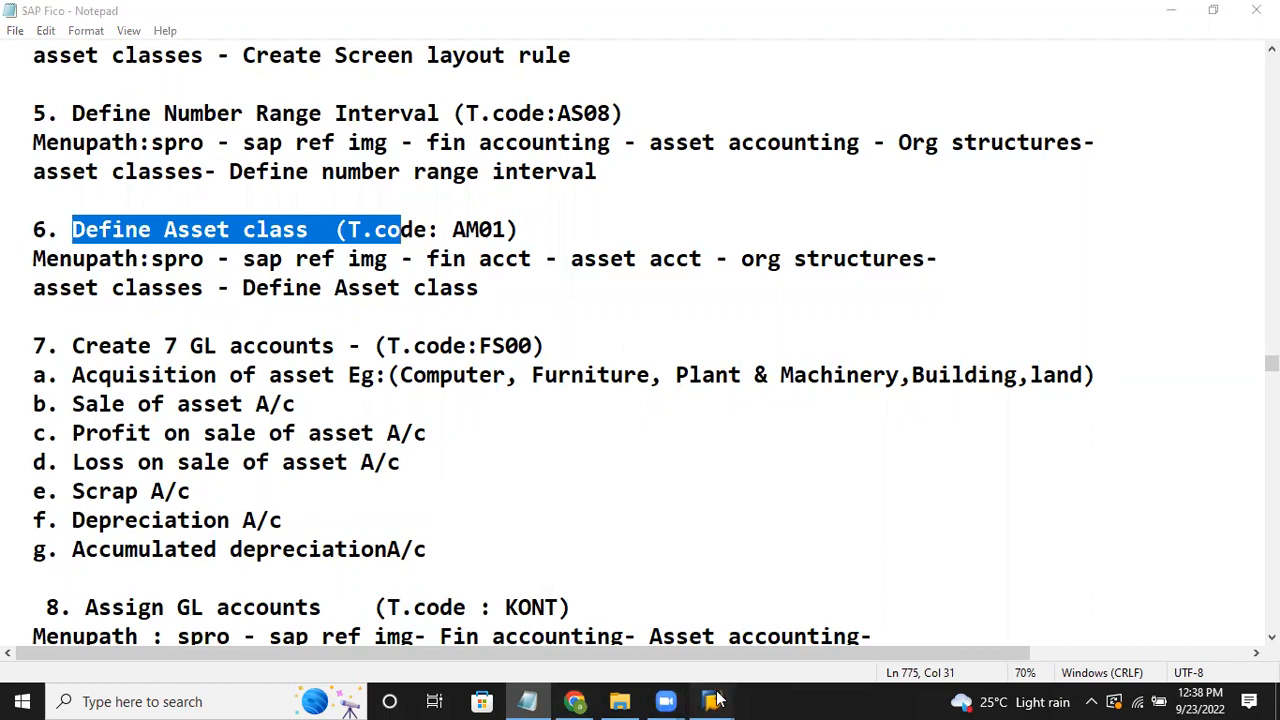
click(761, 593)
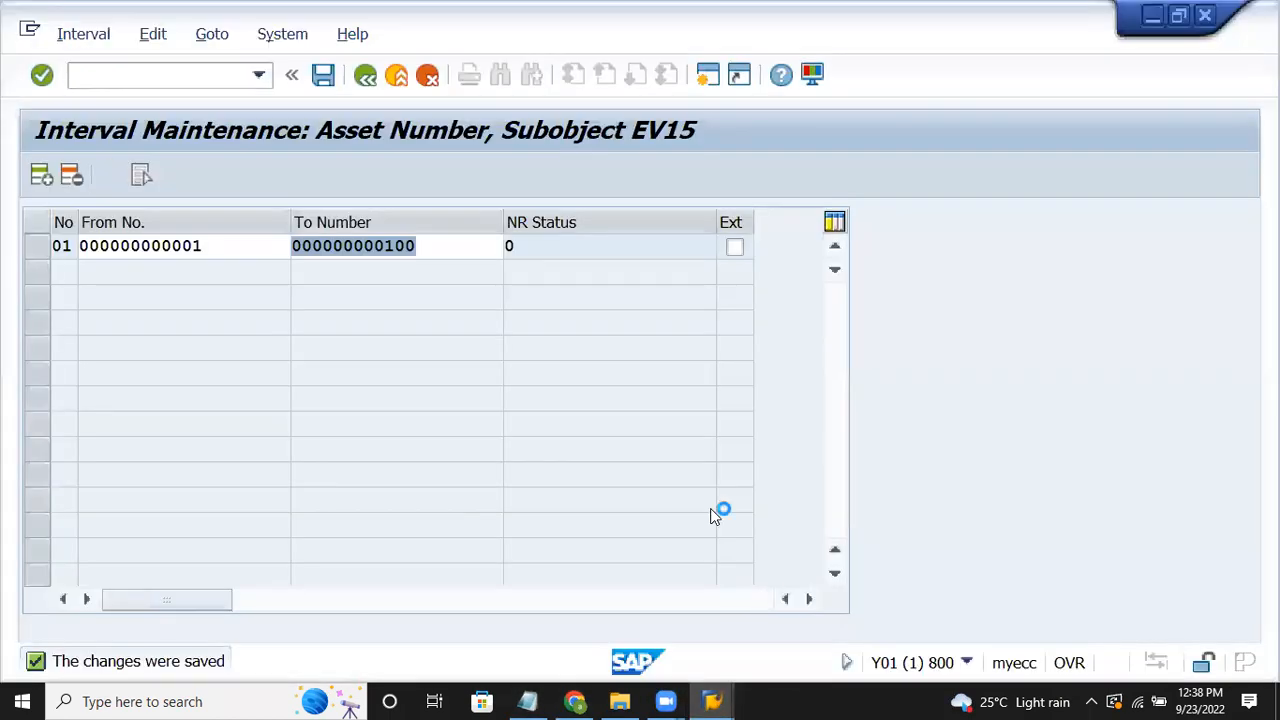
Step: In Define Asset Classes, copy class 3000 Fixture and fitting as a template
click(365, 78)
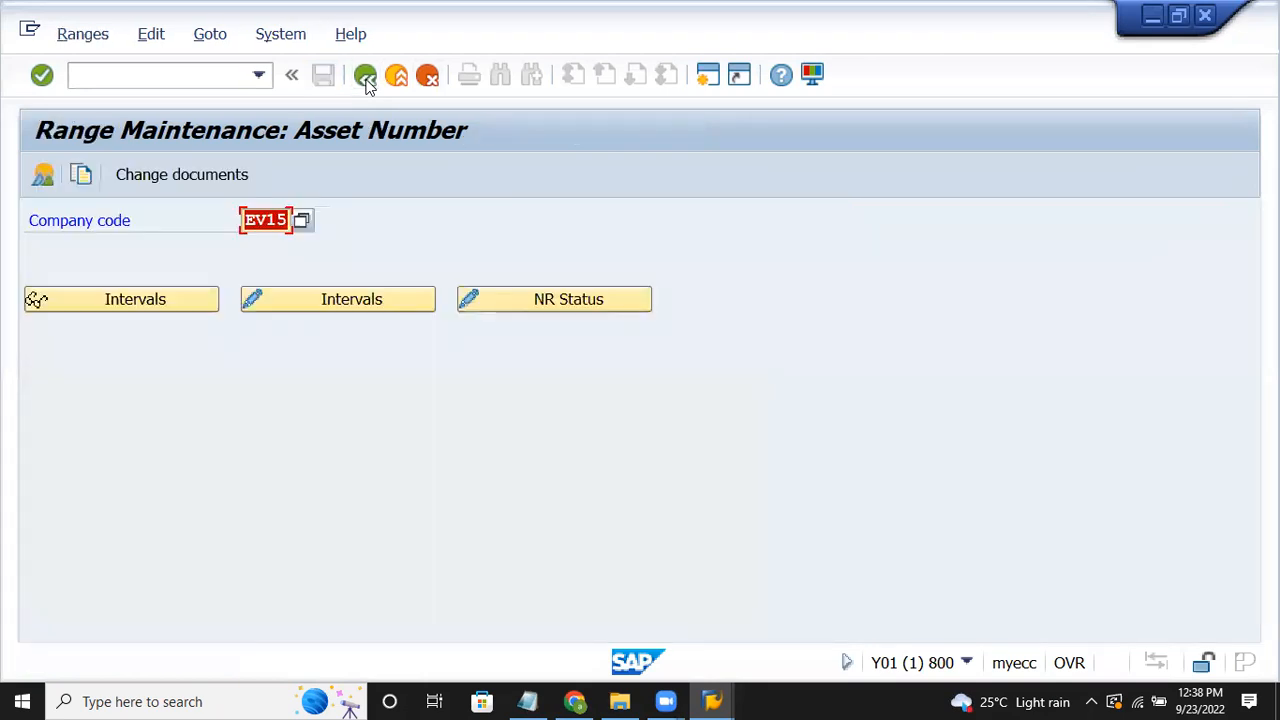
click(365, 78)
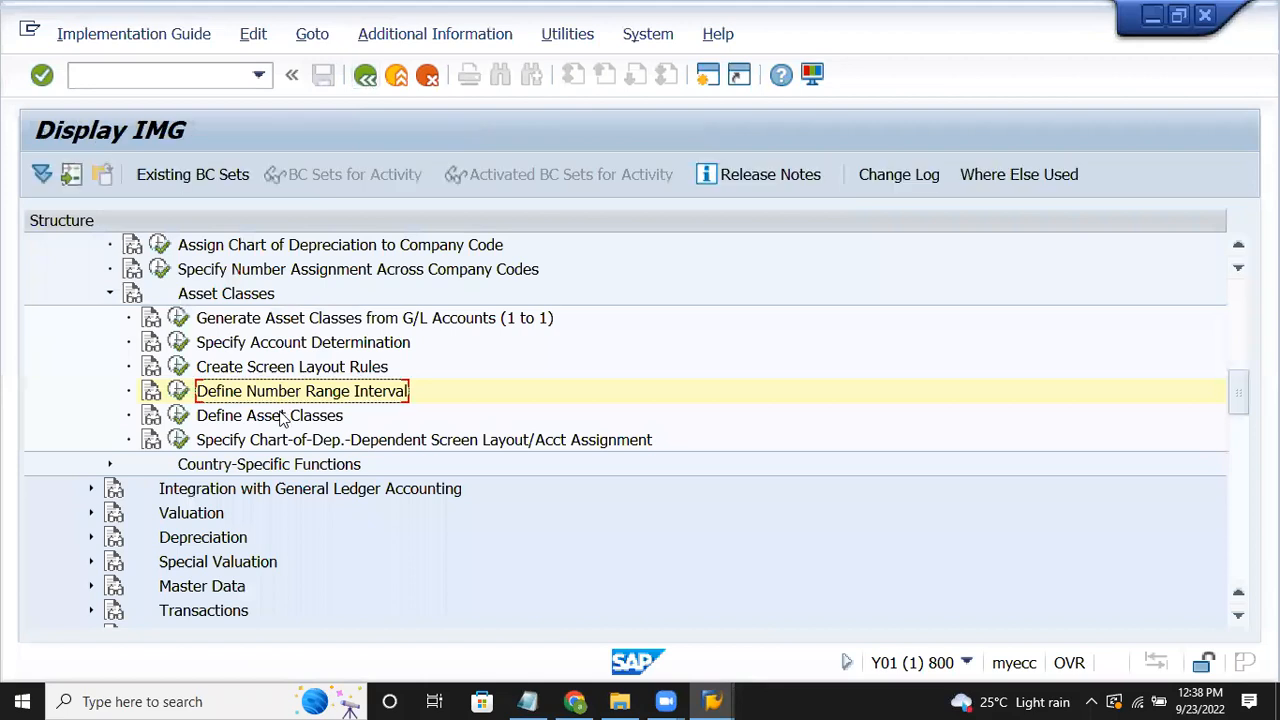
click(282, 416)
click(178, 415)
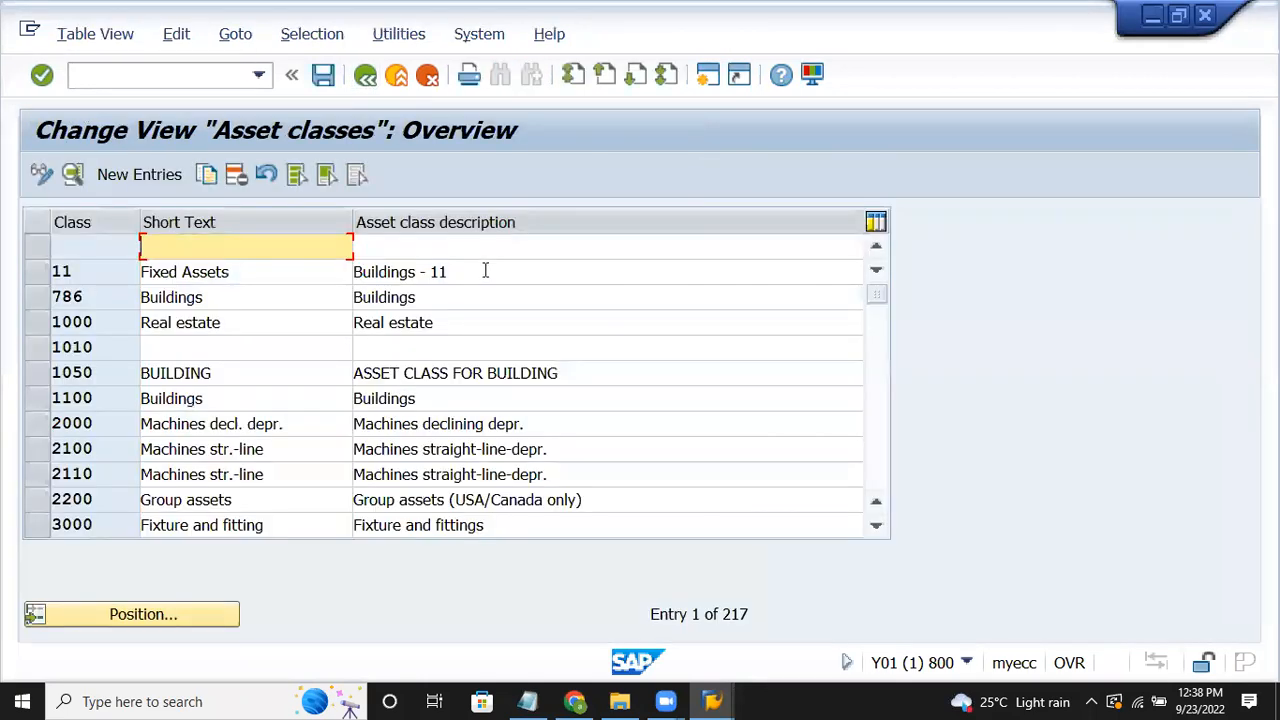
click(40, 526)
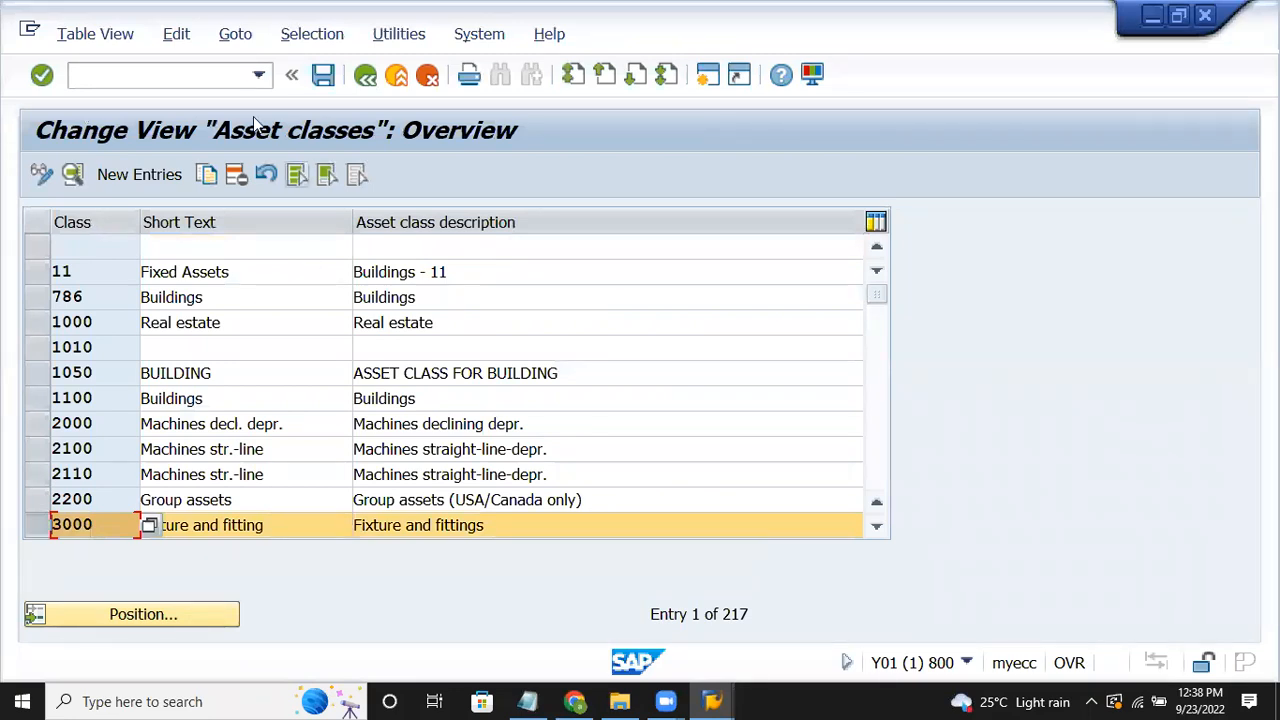
click(207, 177)
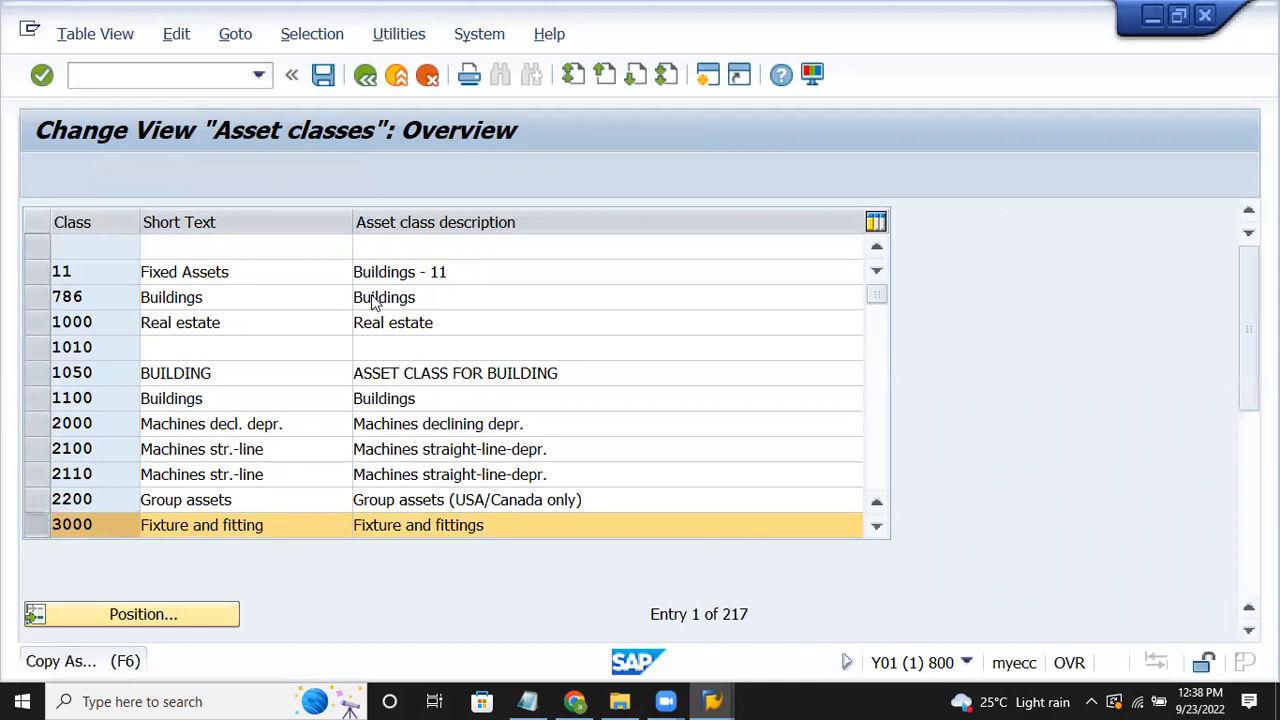
Step: Enter class ev15furn, describe it 'Furniture - fixed asset- ev15', and clear account determination 30000
key(Delete)
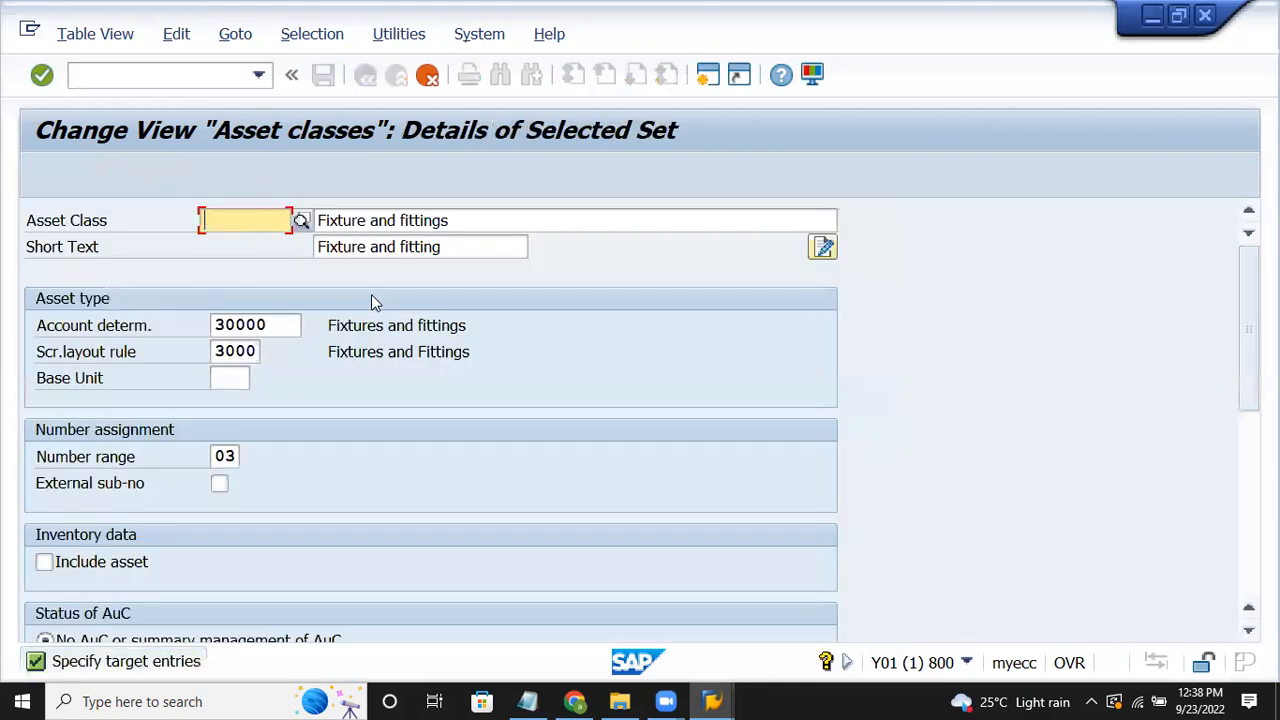
text(ev15furn)
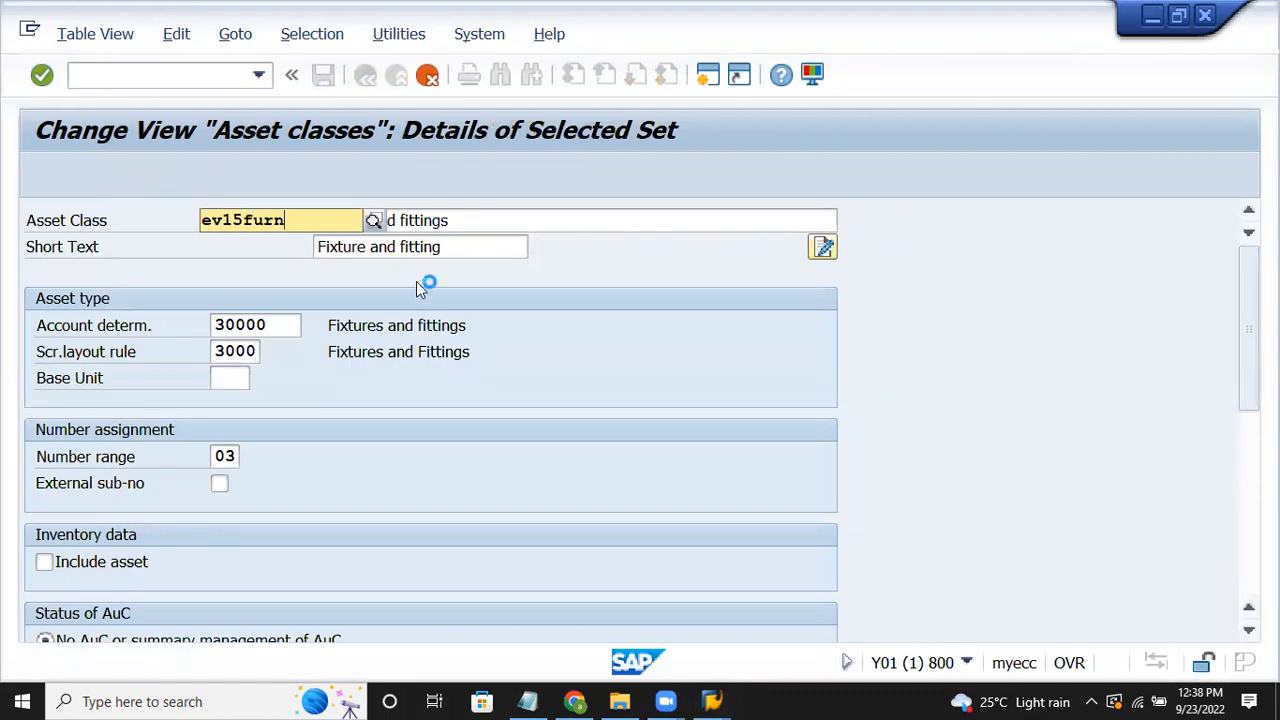
click(479, 222)
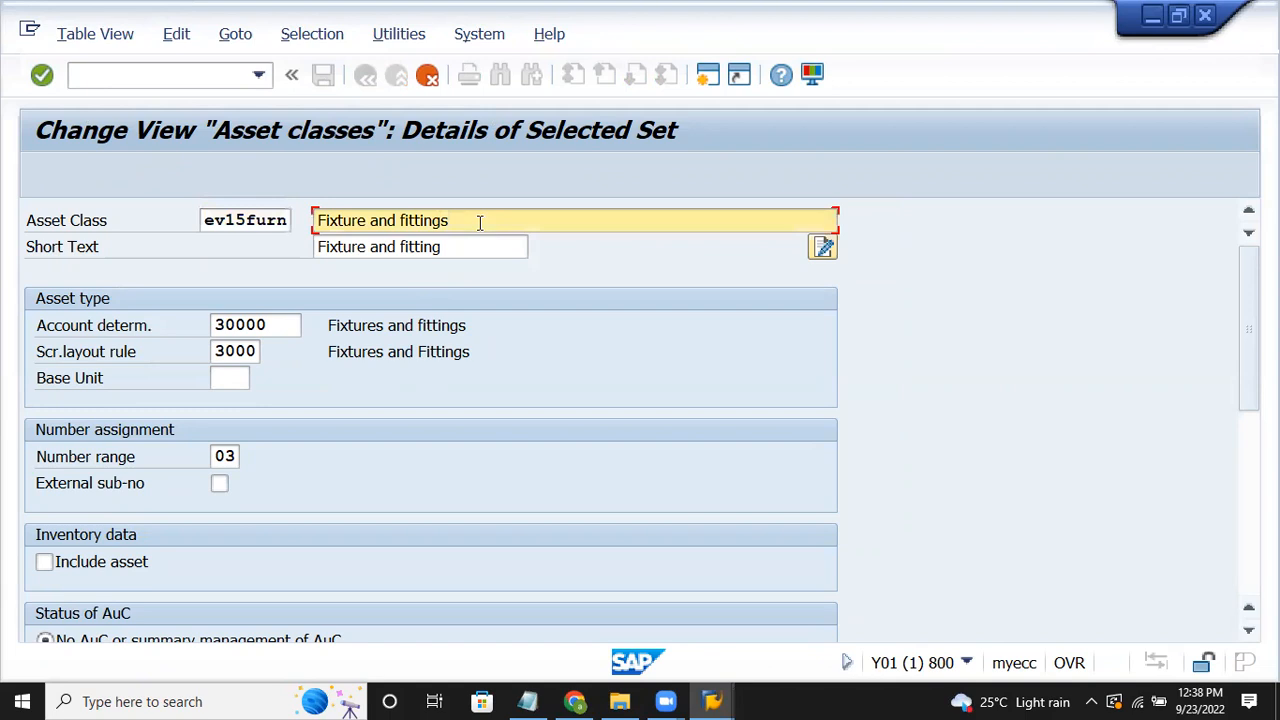
key(BackSpace)
key(BackSpace)
key(BackSpace)
key(BackSpace)
key(BackSpace)
key(BackSpace)
key(BackSpace)
key(BackSpace)
key(BackSpace)
key(BackSpace)
key(BackSpace)
key(BackSpace)
key(BackSpace)
key(BackSpace)
key(BackSpace)
key(BackSpace)
key(BackSpace)
key(BackSpace)
key(BackSpace)
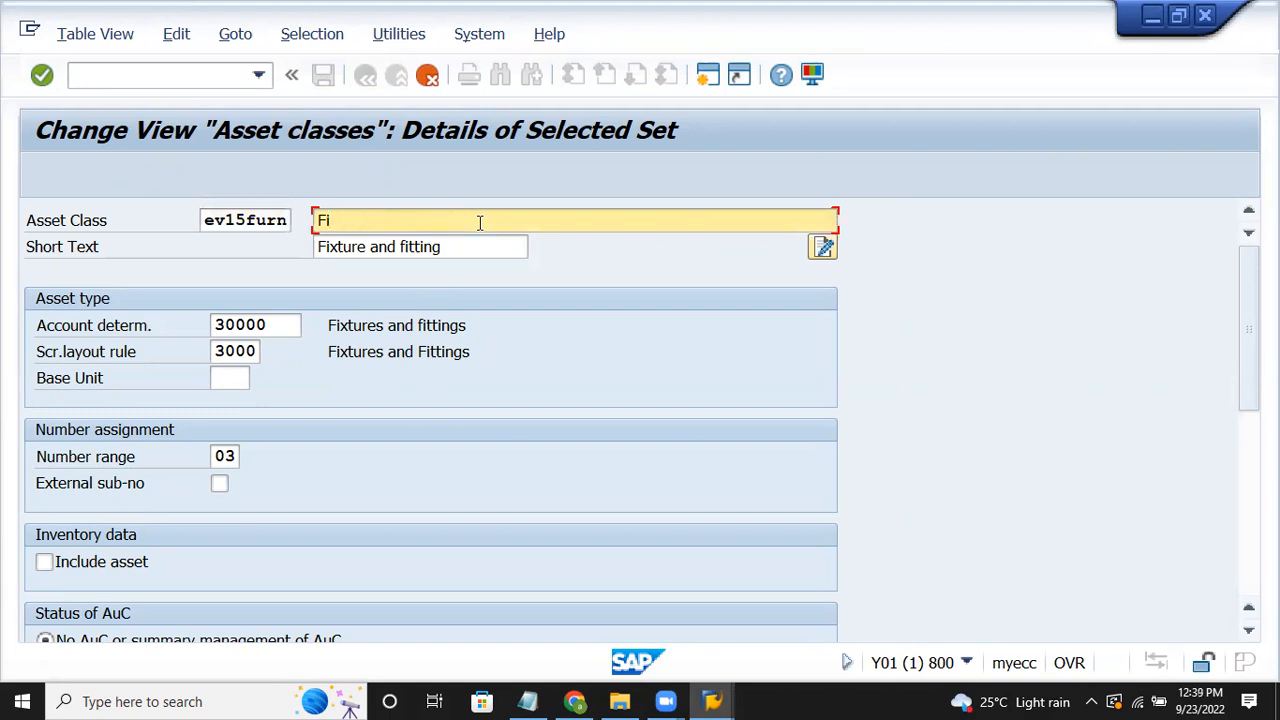
key(BackSpace)
text(ur)
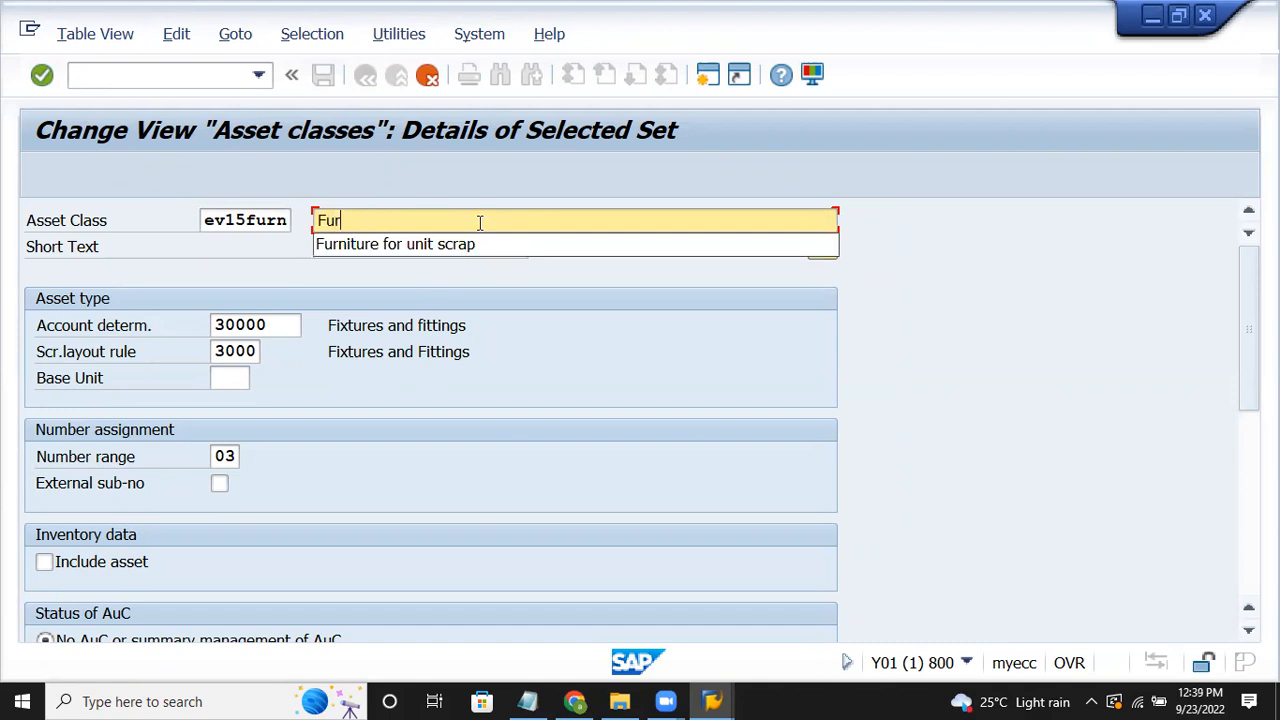
text(niture - fixed asset)
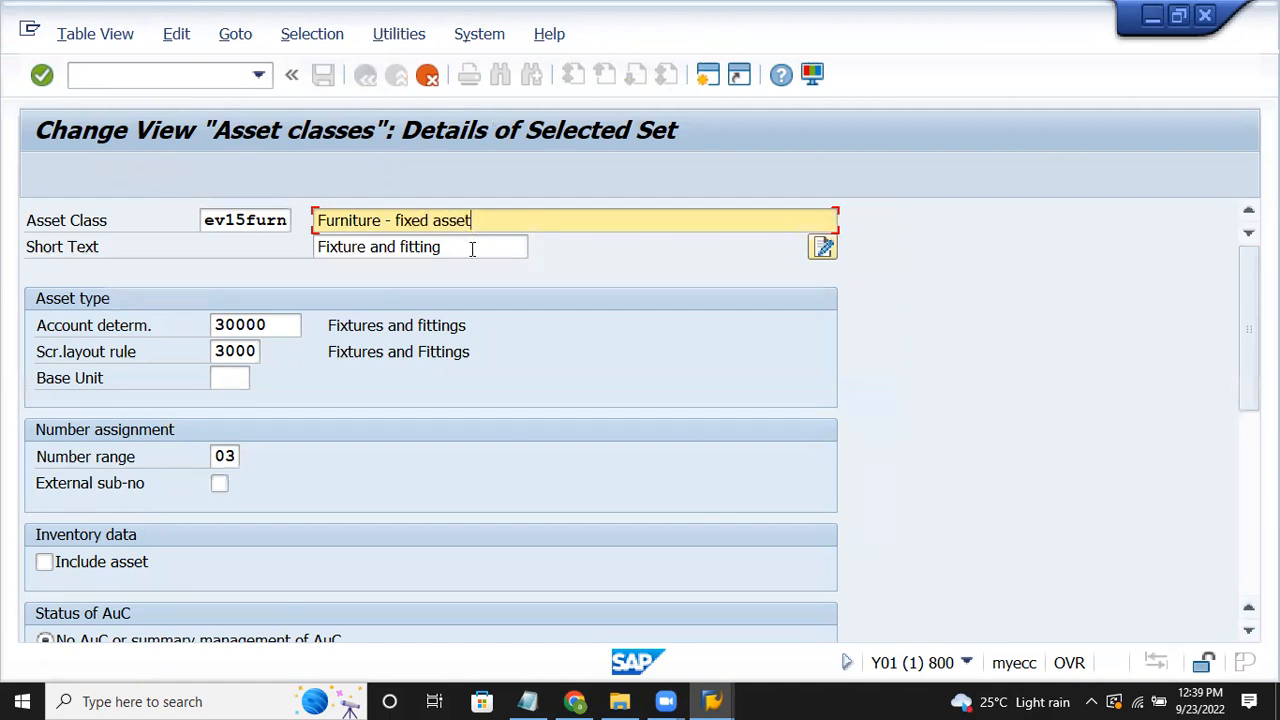
text(- ev15)
click(280, 324)
key(BackSpace)
key(BackSpace)
key(BackSpace)
key(BackSpace)
key(BackSpace)
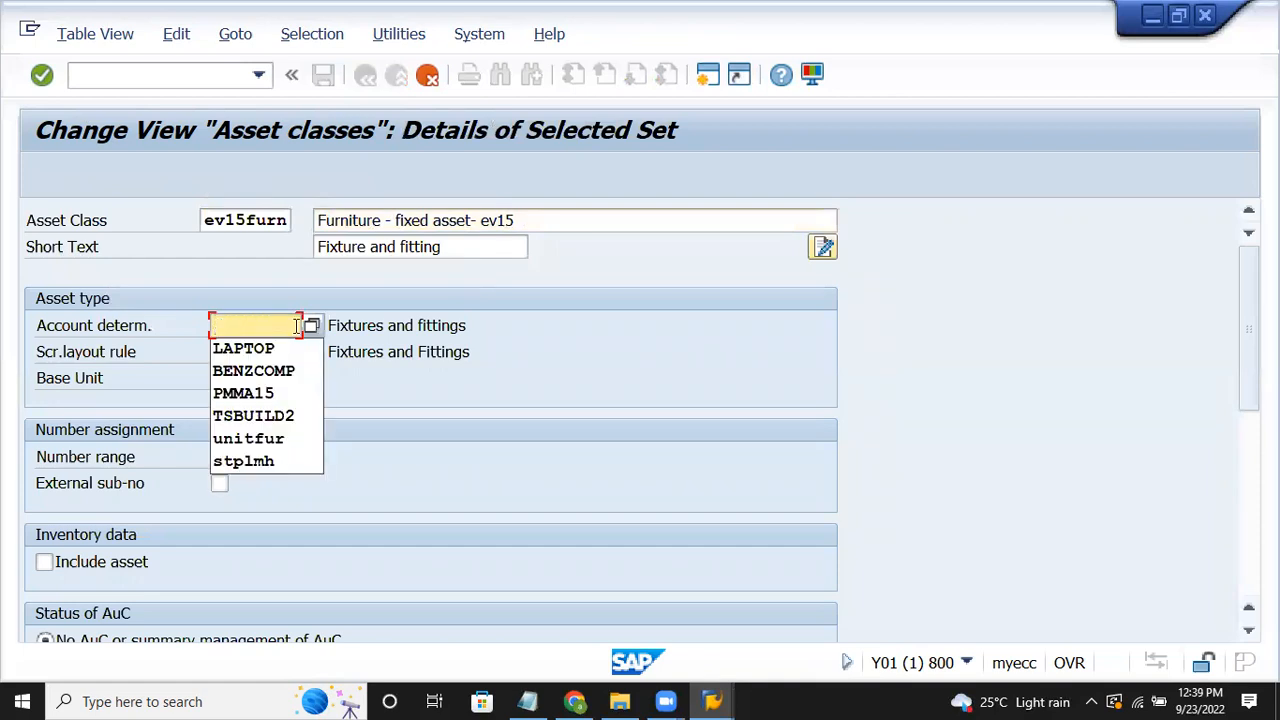
Step: Choose account determination FURNEV15 'Fixtures and fittings - ev15' from the lookup list
click(314, 326)
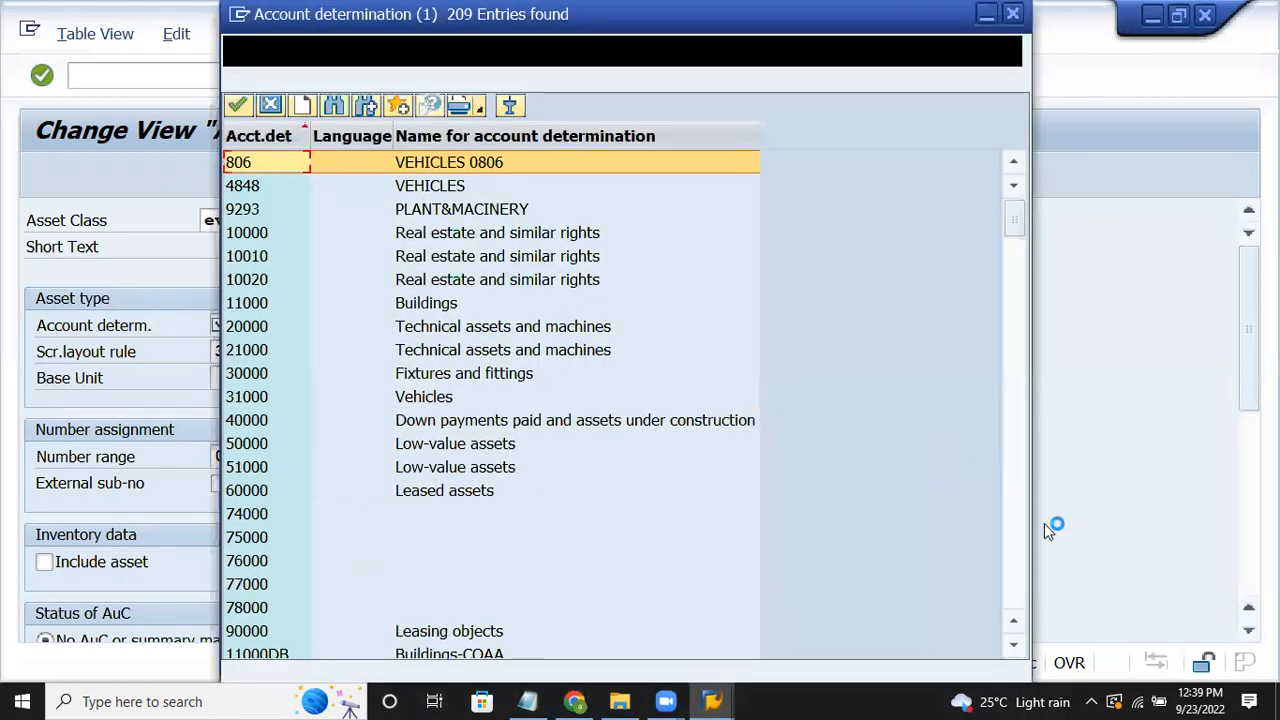
click(1020, 543)
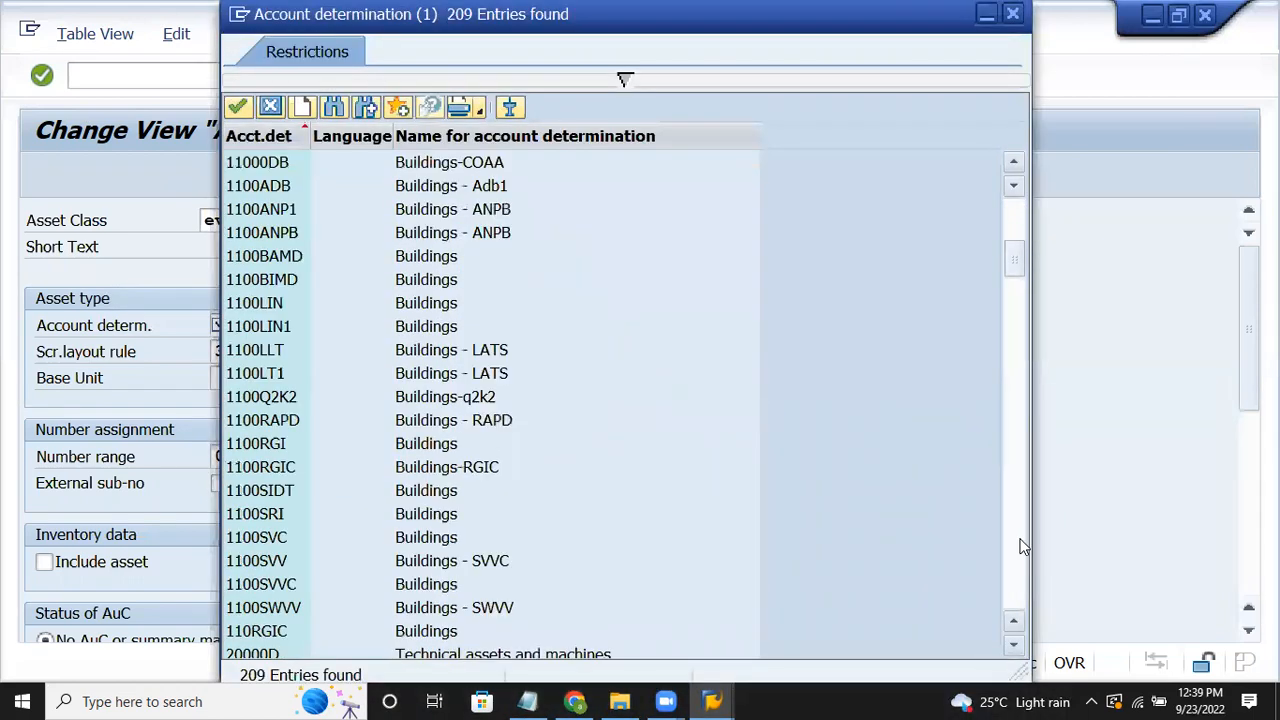
click(1020, 545)
click(1018, 545)
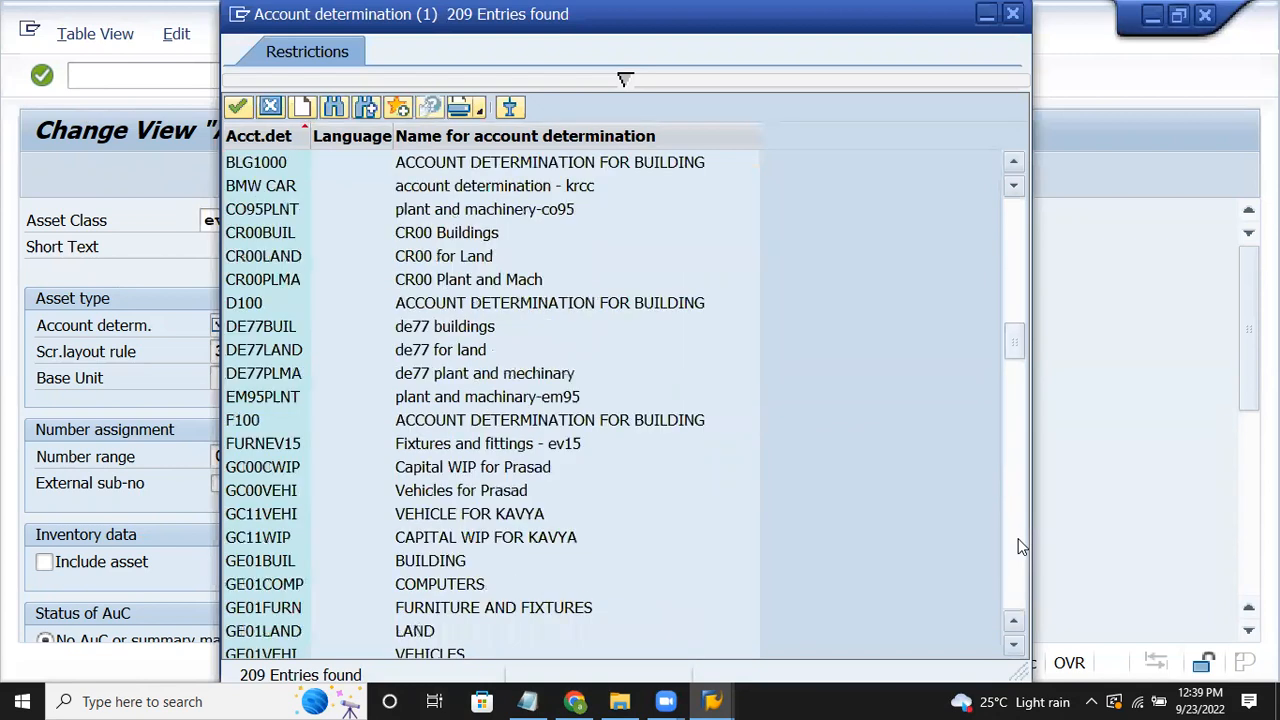
click(1018, 545)
click(1018, 545)
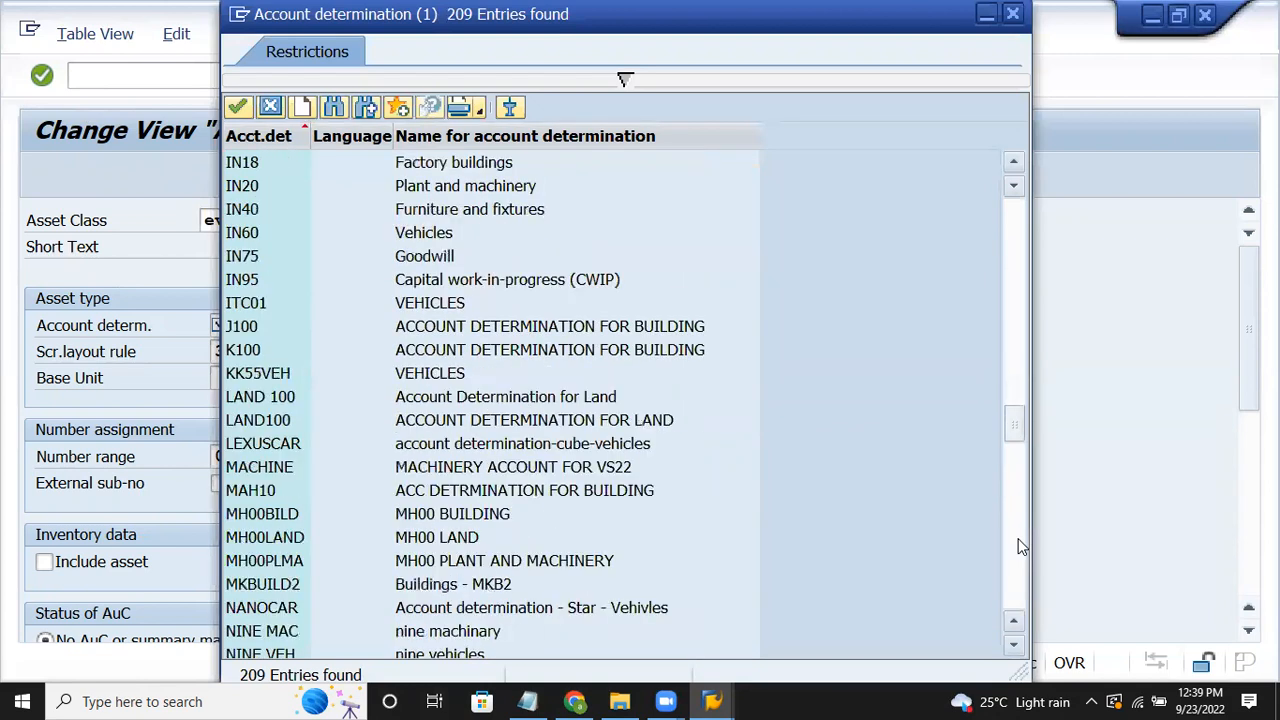
click(1016, 298)
click(1016, 307)
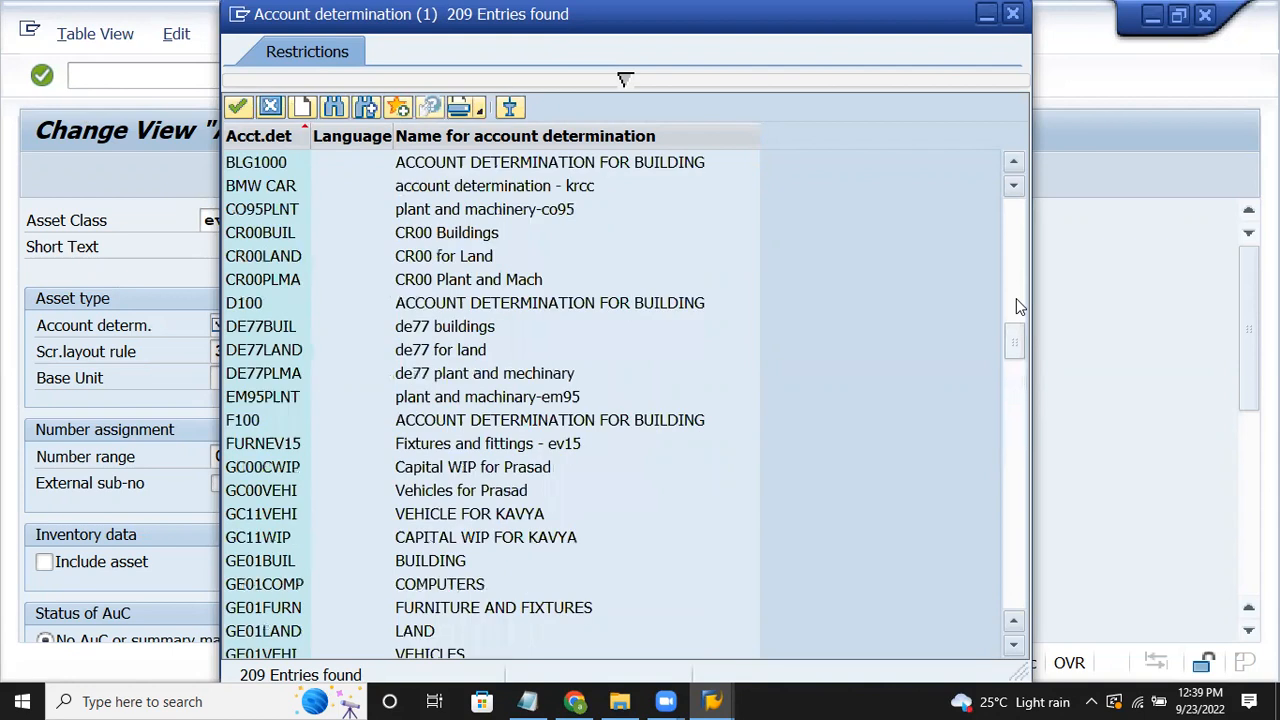
click(1020, 550)
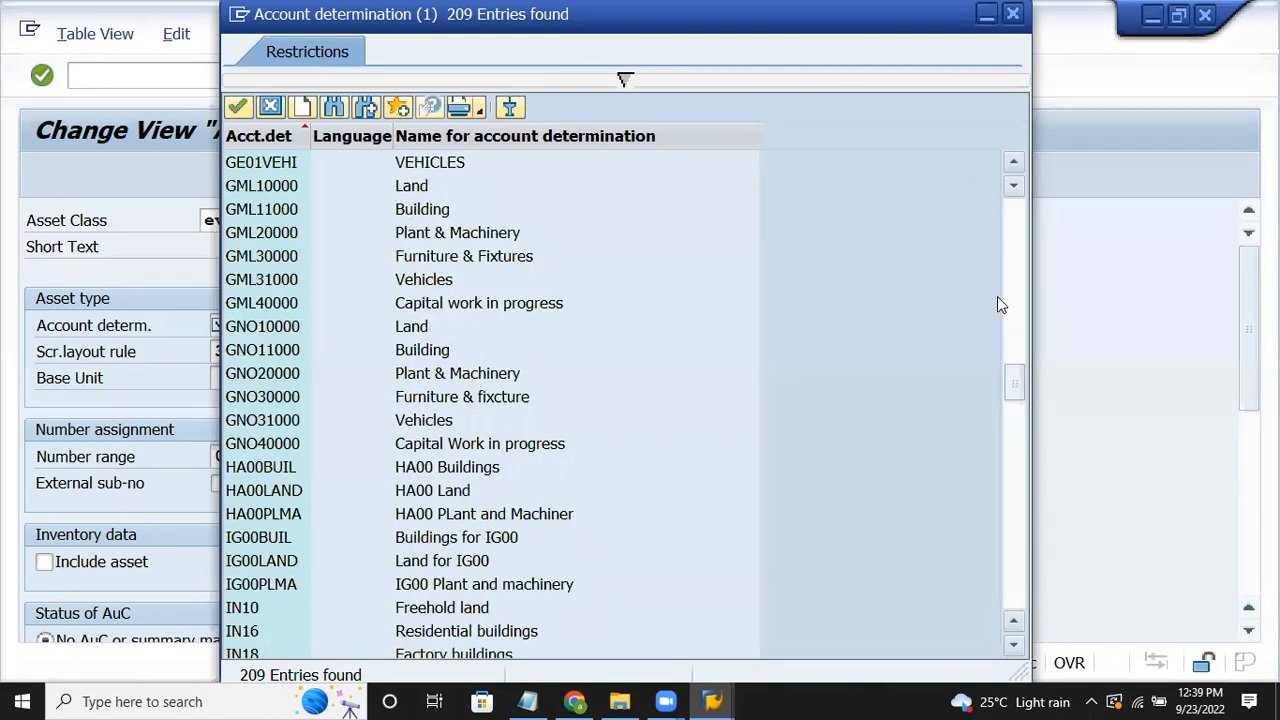
click(1016, 347)
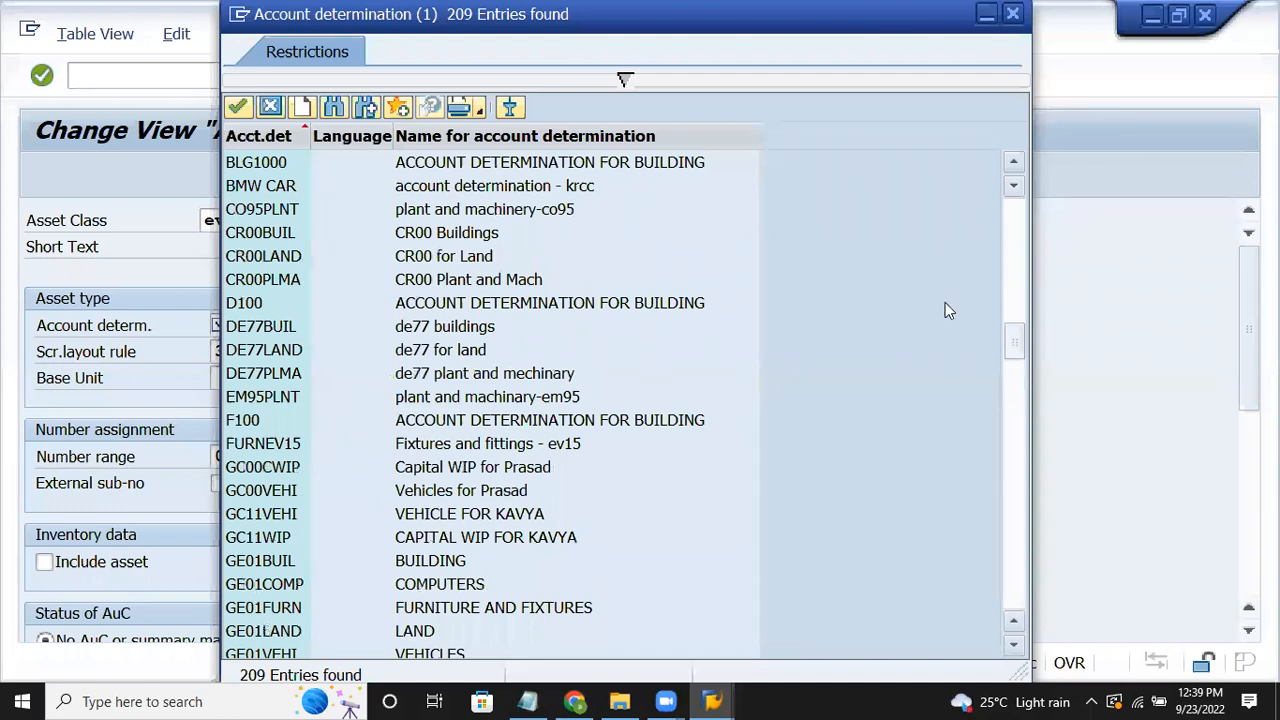
double_click(268, 450)
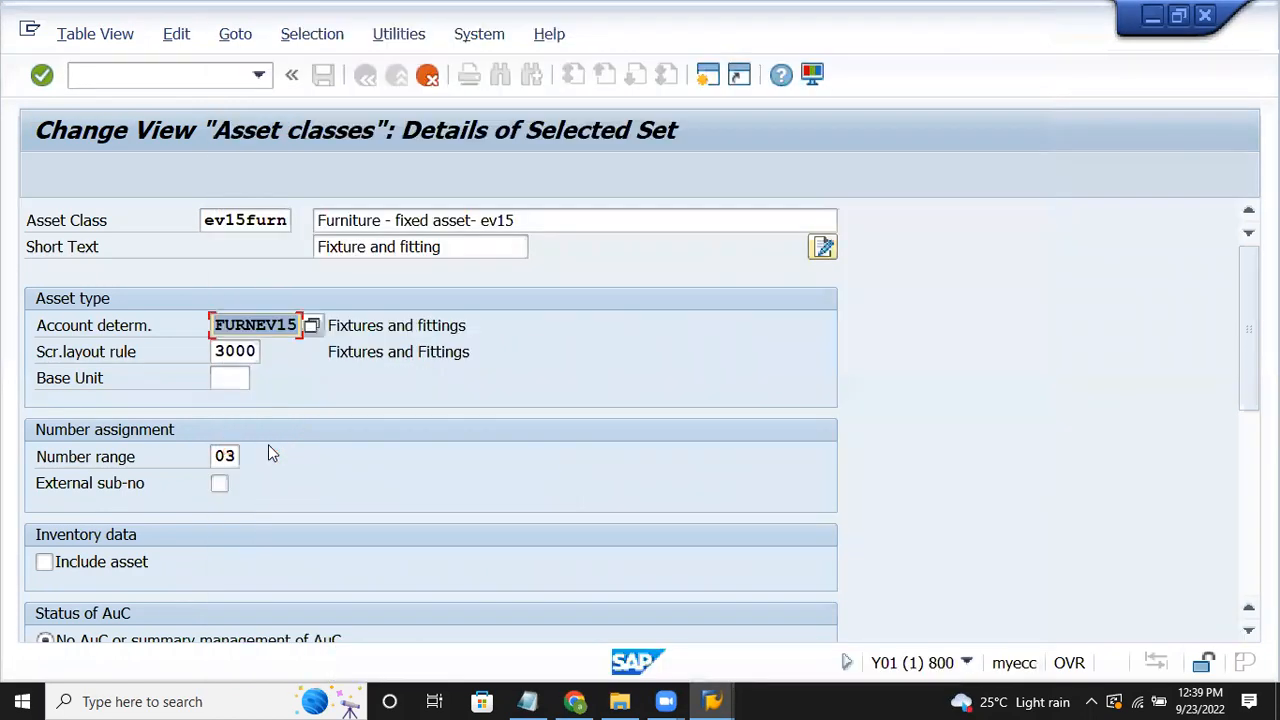
Step: Set screen layout rule EVSN and number range 01, tick Include asset, and confirm
click(257, 350)
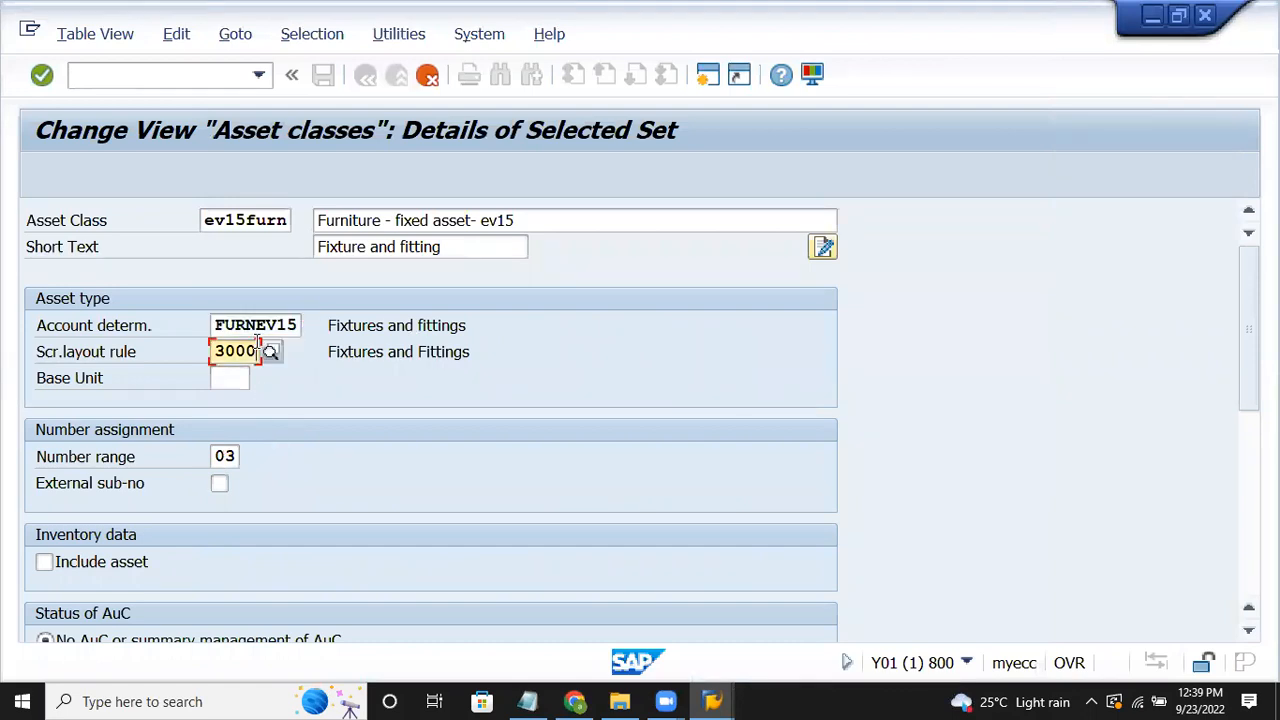
key(BackSpace)
key(BackSpace)
key(BackSpace)
key(BackSpace)
text(evsn)
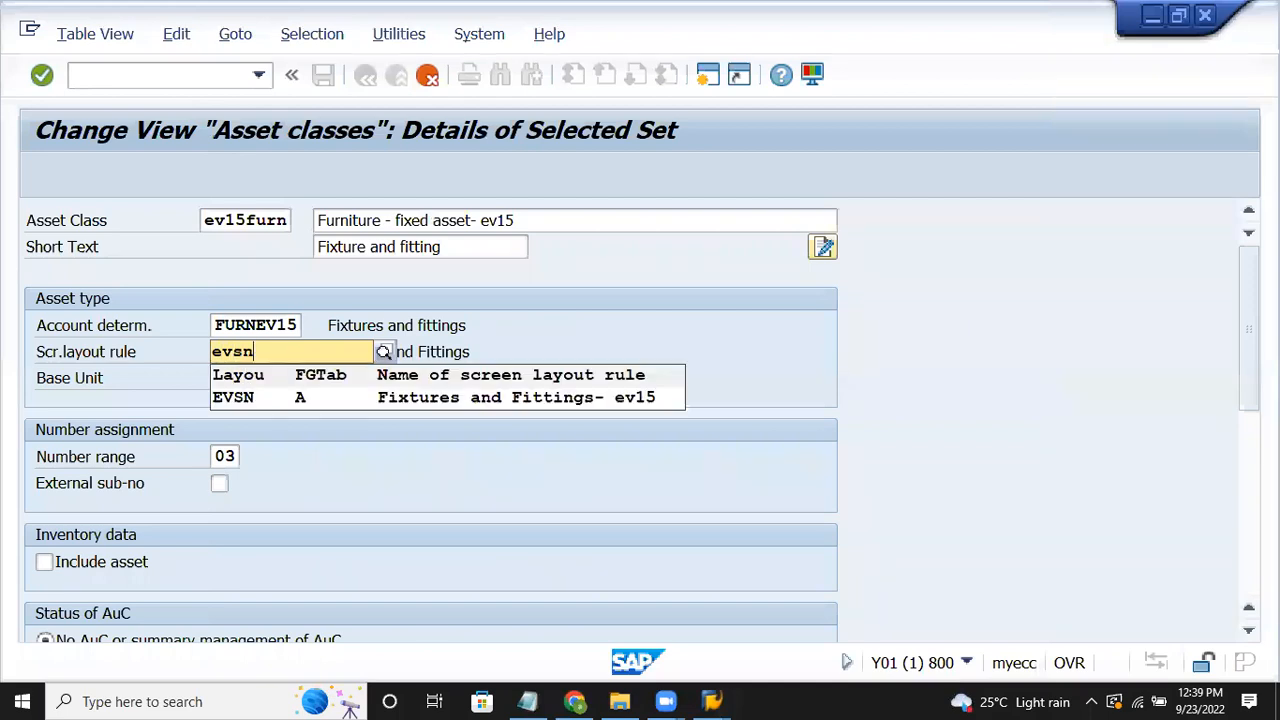
click(251, 397)
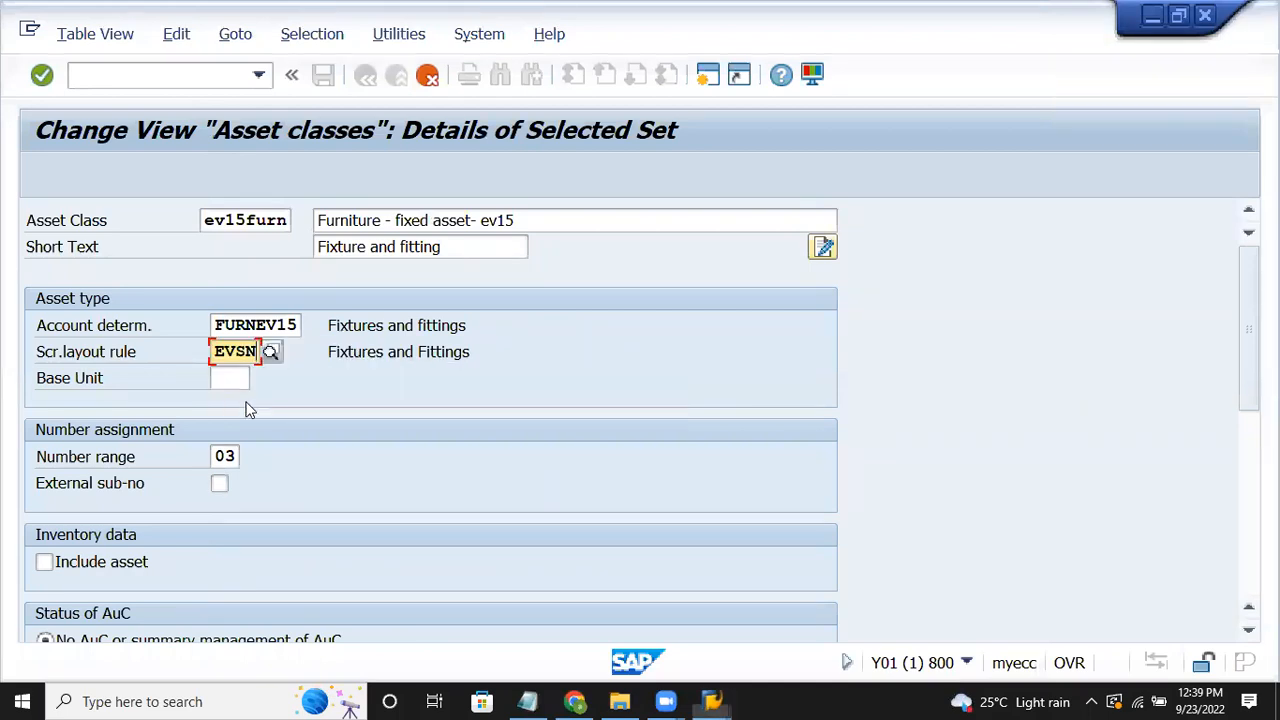
click(230, 456)
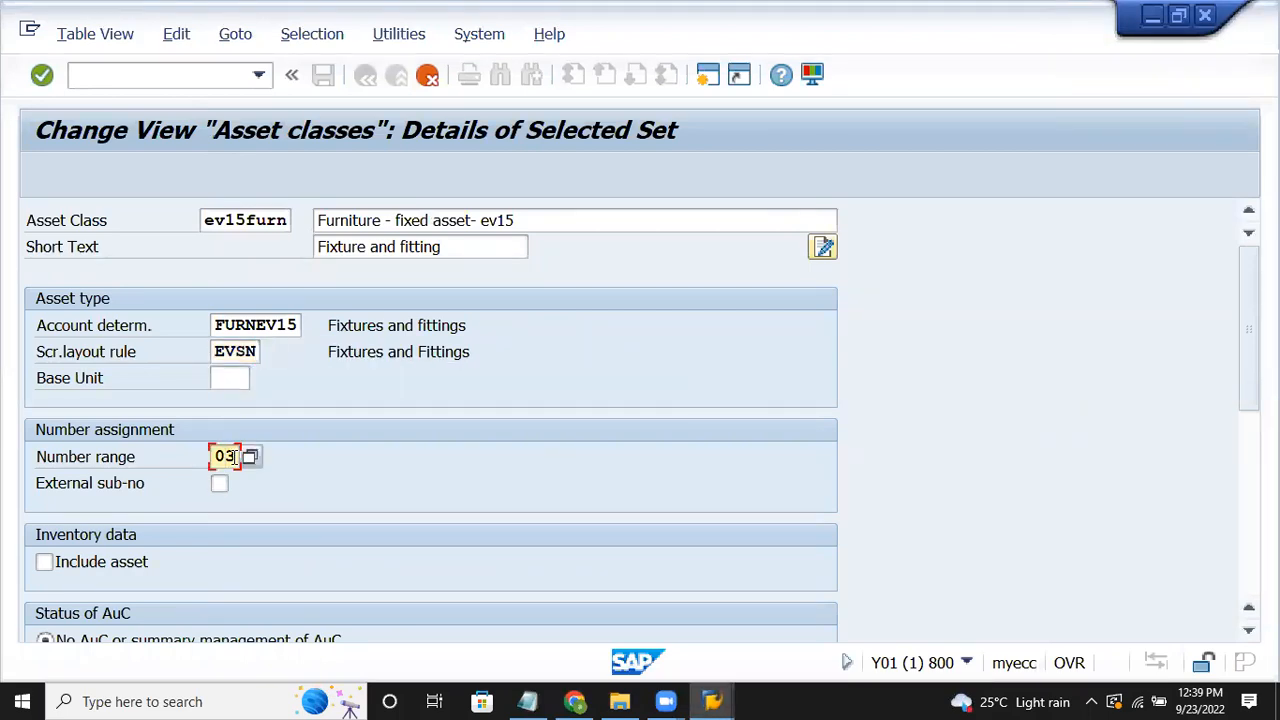
key(BackSpace)
text(1)
click(88, 564)
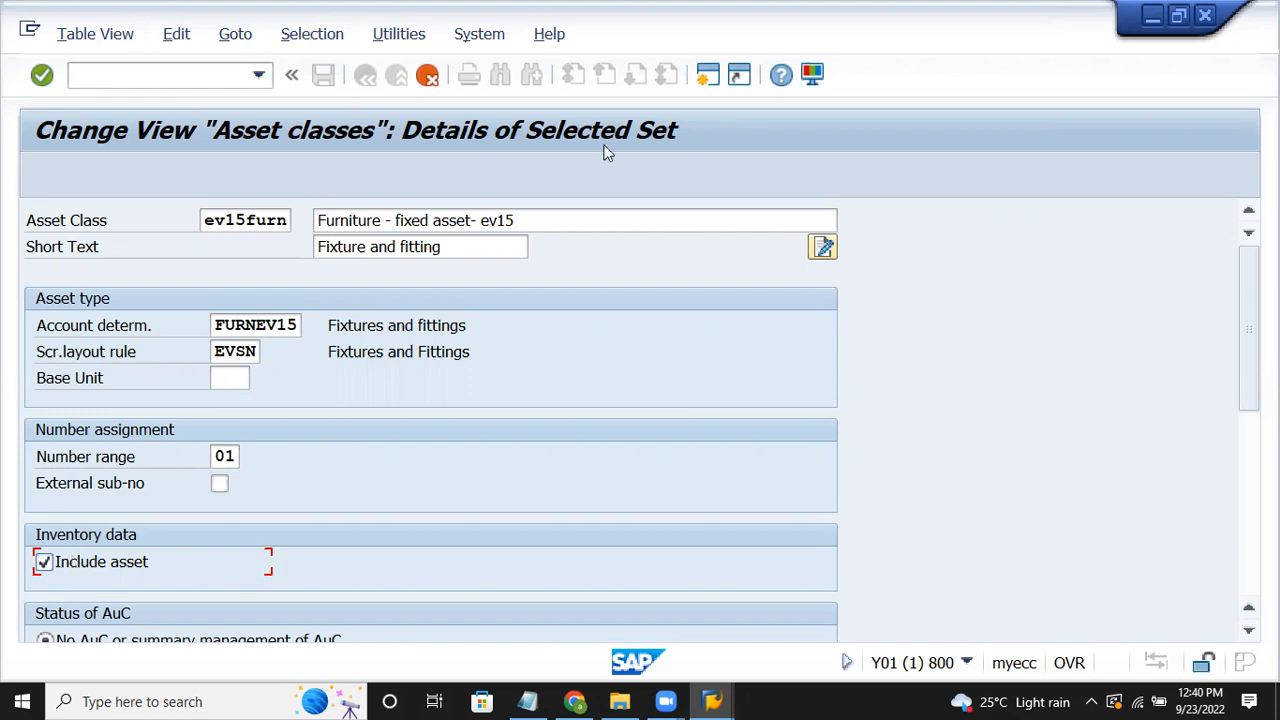
key(F3)
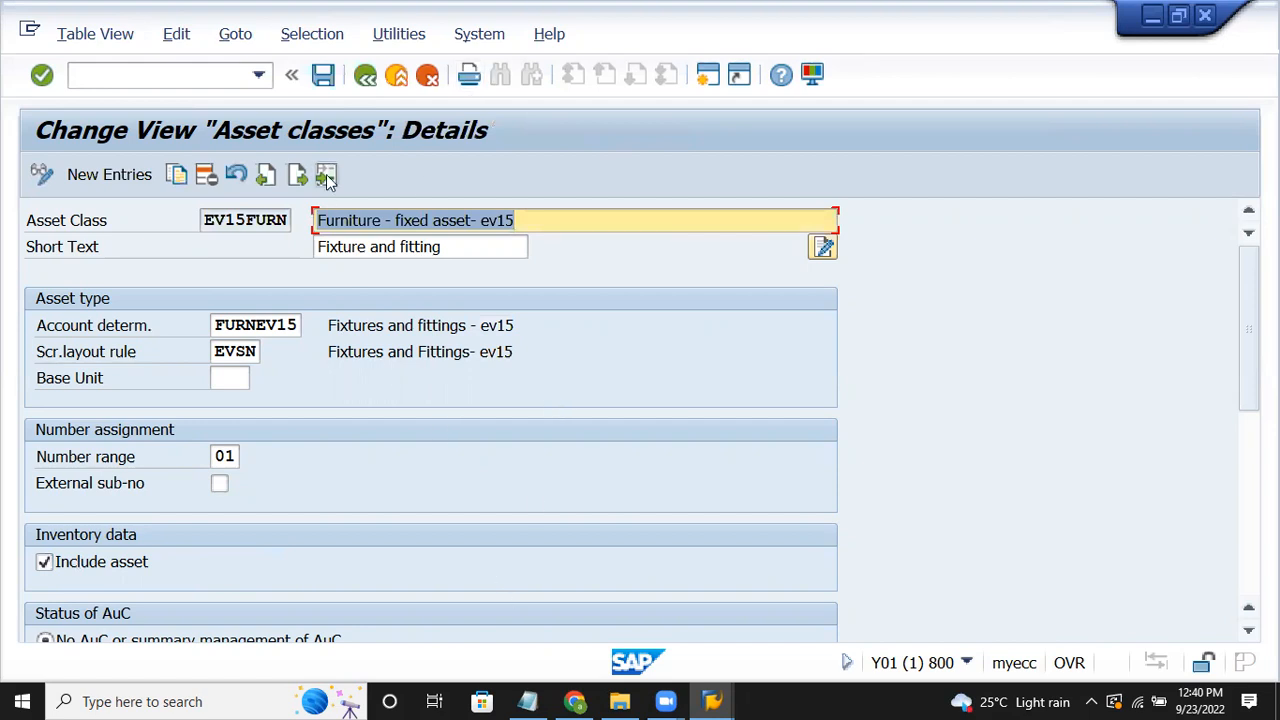
Step: Save class EV15FURN under the customizing request, return to the overview, and open the notes
click(323, 77)
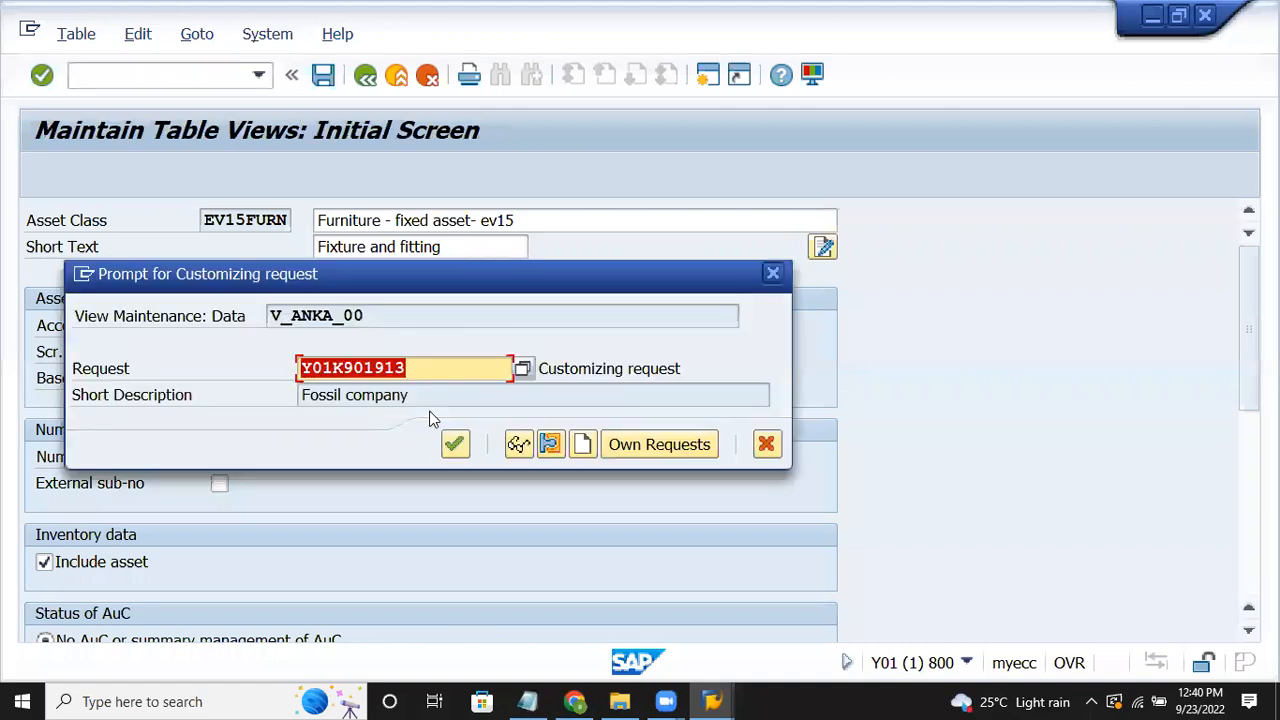
click(452, 444)
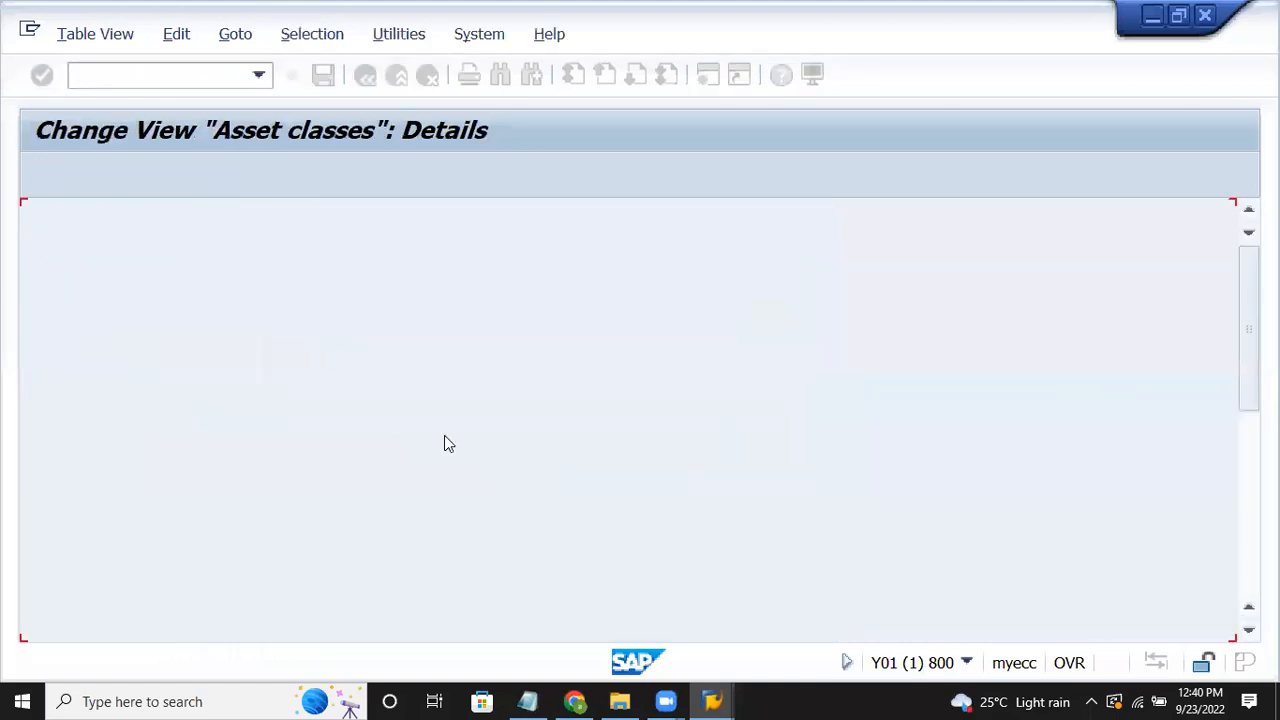
click(366, 76)
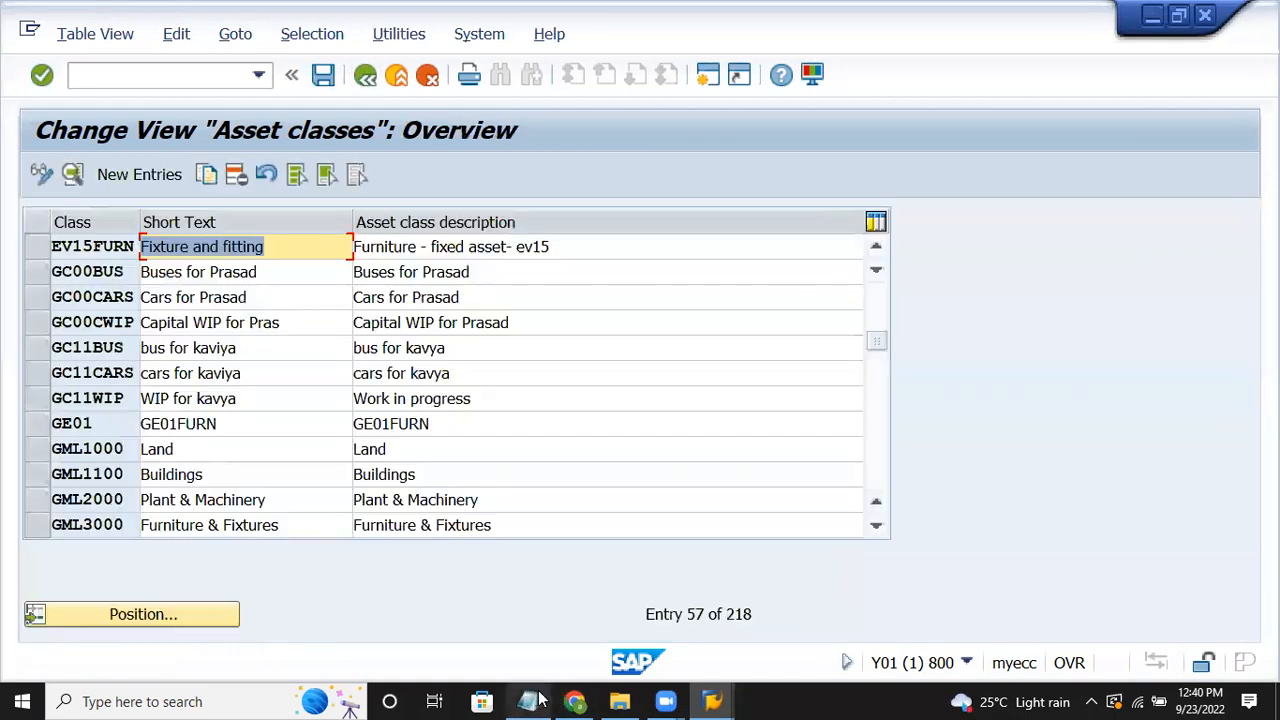
click(527, 701)
click(595, 454)
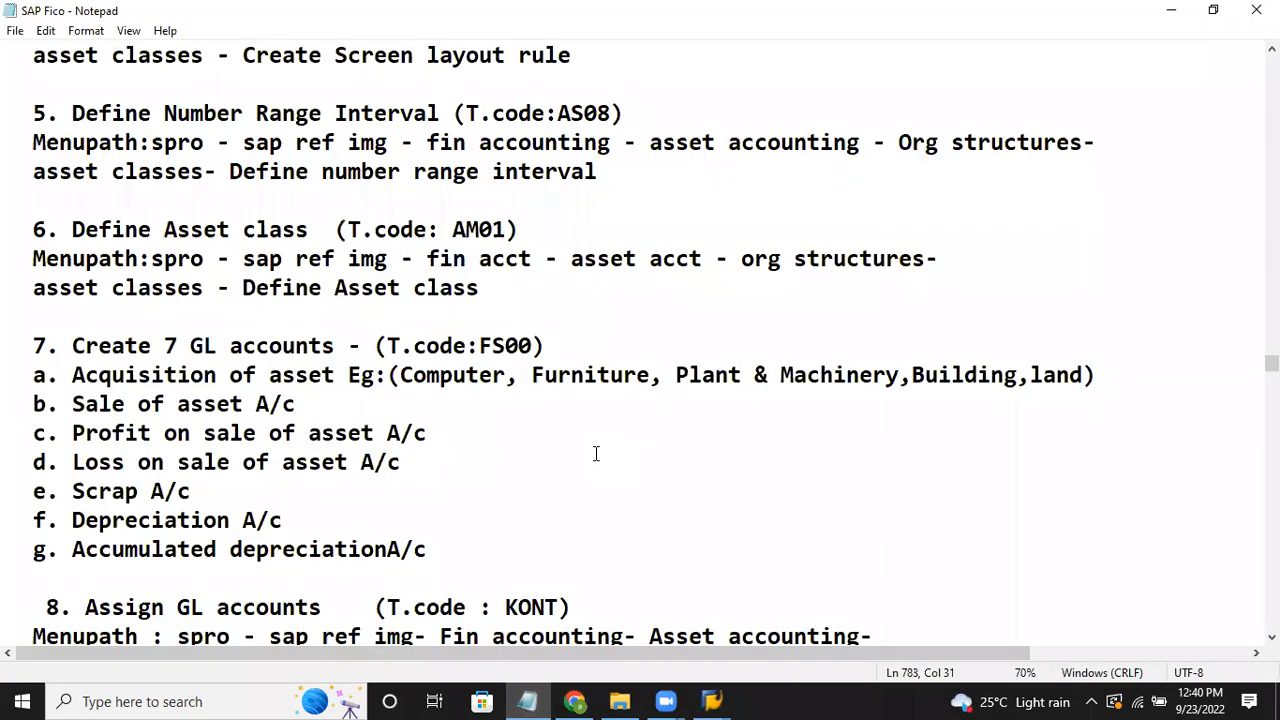
Step: Scroll the notes to step 7 and highlight Furniture, Computer and Acquisition of asset
key(Down)
key(Down)
key(Down)
key(Down)
key(Down)
key(Down)
key(Down)
key(Down)
key(Down)
key(Down)
key(Down)
key(Down)
key(Down)
key(Down)
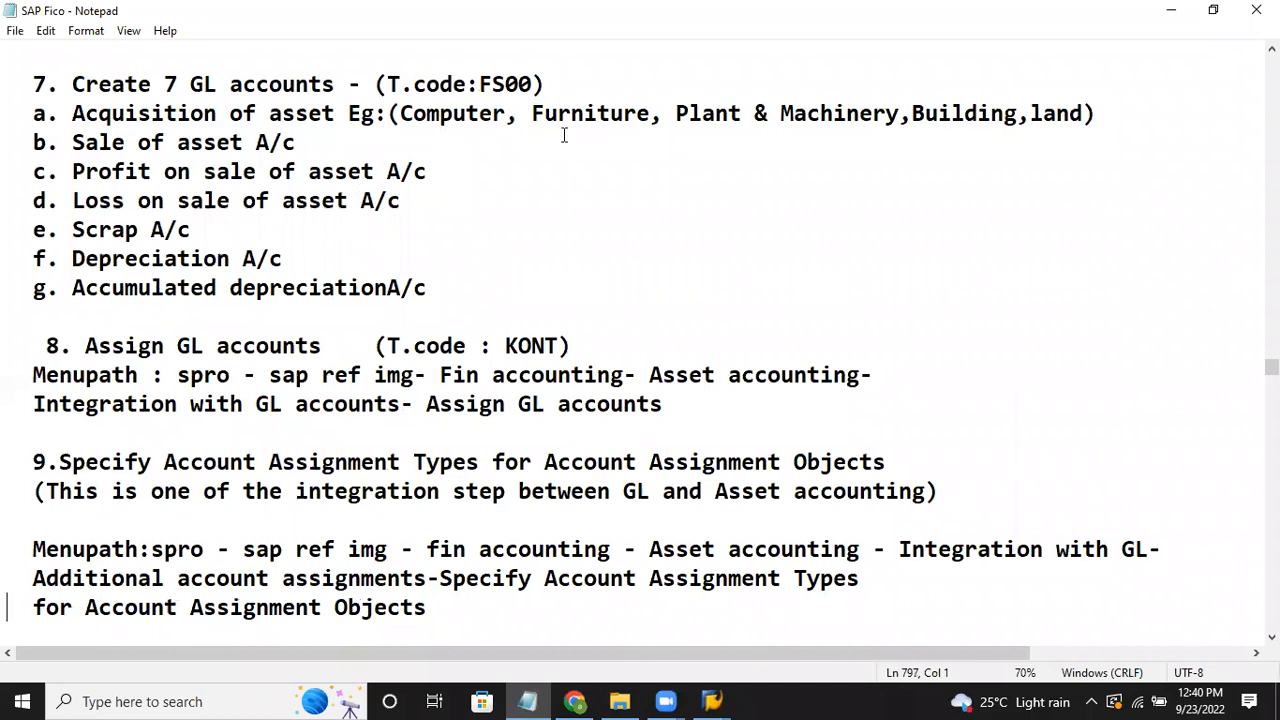
drag(531, 114, 660, 122)
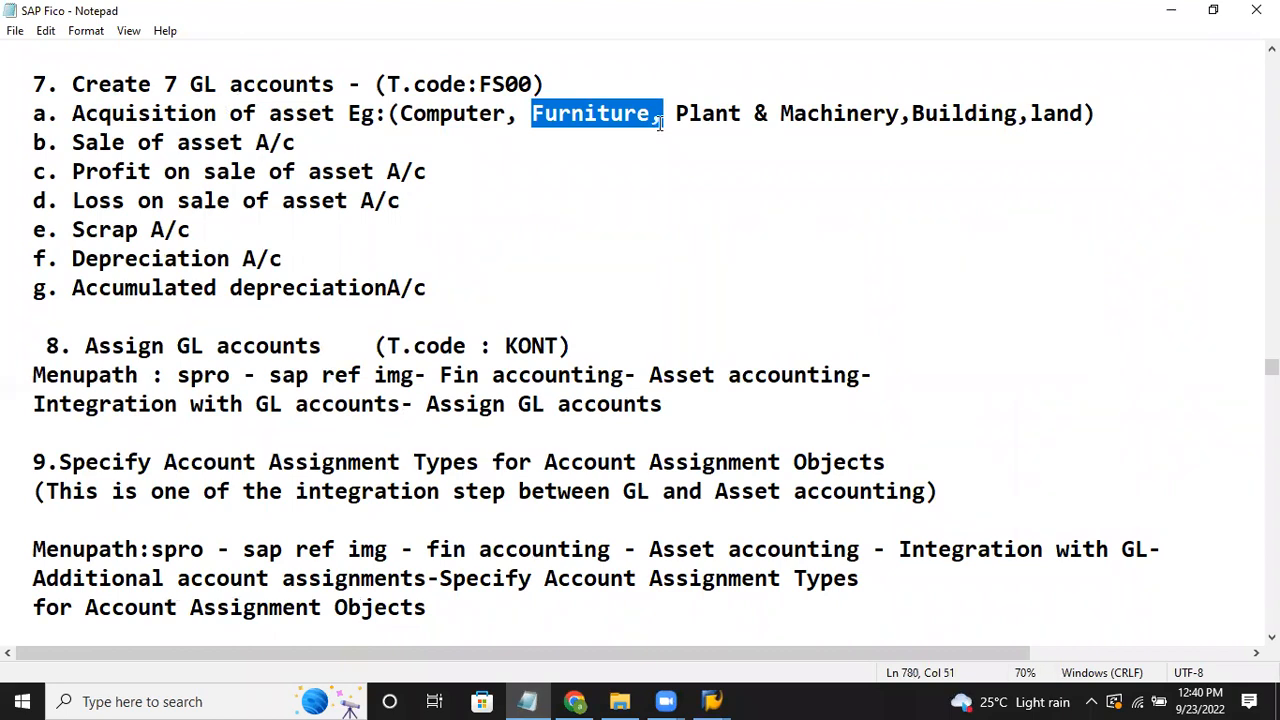
click(632, 150)
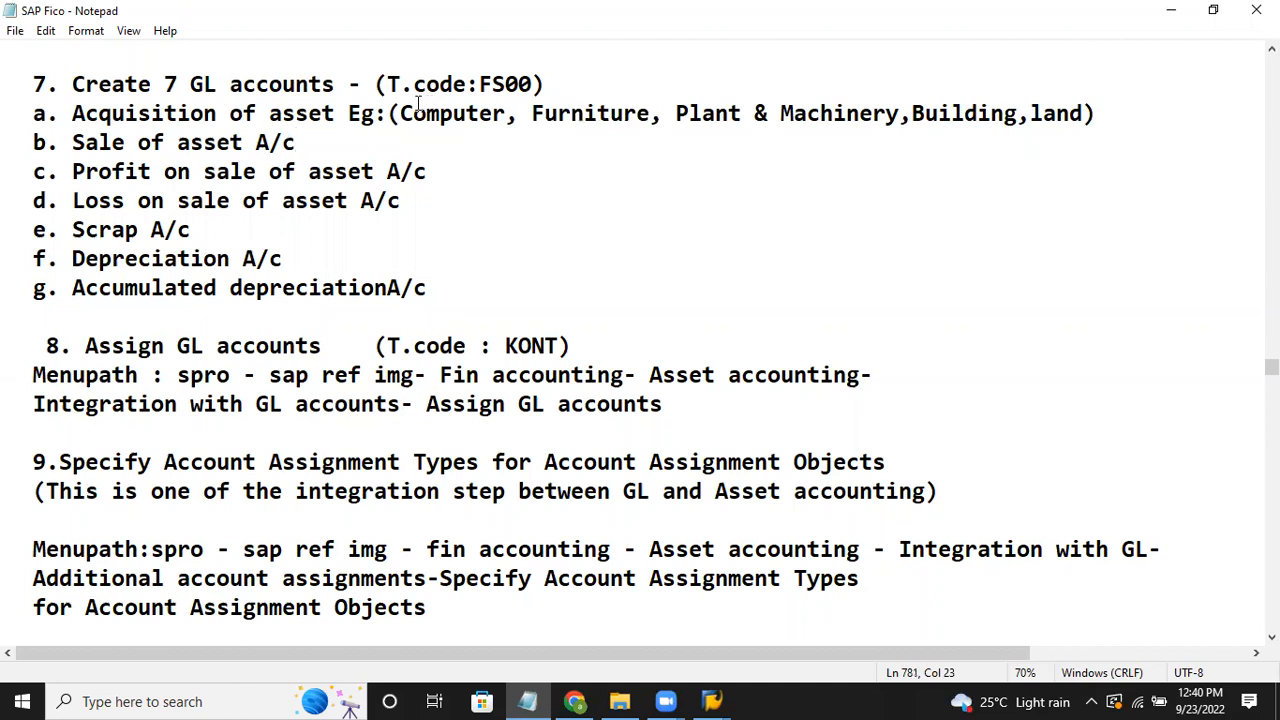
drag(403, 113, 506, 114)
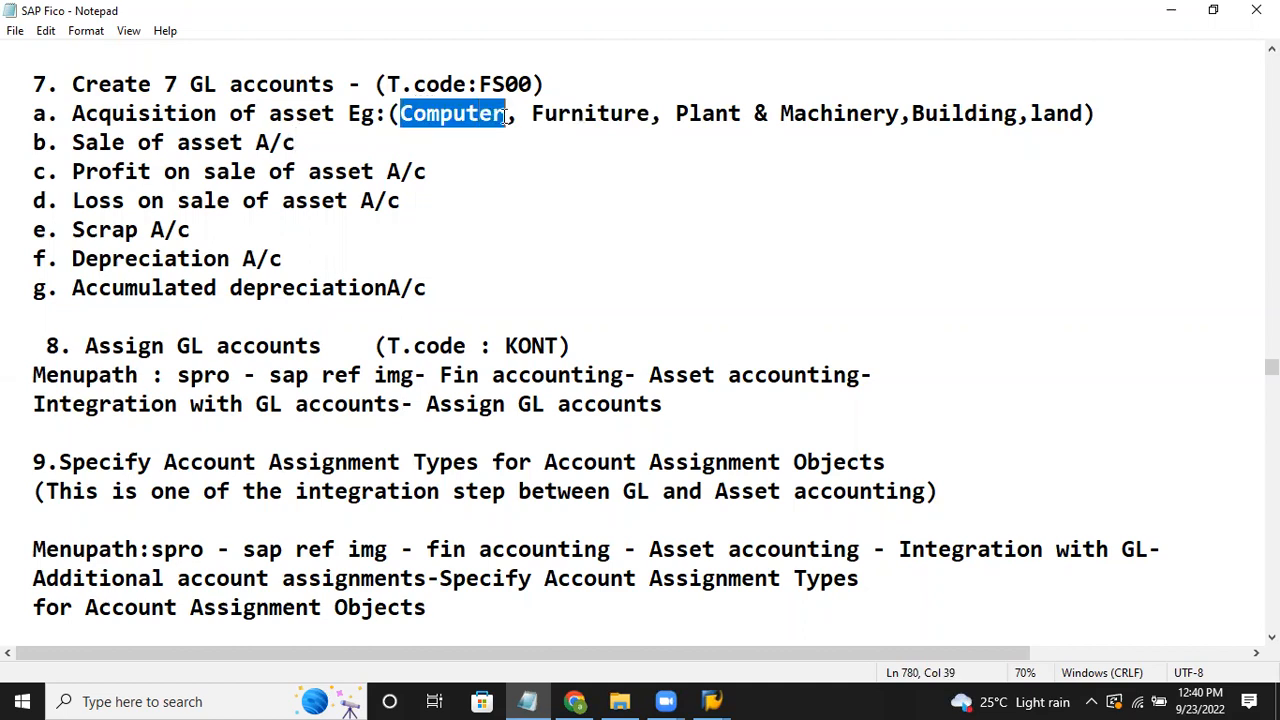
click(450, 198)
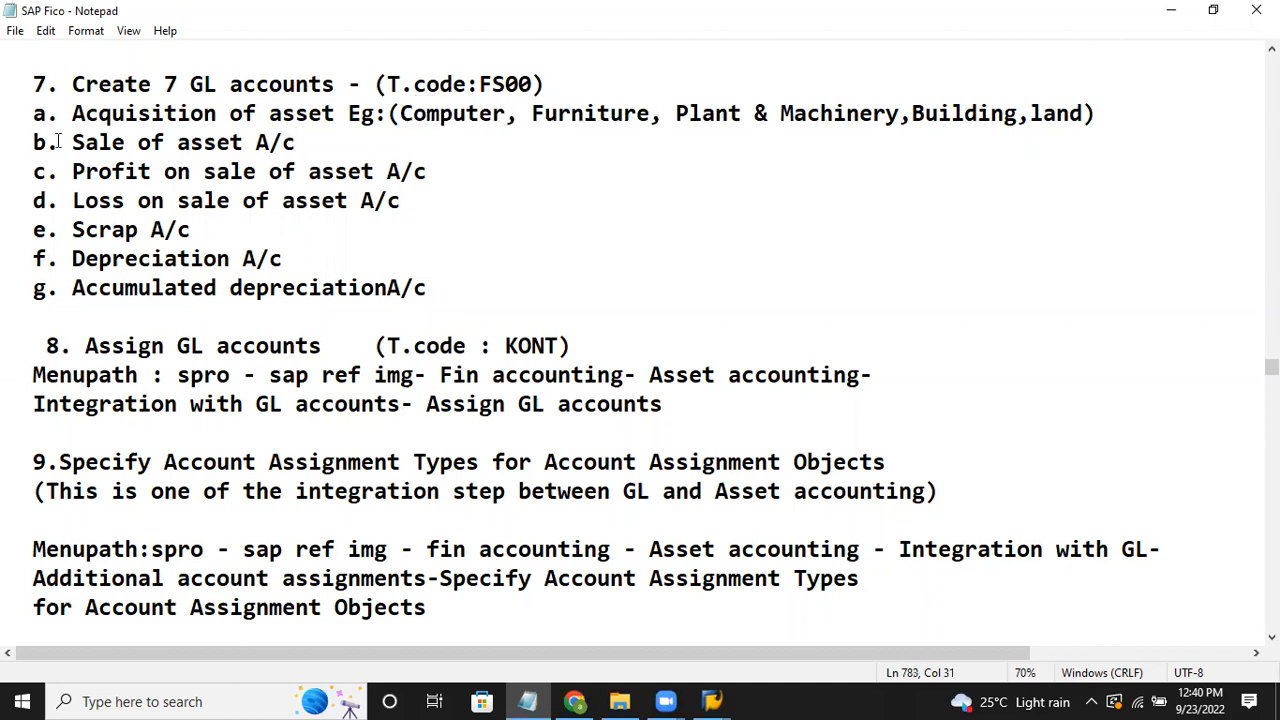
drag(70, 115, 333, 110)
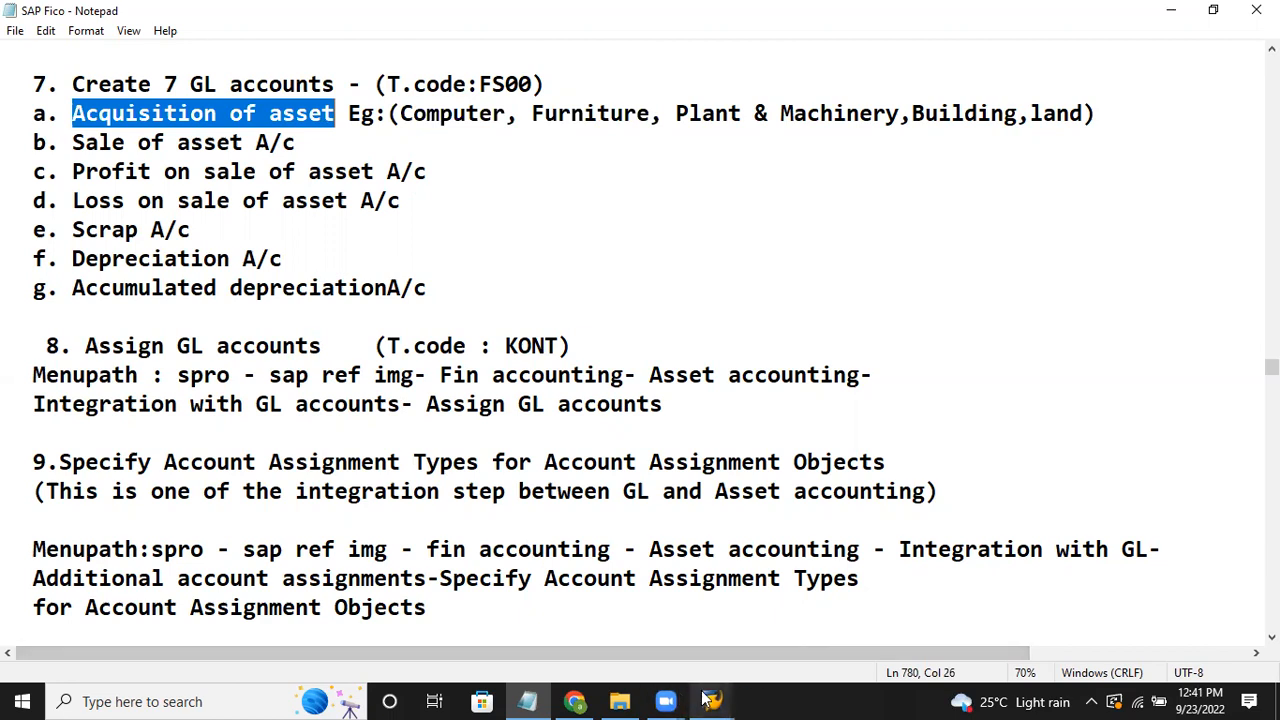
Step: Insert a blank line below the step 7 heading and indent items a to e by one space
mouse_move(707, 697)
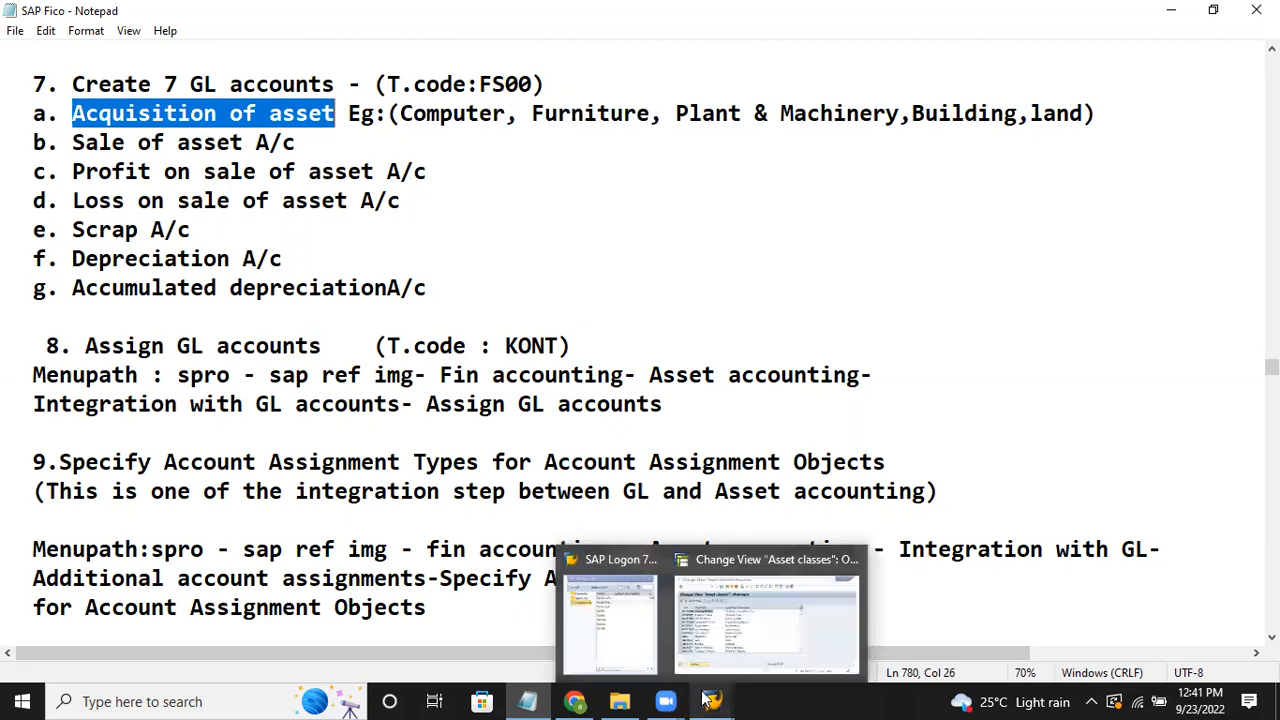
click(643, 213)
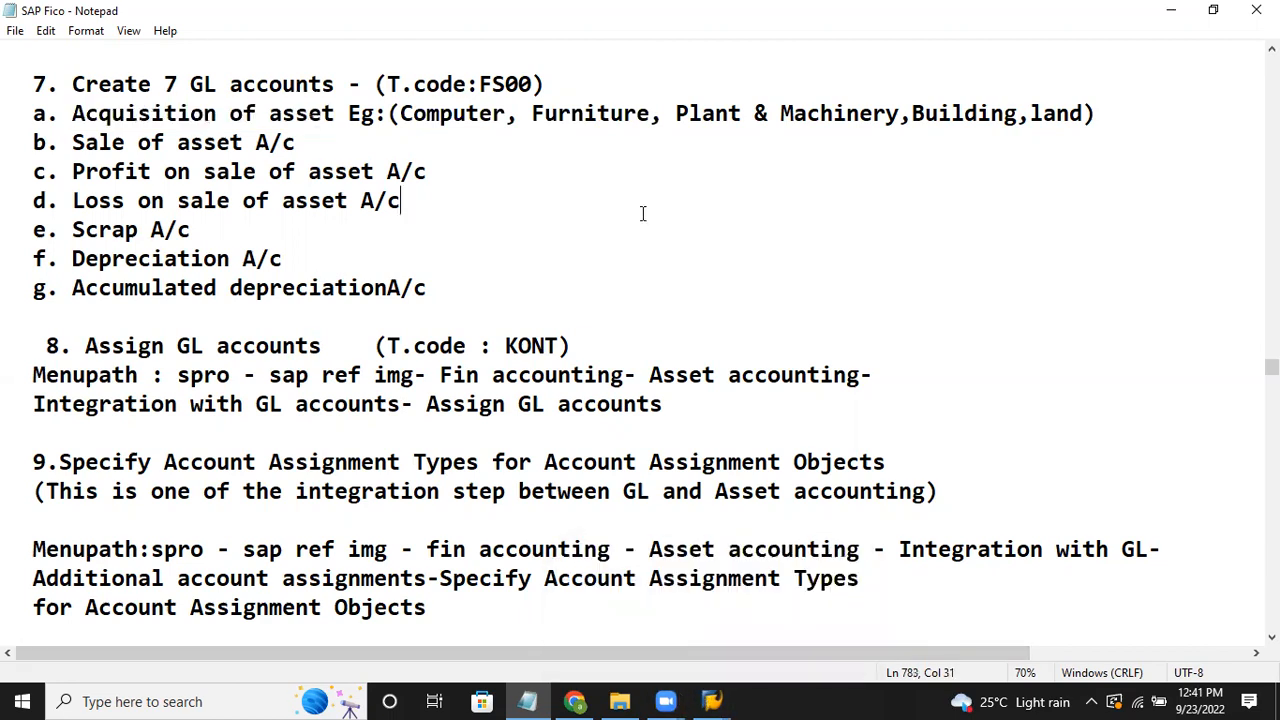
click(594, 79)
key(Return)
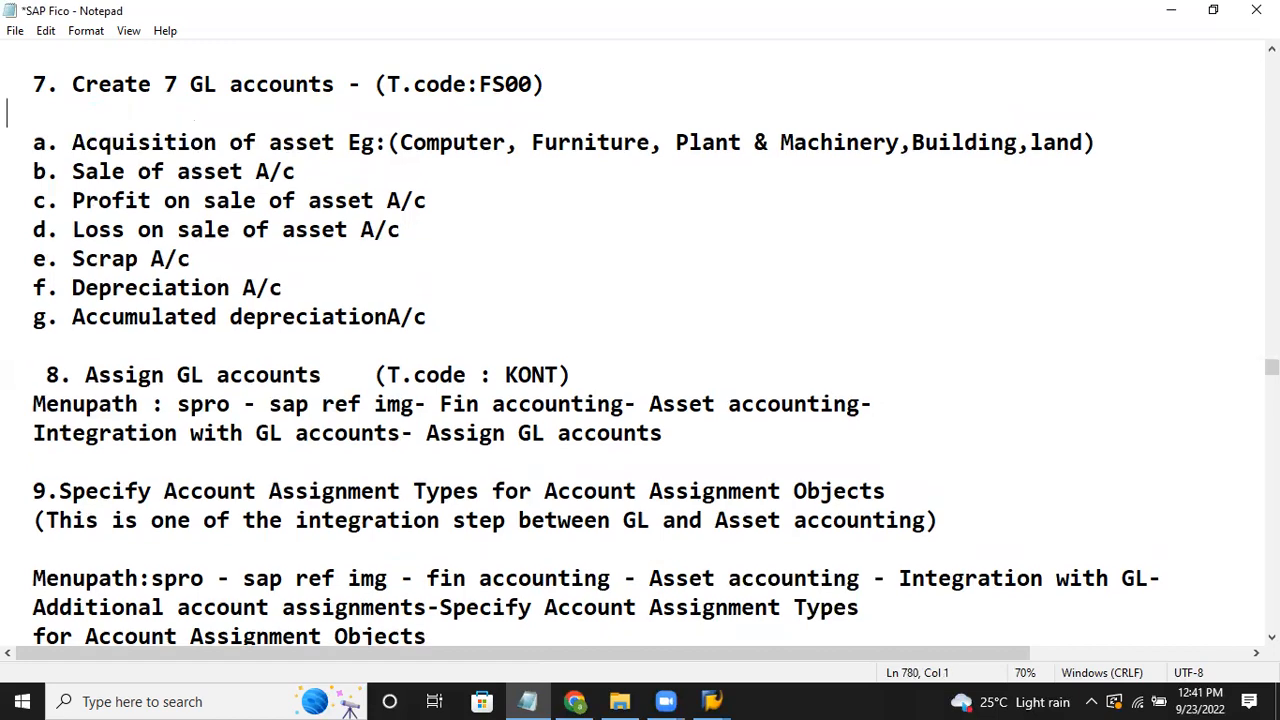
key(Down)
click(24, 170)
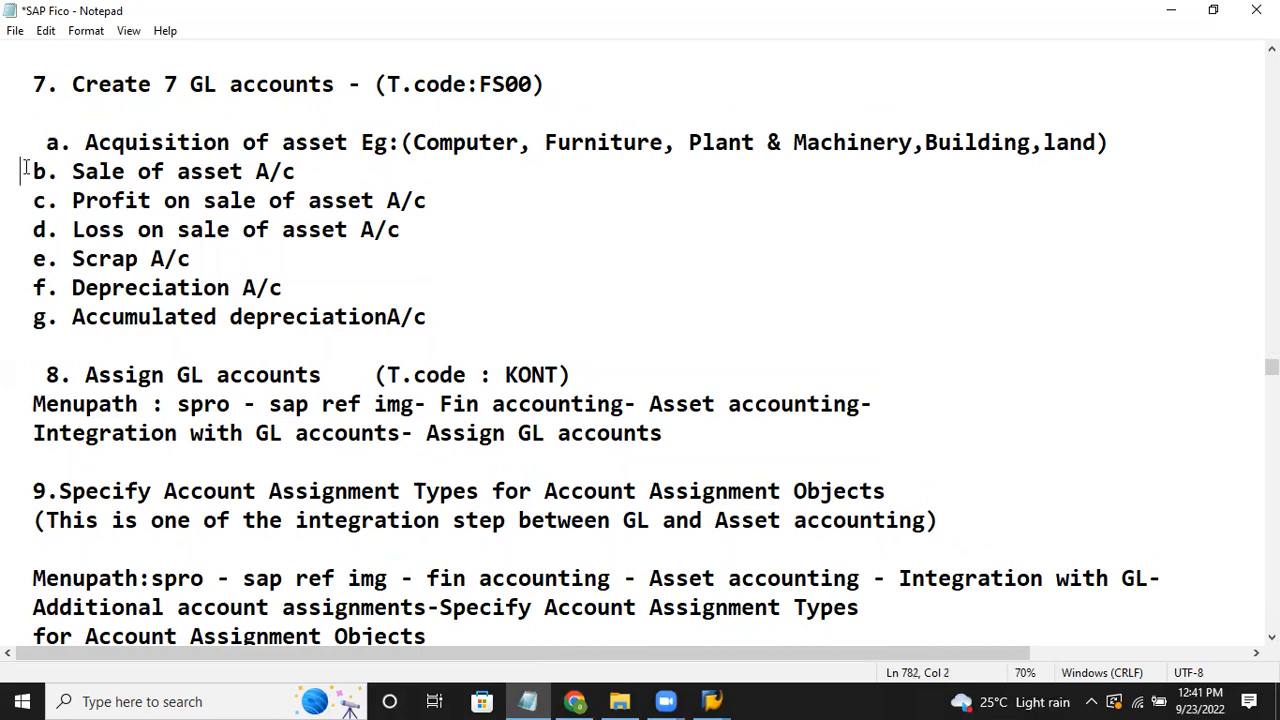
click(32, 198)
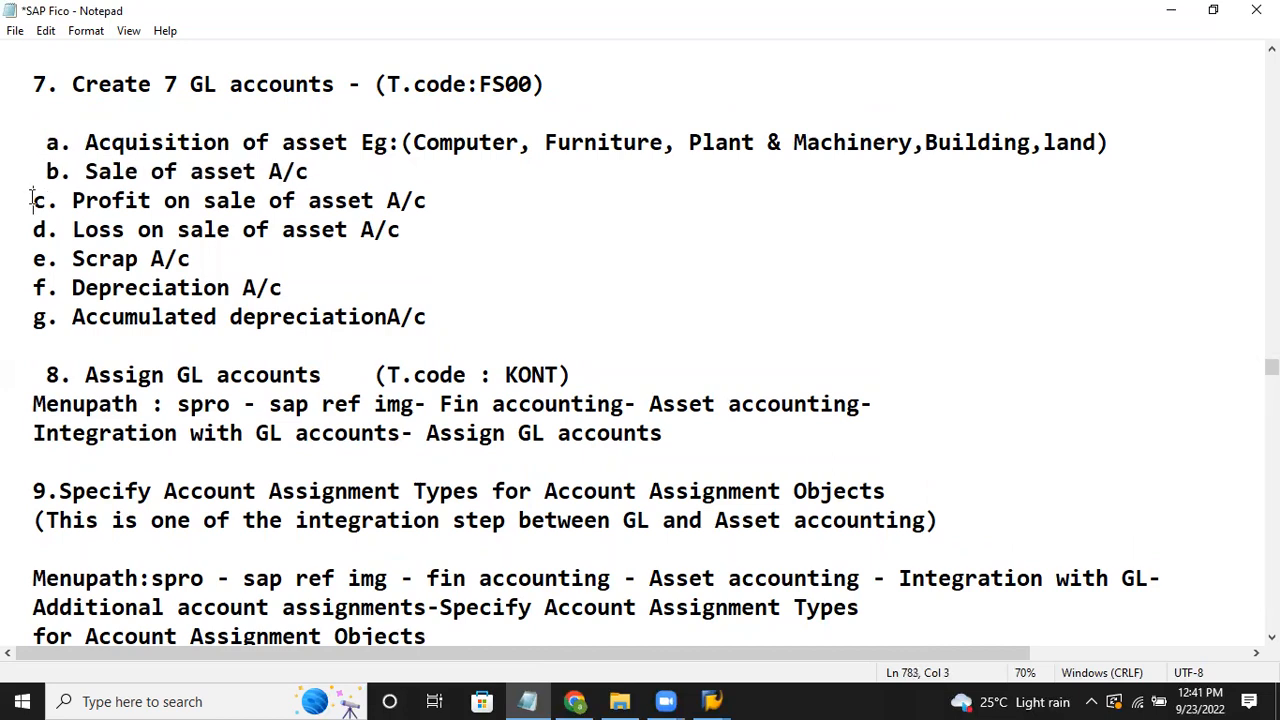
click(32, 229)
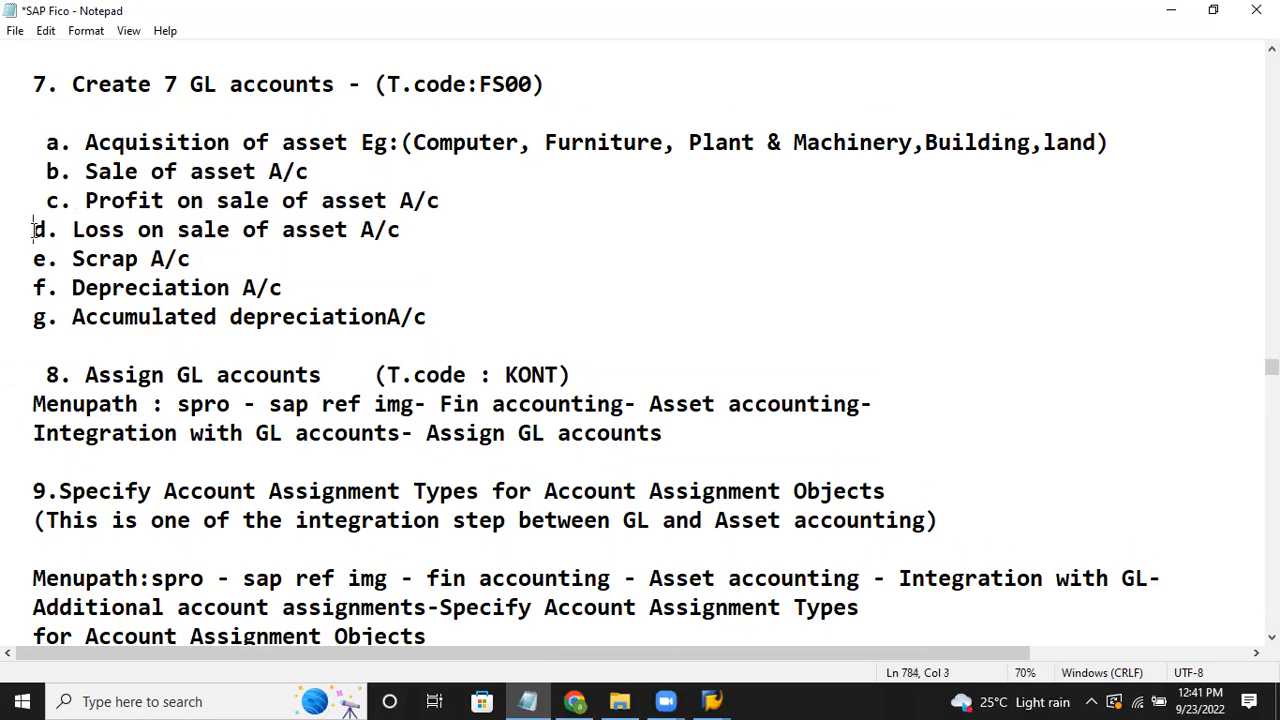
click(30, 262)
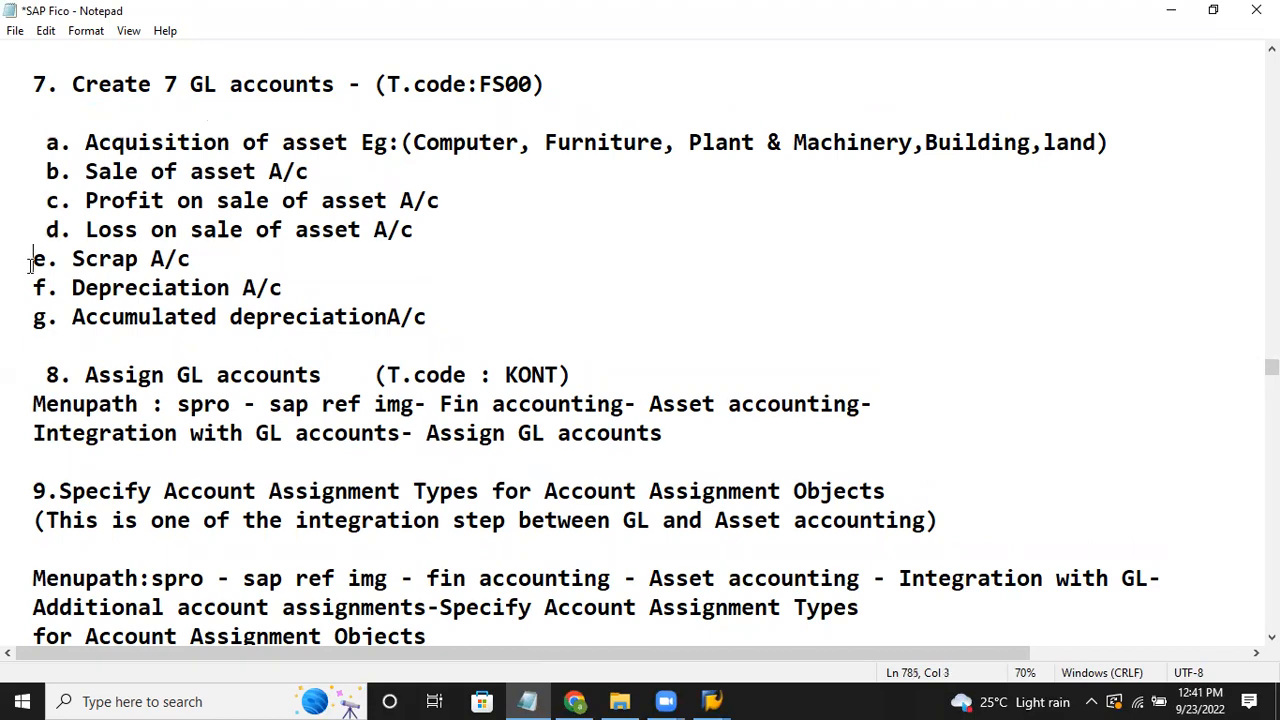
click(716, 699)
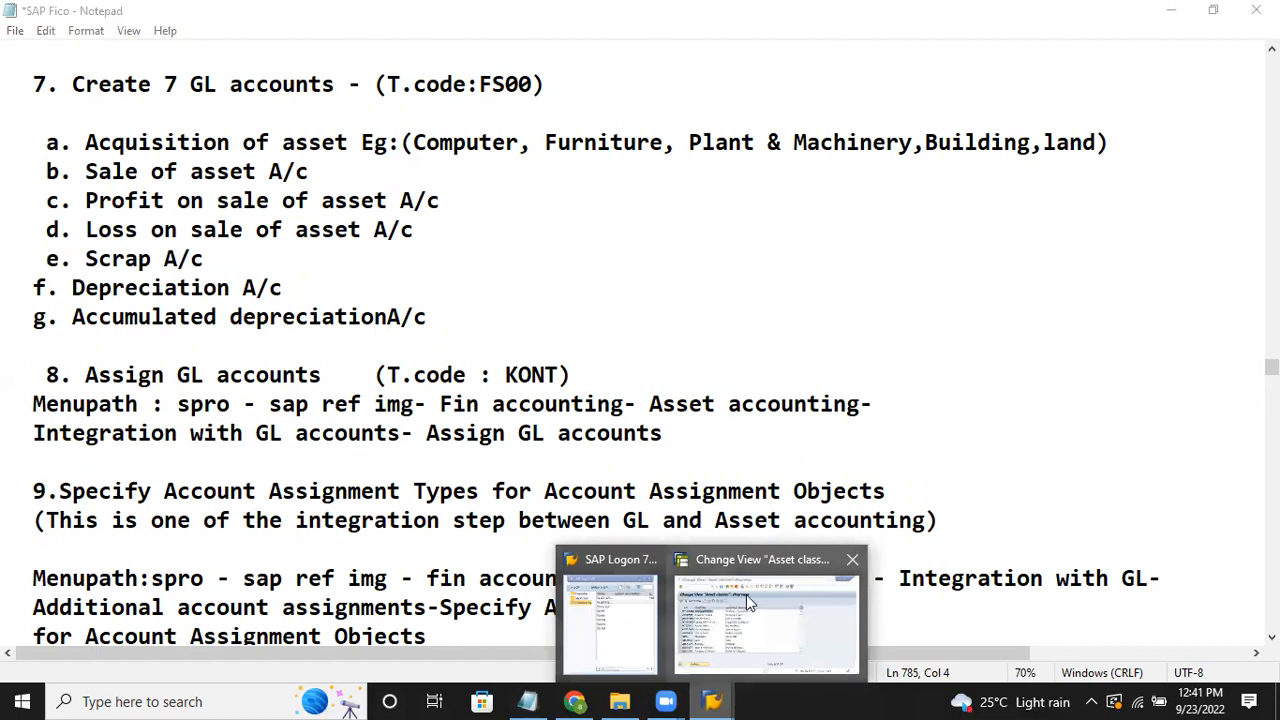
Step: Leave the asset classes with /n and start transaction FS00
click(746, 594)
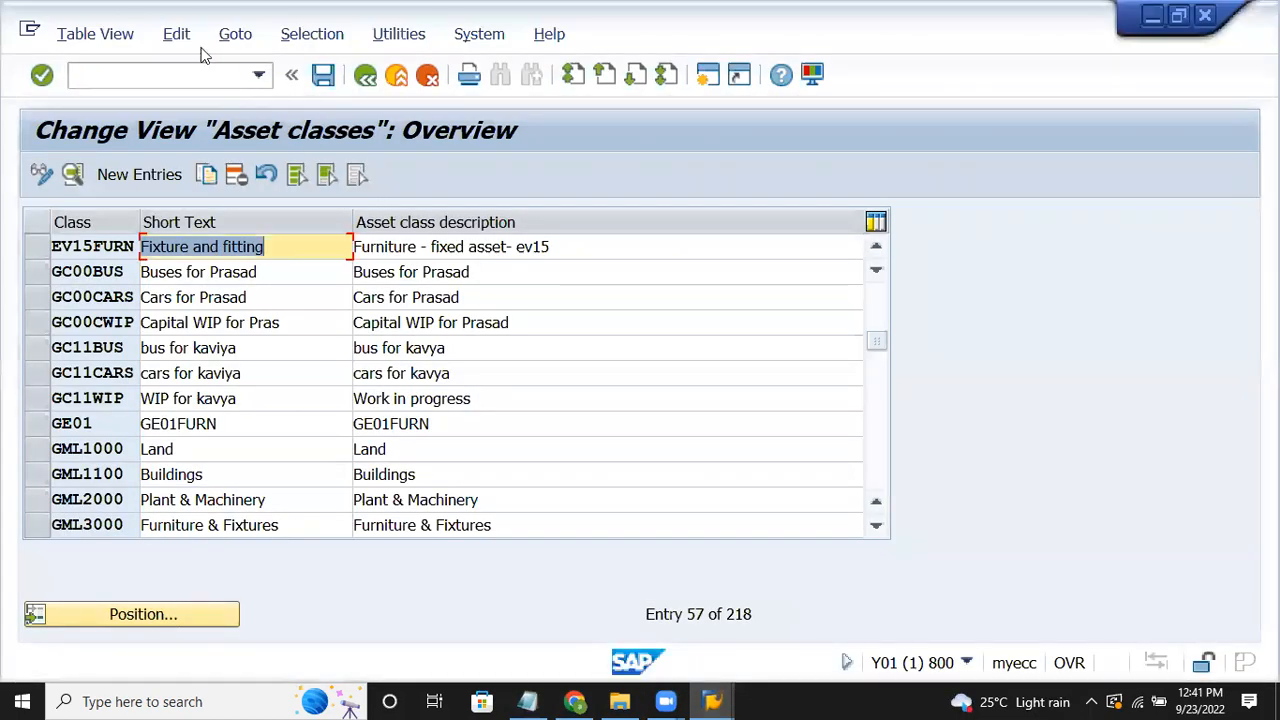
click(198, 73)
text(/n)
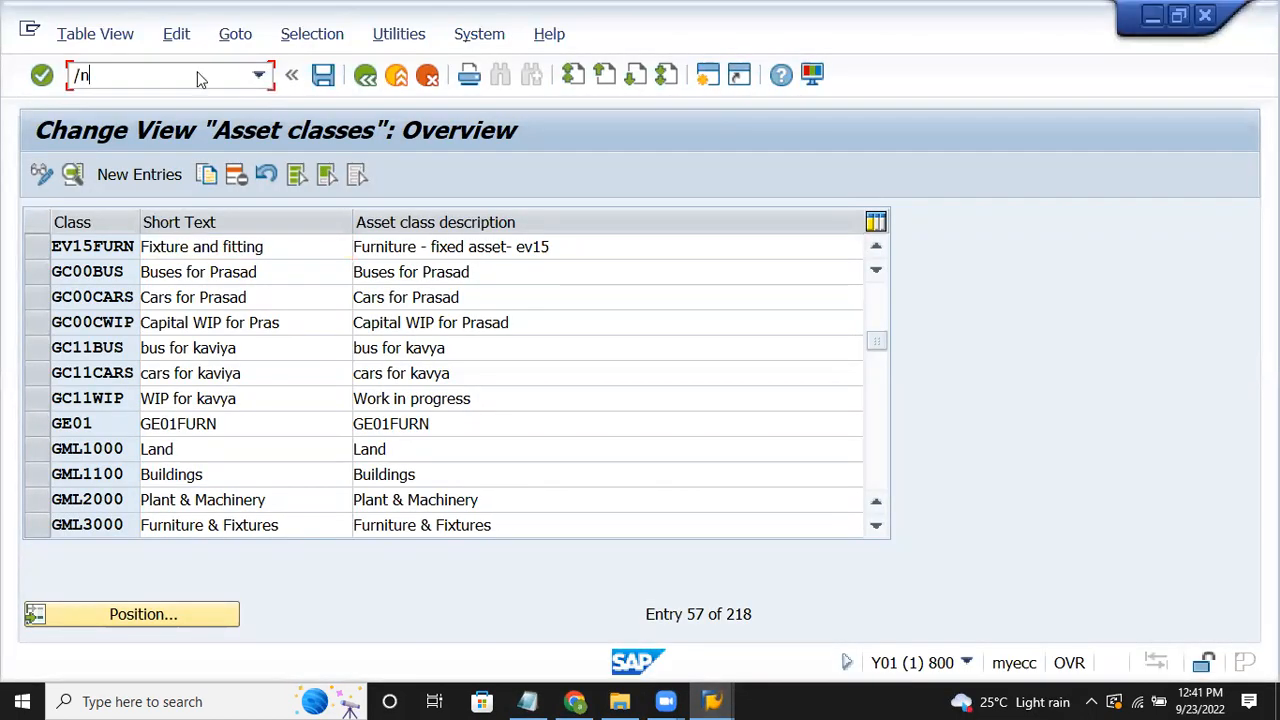
key(Return)
text(fs00)
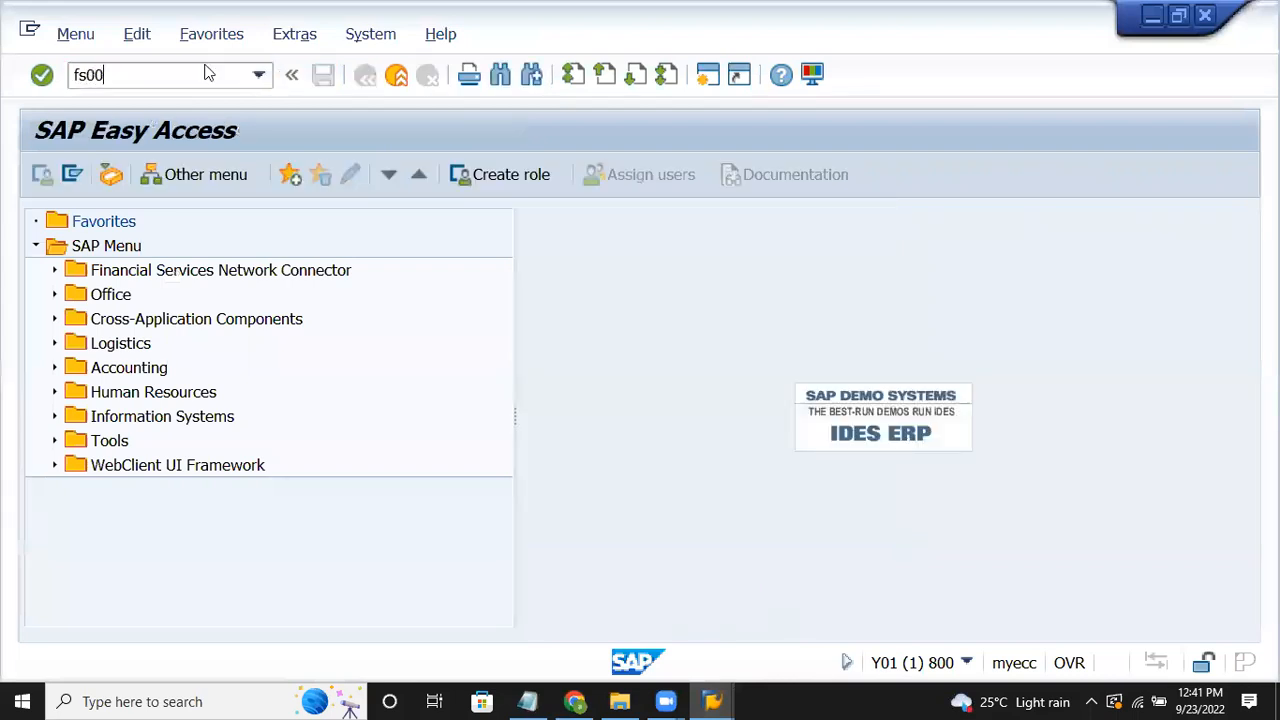
key(Return)
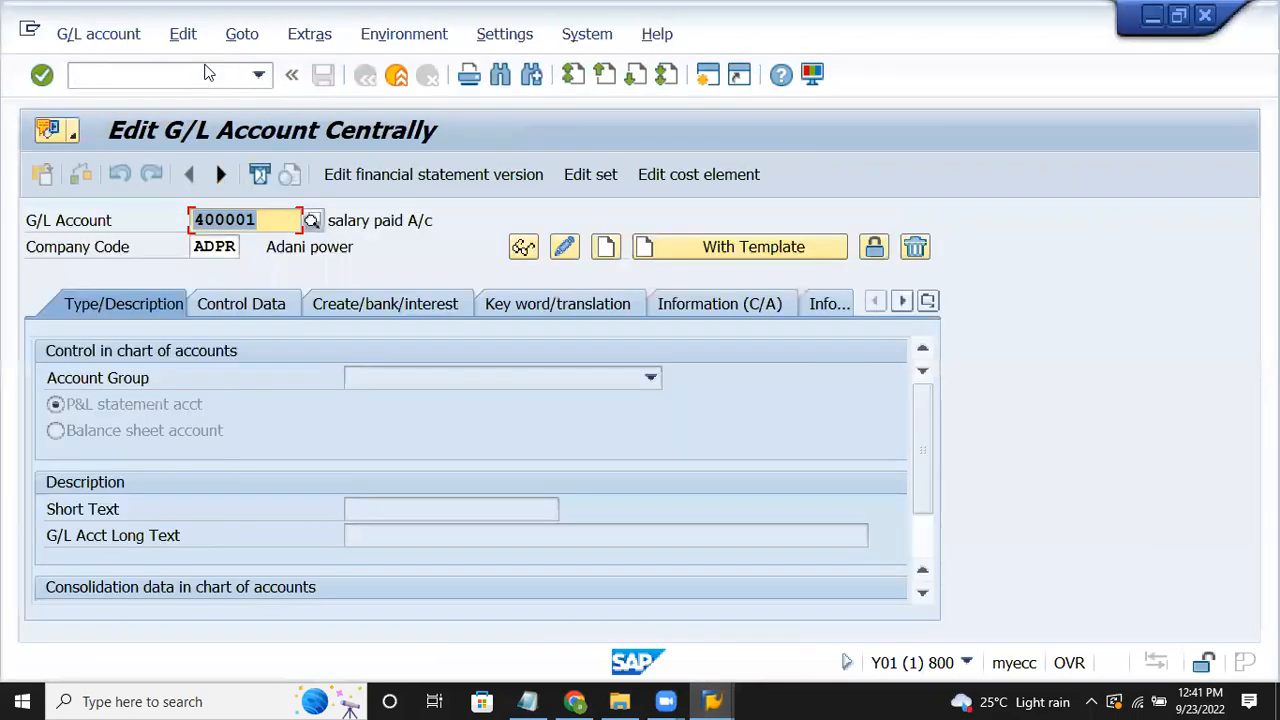
Step: Enter G/L account 200040 and change the company code from ADPR to EV15
text(20)
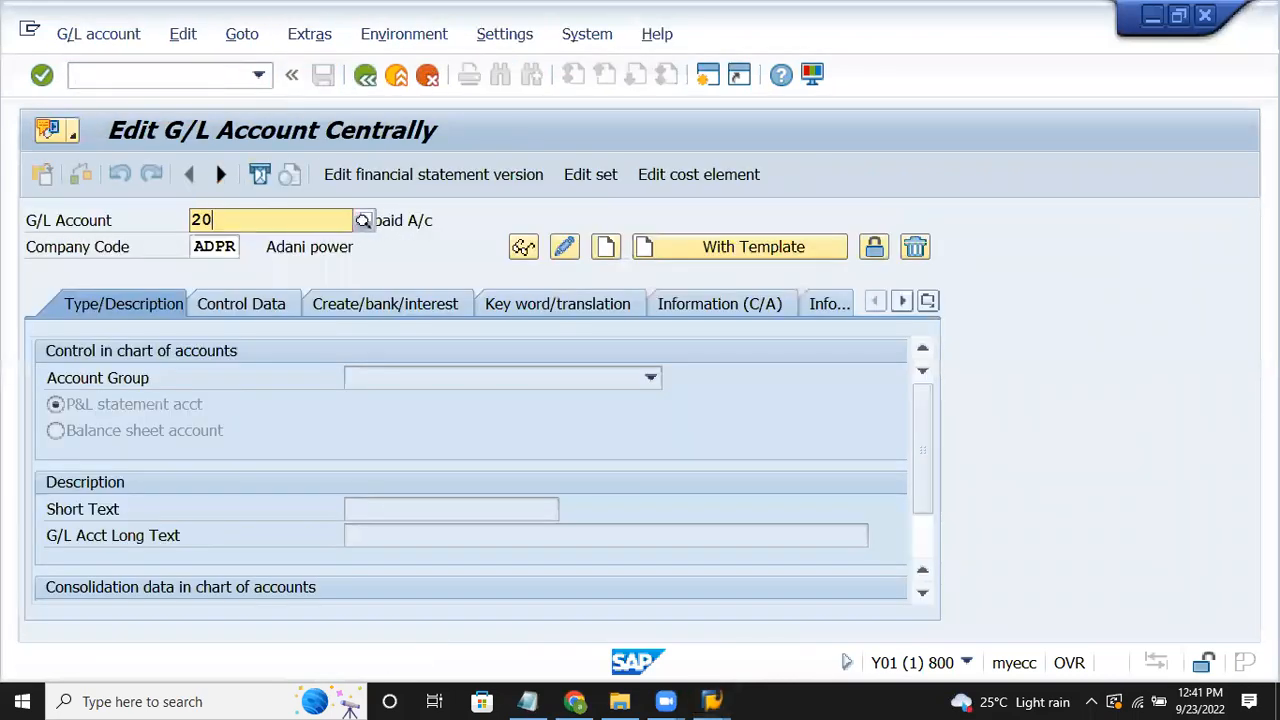
text(0040)
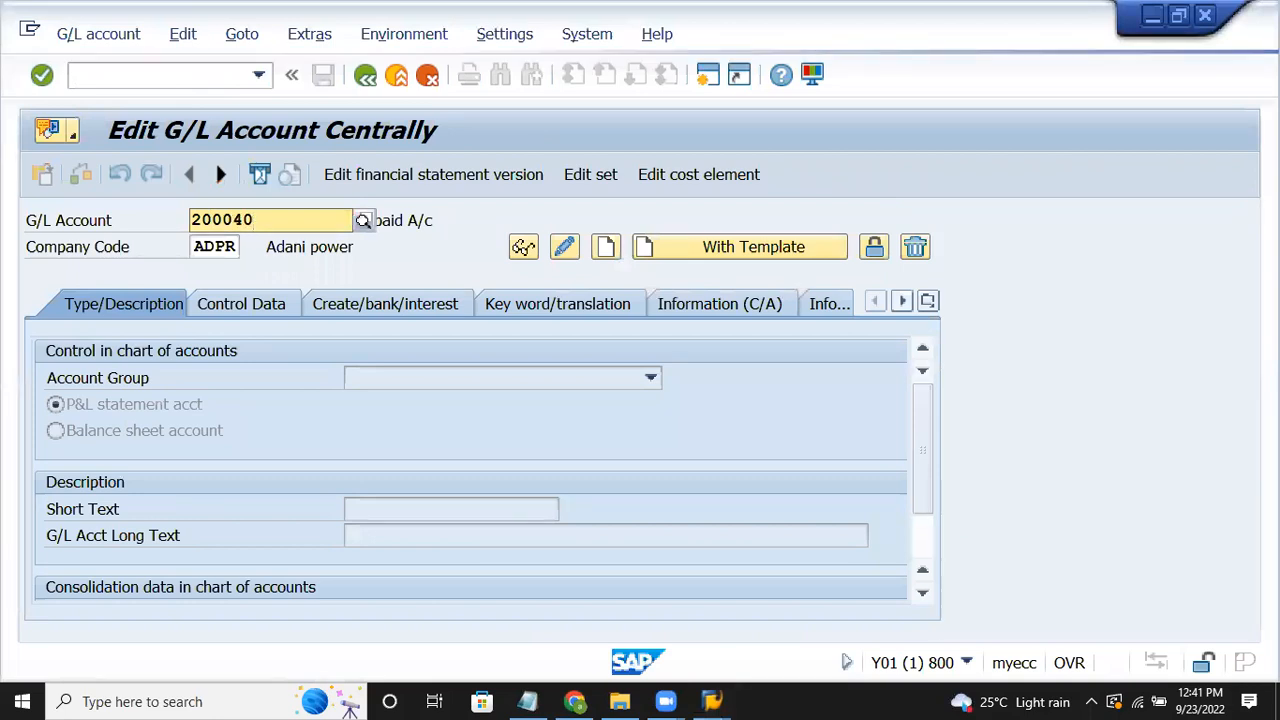
click(237, 247)
key(BackSpace)
key(BackSpace)
key(BackSpace)
key(BackSpace)
text(ev15)
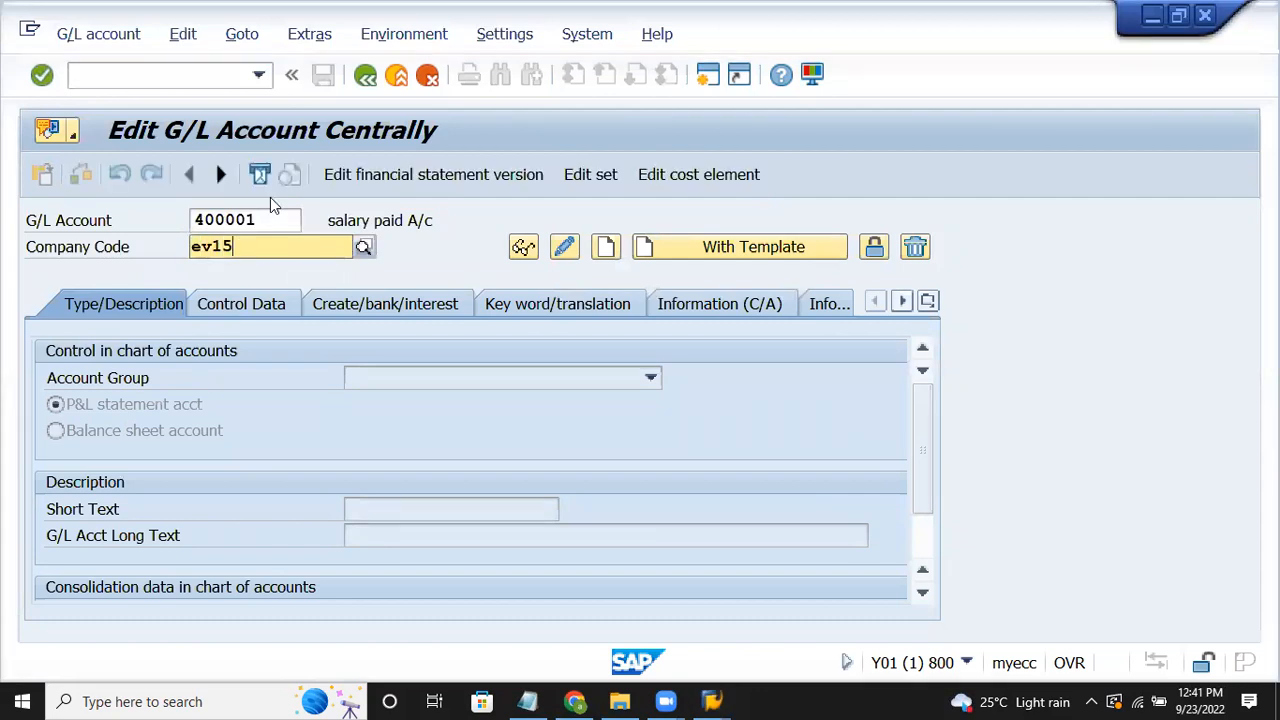
key(Return)
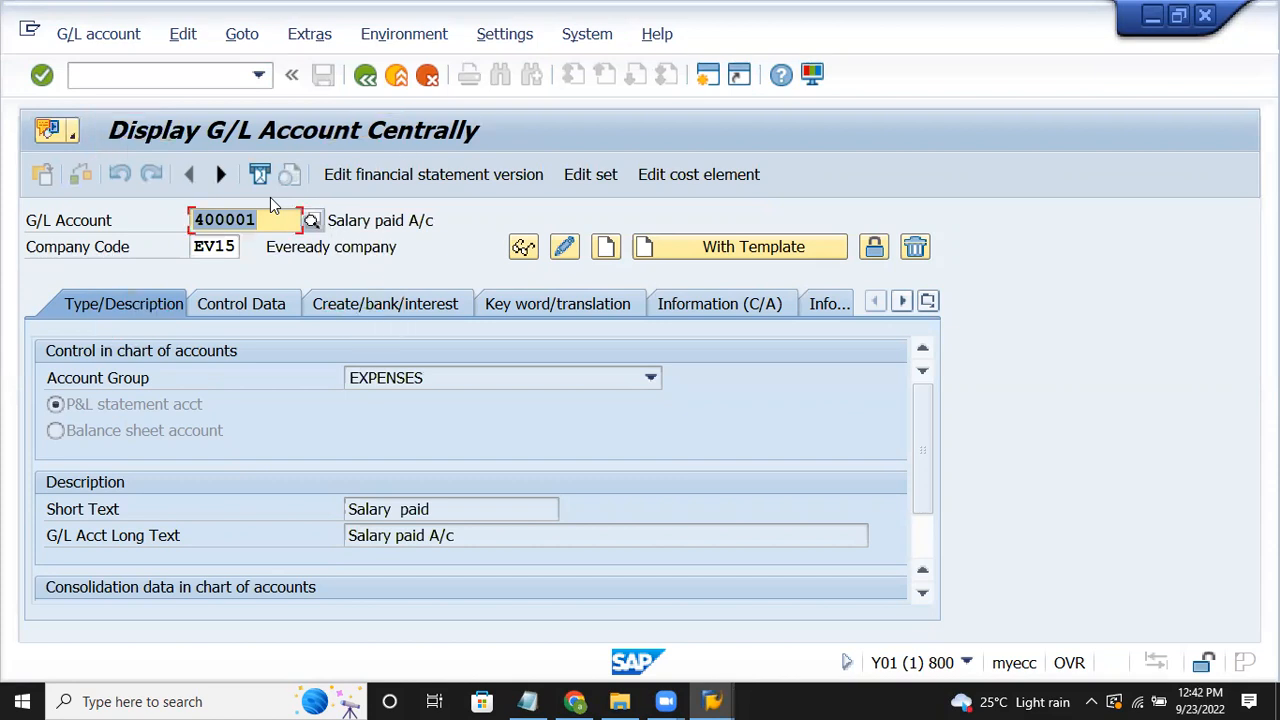
Step: Correct the account number to 200040 and load it for company code EV15
text(40003)
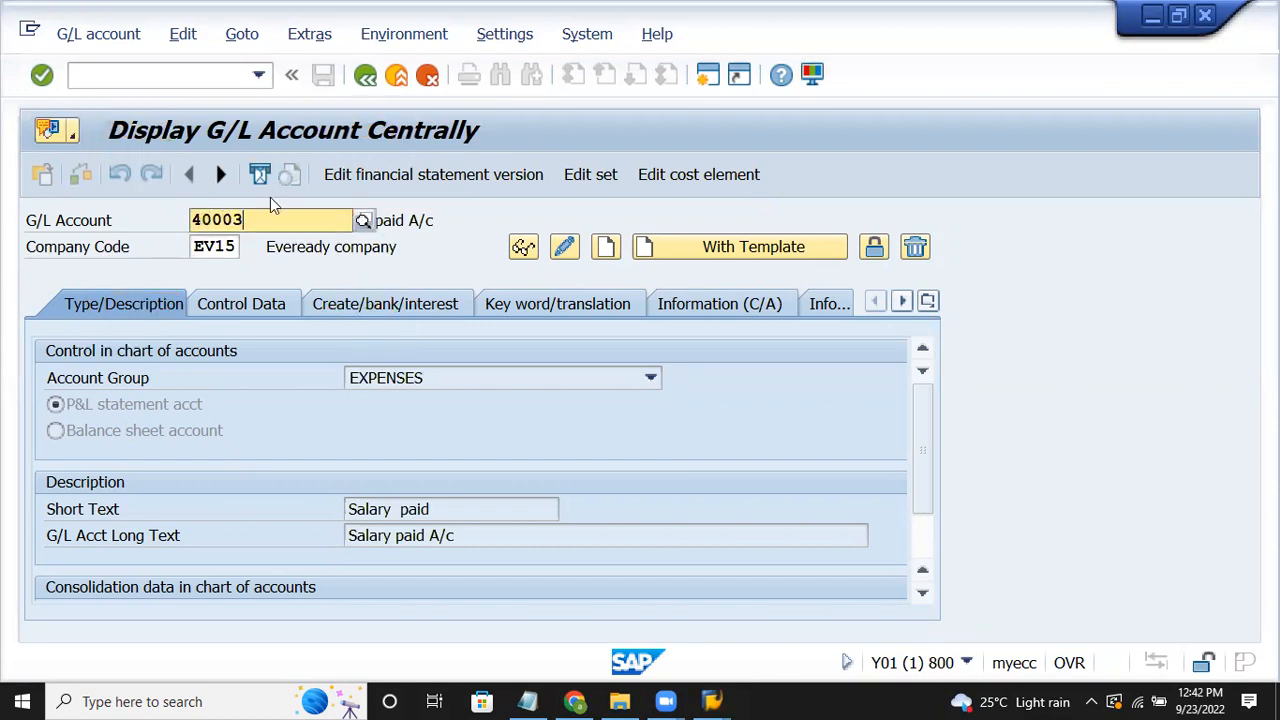
key(BackSpace)
text(40)
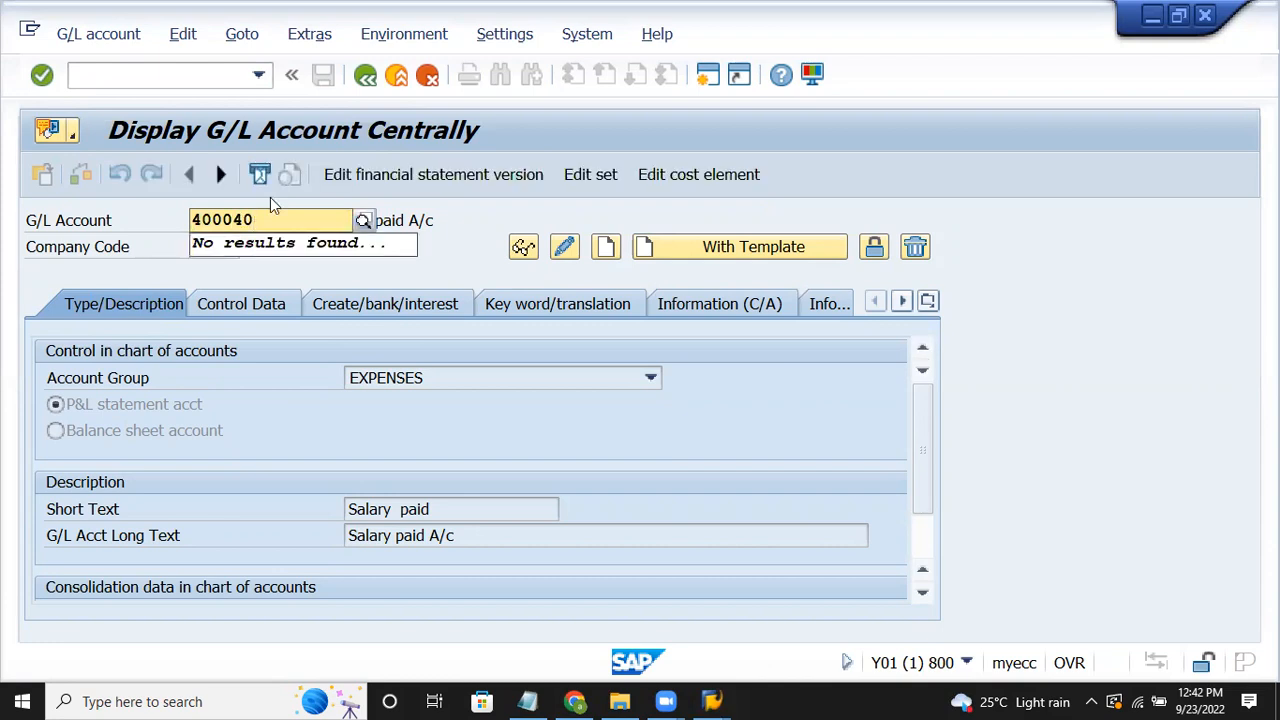
key(BackSpace)
key(BackSpace)
key(BackSpace)
key(BackSpace)
key(BackSpace)
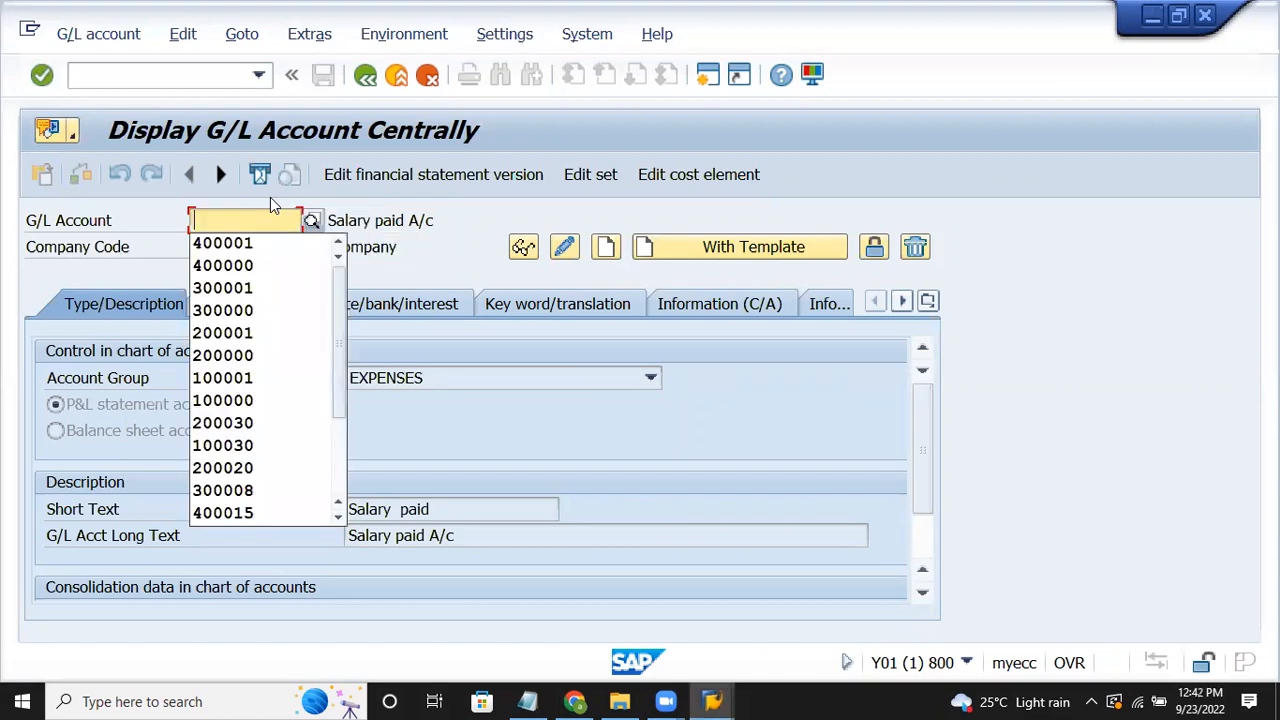
text(000)
key(BackSpace)
key(BackSpace)
key(BackSpace)
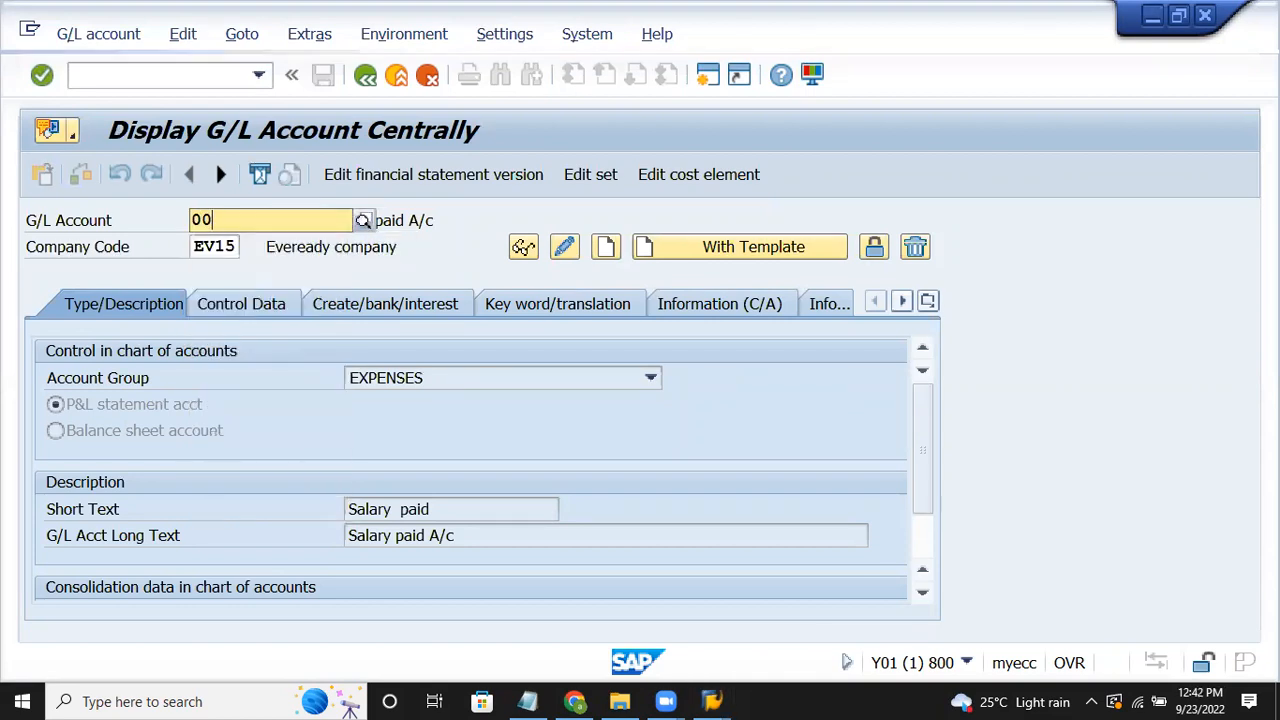
text(2000)
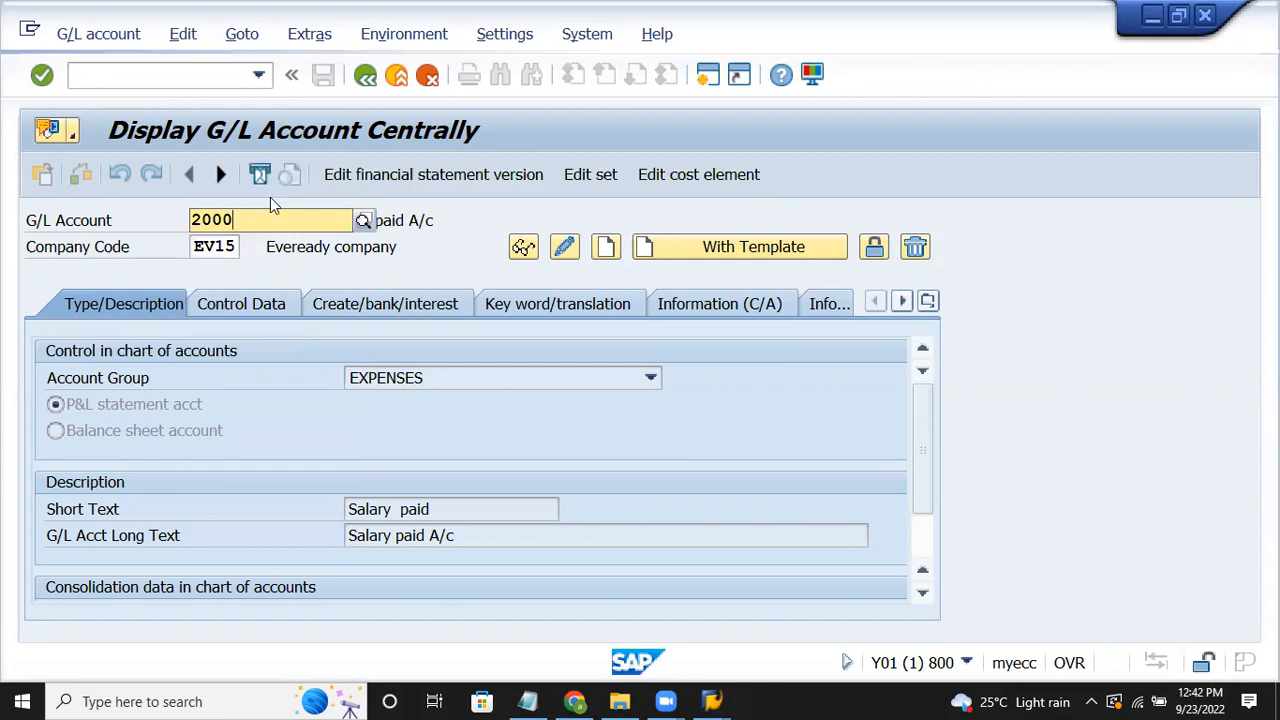
text(40)
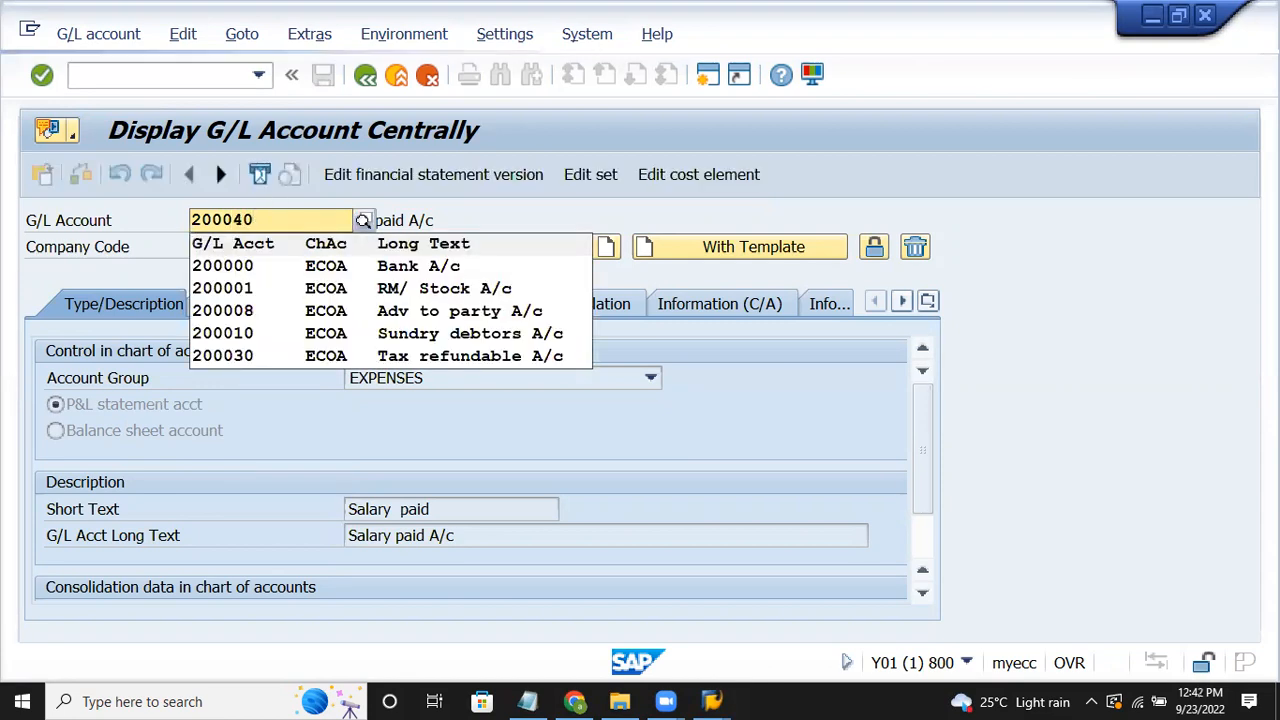
key(Return)
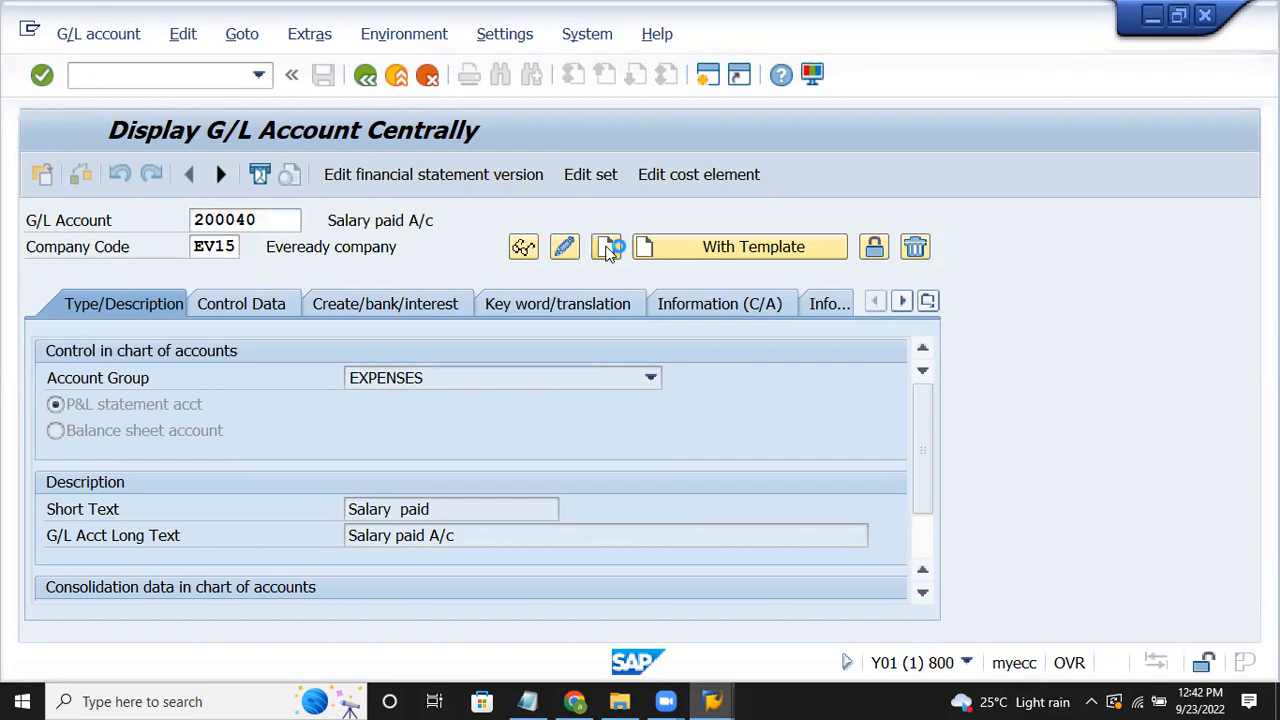
Step: Start creating G/L account 200040 as an ASSETS-group balance sheet account
click(606, 247)
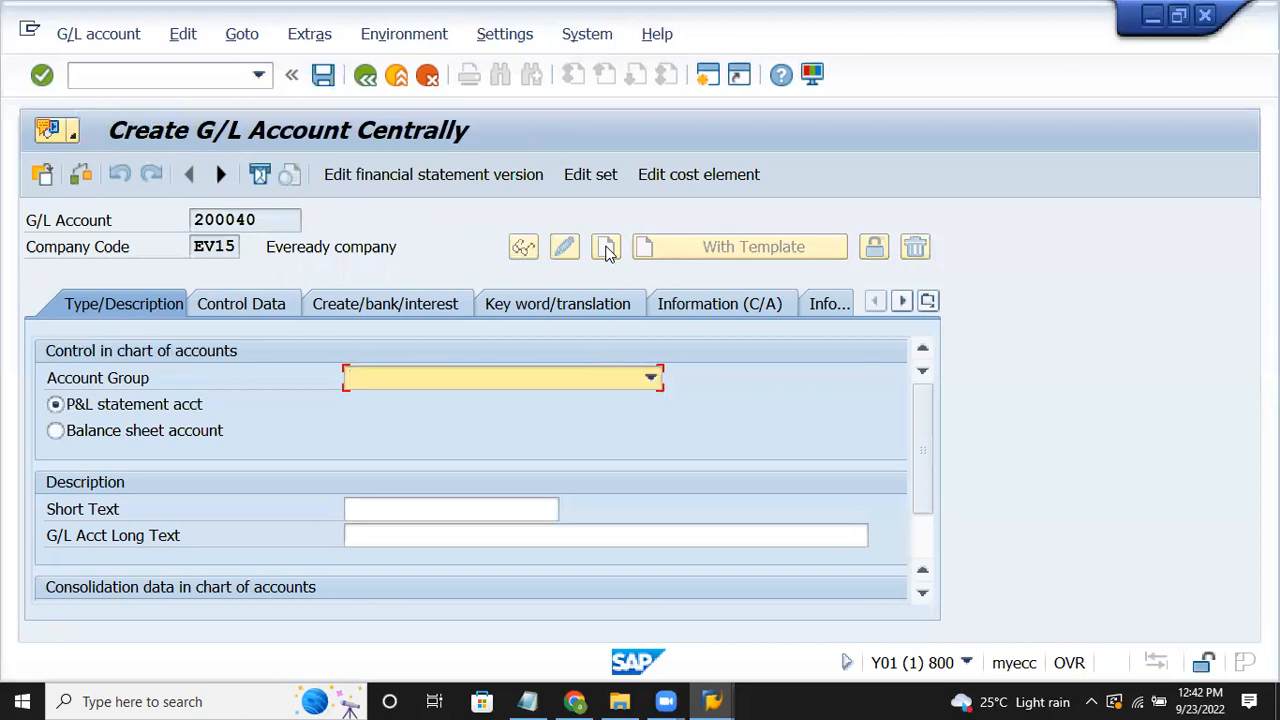
click(457, 369)
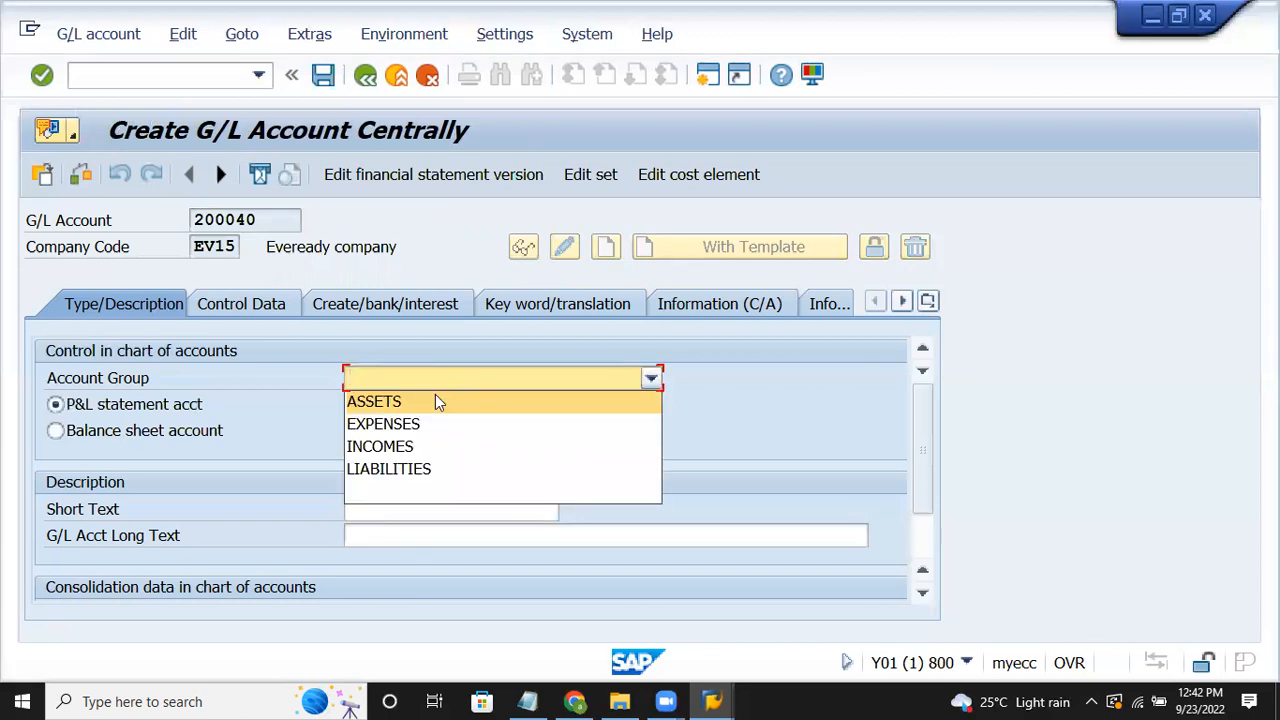
click(435, 398)
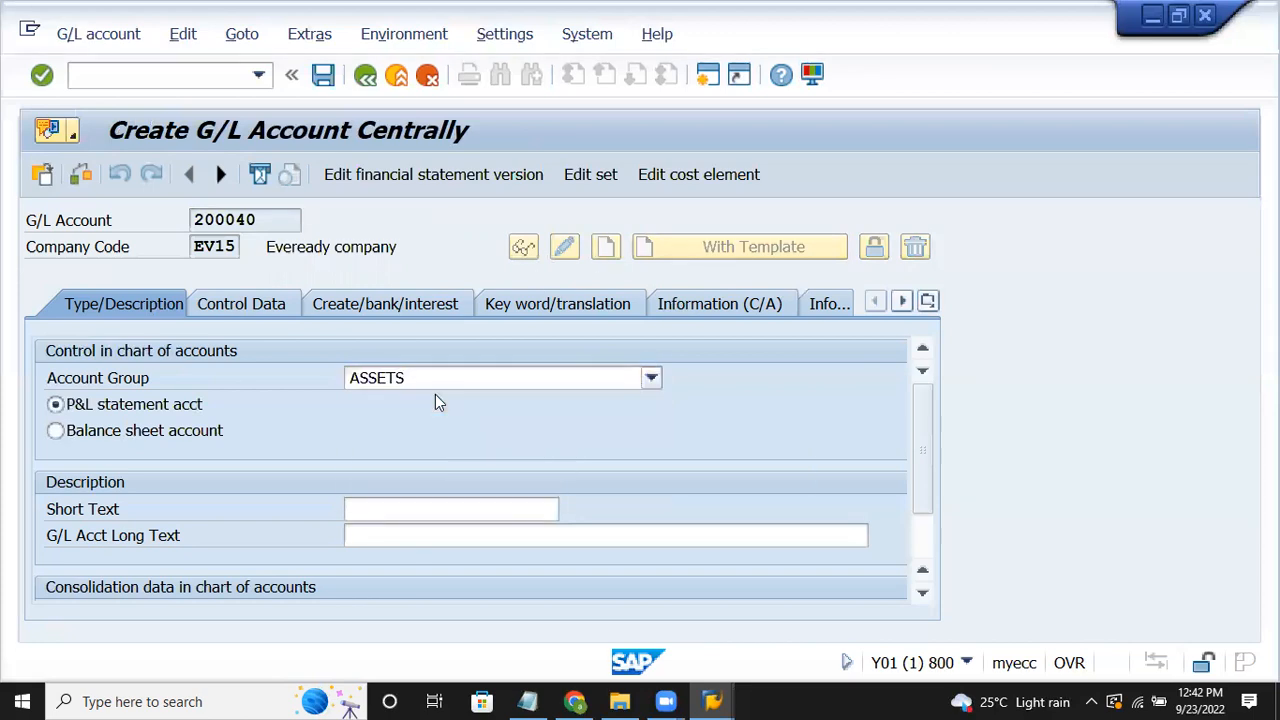
click(137, 429)
Step: Enter short text 'Furniture' and long text 'Furniture A/c' for the account
click(371, 507)
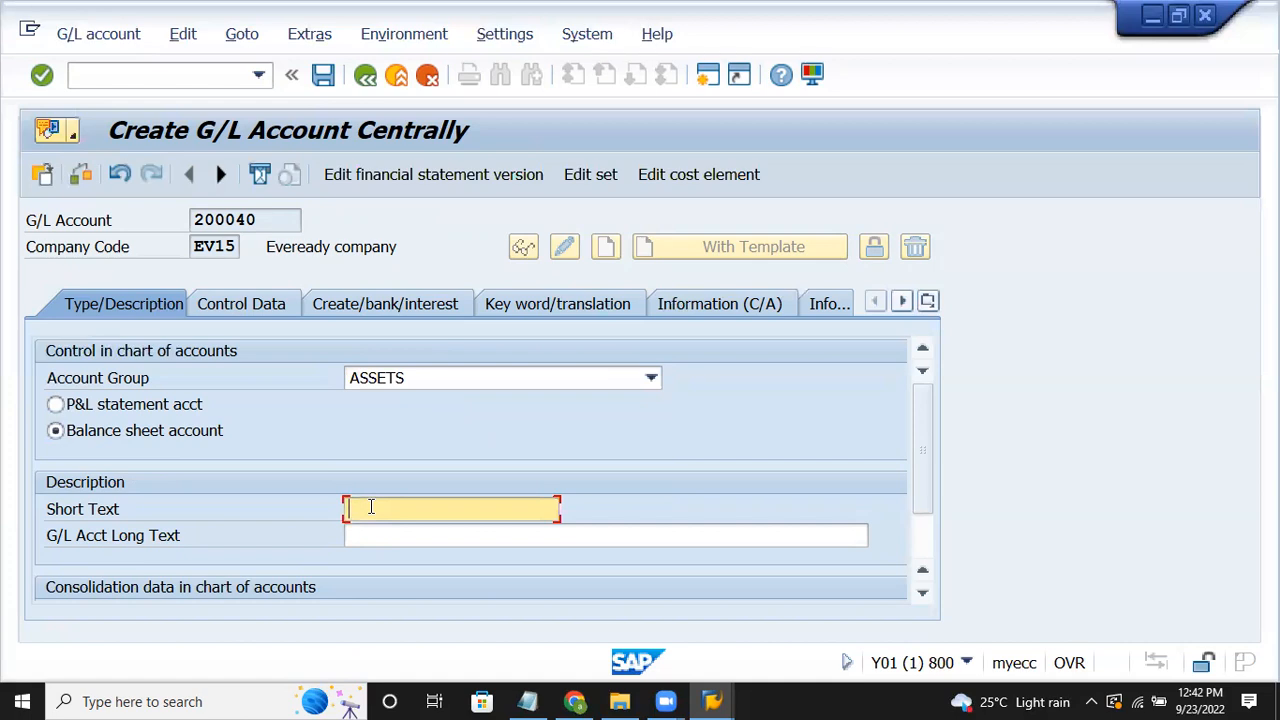
text(Furniture)
key(Tab)
text(Furni)
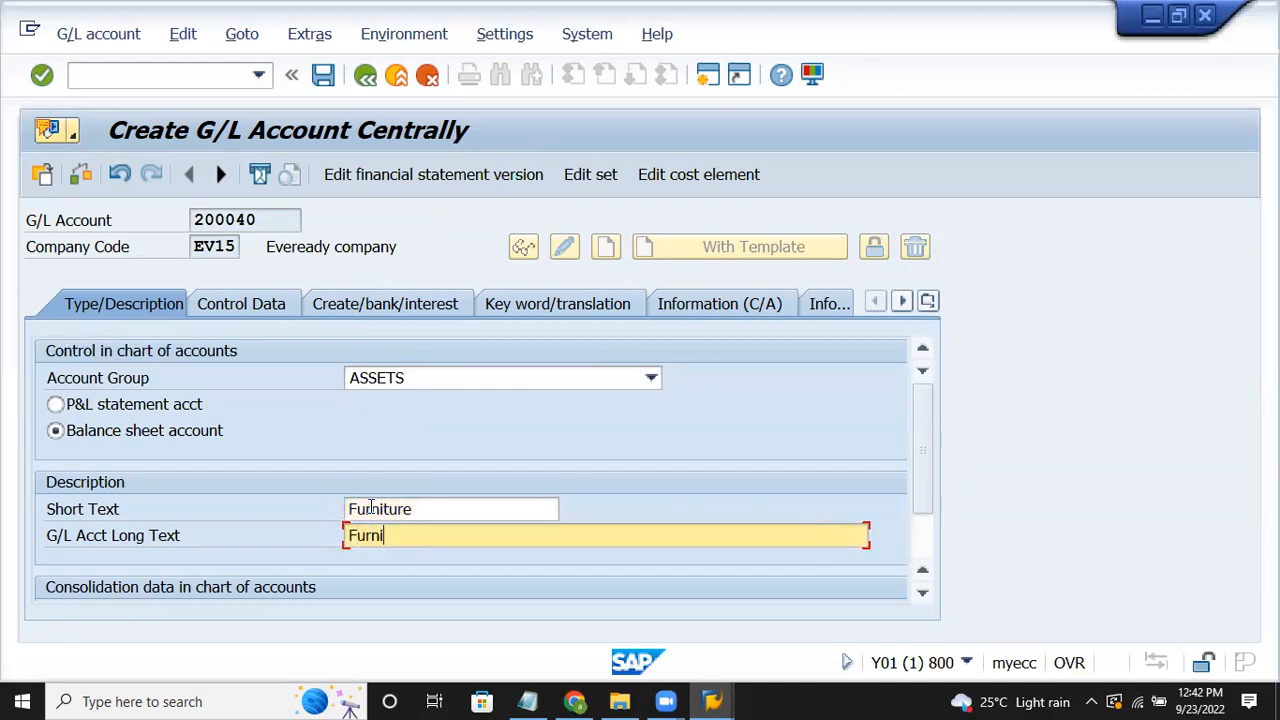
text(tu)
click(276, 306)
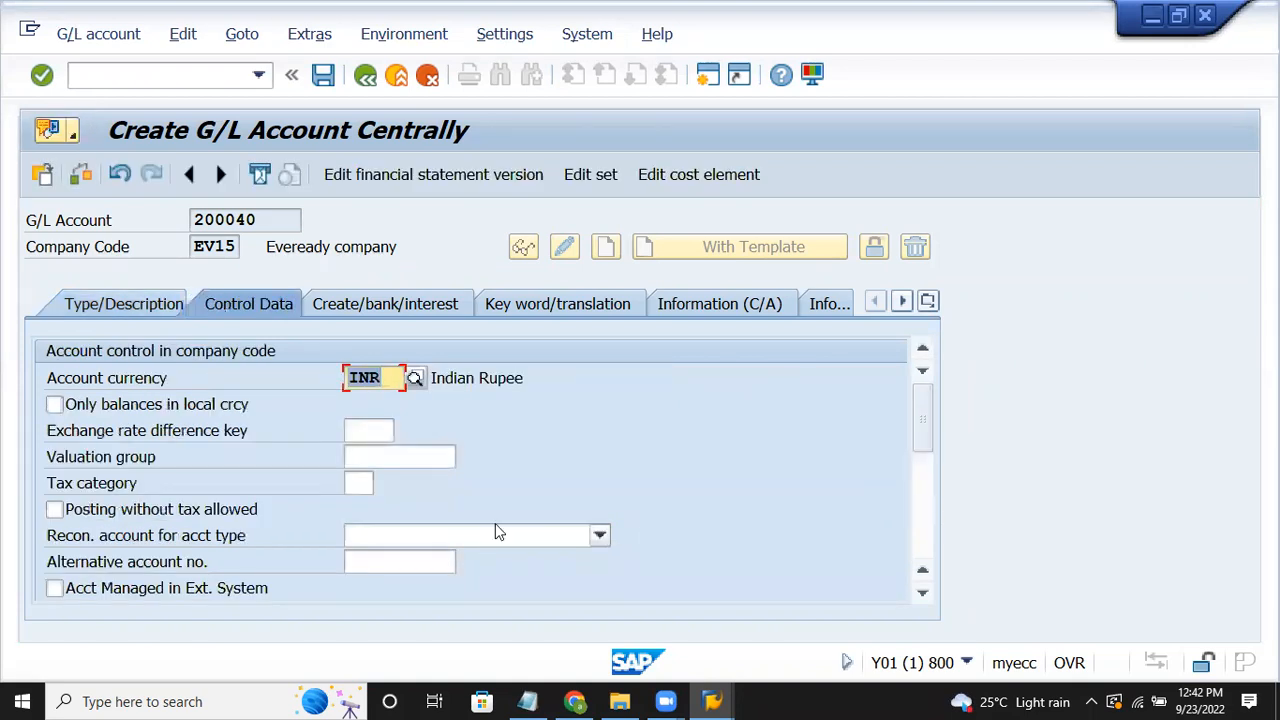
Step: Set reconciliation account type Assets, tick line item display, and choose sort key 018 (Asset number)
click(495, 527)
click(451, 557)
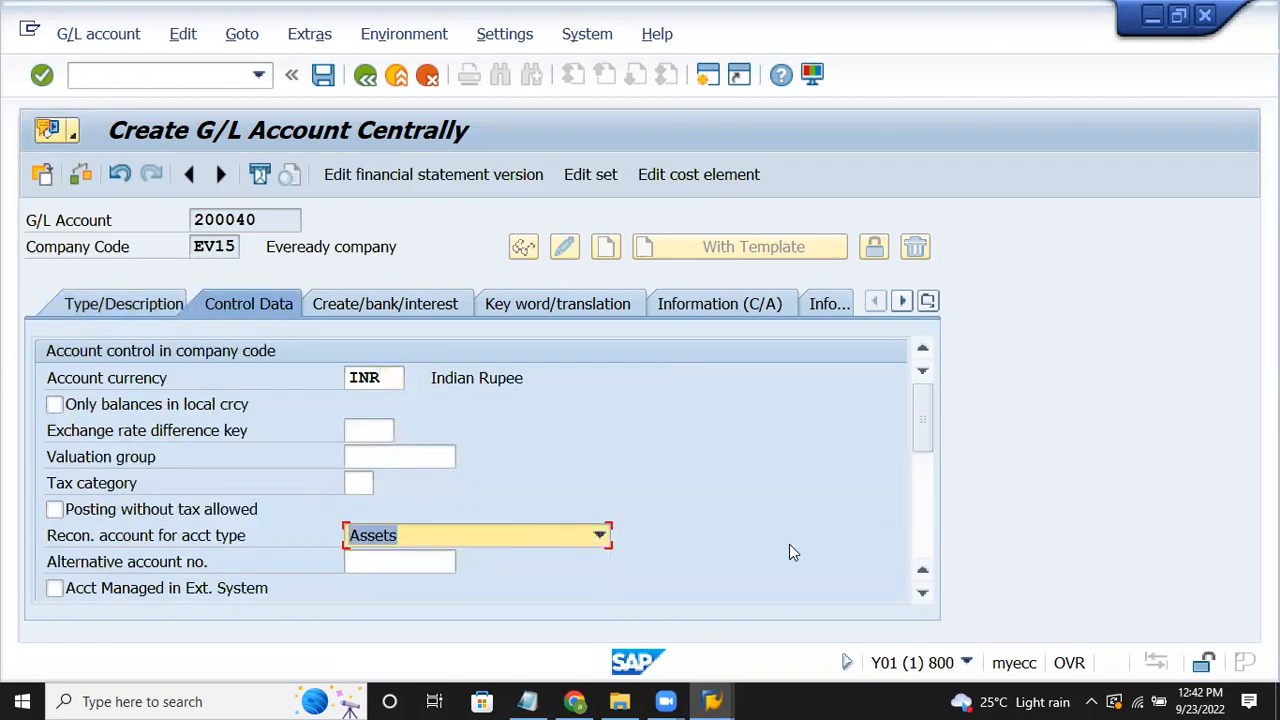
key(Tab)
key(Tab)
key(Tab)
key(Tab)
key(Tab)
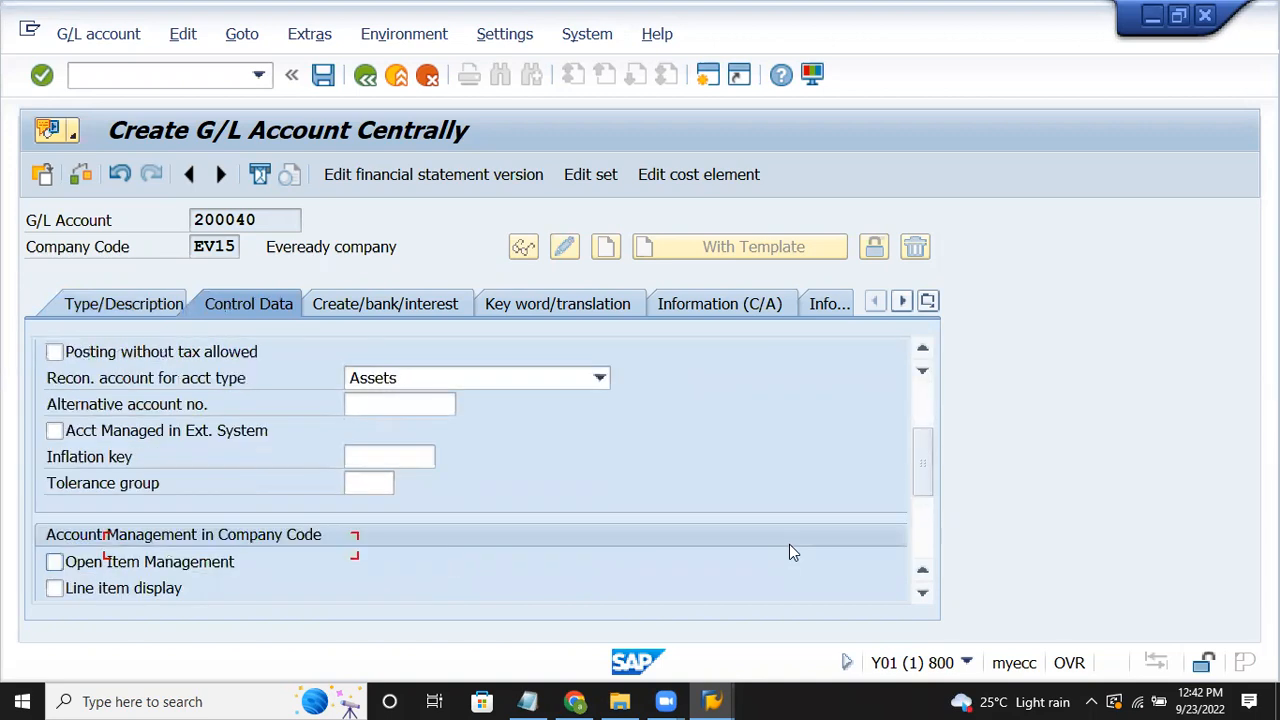
key(Tab)
key(Tab)
text(00)
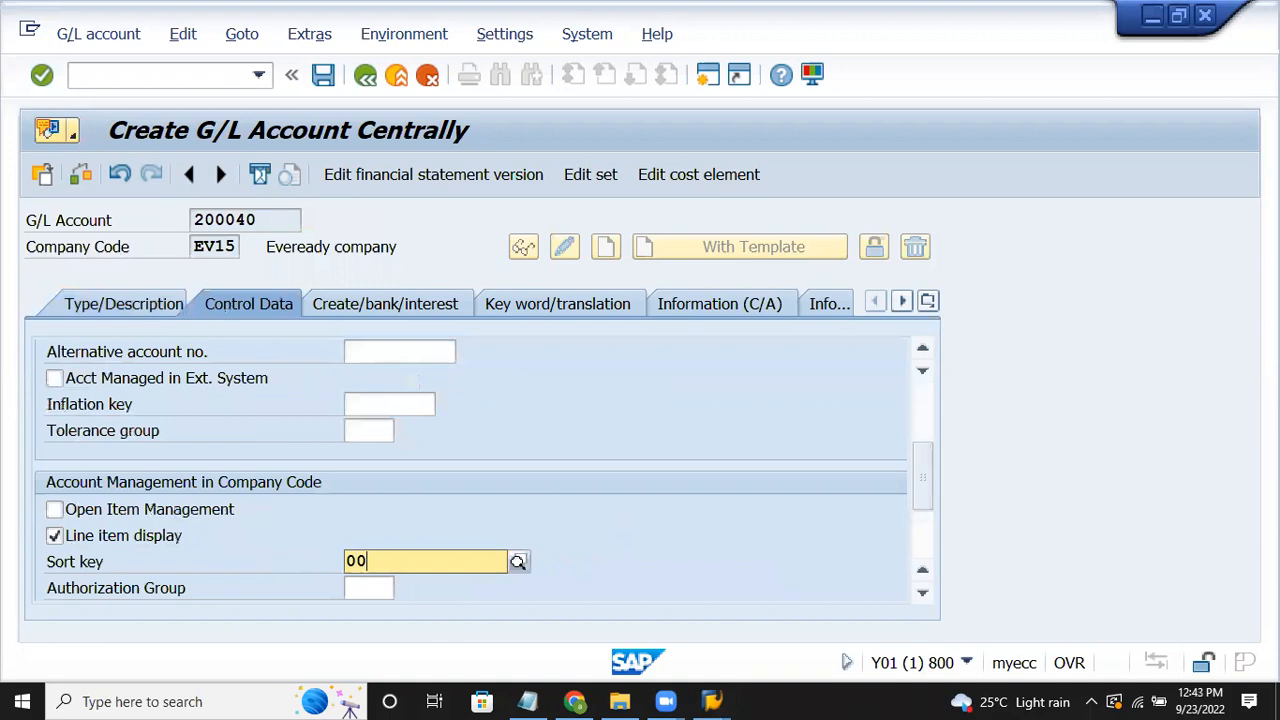
key(BackSpace)
text(18)
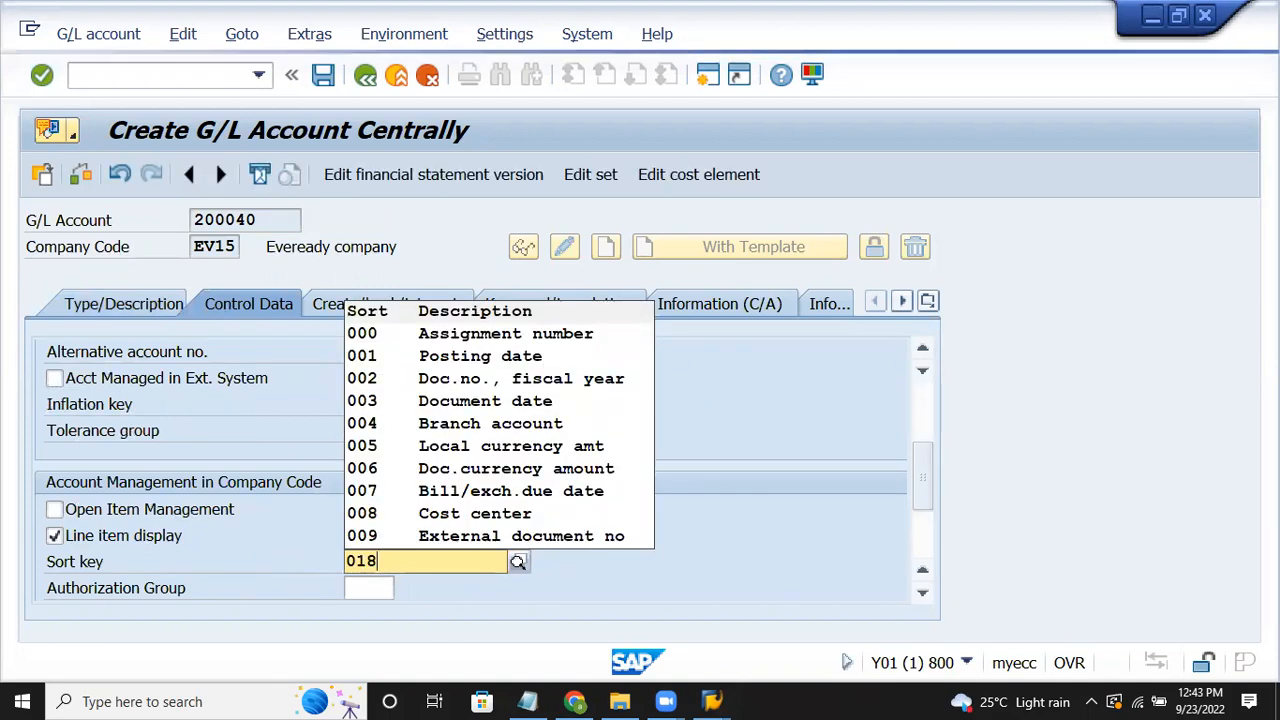
click(904, 377)
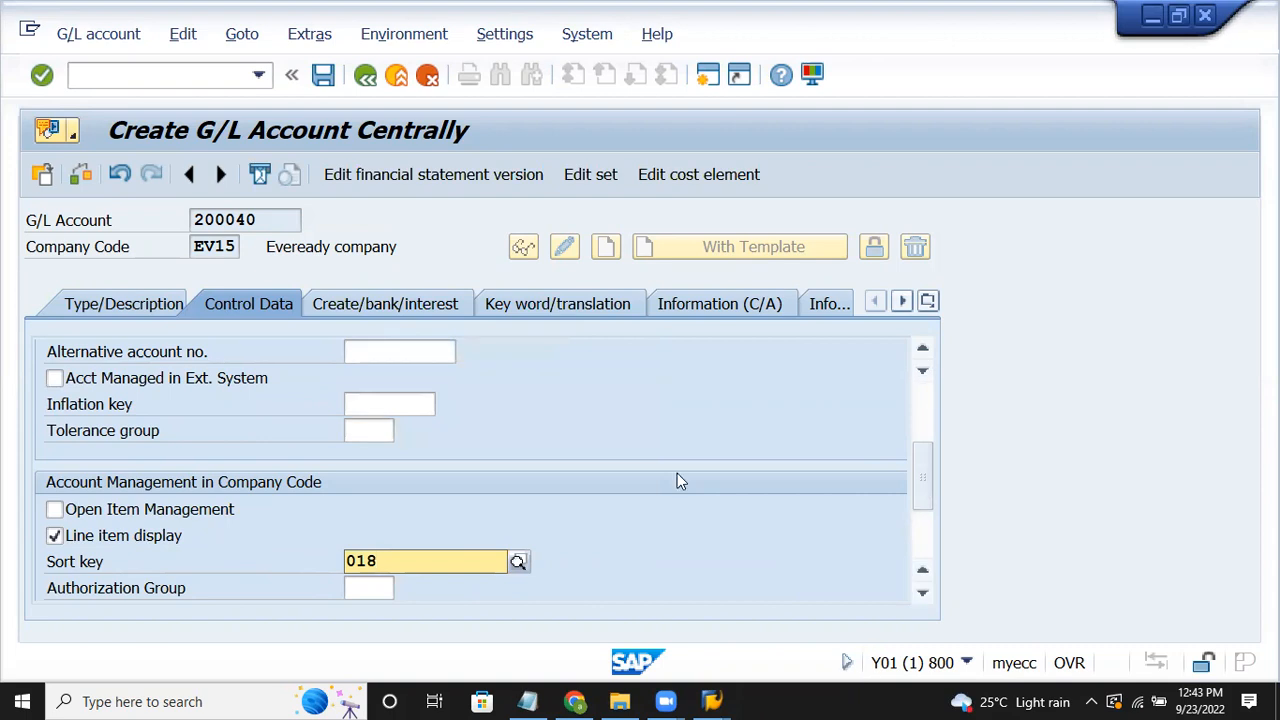
text(18)
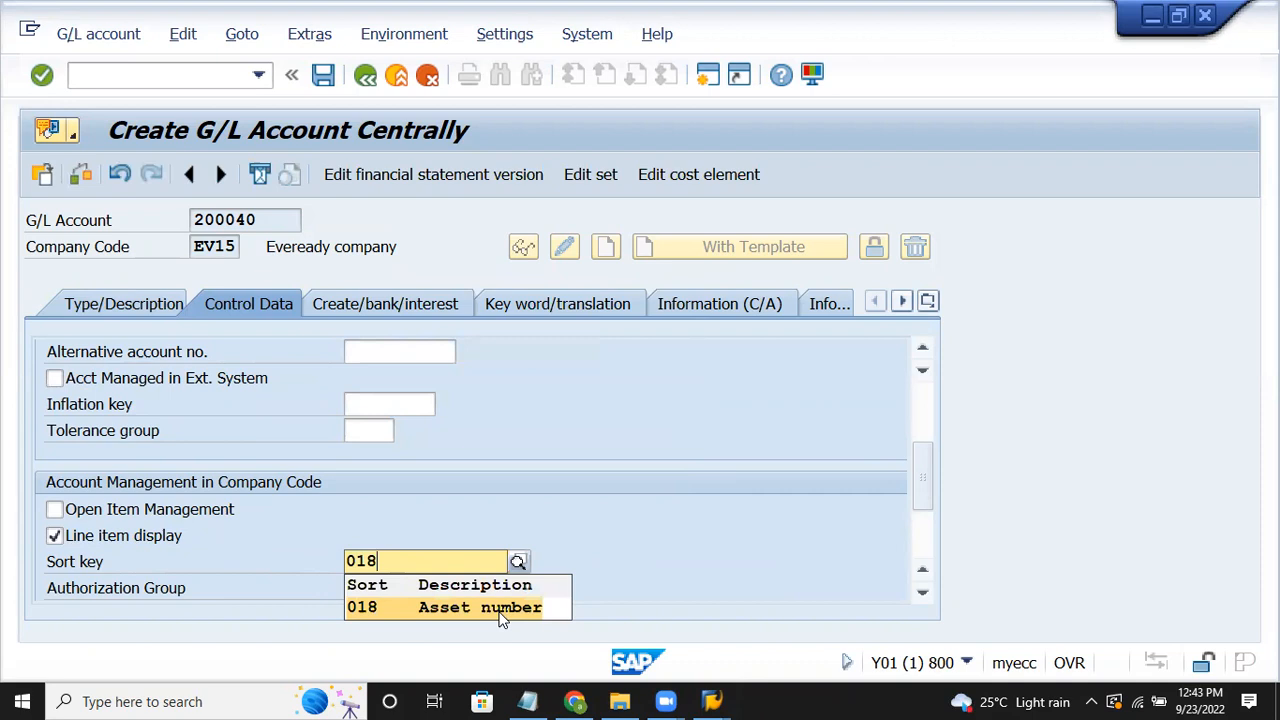
click(502, 617)
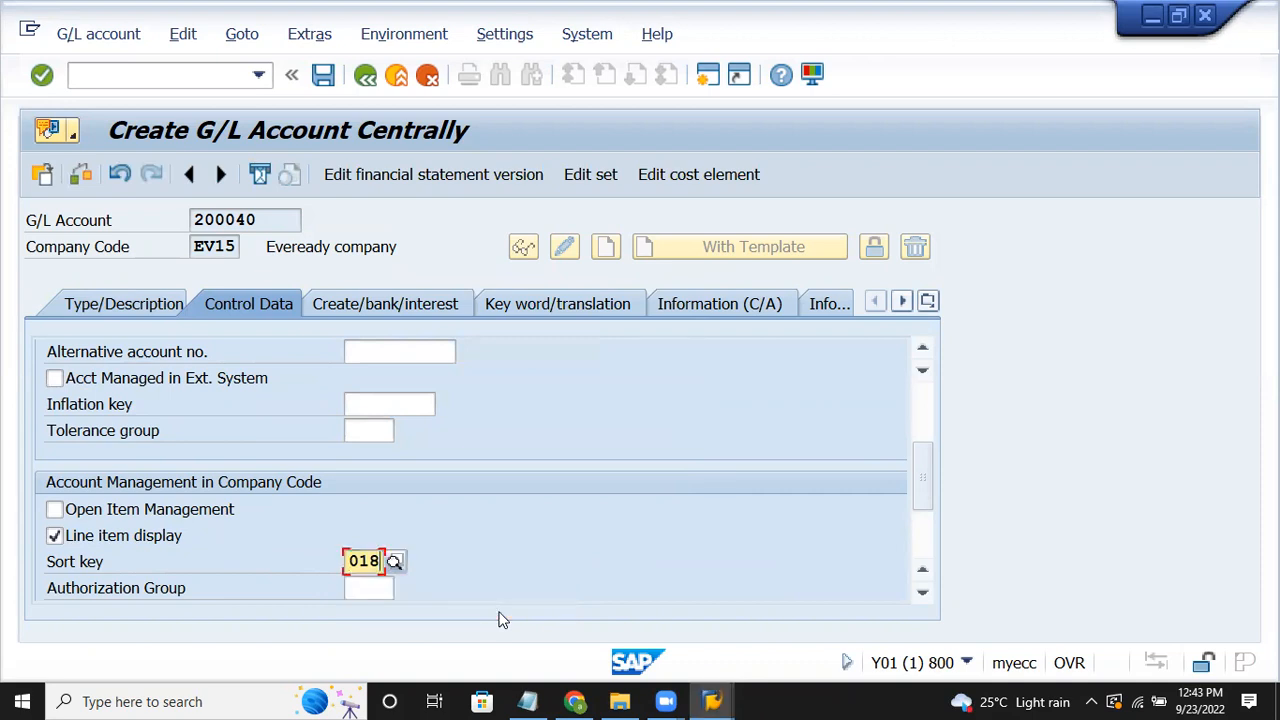
Step: Give account 200040 field status group G067 and save it
click(425, 313)
text(g)
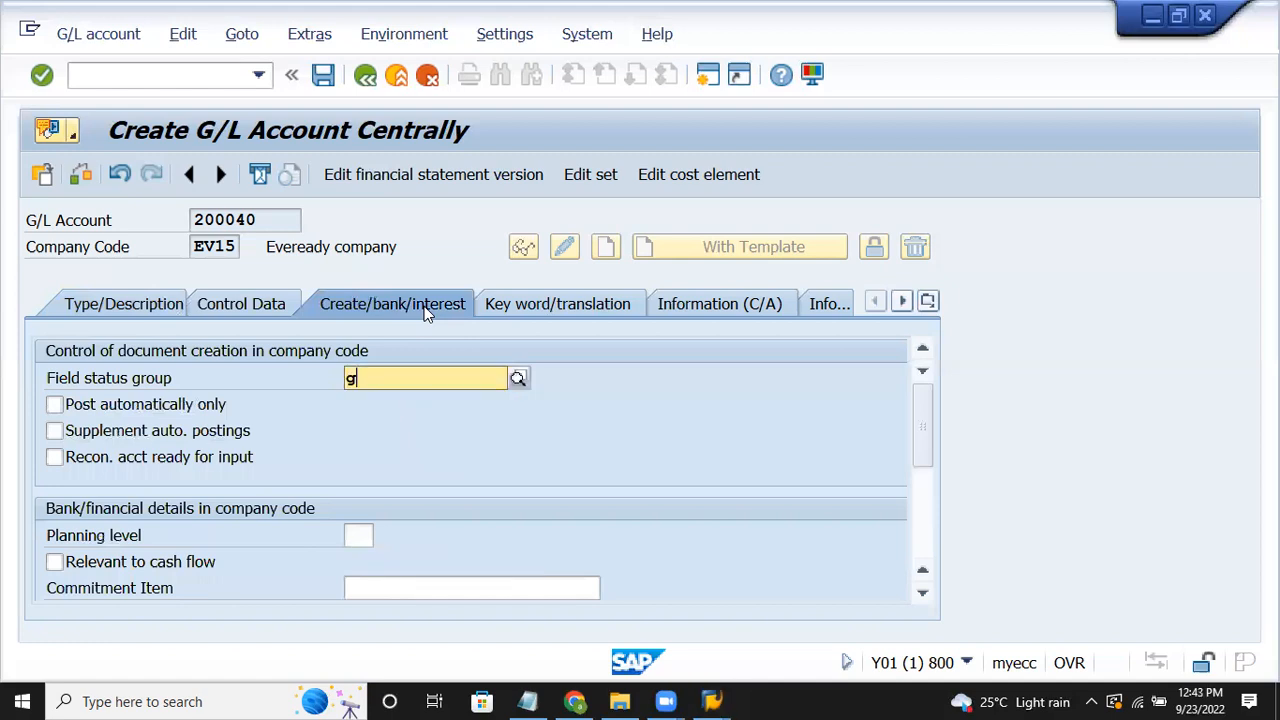
text(067)
key(Return)
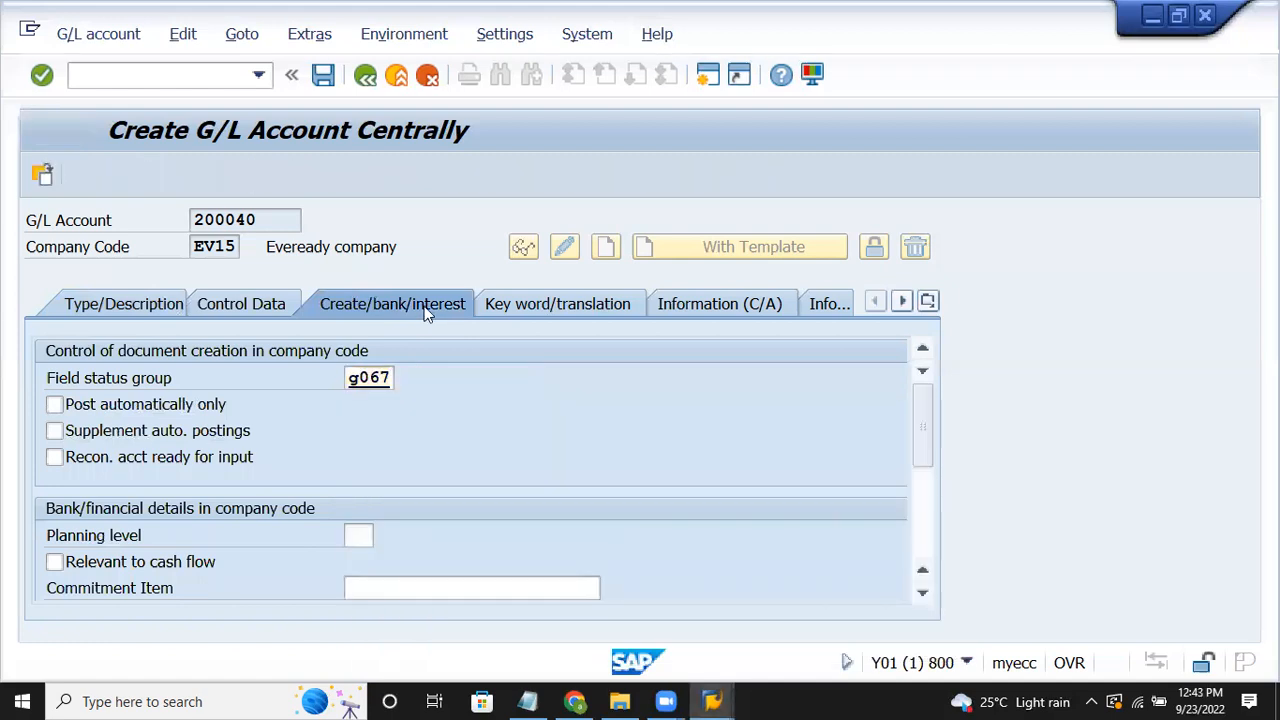
click(324, 76)
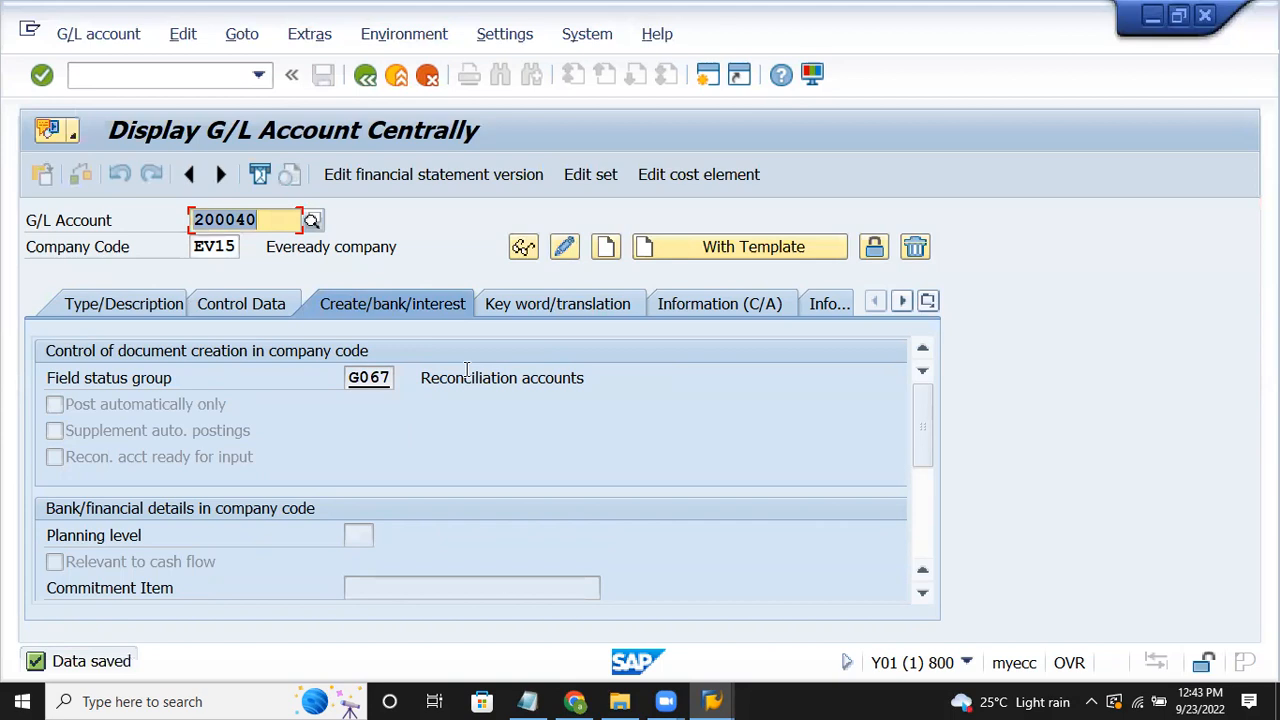
Step: Check the account list in the notes, then enter 300040 as the next G/L account
click(530, 700)
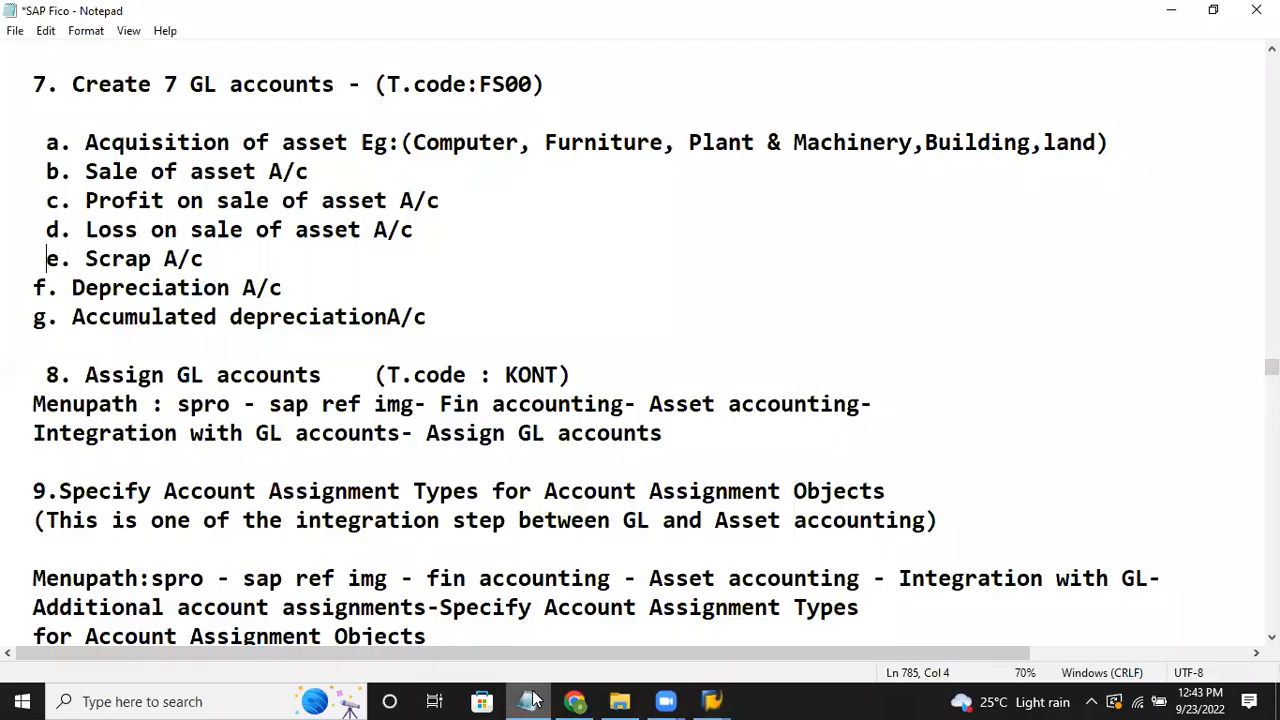
click(532, 700)
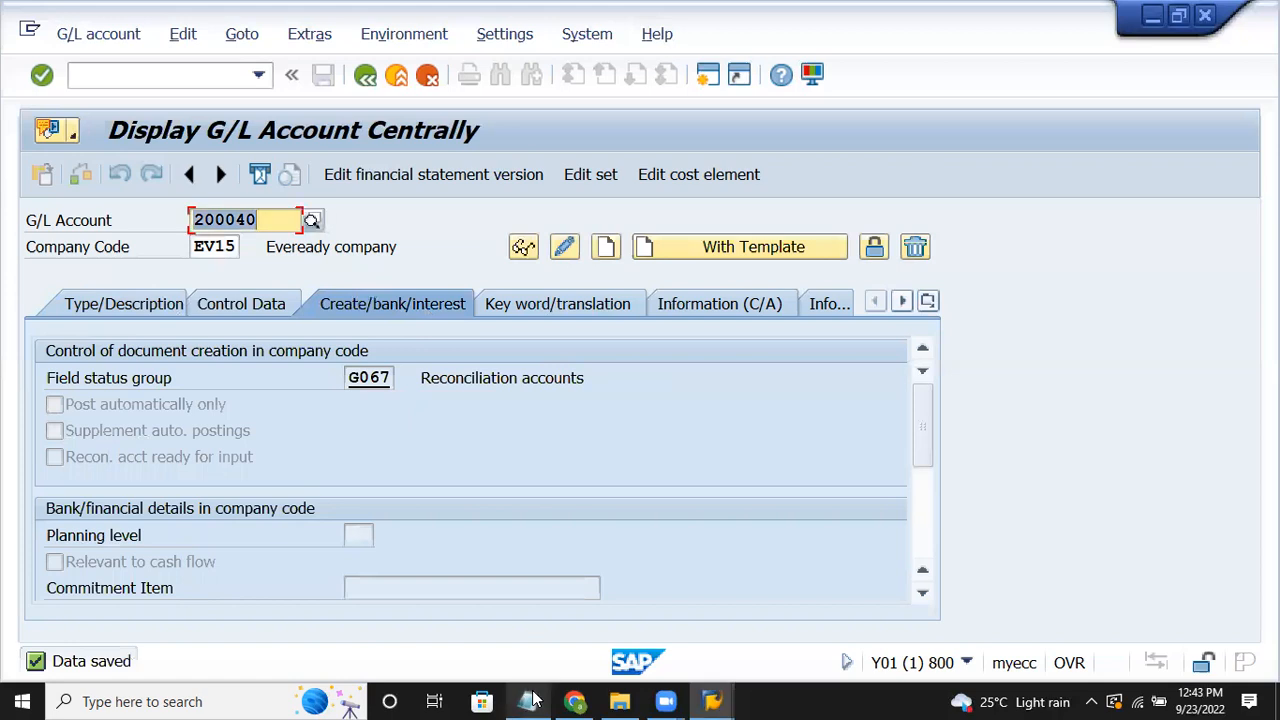
text(30004)
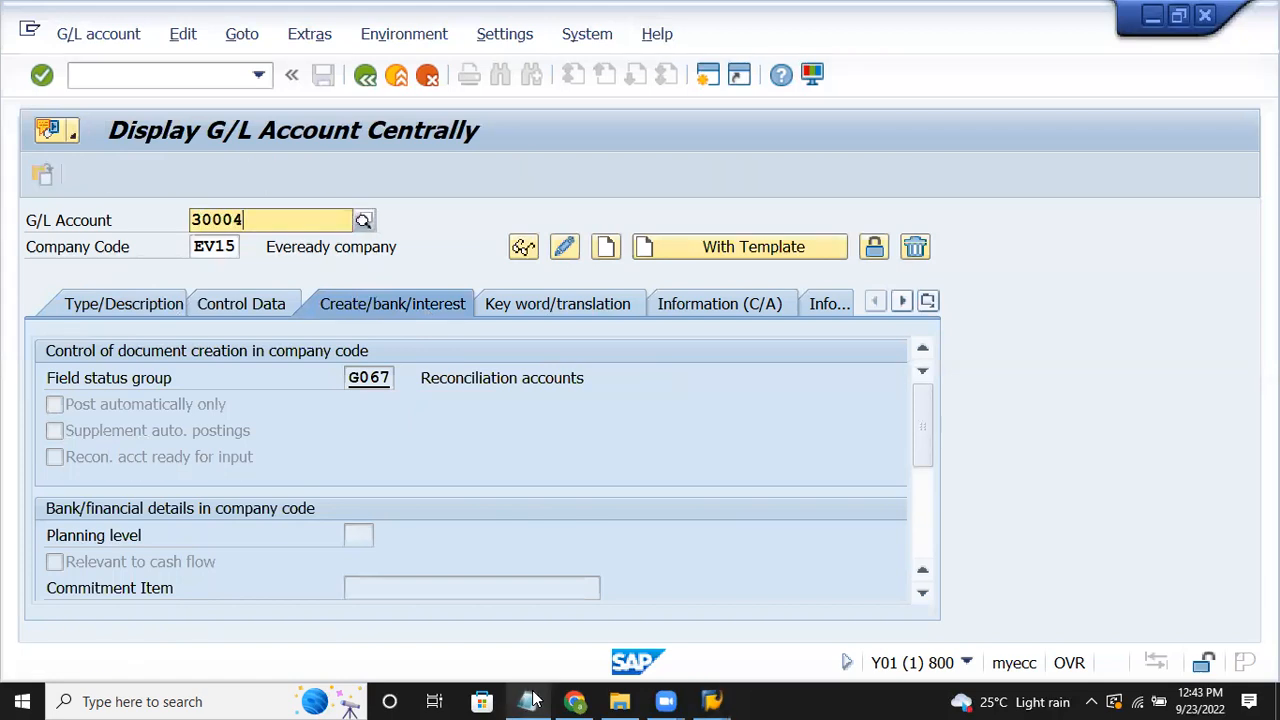
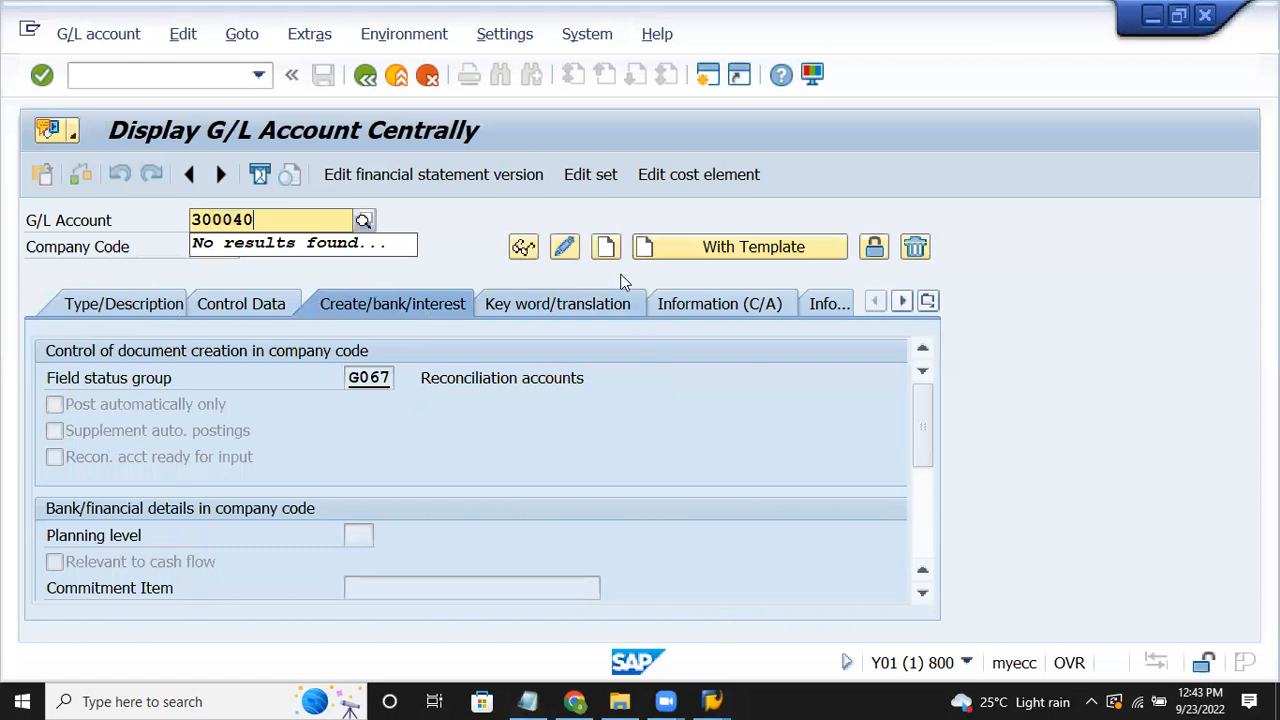
Step: Create account 300040 in group INCOMES with texts 'Sale of asset' and 'sale of asset A/c'
click(607, 246)
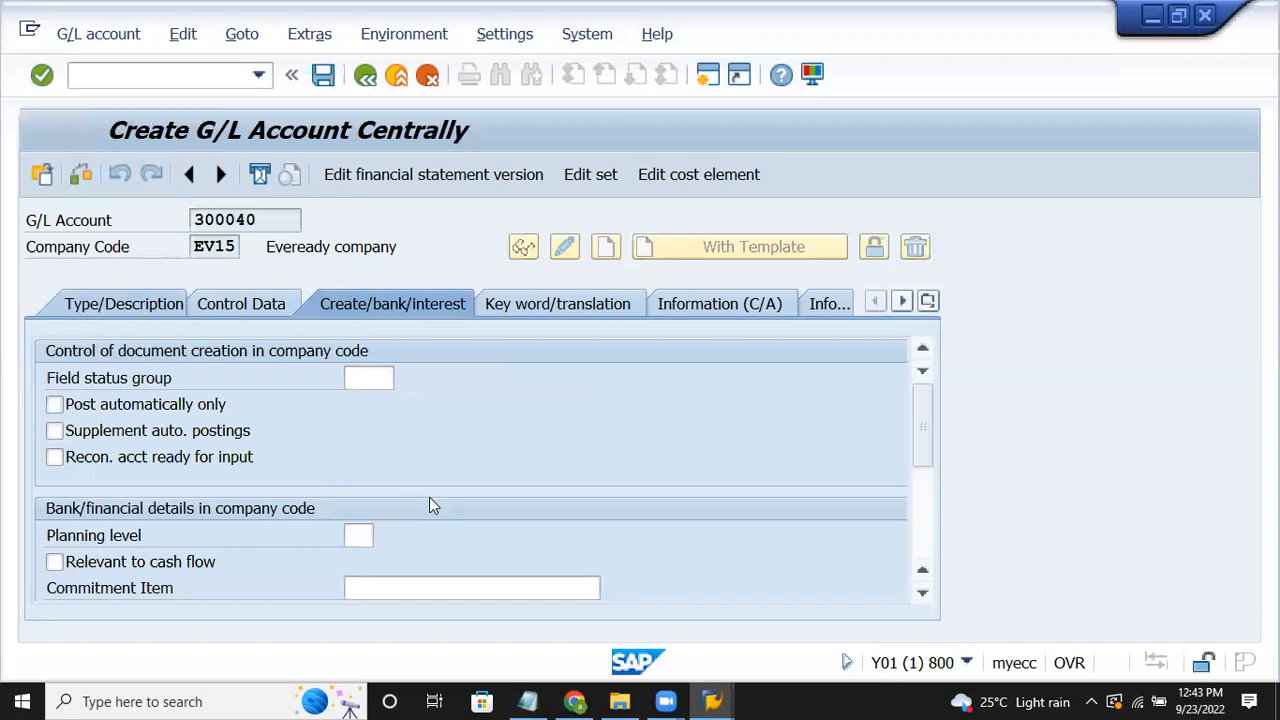
click(406, 380)
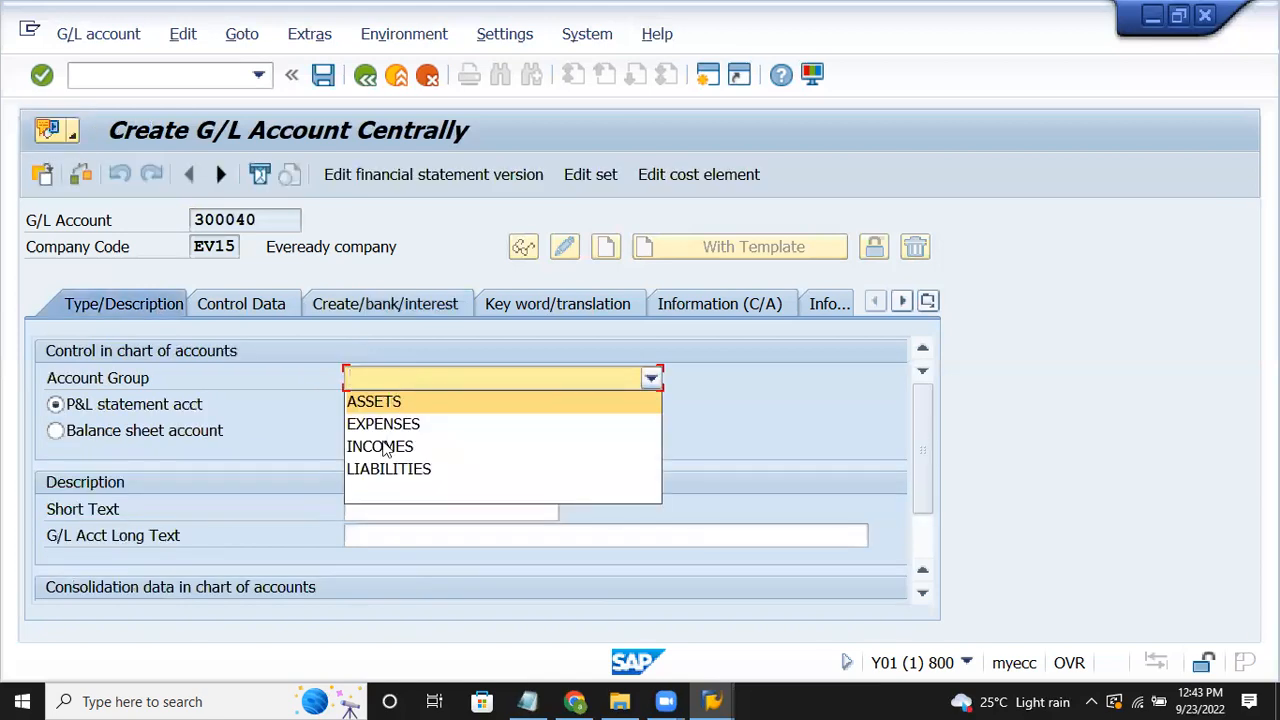
click(385, 447)
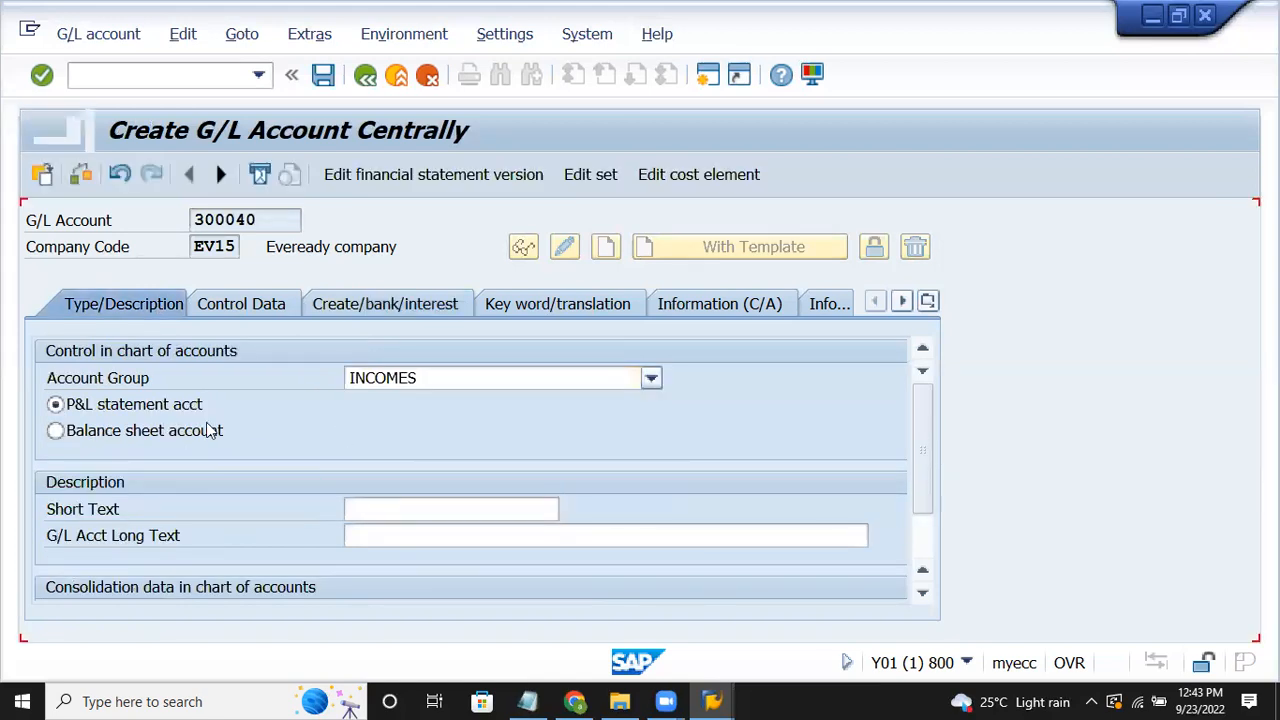
click(365, 507)
text(Sale of asset)
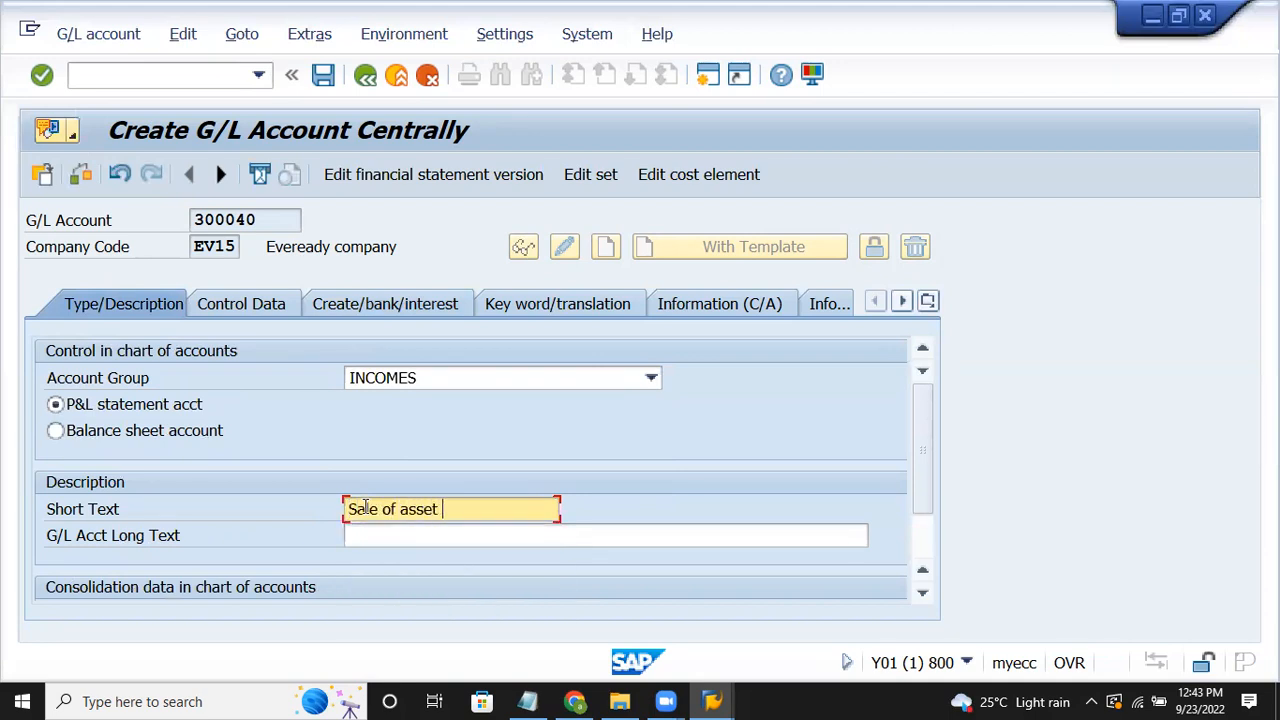
key(Tab)
text(sale o)
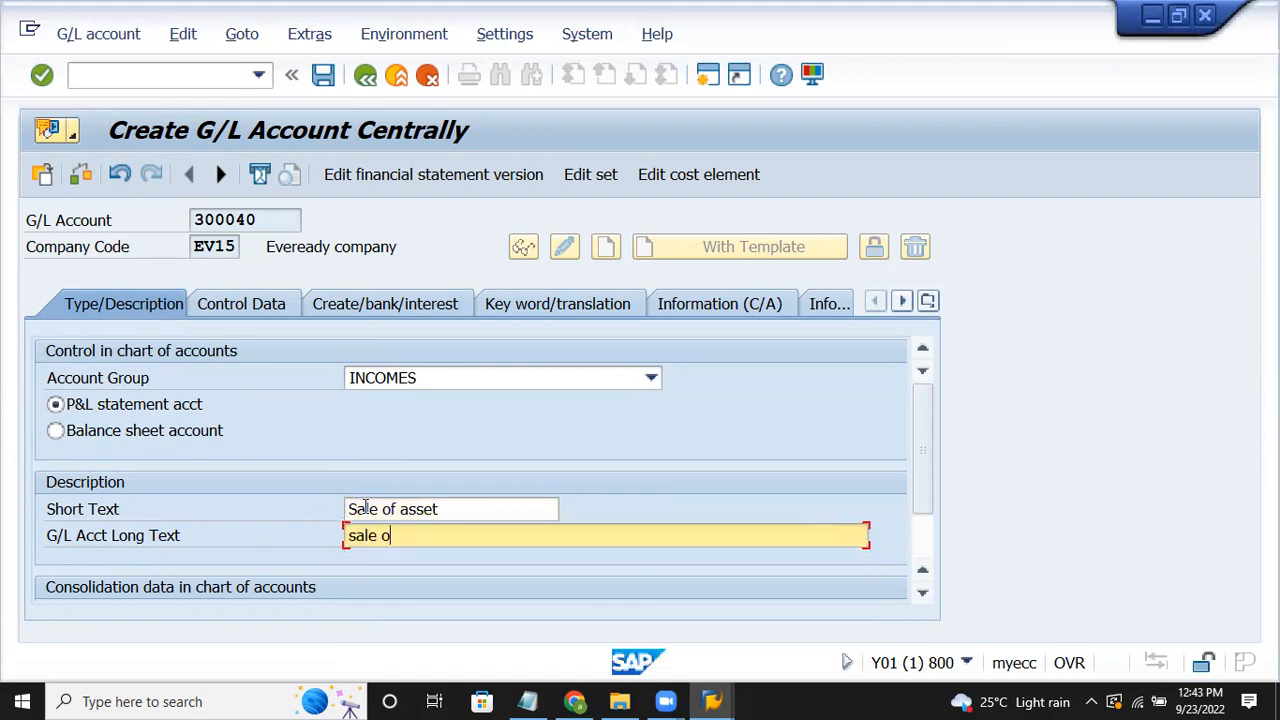
text(f asset A/c)
click(279, 305)
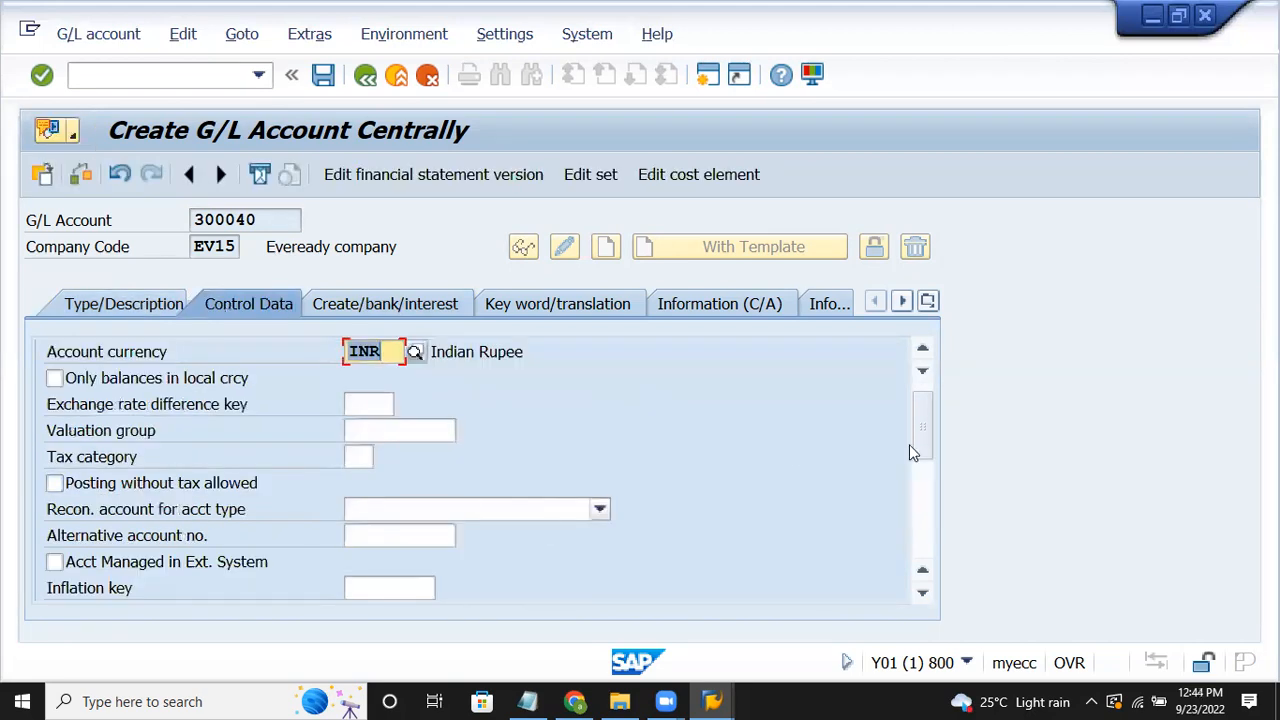
Step: Turn on line item display and set sort key 018 (Asset number)
click(924, 499)
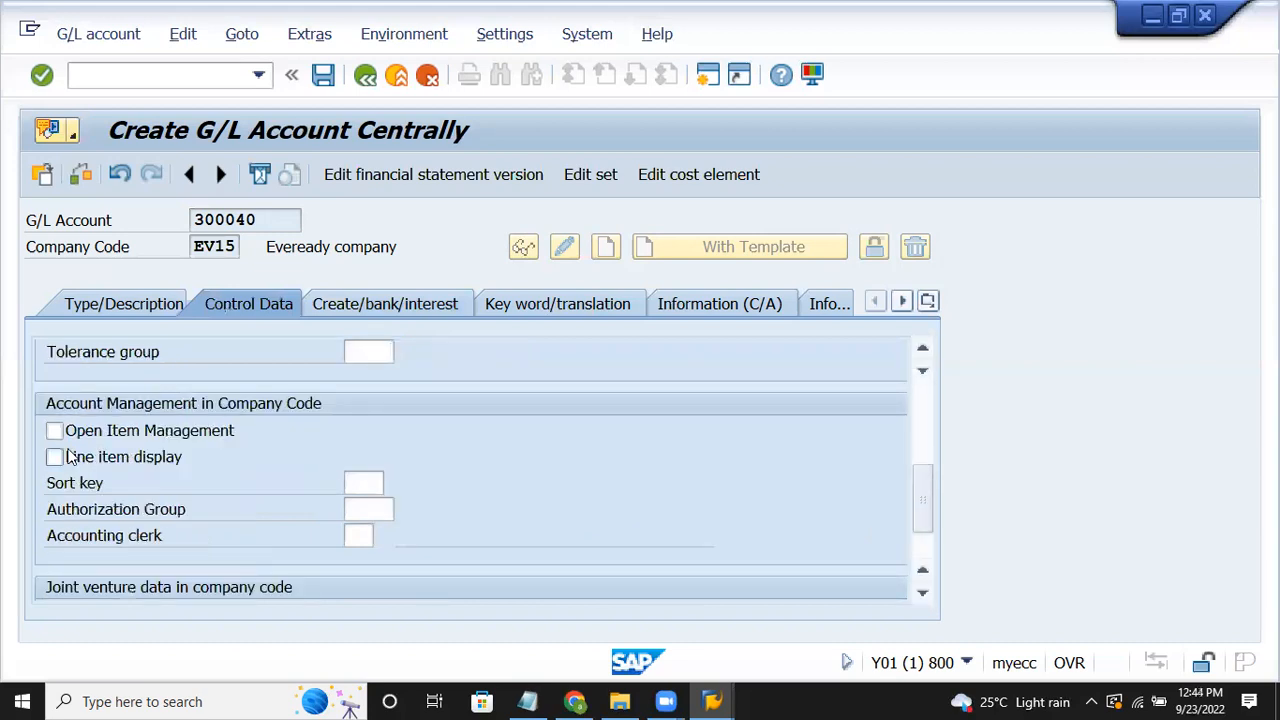
click(55, 457)
click(376, 482)
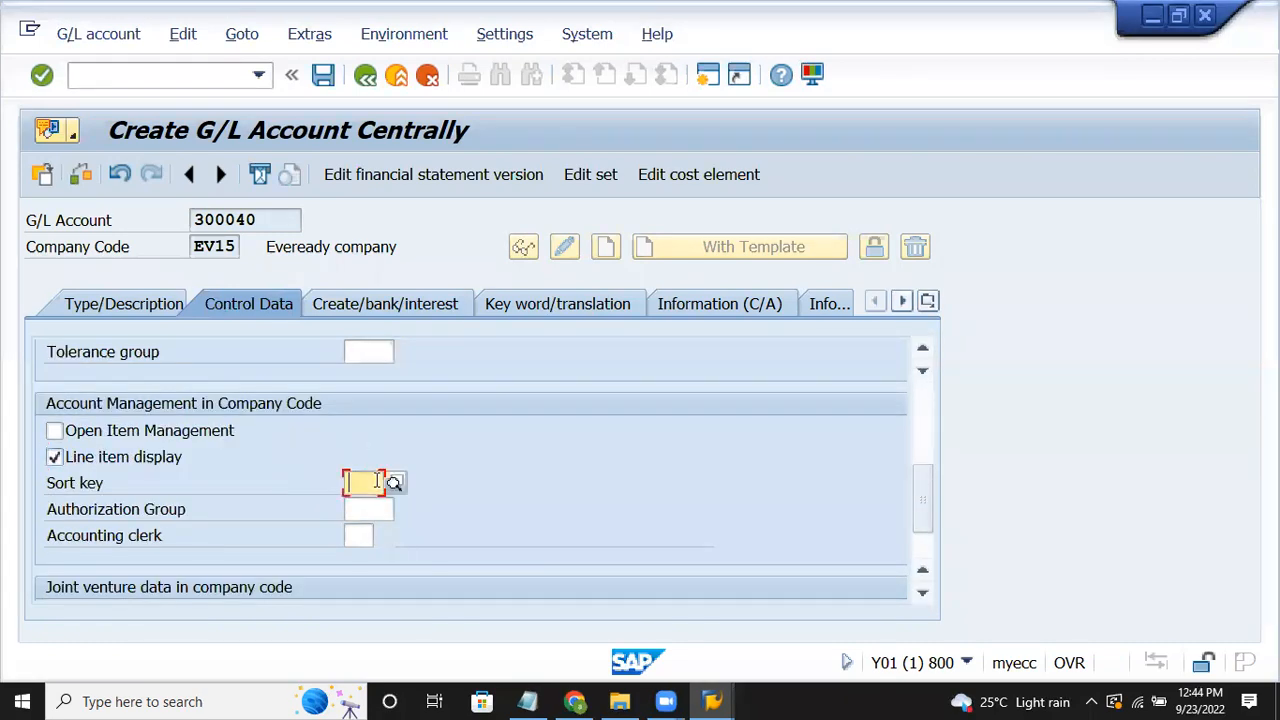
text(018)
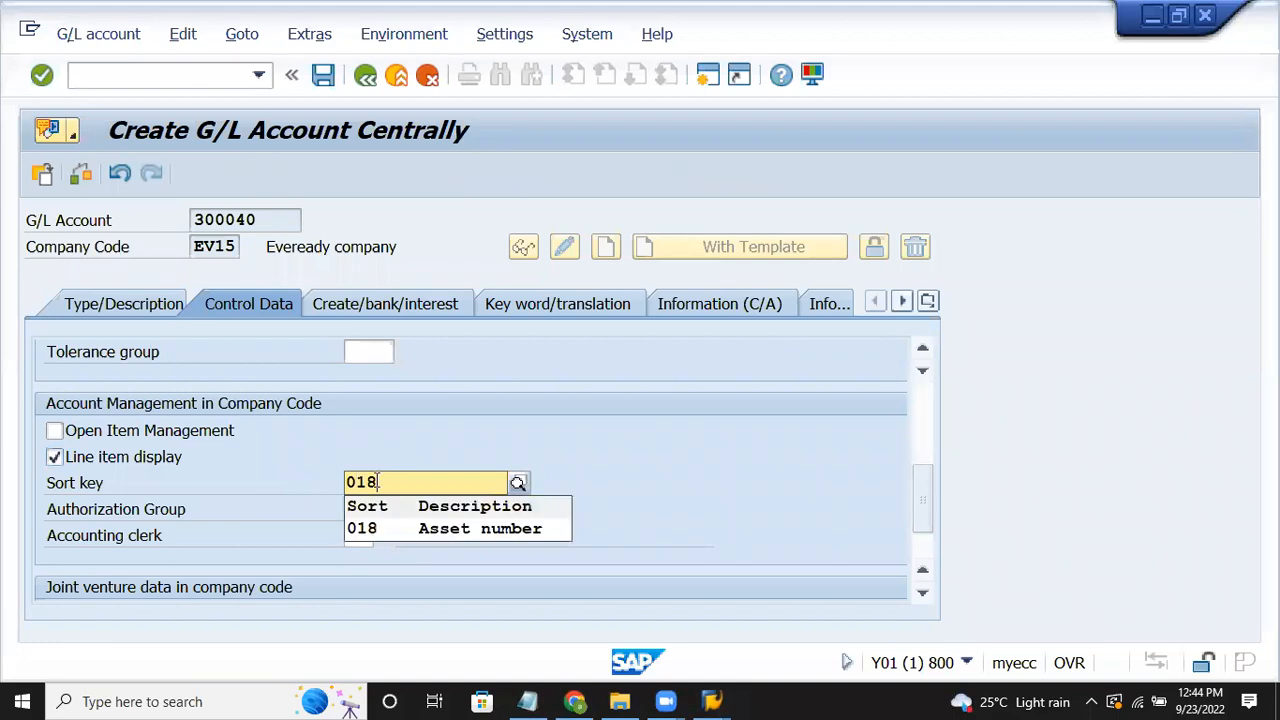
click(373, 527)
Step: Set field status group G001 and save account 300040
click(390, 305)
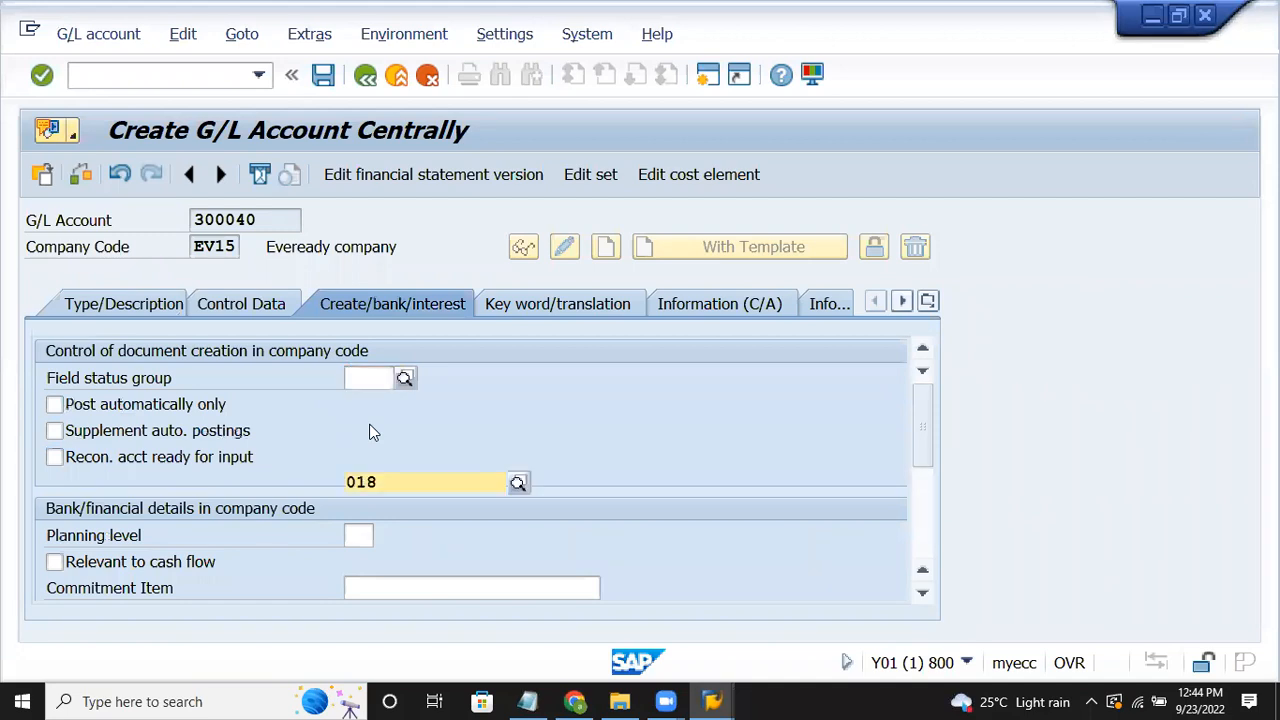
text(g001)
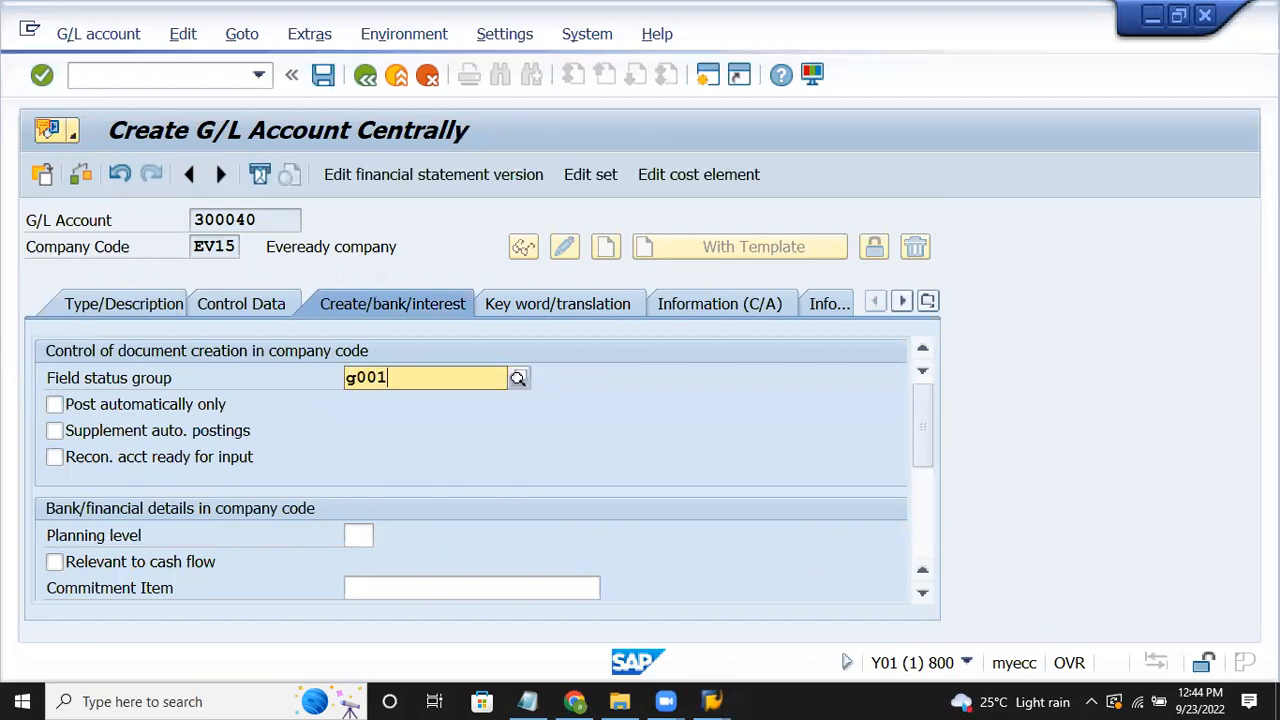
key(Return)
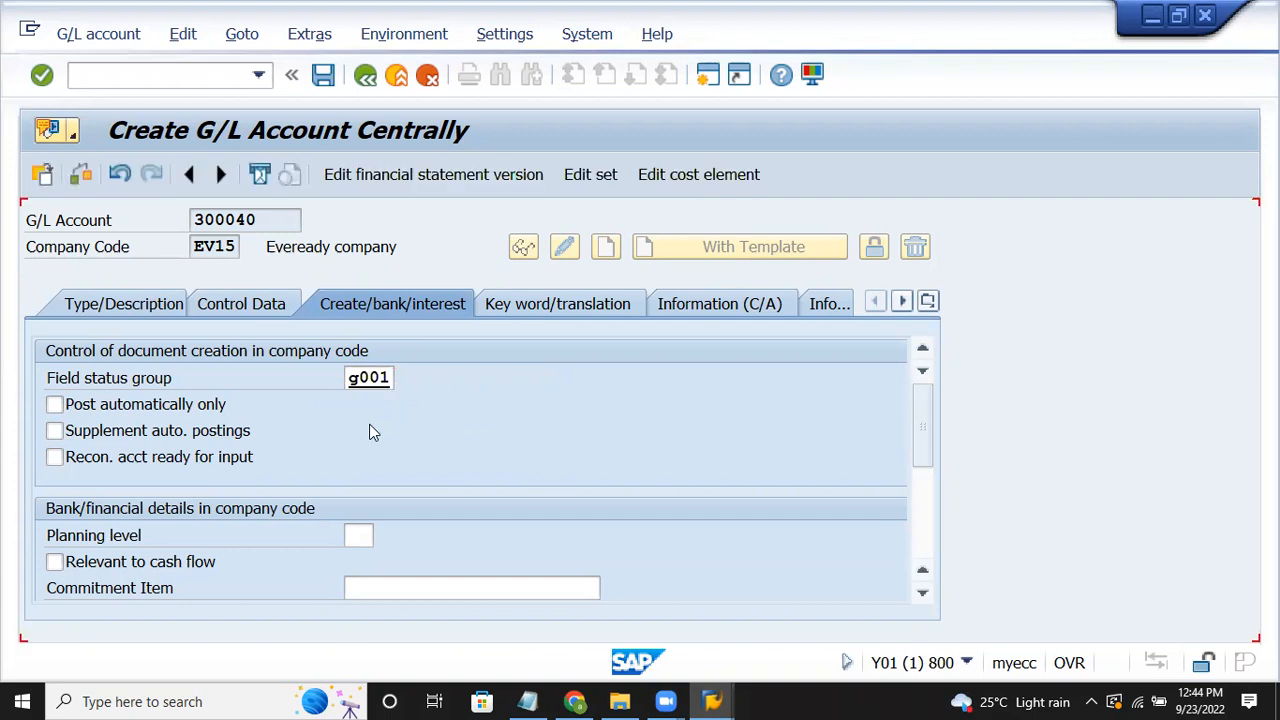
key(ctrl+s)
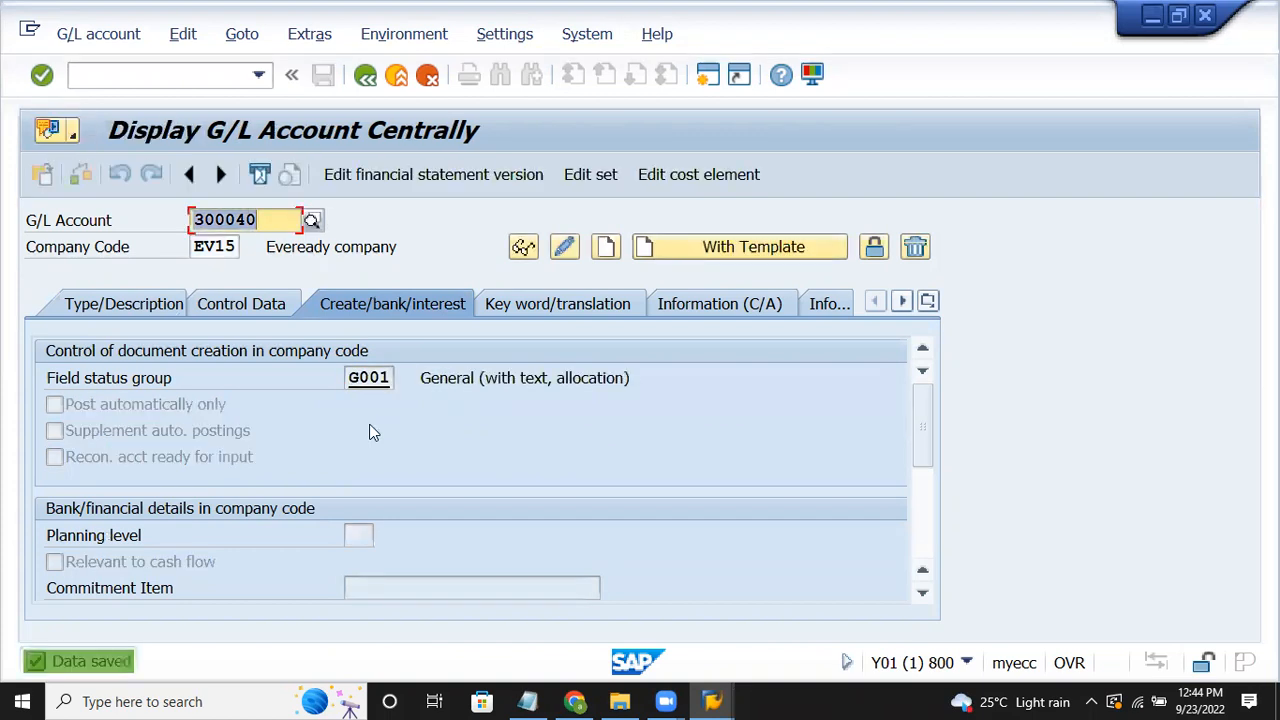
Step: Check the account list in the notes, then enter 300041 as the next account
key(alt+Tab)
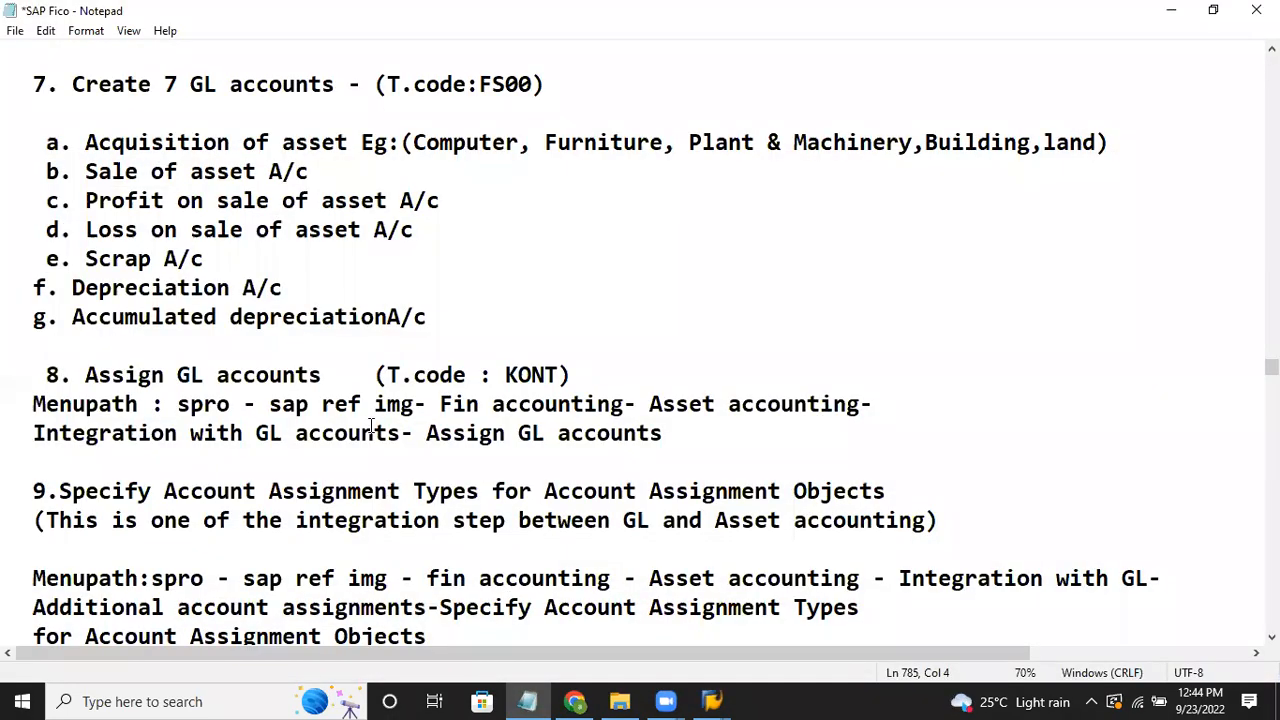
key(alt+Tab)
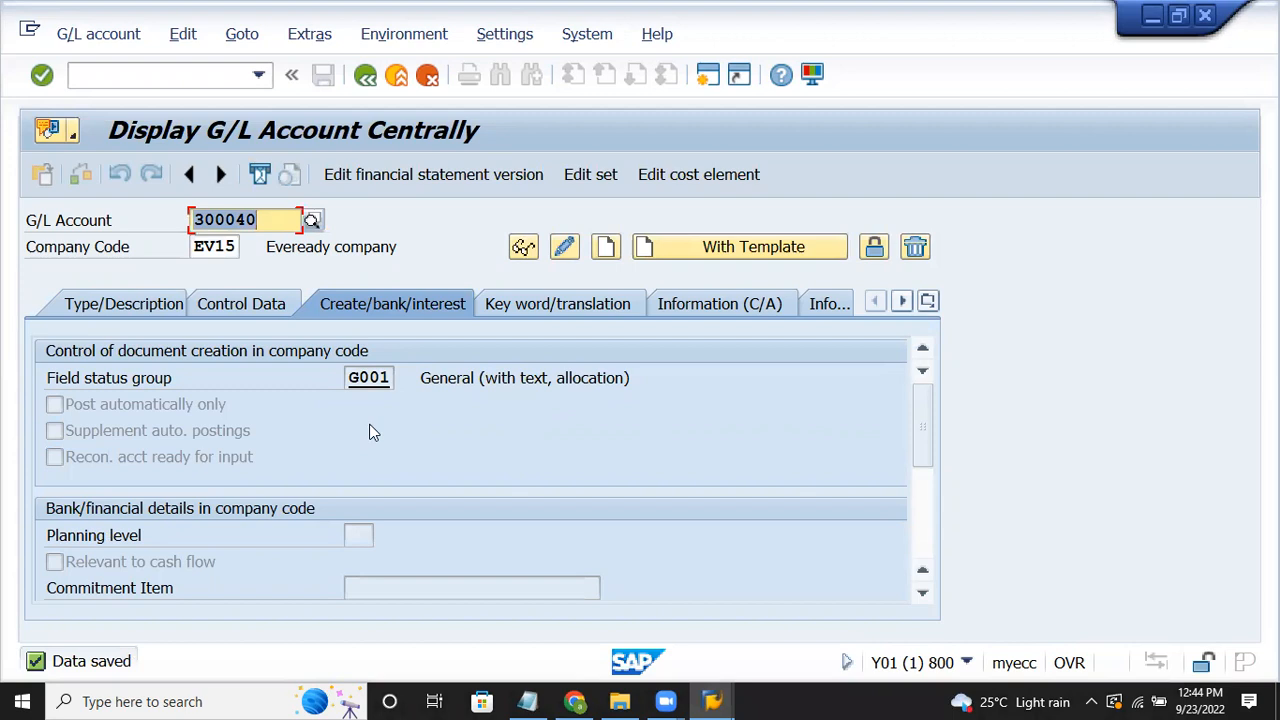
text(300041)
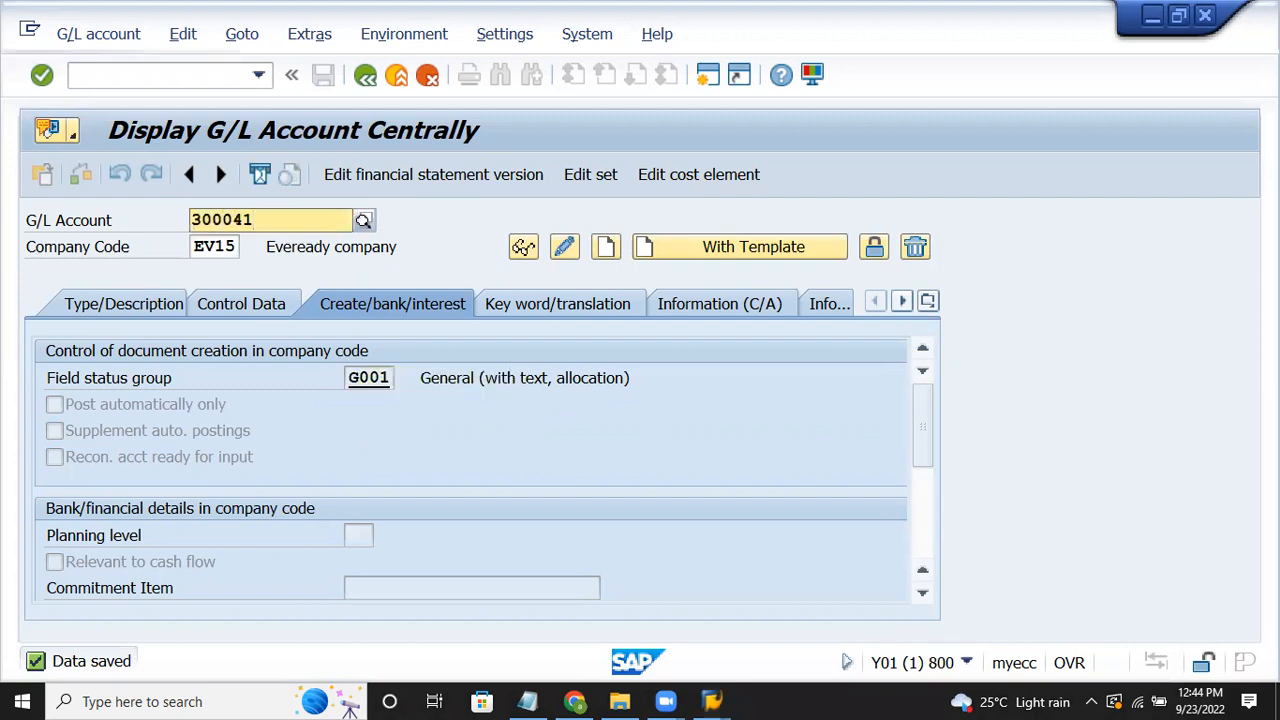
Step: Create account 300041 in group INCOMES with texts 'Profit on sale' and 'profir on sale of asset A/c'
key(Return)
click(600, 253)
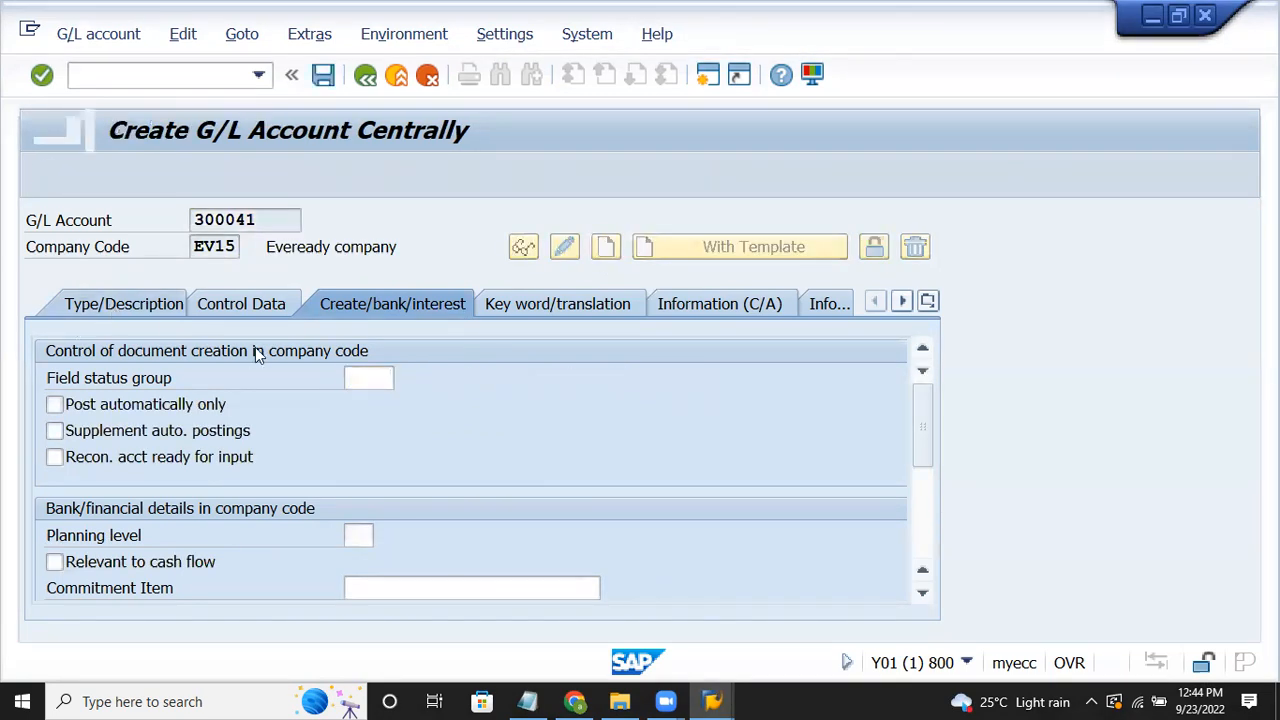
click(367, 386)
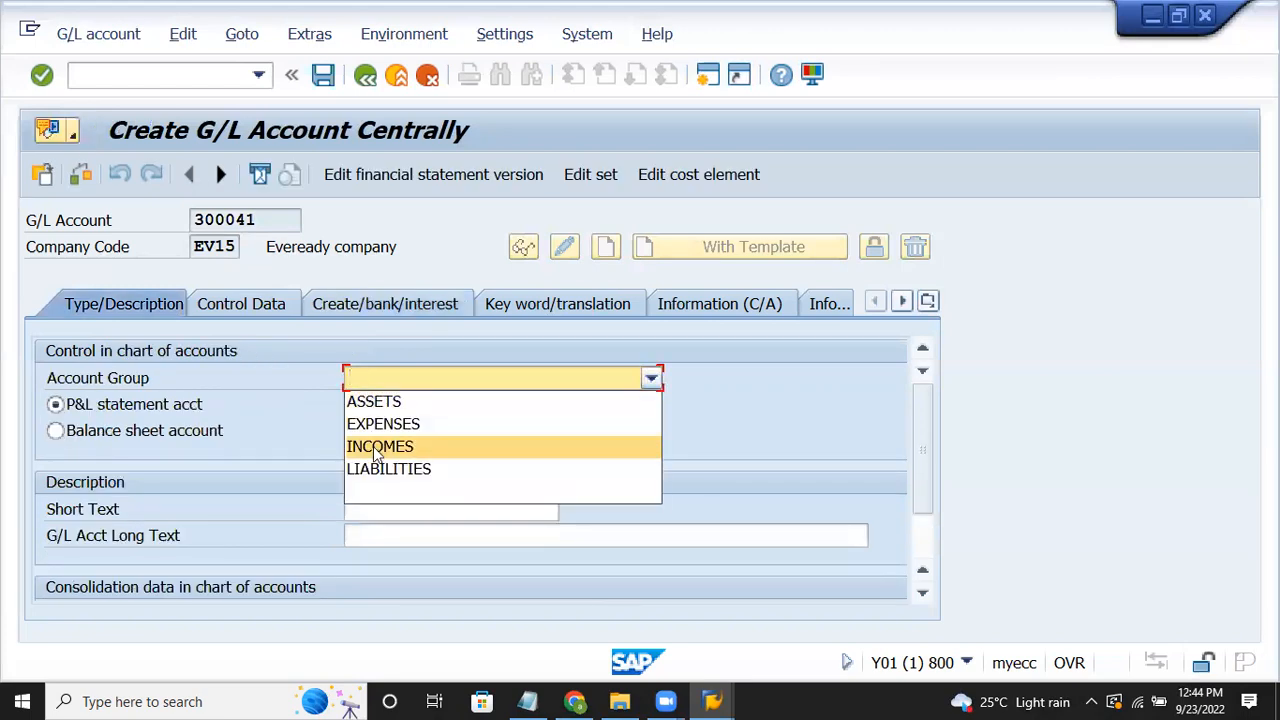
click(373, 446)
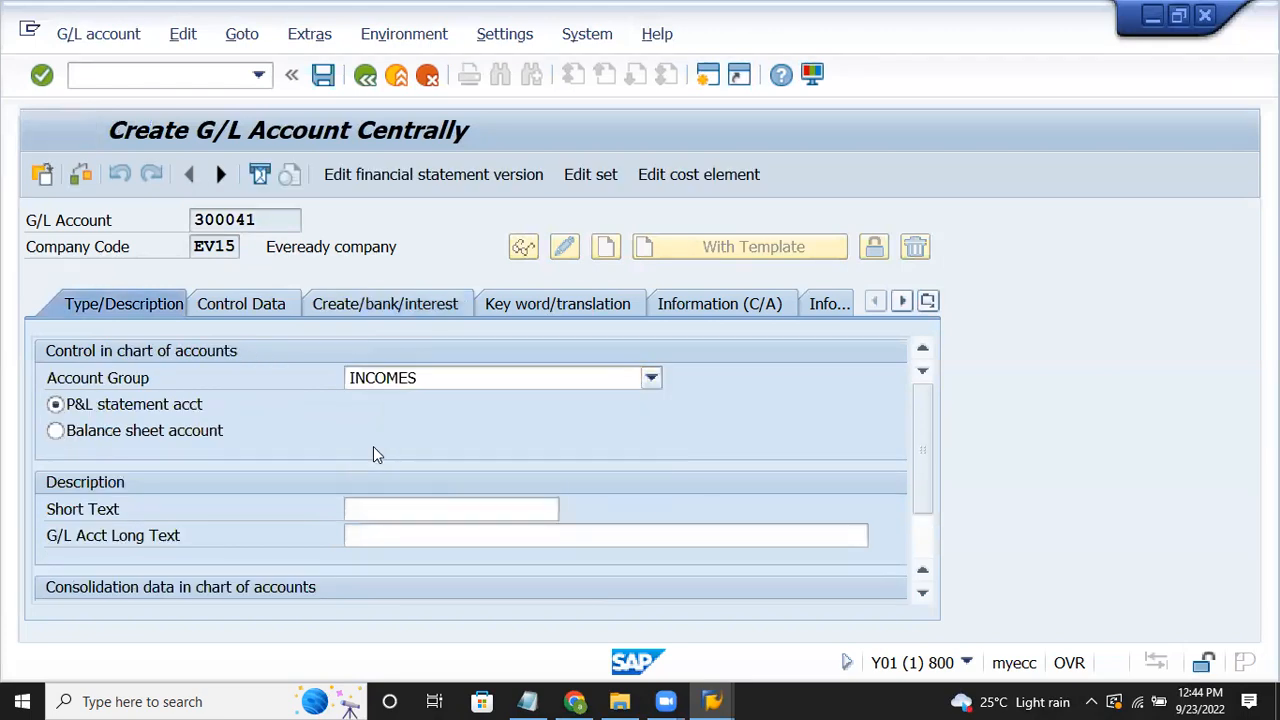
click(403, 510)
text(P)
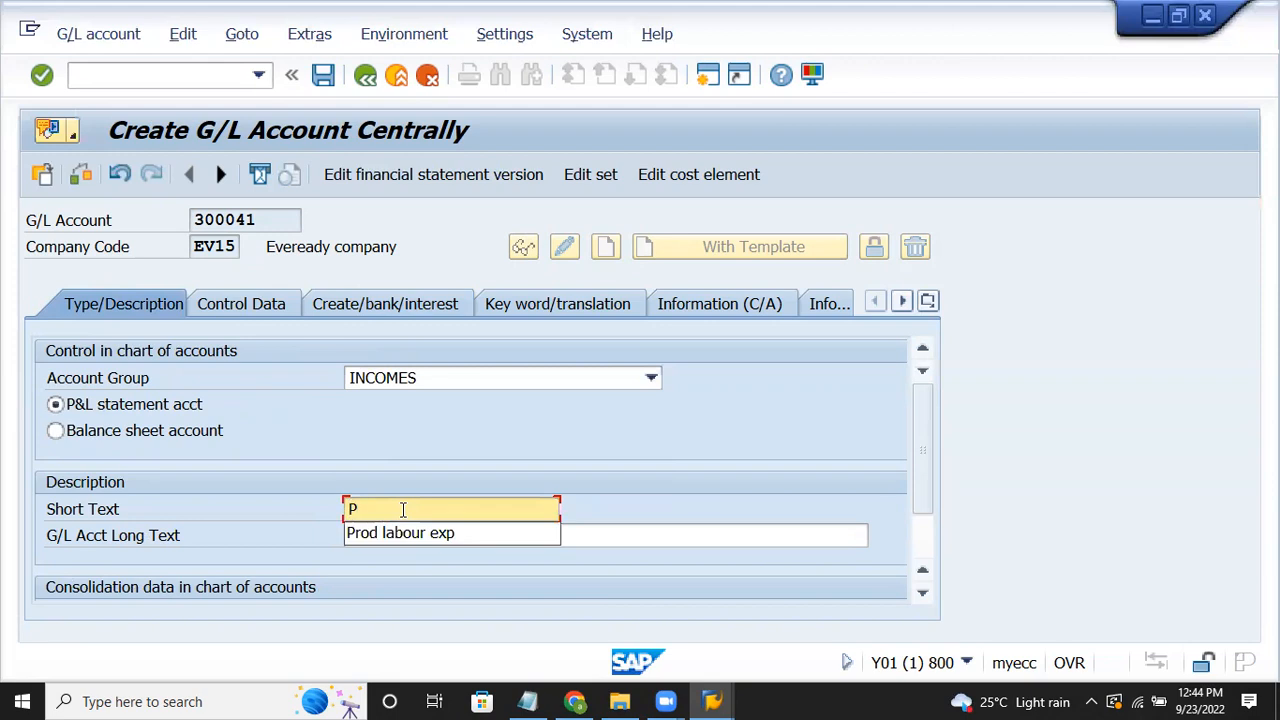
text(rof)
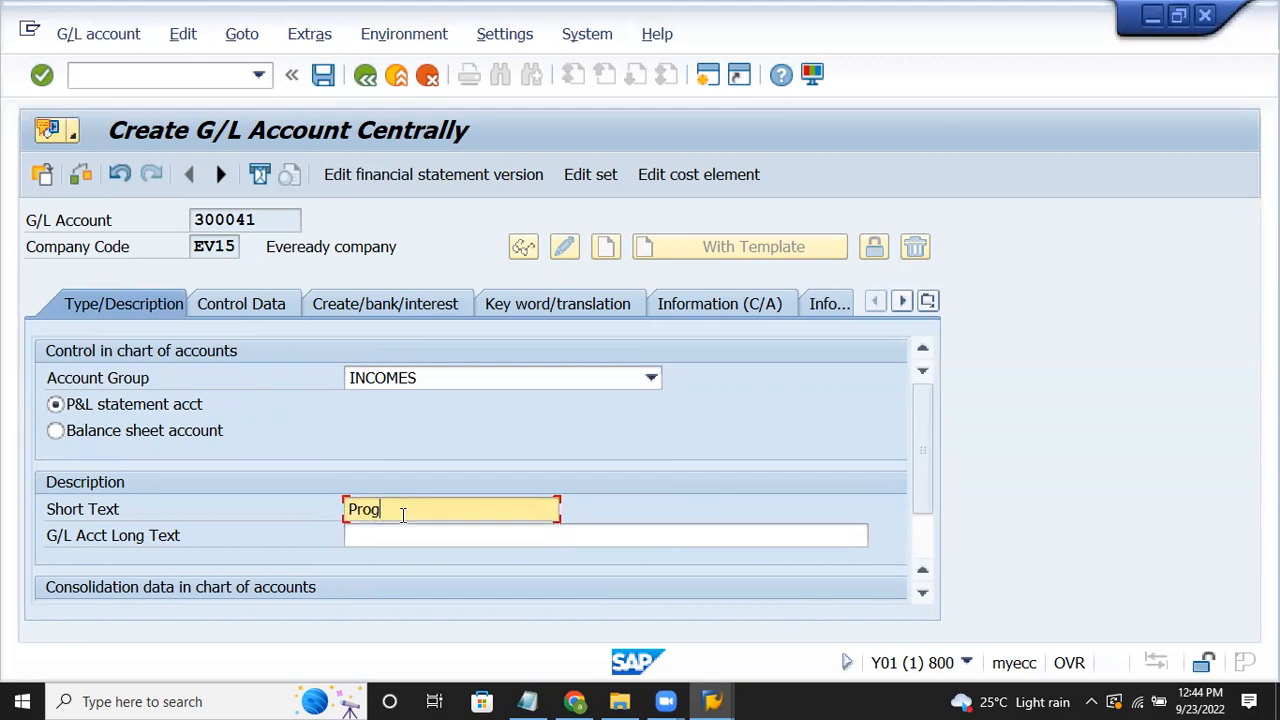
text(it on al)
key(BackSpace)
key(Tab)
text(pr)
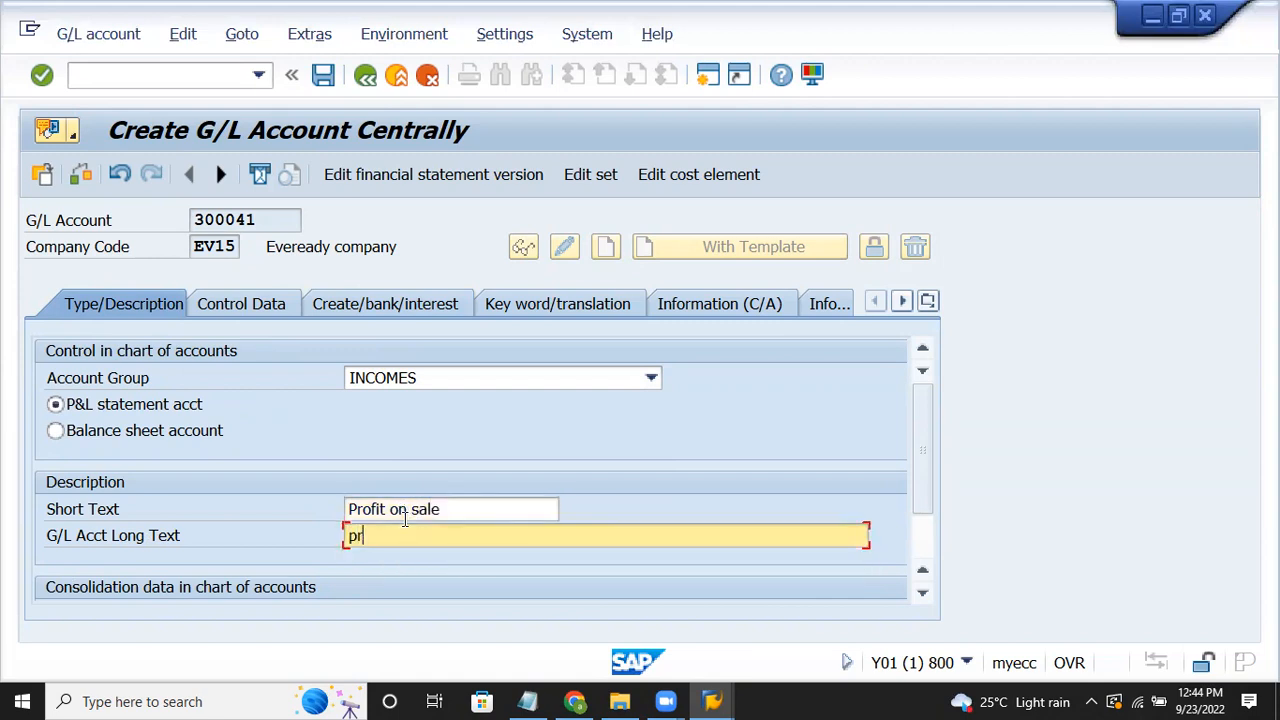
text(ofir on sale of asset A/c)
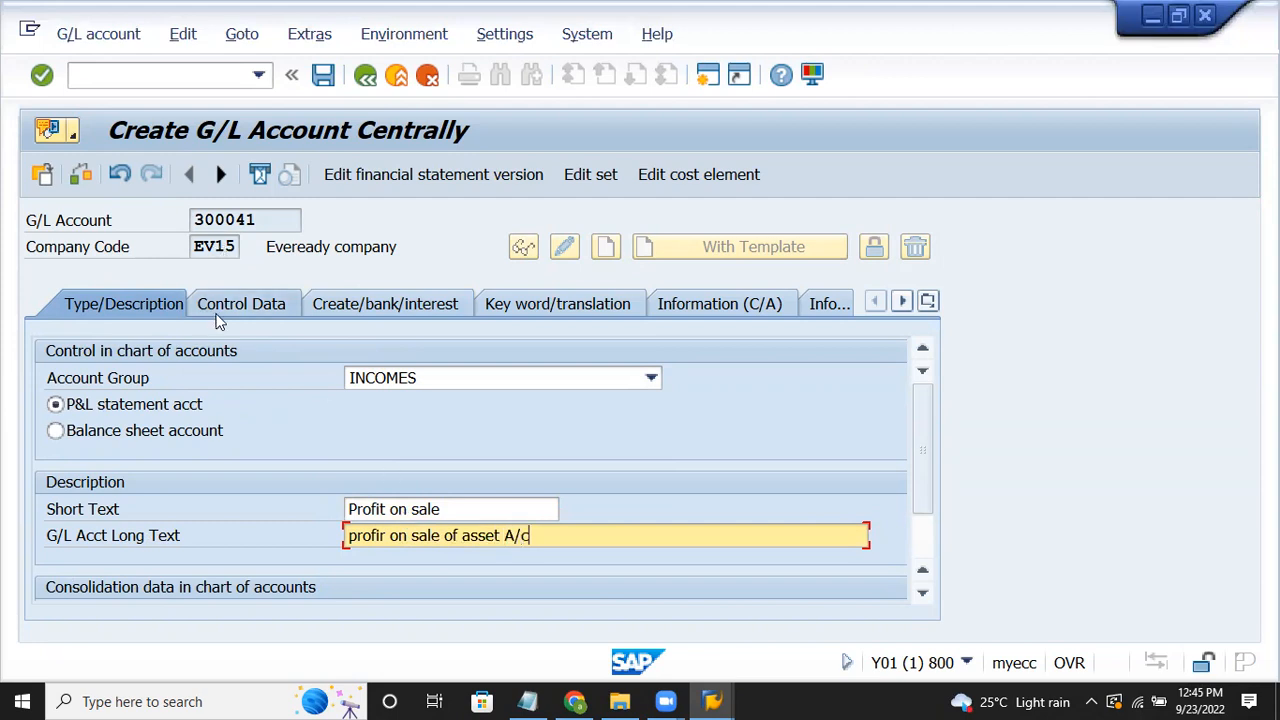
key(Return)
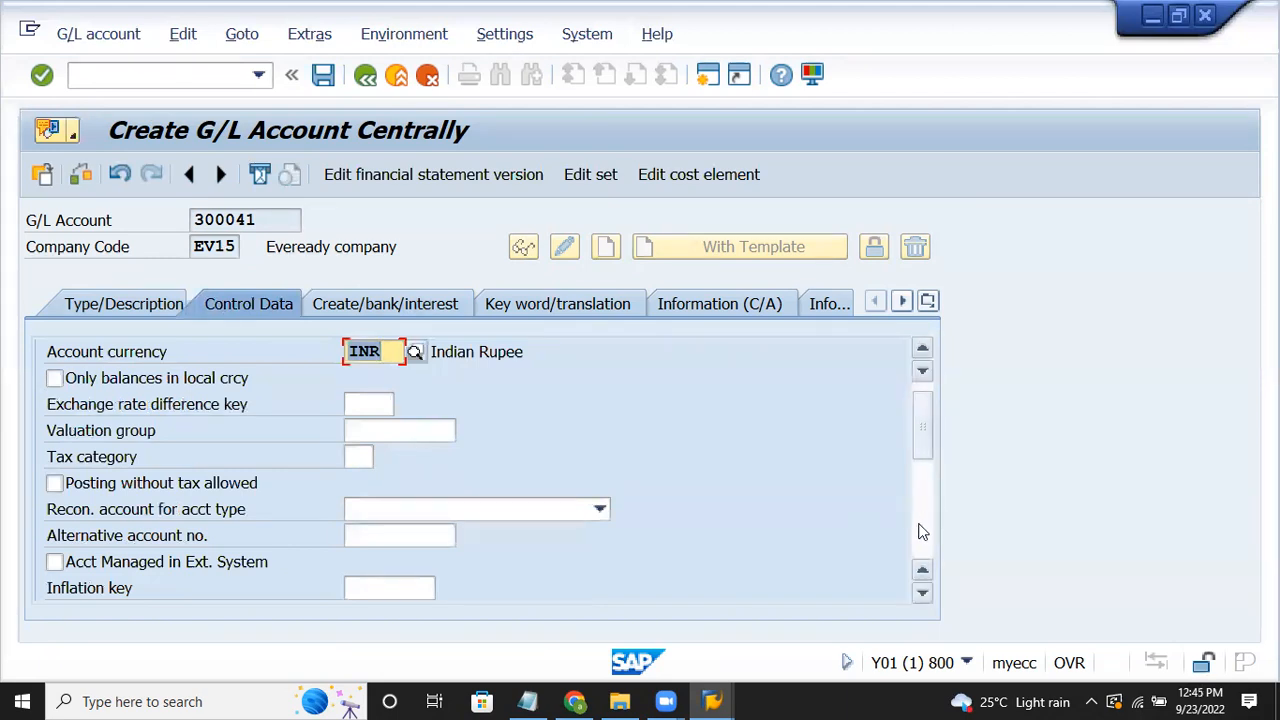
Step: Turn on line item display and choose sort key 018 (Asset number)
scroll(935, 510, down, 5)
click(134, 458)
click(134, 460)
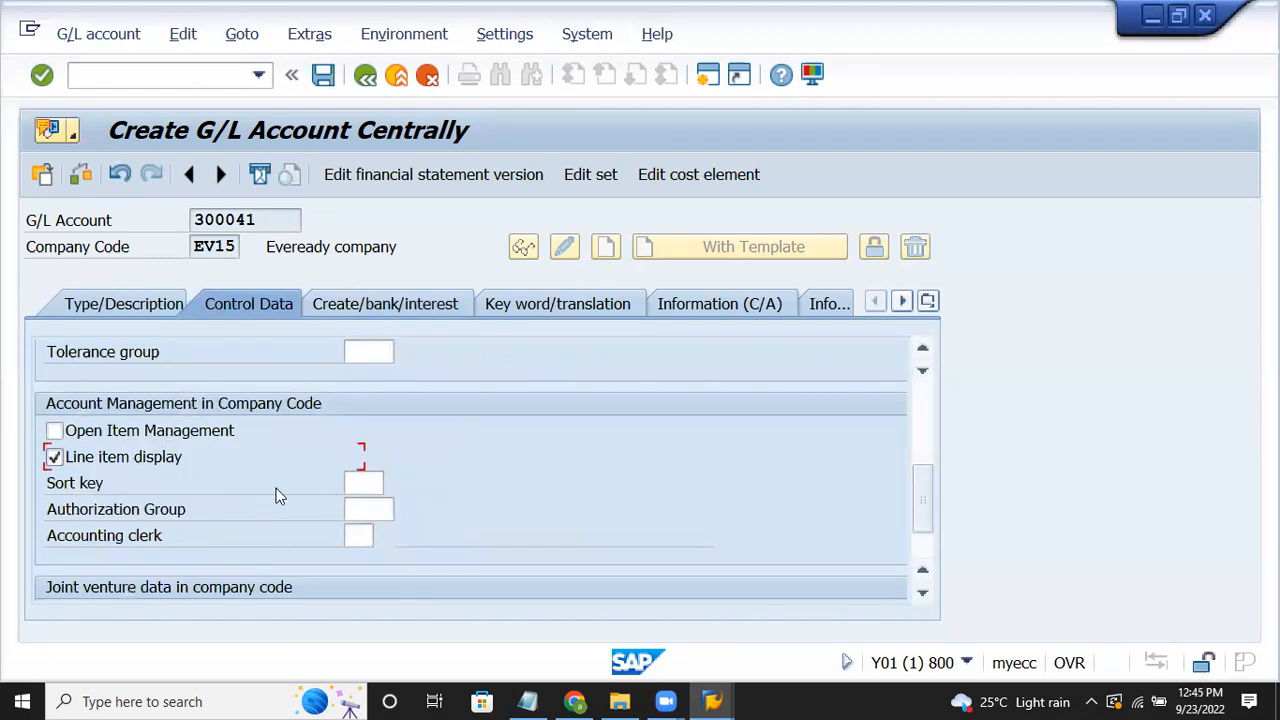
click(365, 483)
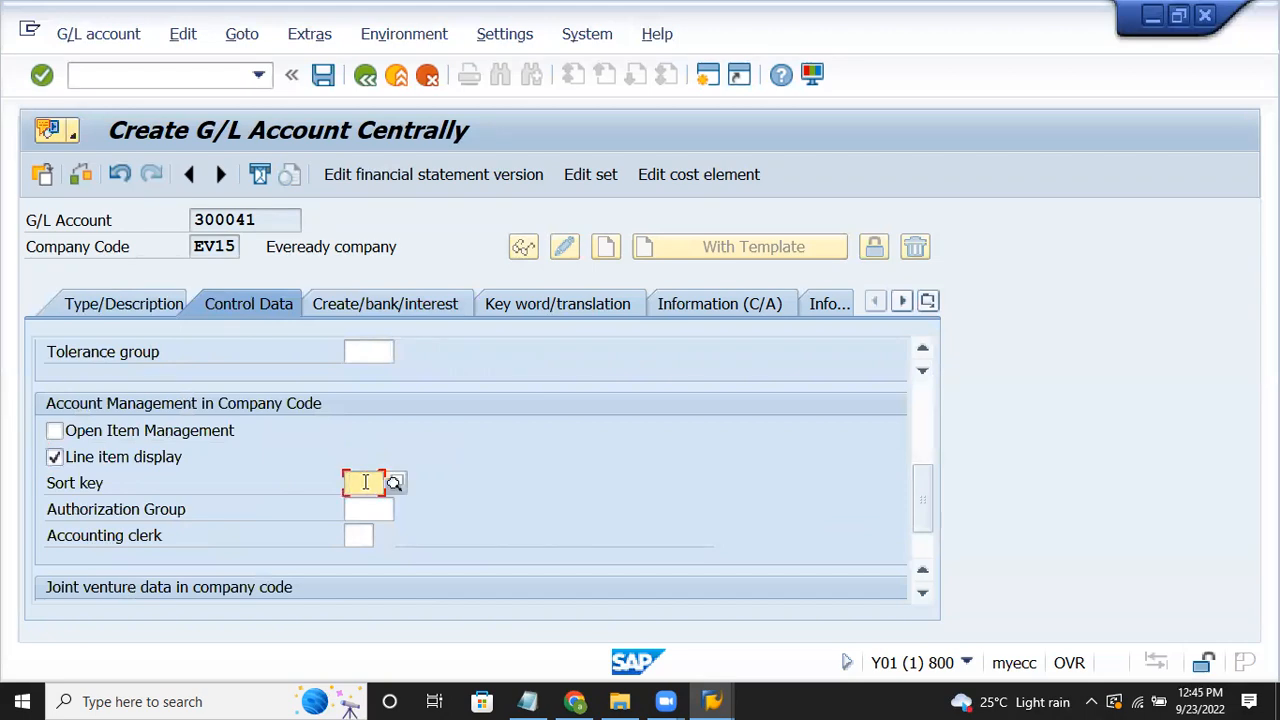
text(018)
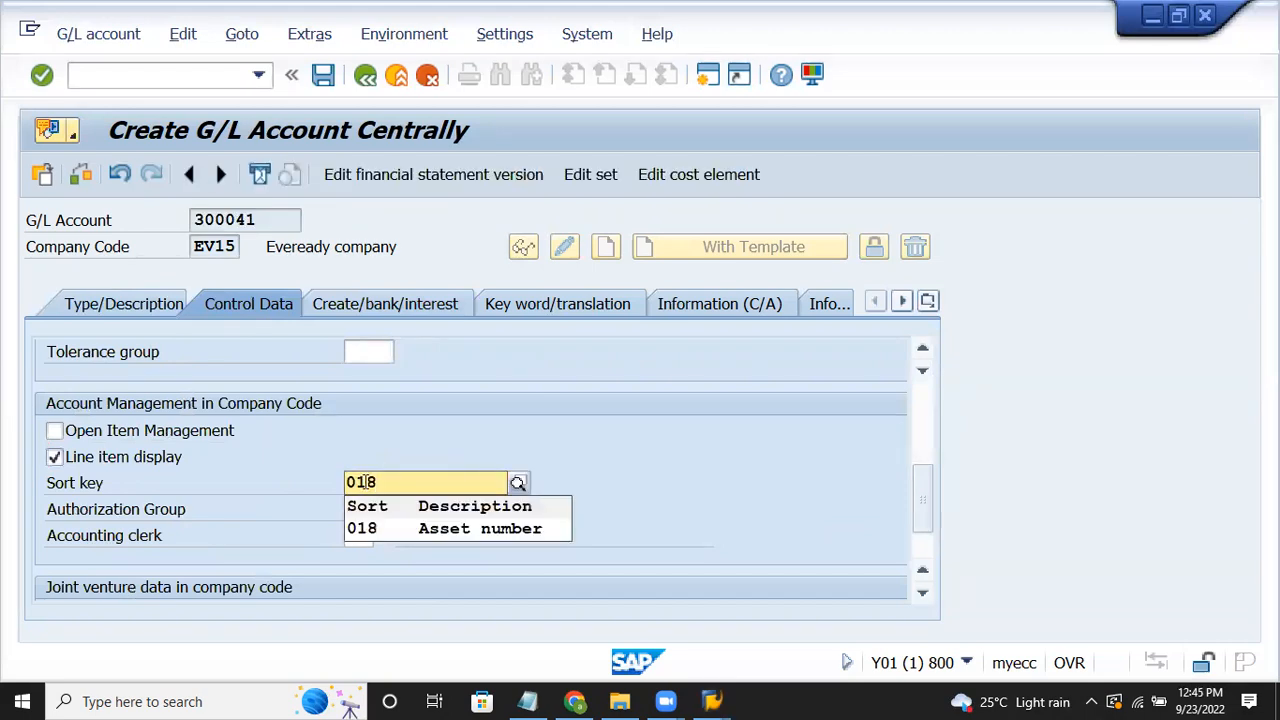
click(384, 529)
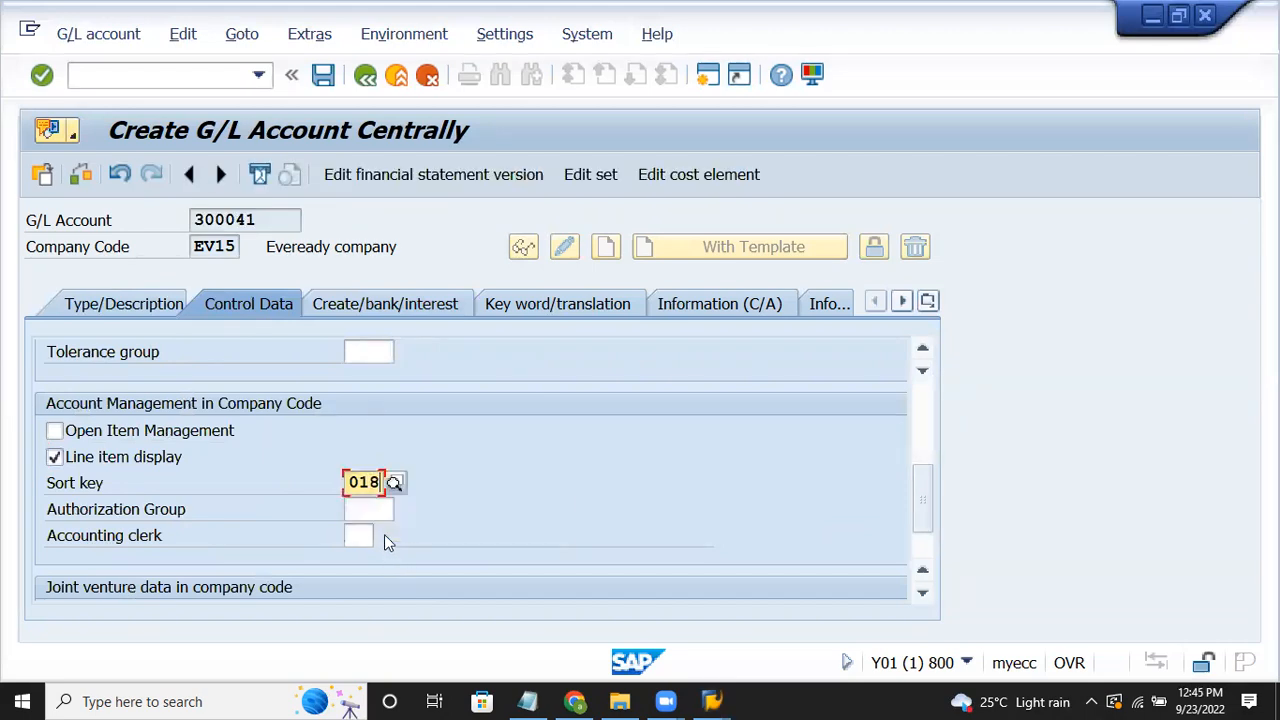
Step: Set field status group G001 and save account 300041
click(385, 309)
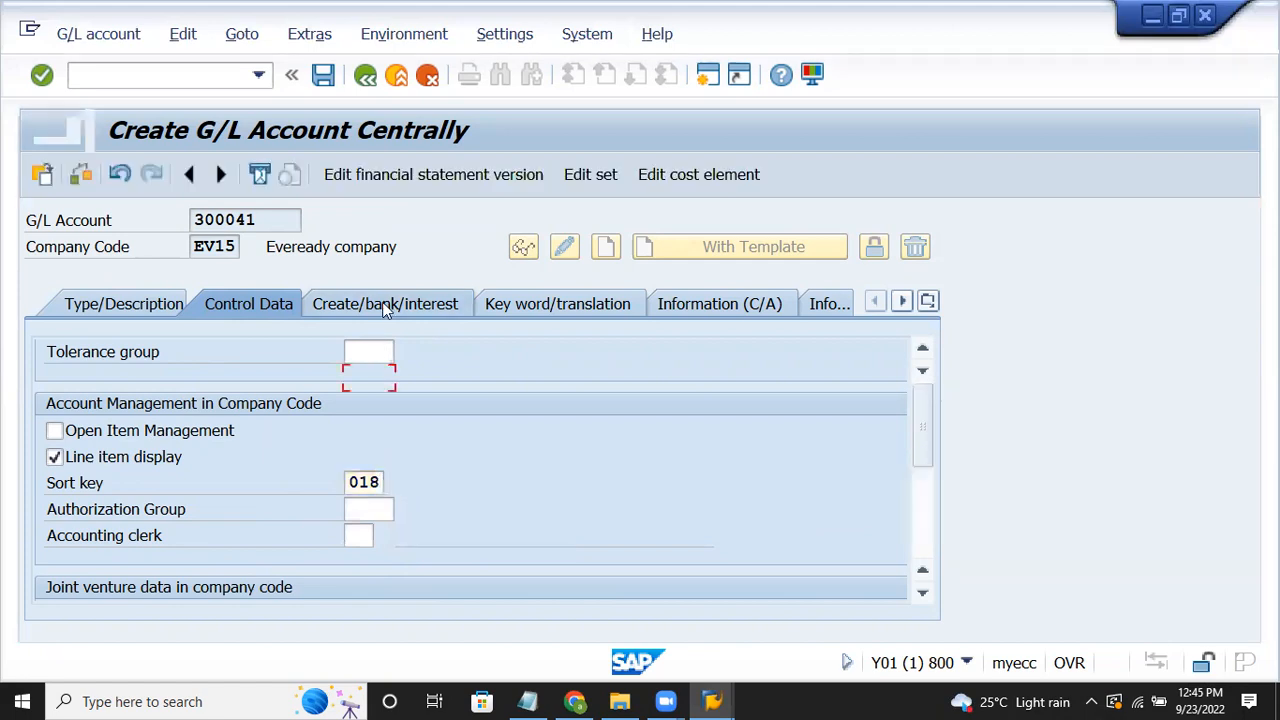
text(g001)
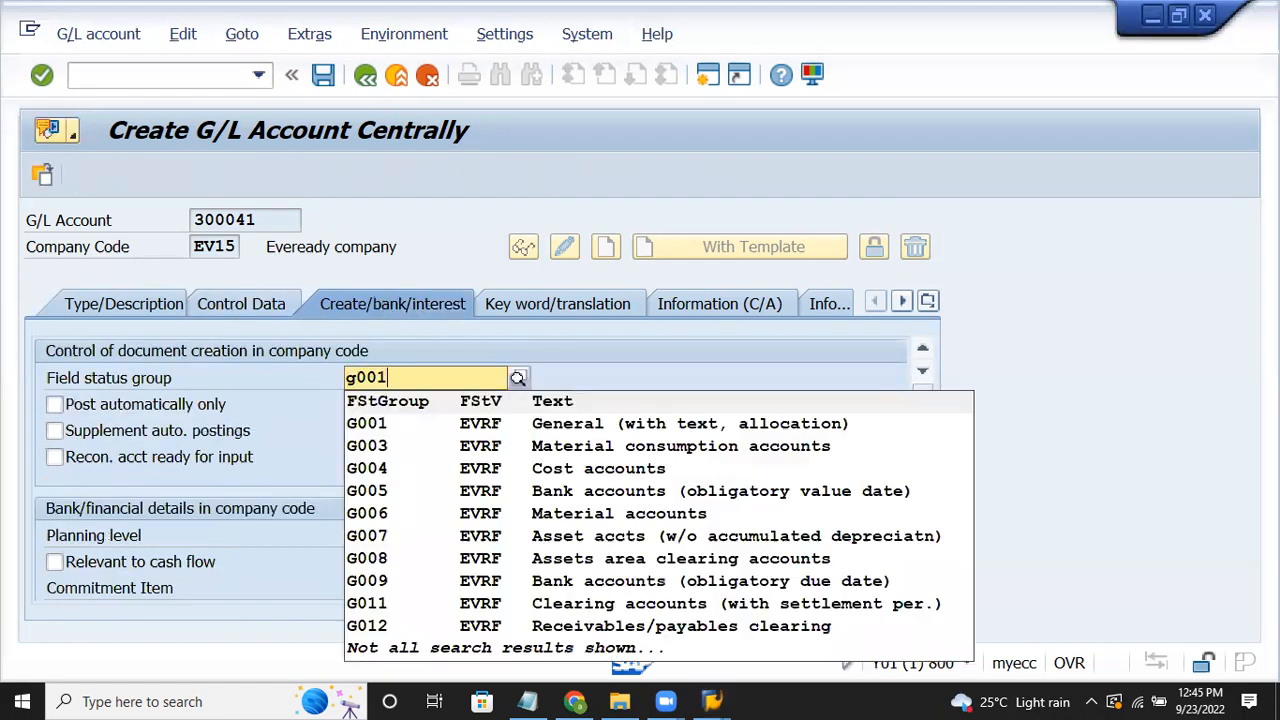
key(Return)
key(ctrl+s)
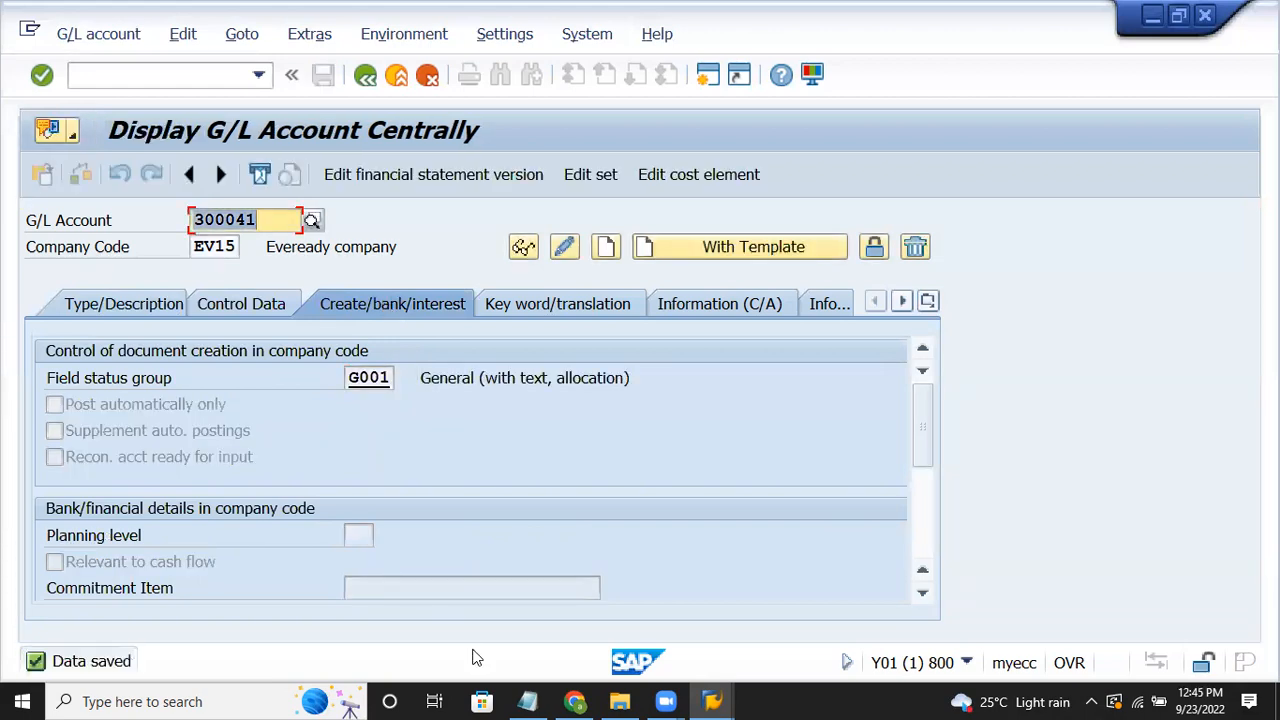
Step: Check the Notepad task list, then enter 400040 as the next account
click(527, 700)
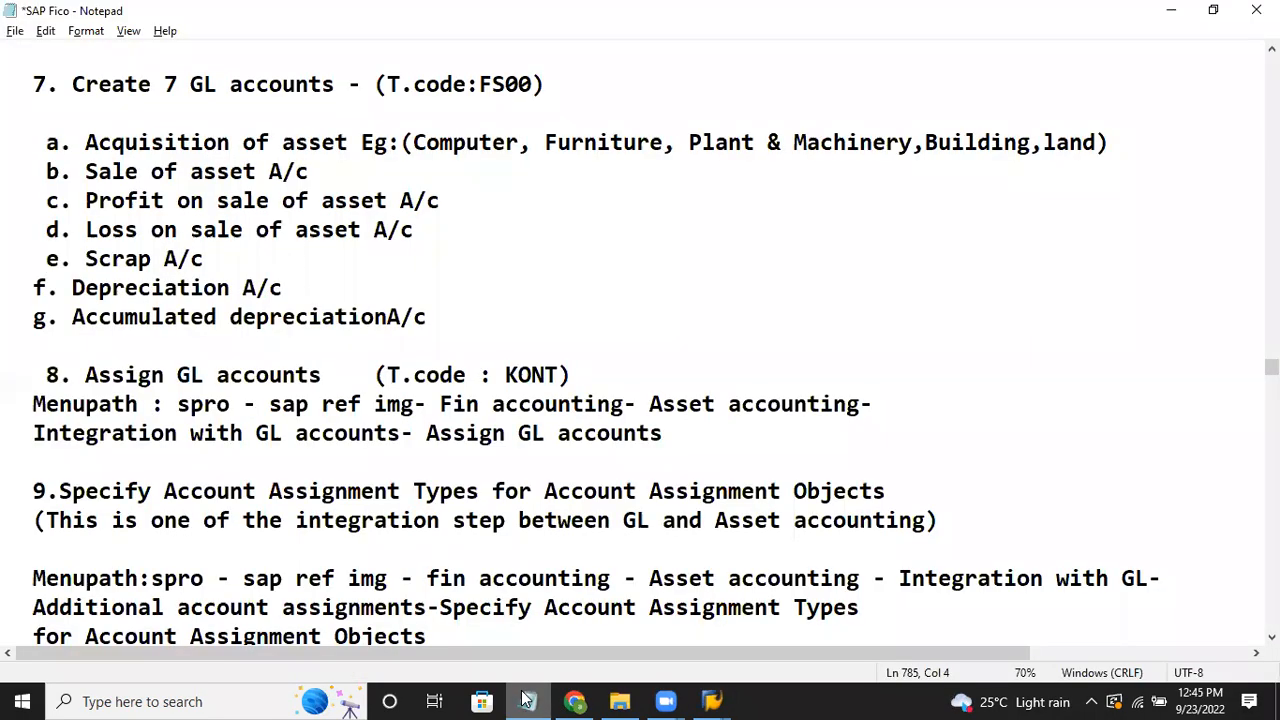
click(527, 700)
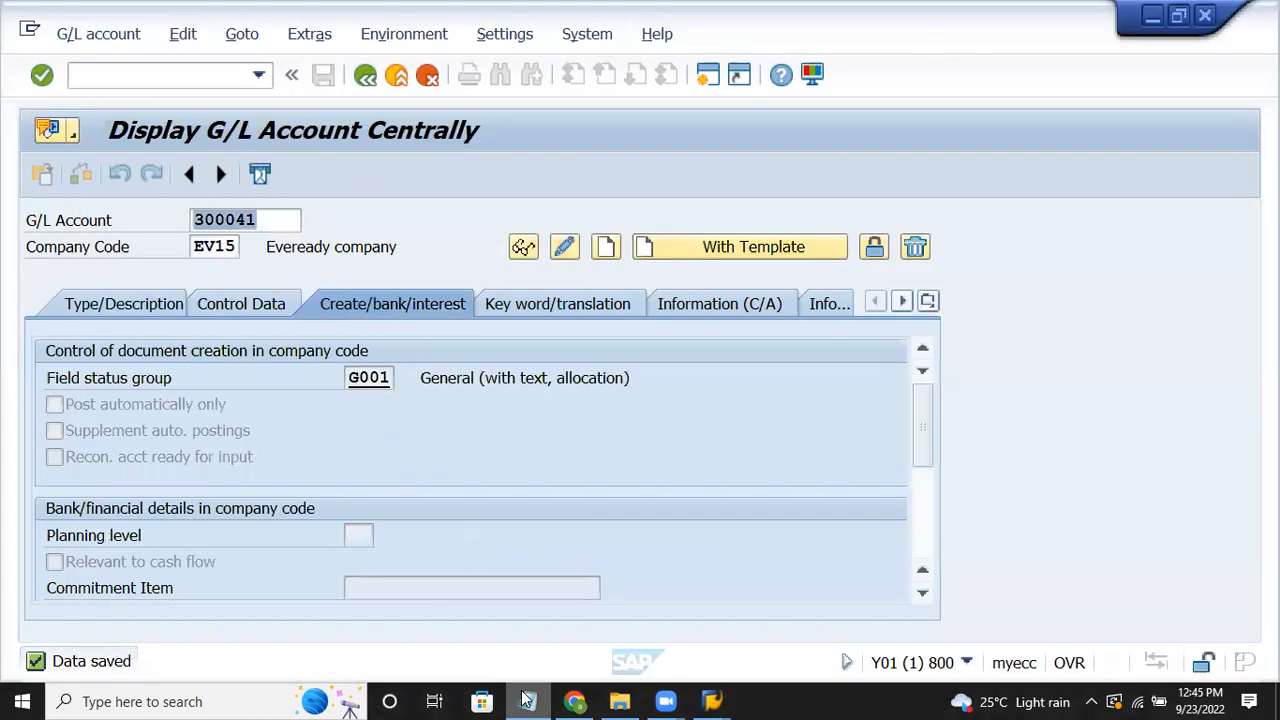
text(400040)
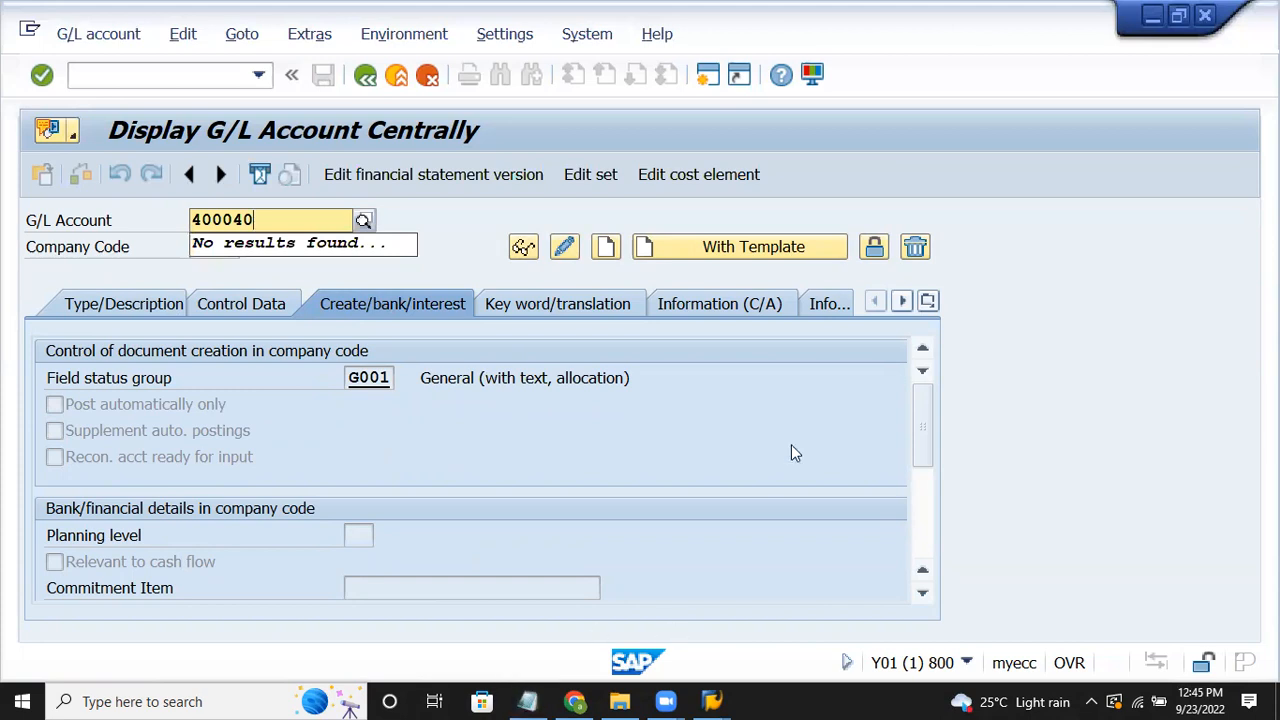
Step: Create account 400040 in group EXPENSES with texts 'loss on sale' and 'loss on sale of asset'
click(615, 254)
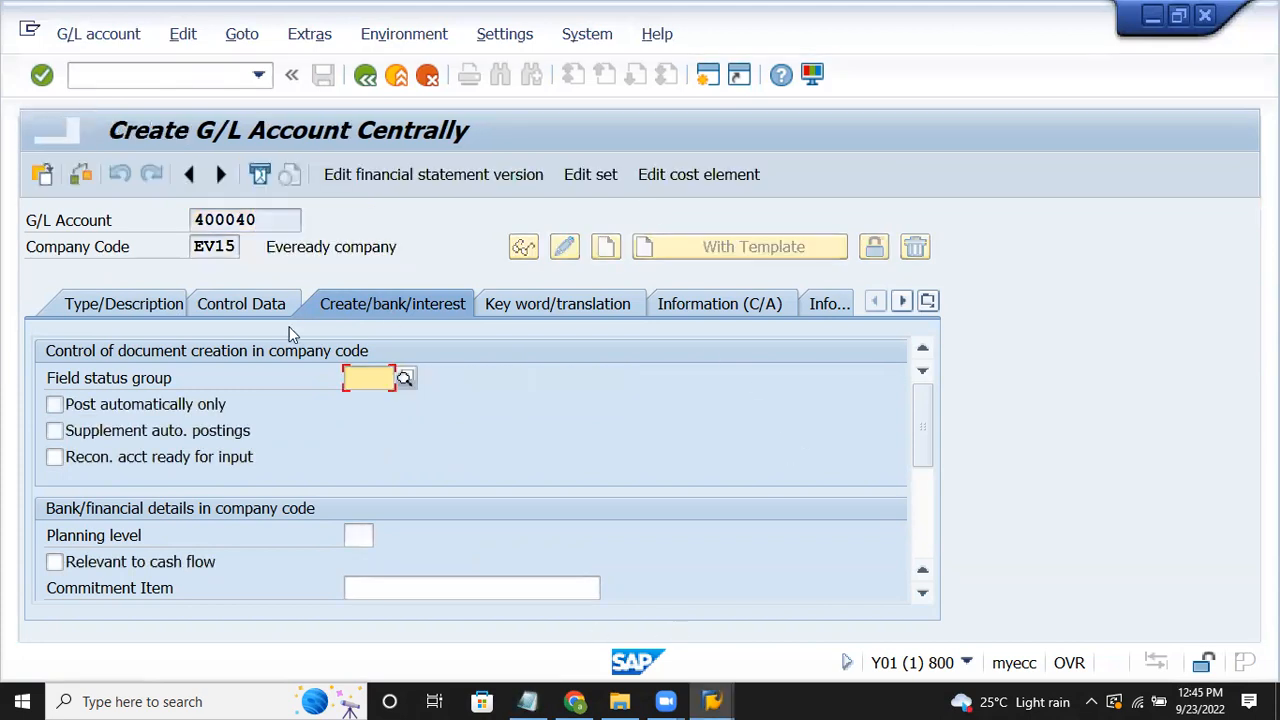
click(172, 306)
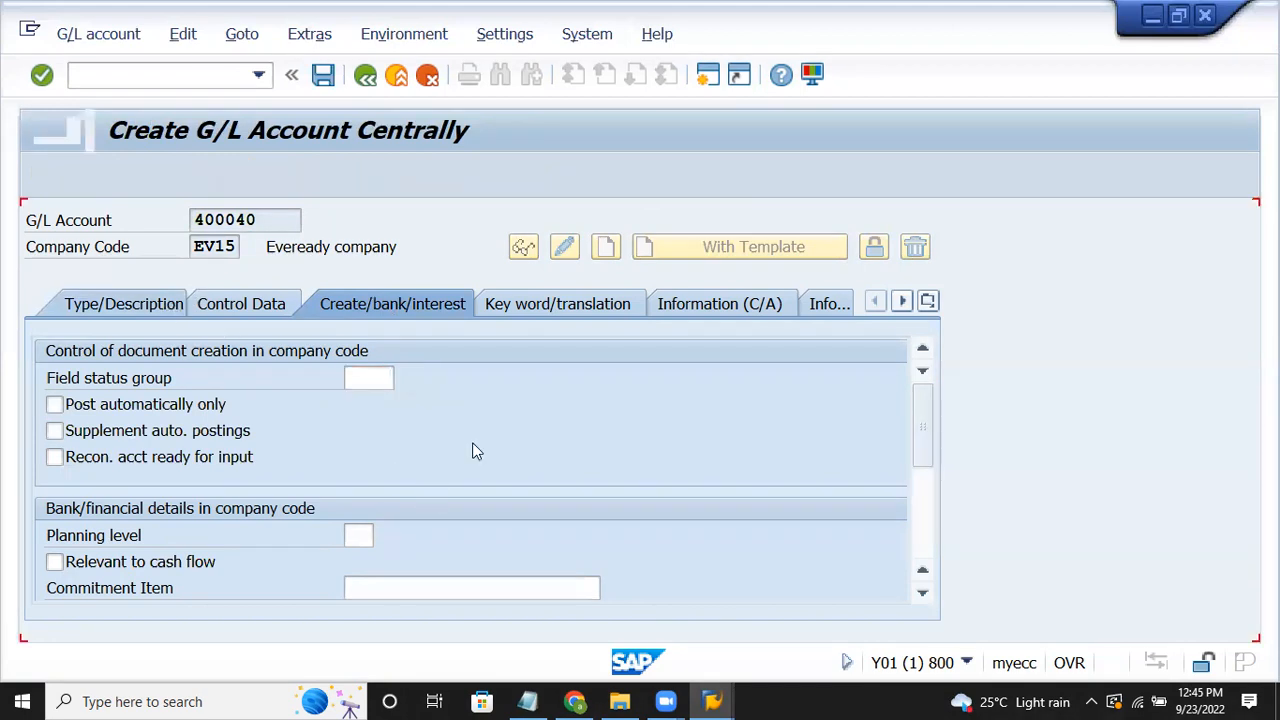
click(415, 378)
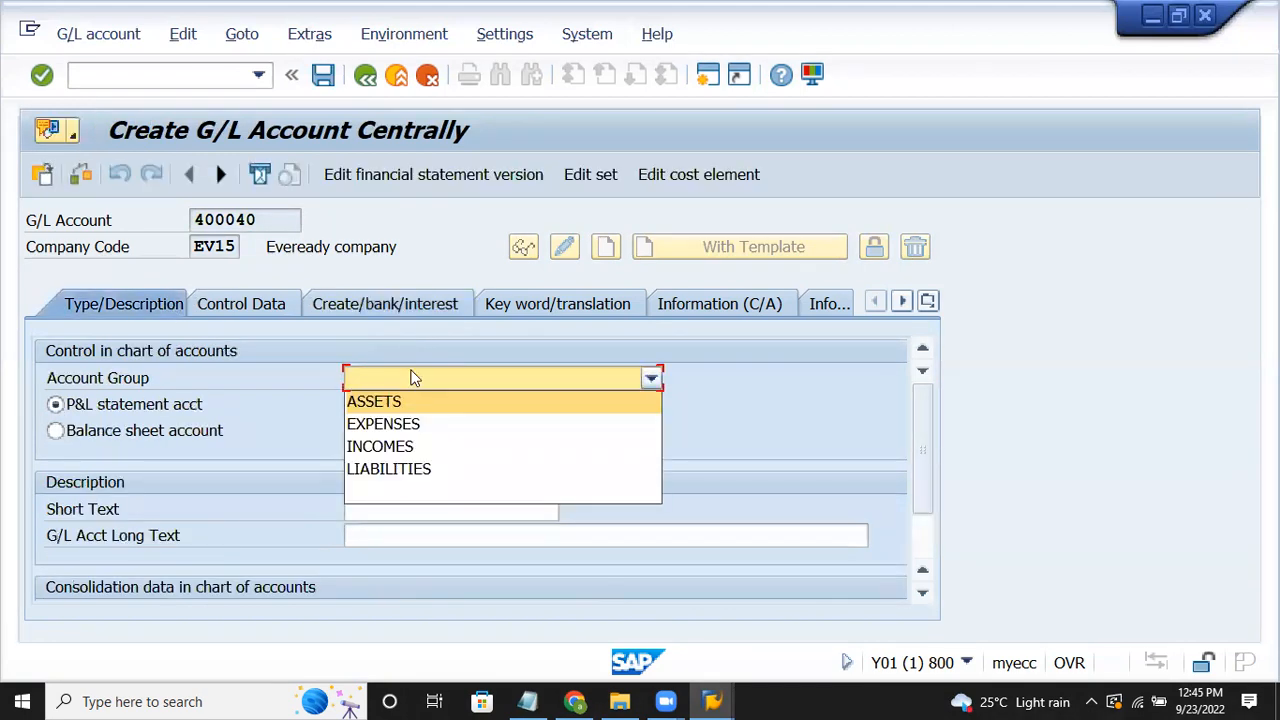
click(394, 423)
click(399, 505)
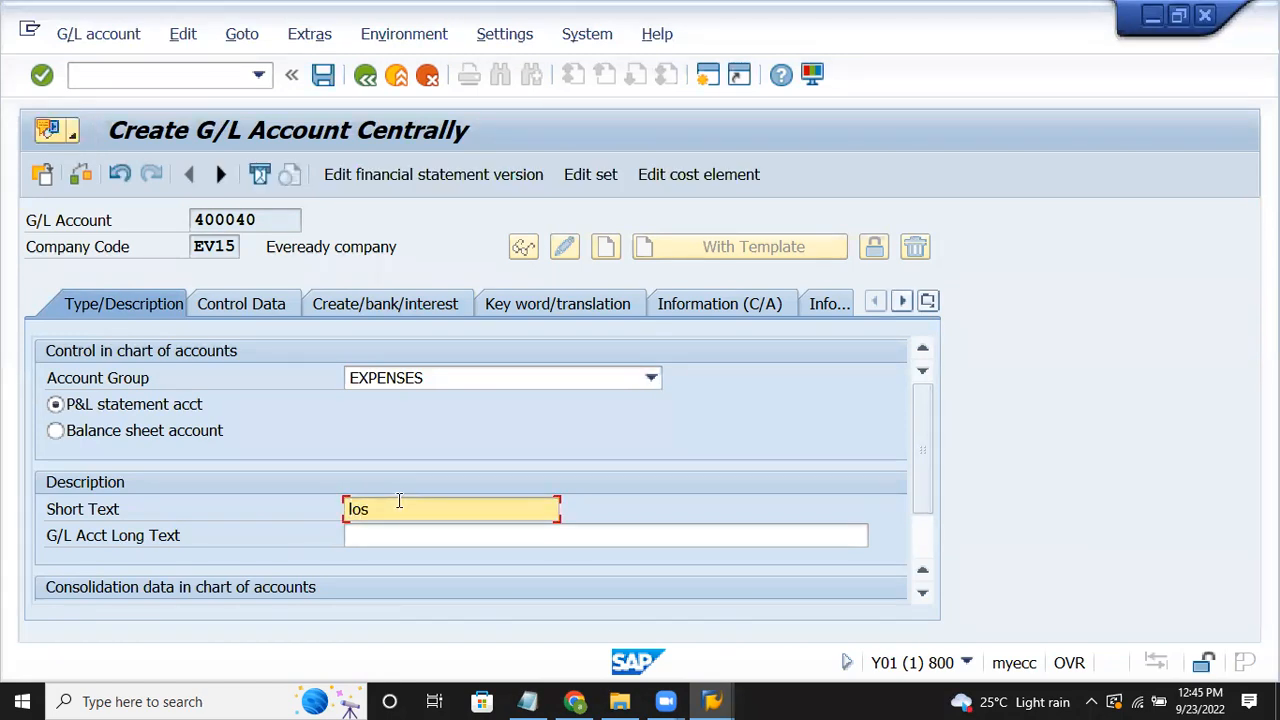
text(loss on sale)
key(Tab)
text(loss ki)
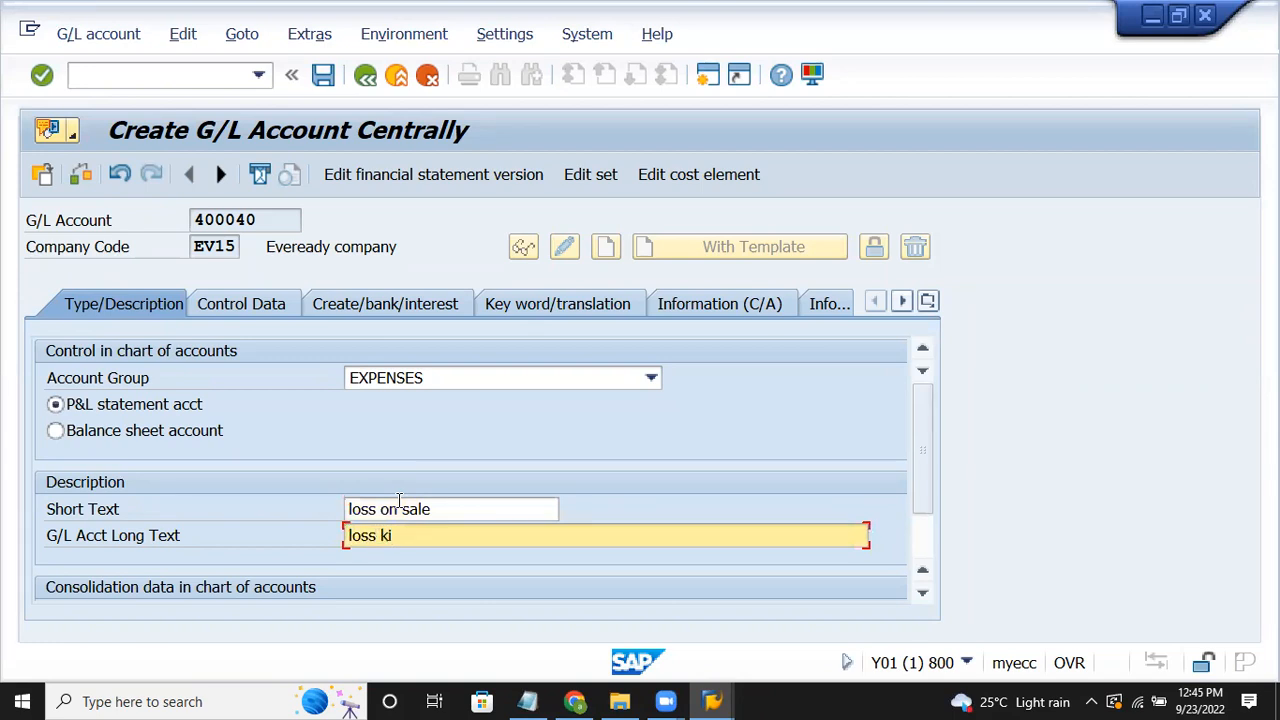
text(nsale of asset)
click(251, 304)
click(251, 304)
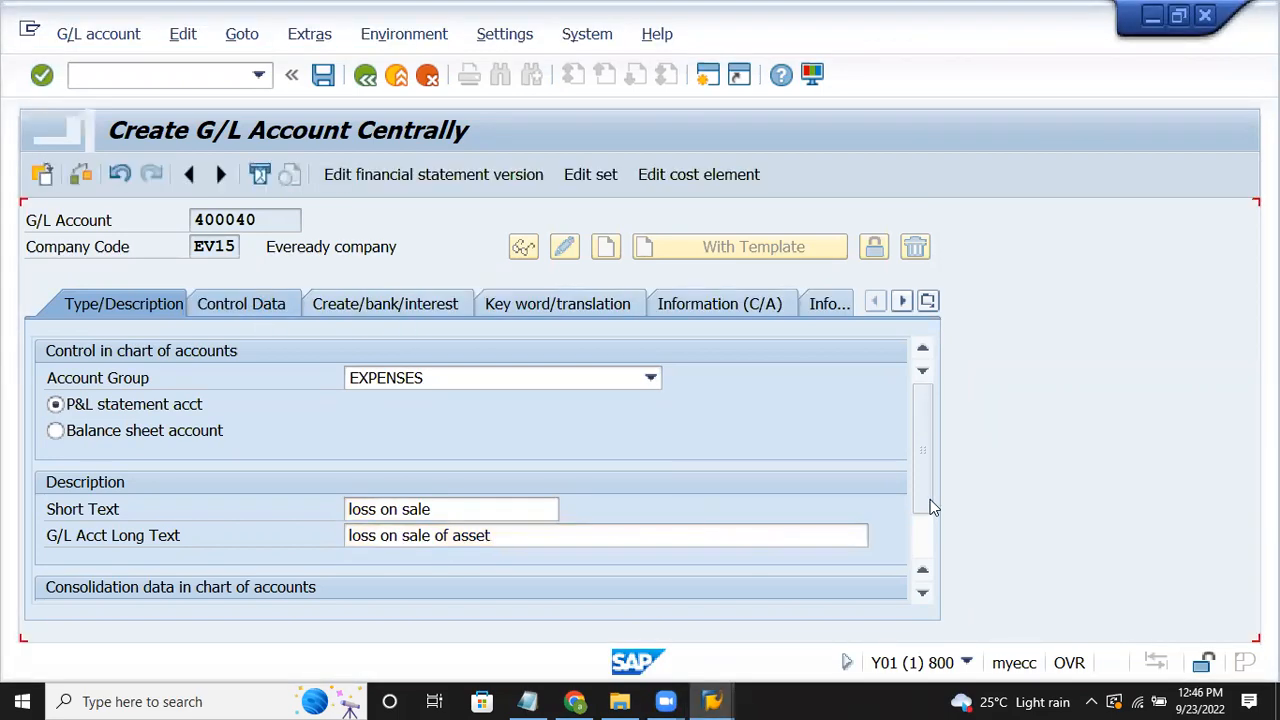
Step: Turn on line item display and enter sort key 018 for account 400040
scroll(450, 403, down, 5)
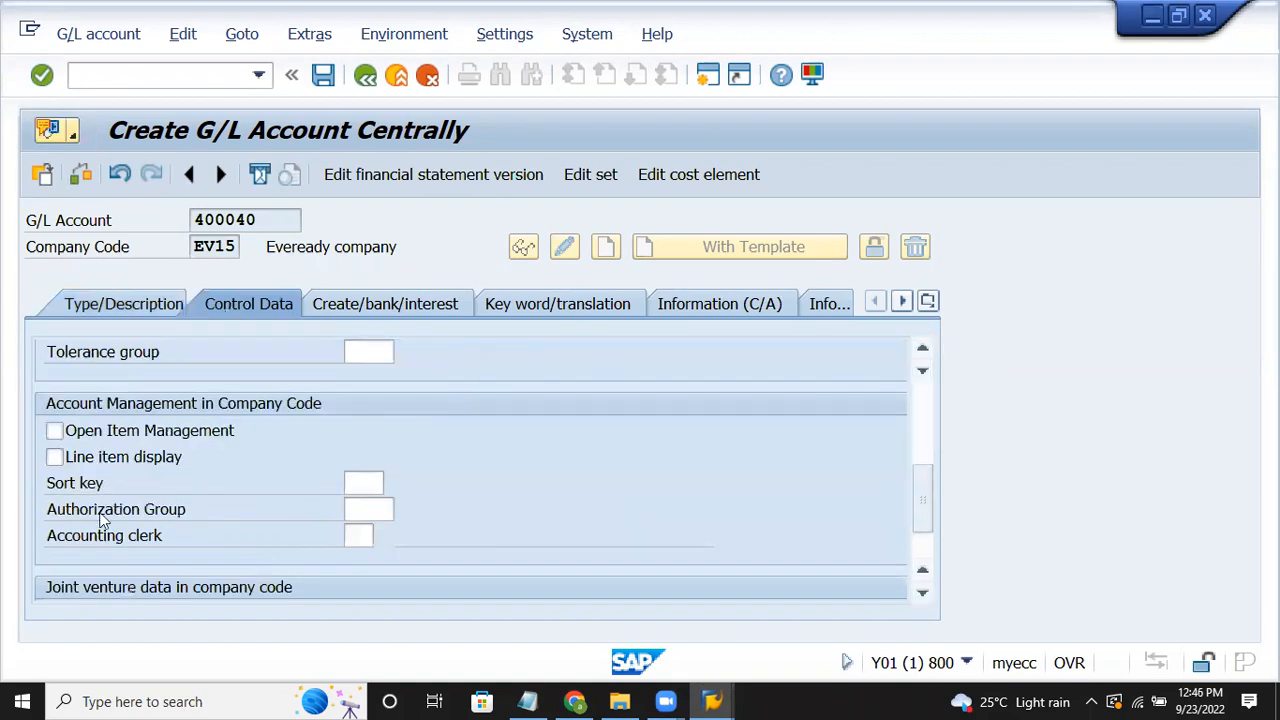
click(95, 459)
click(364, 481)
text(018)
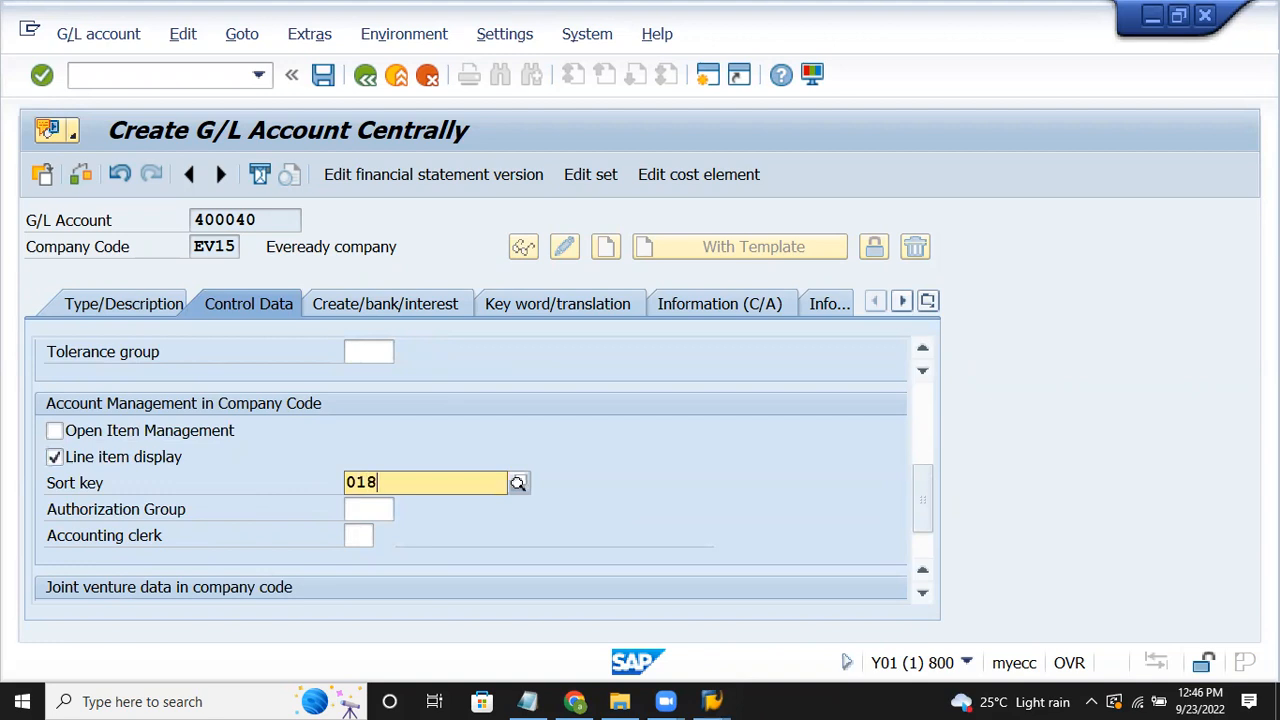
Step: Set field status group G001, save account 400040, and review the Notepad task list
click(370, 300)
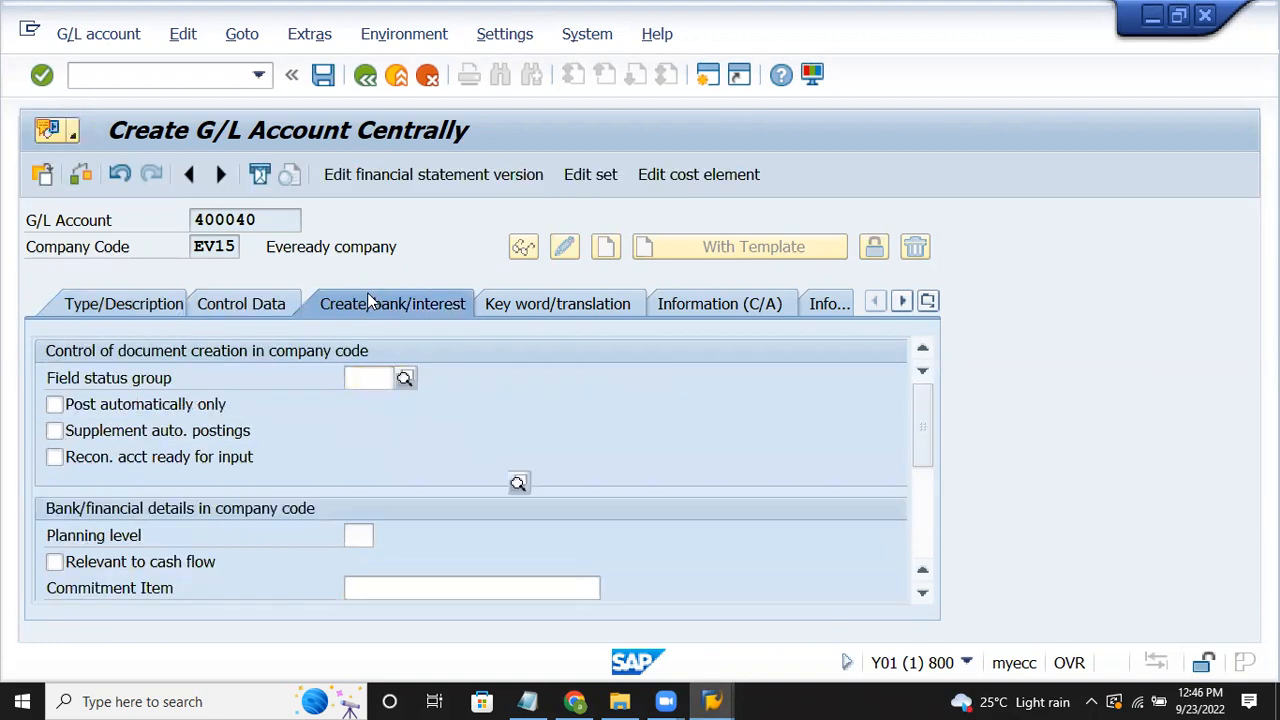
text(g001)
key(Return)
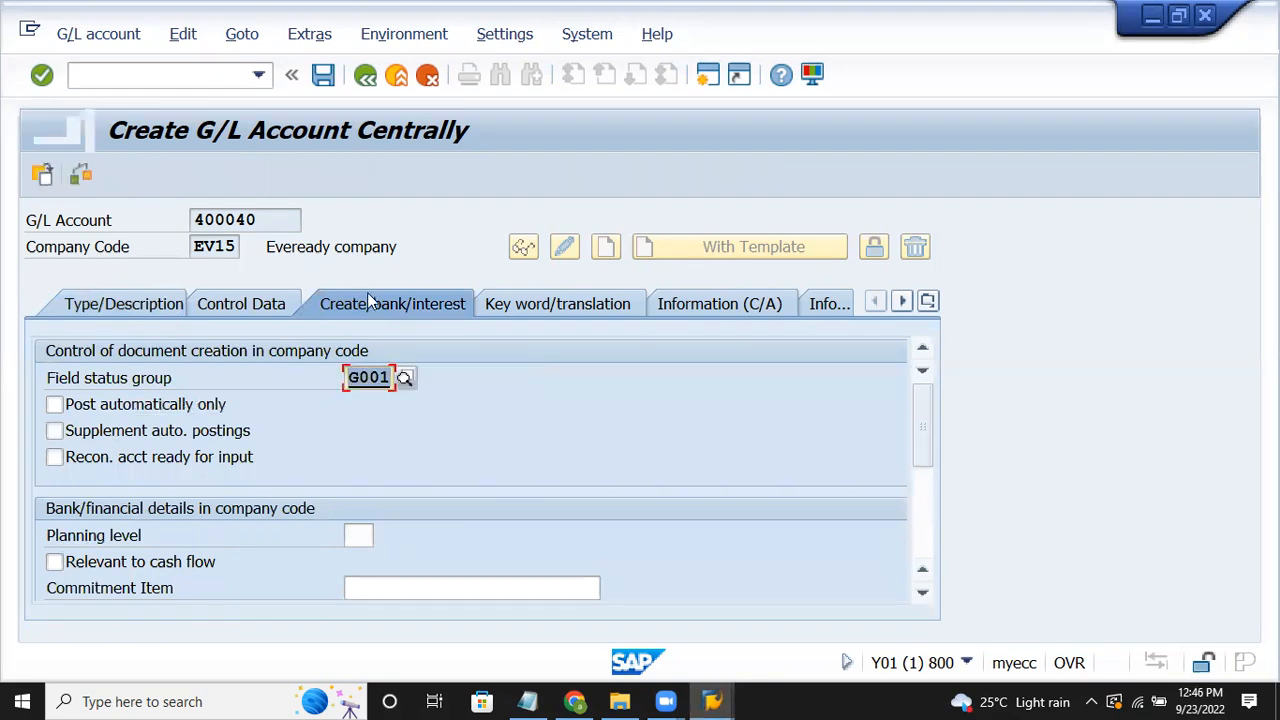
key(ctrl+s)
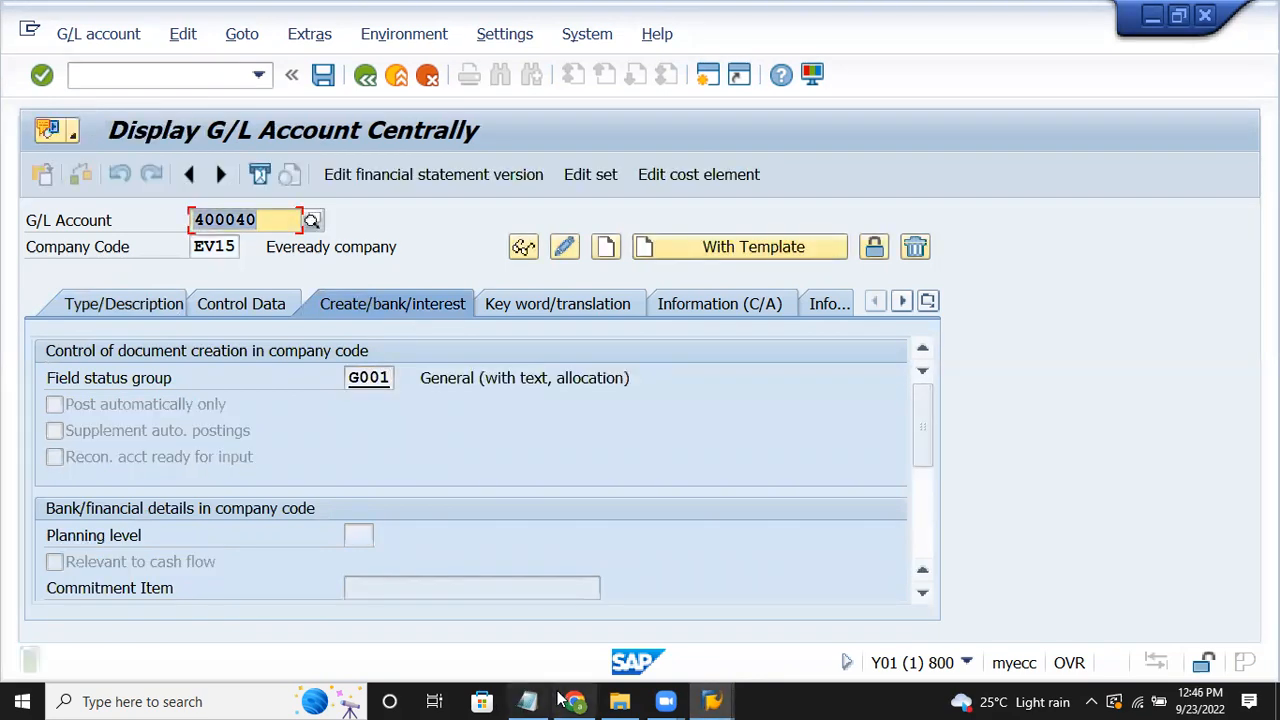
click(527, 700)
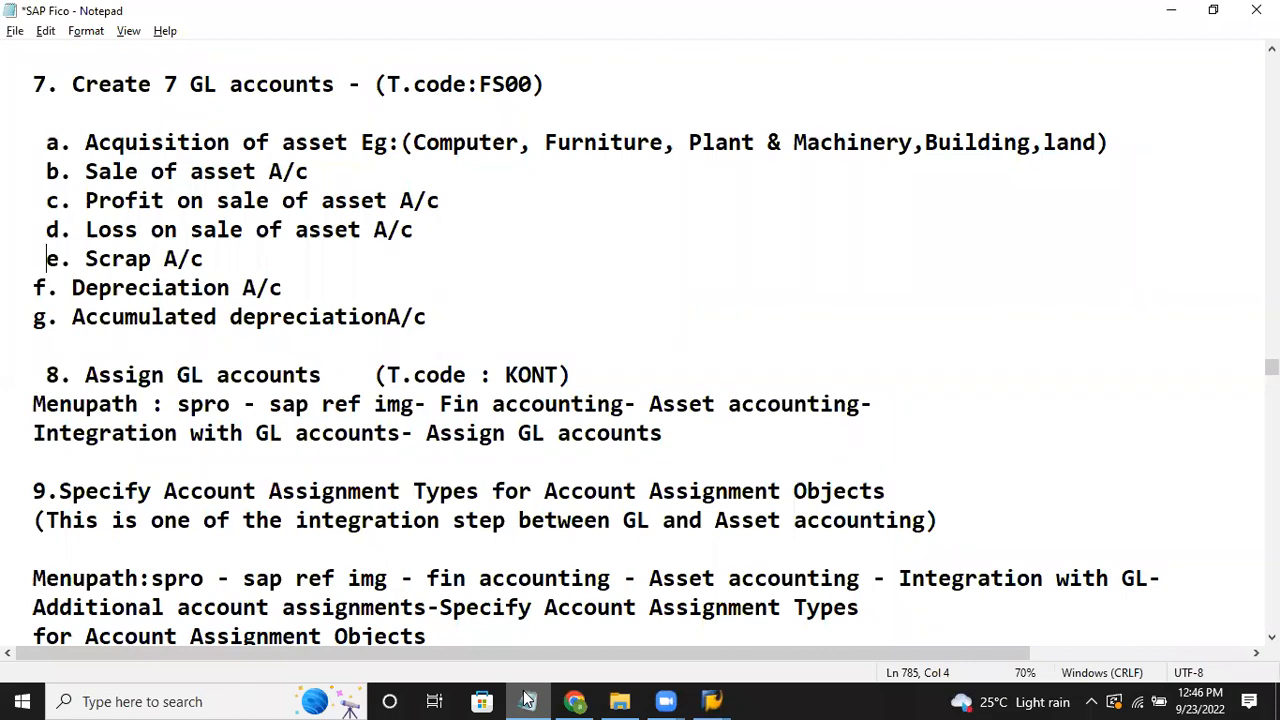
Step: Back in SAP, load account number 300042
click(527, 700)
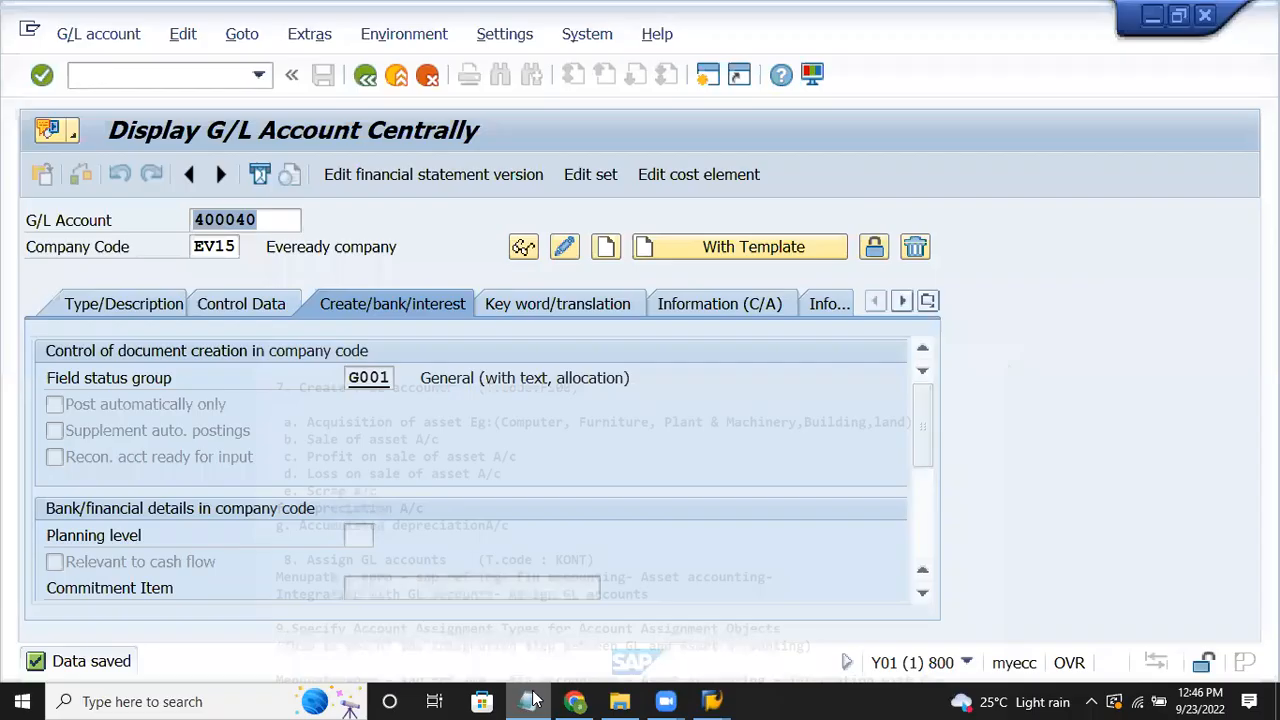
text(30)
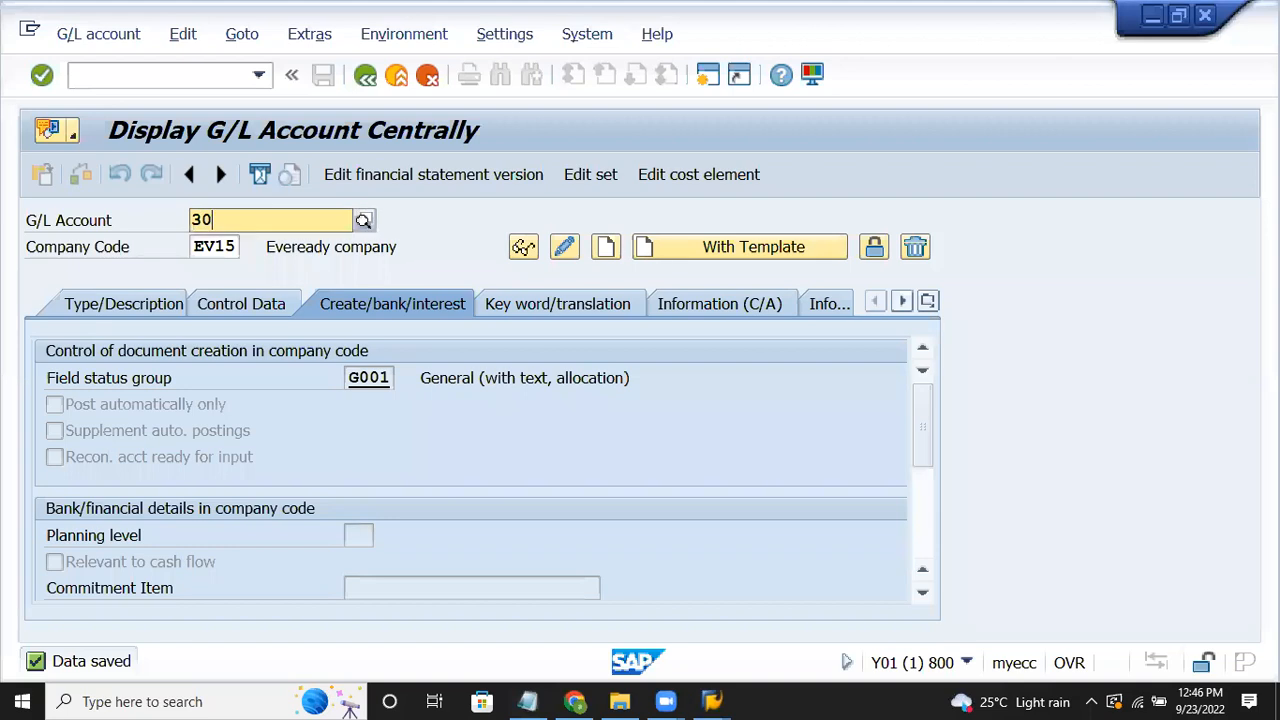
text(0042)
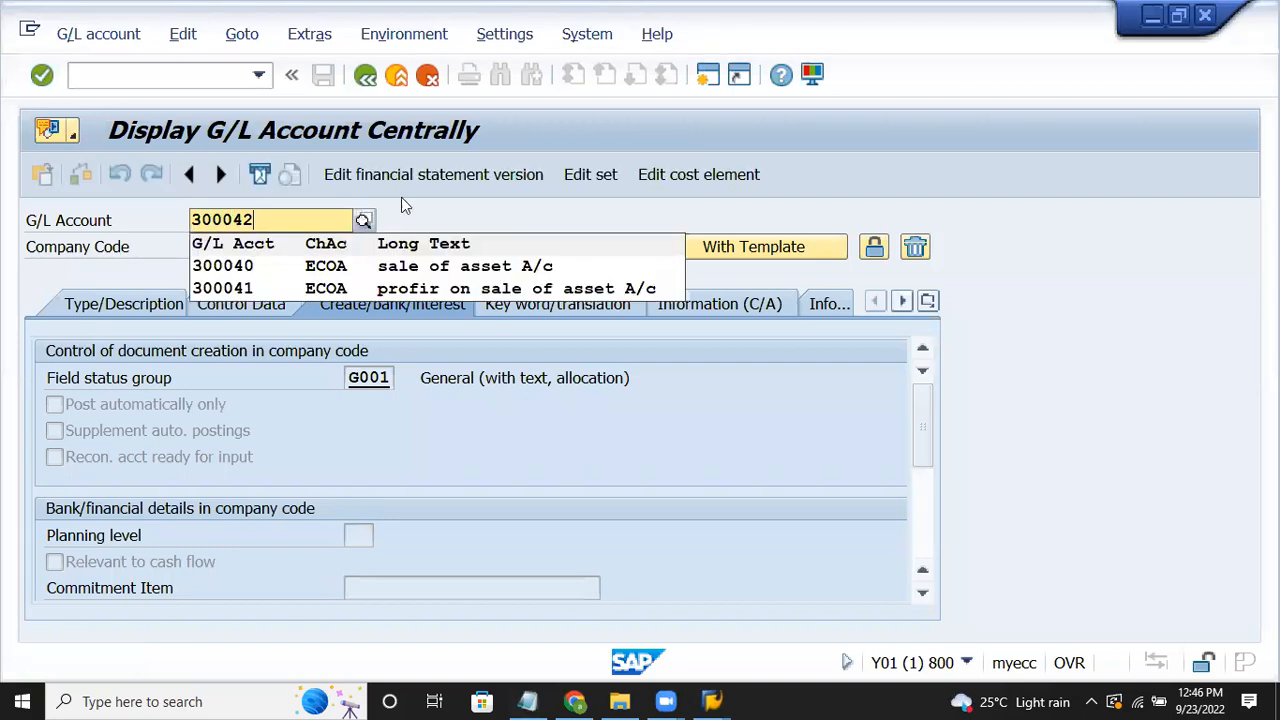
key(Return)
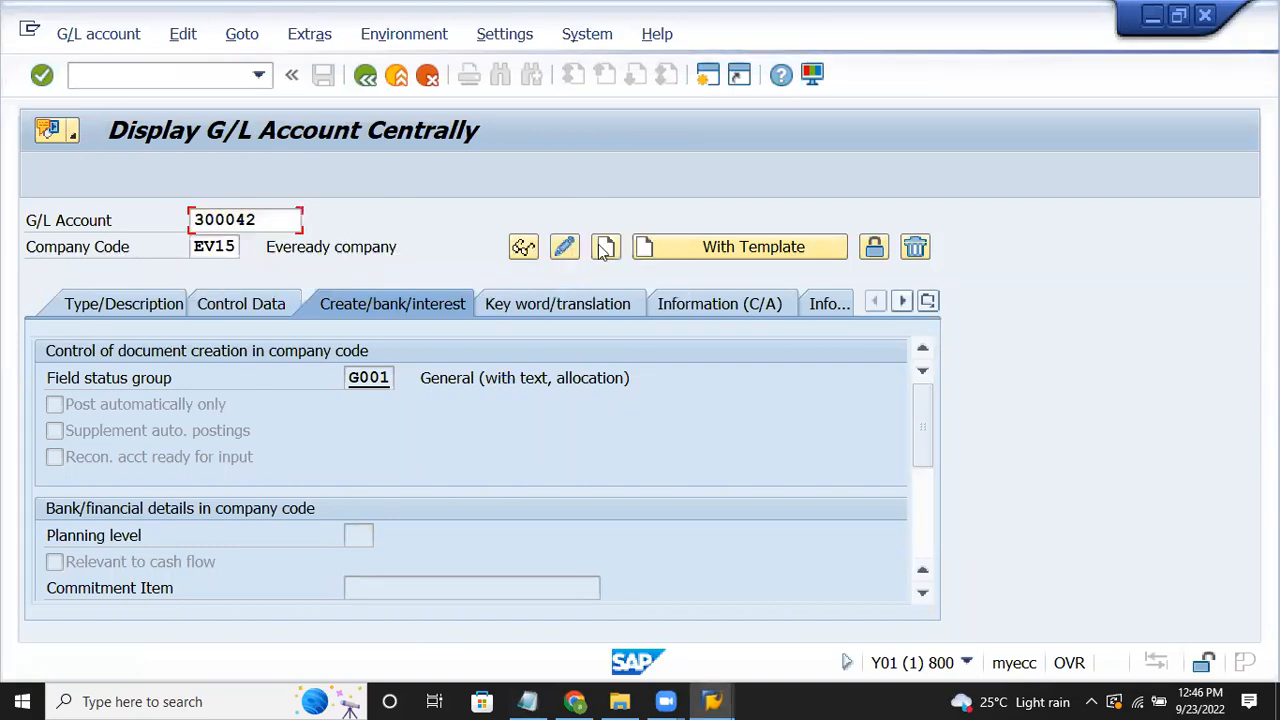
Step: Create it as an INCOMES P&L account with texts 'scrap' and 'scrap A/c'
click(120, 304)
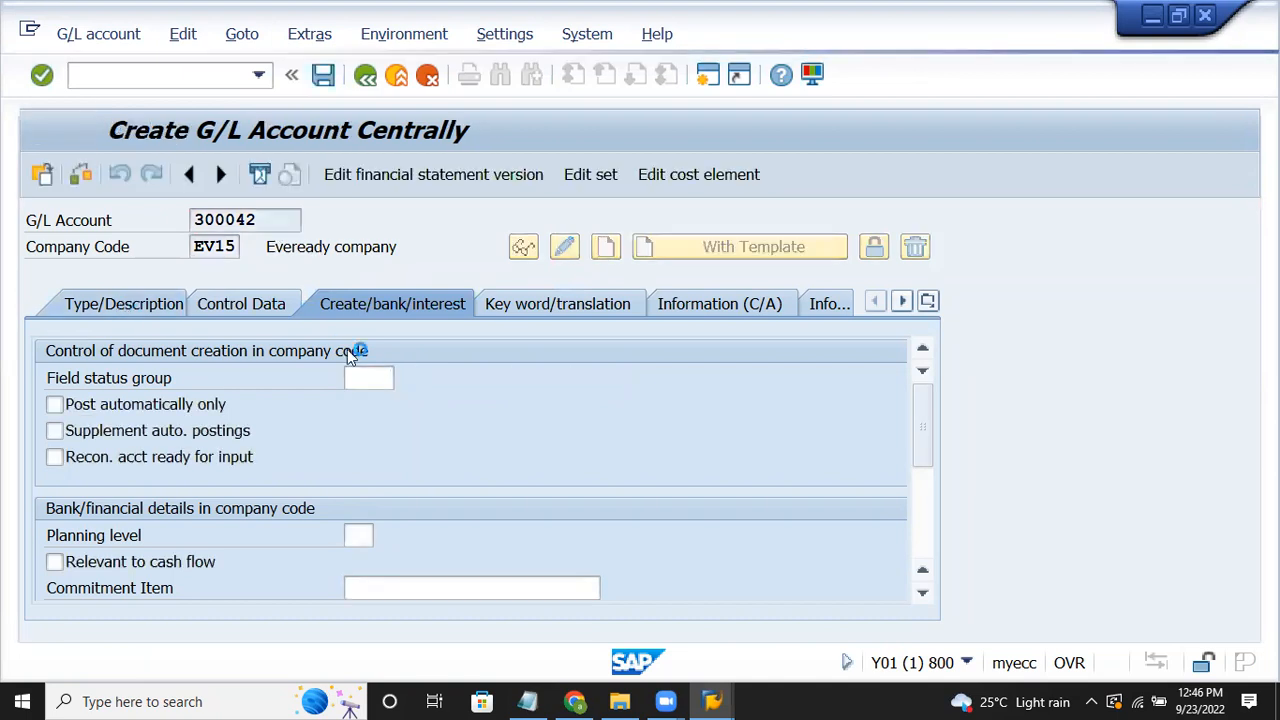
click(389, 374)
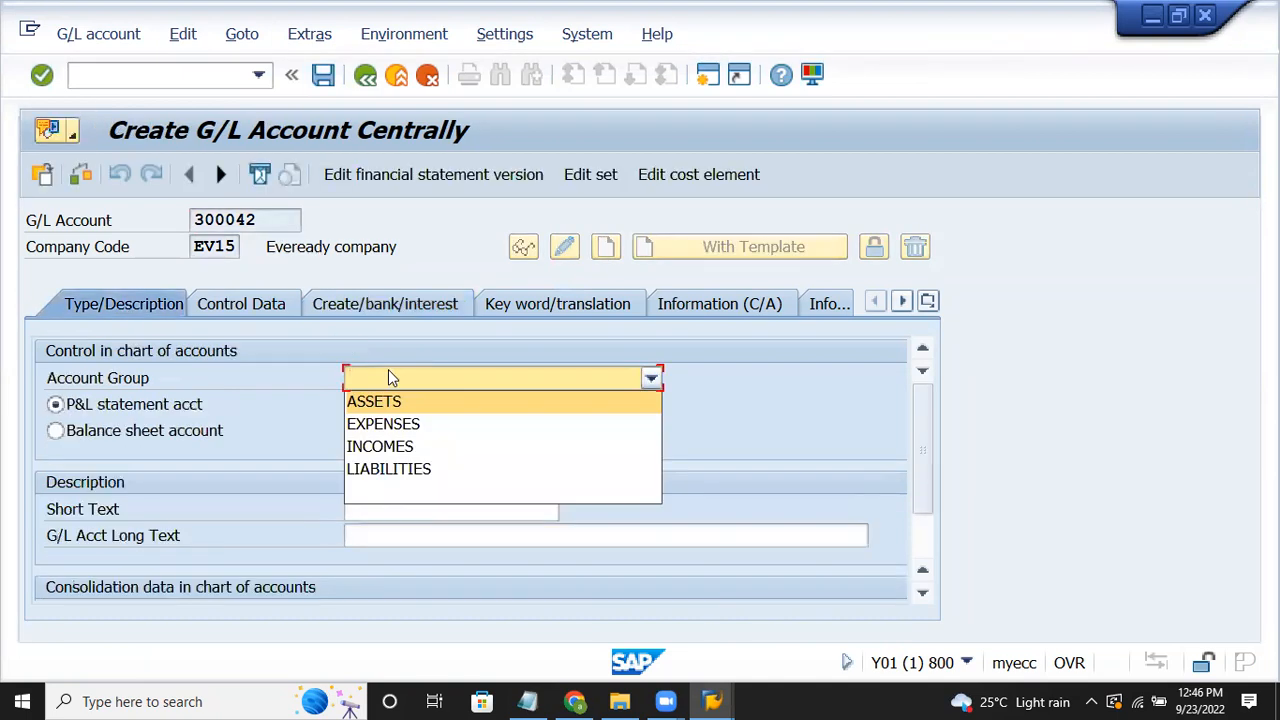
click(380, 447)
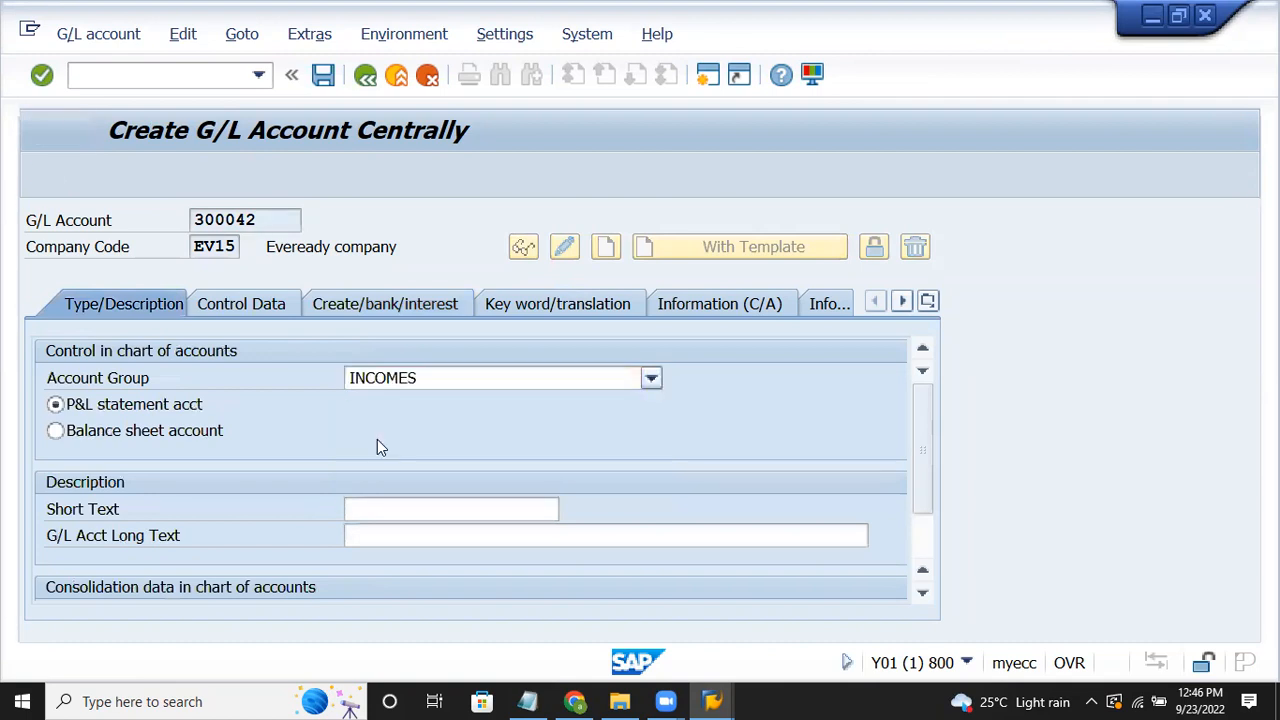
click(382, 514)
text(scra)
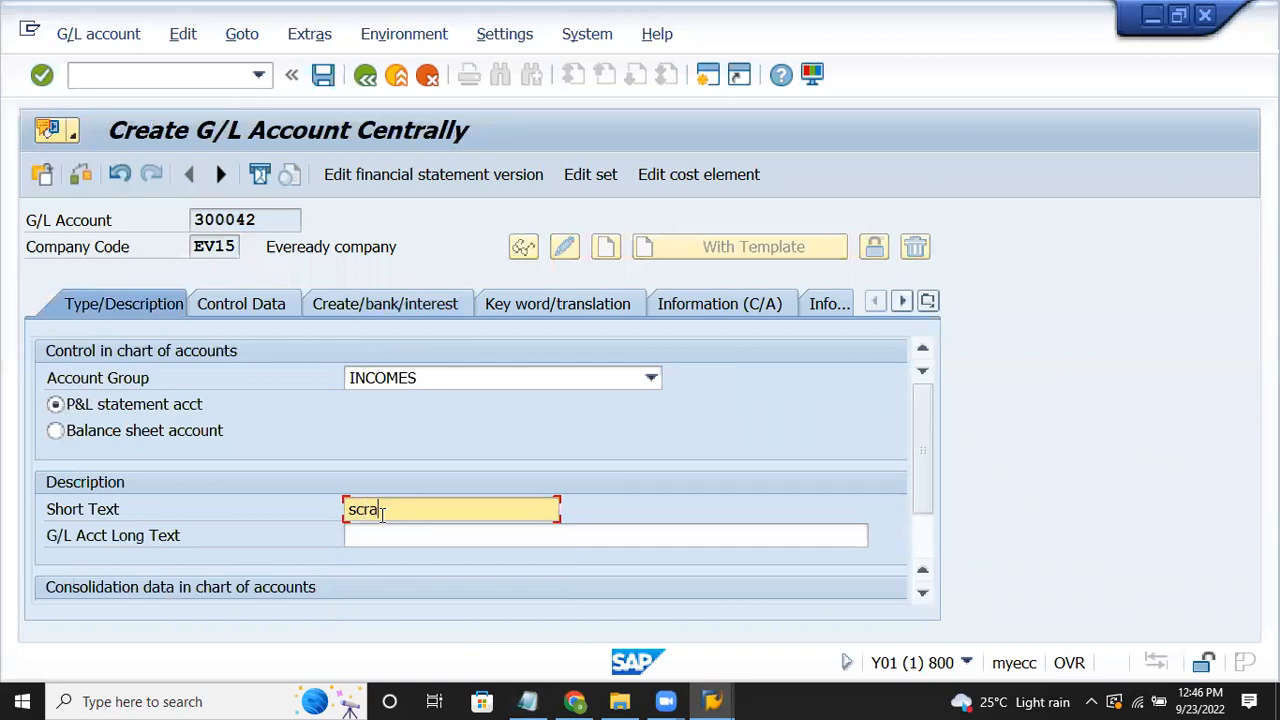
text(p)
key(Tab)
text(sc)
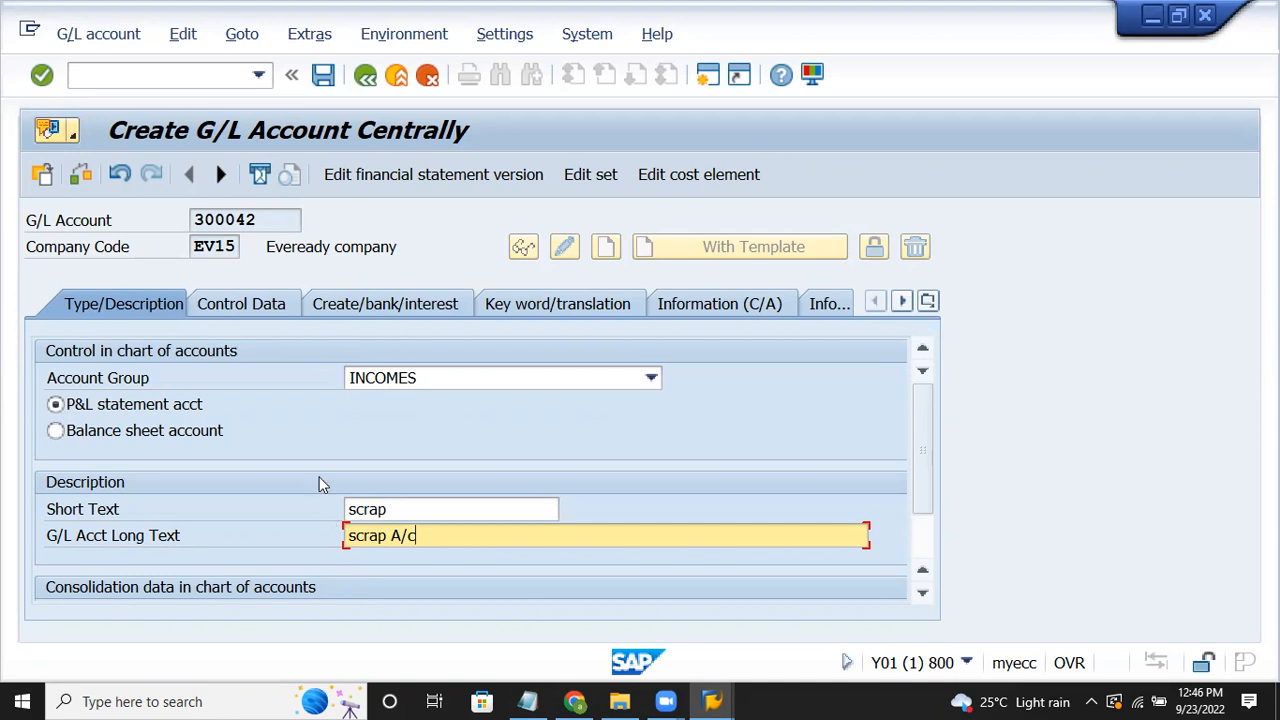
click(257, 304)
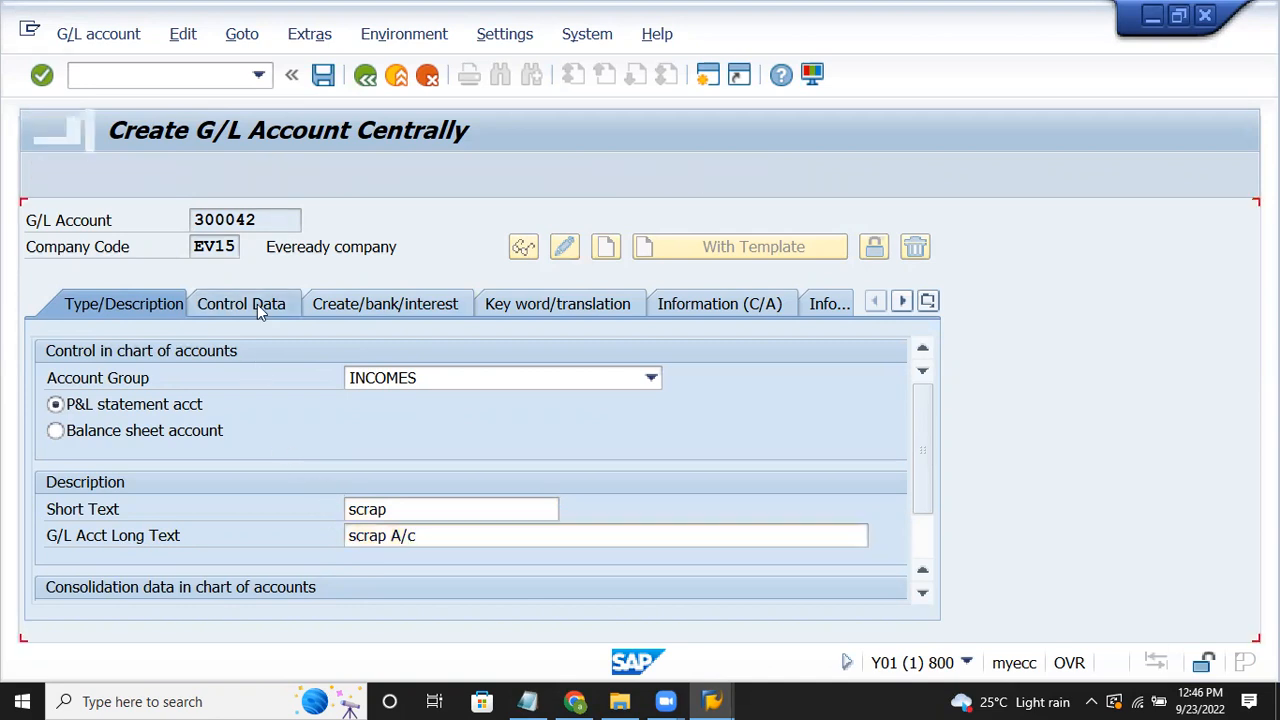
Step: Give account 300042 line item display, sort key 018 and field status group G001
click(922, 524)
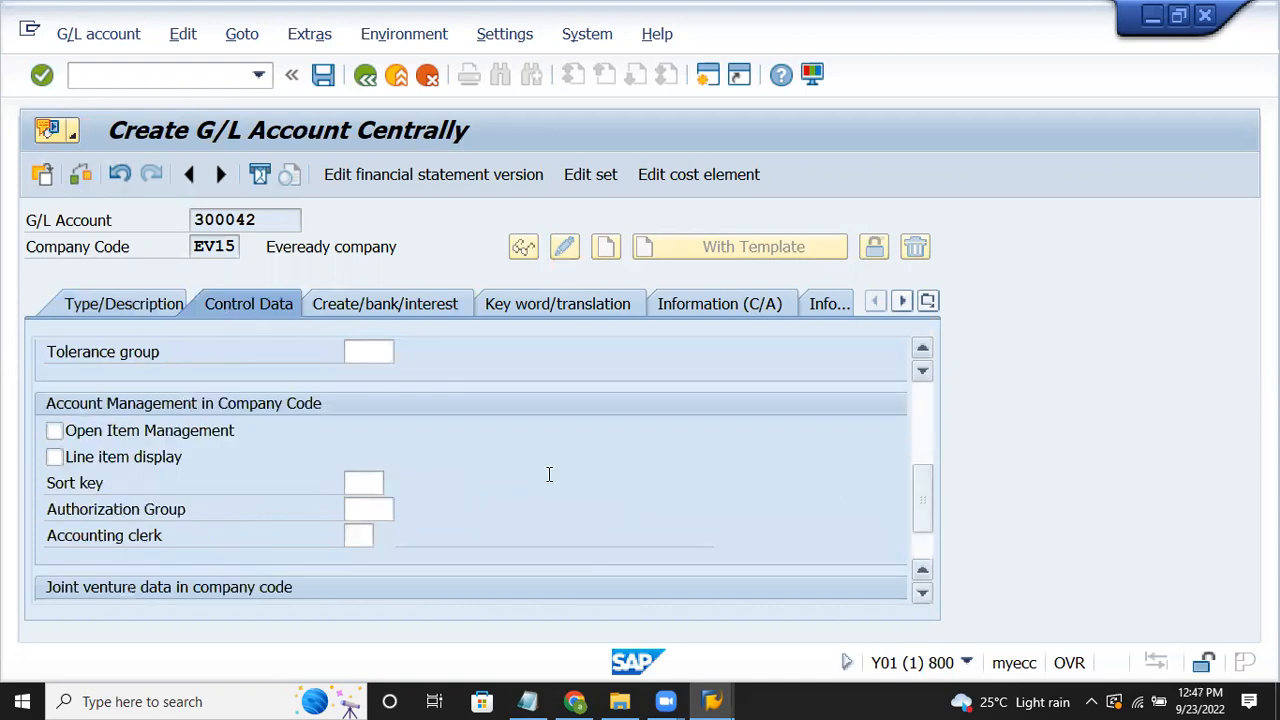
click(147, 465)
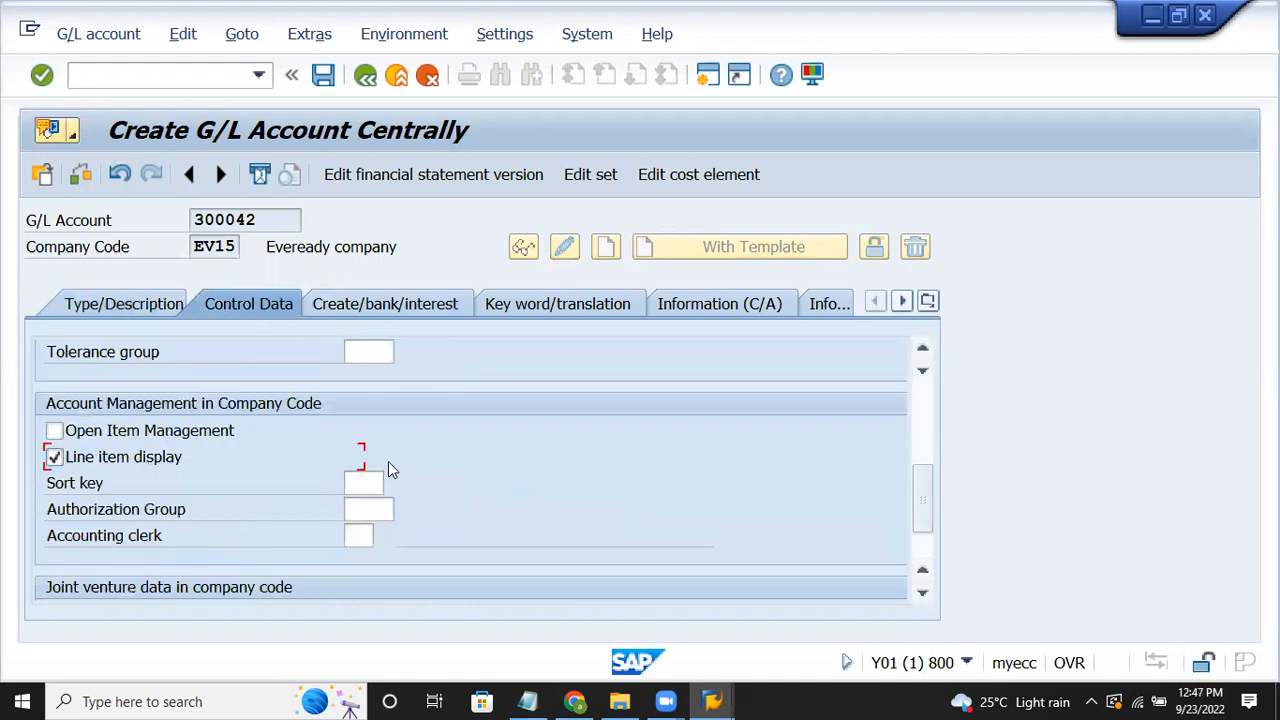
click(363, 482)
text(0)
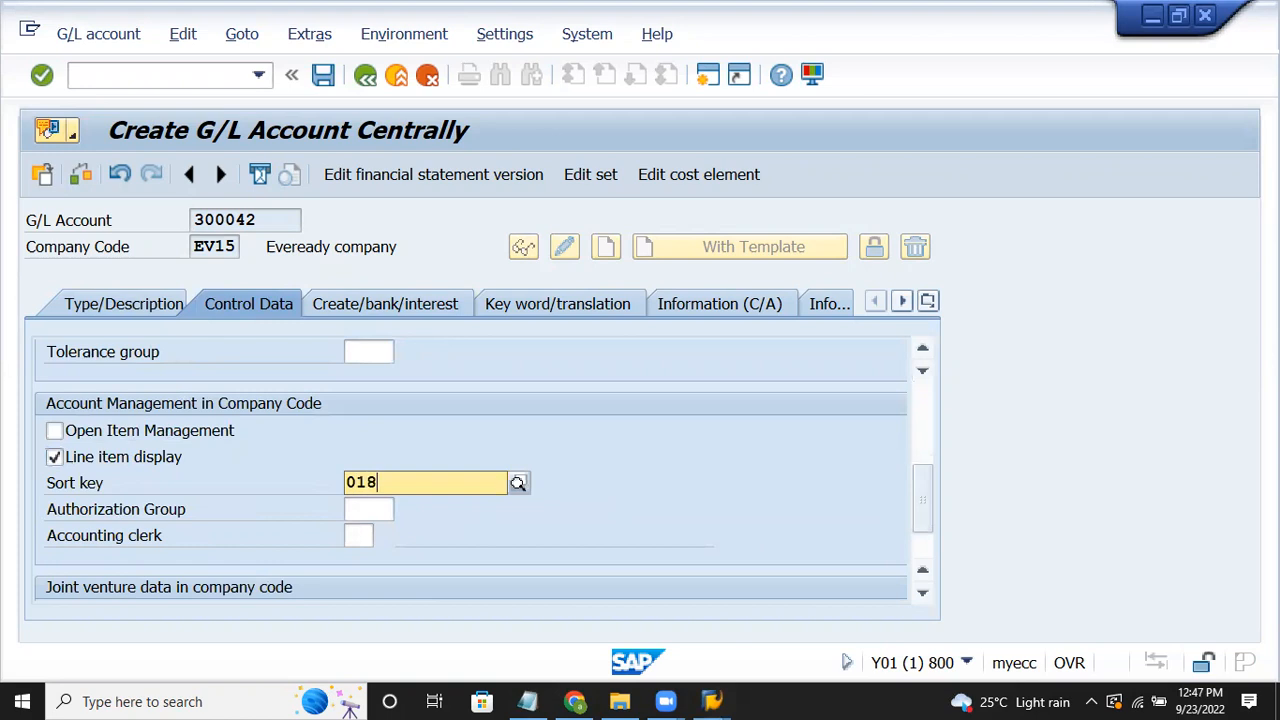
text(18)
click(388, 305)
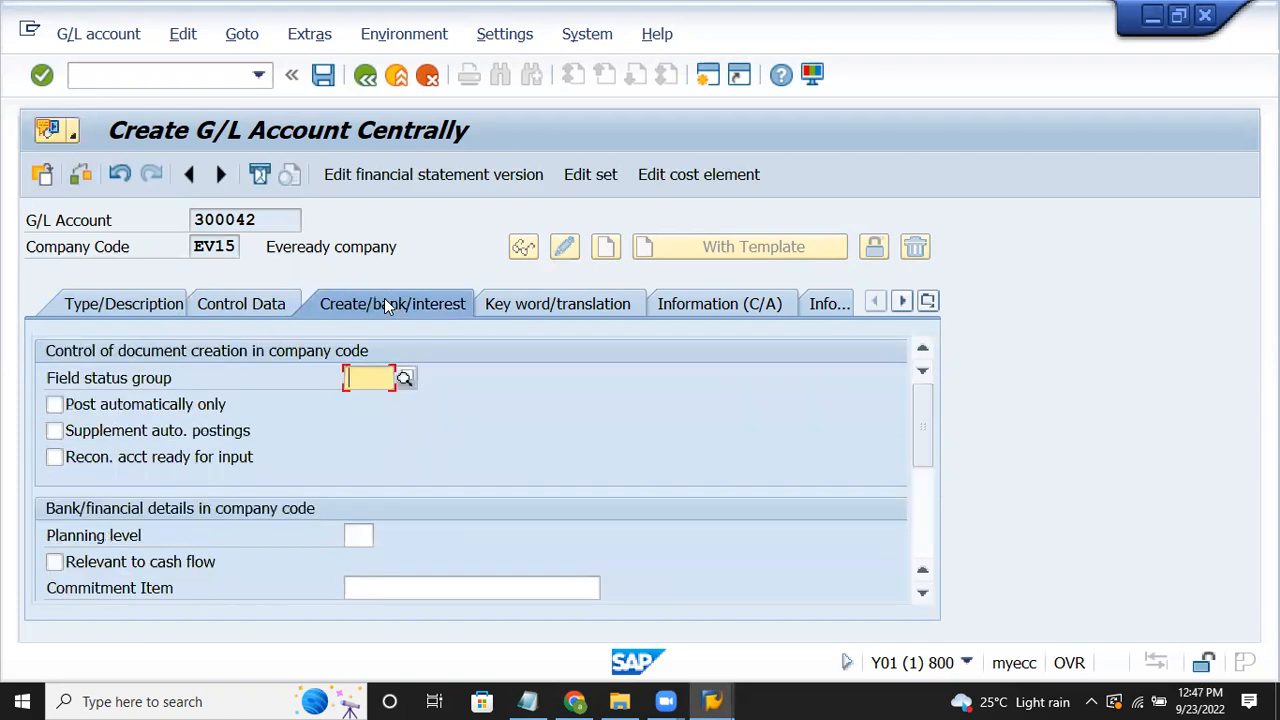
text(g001)
key(Return)
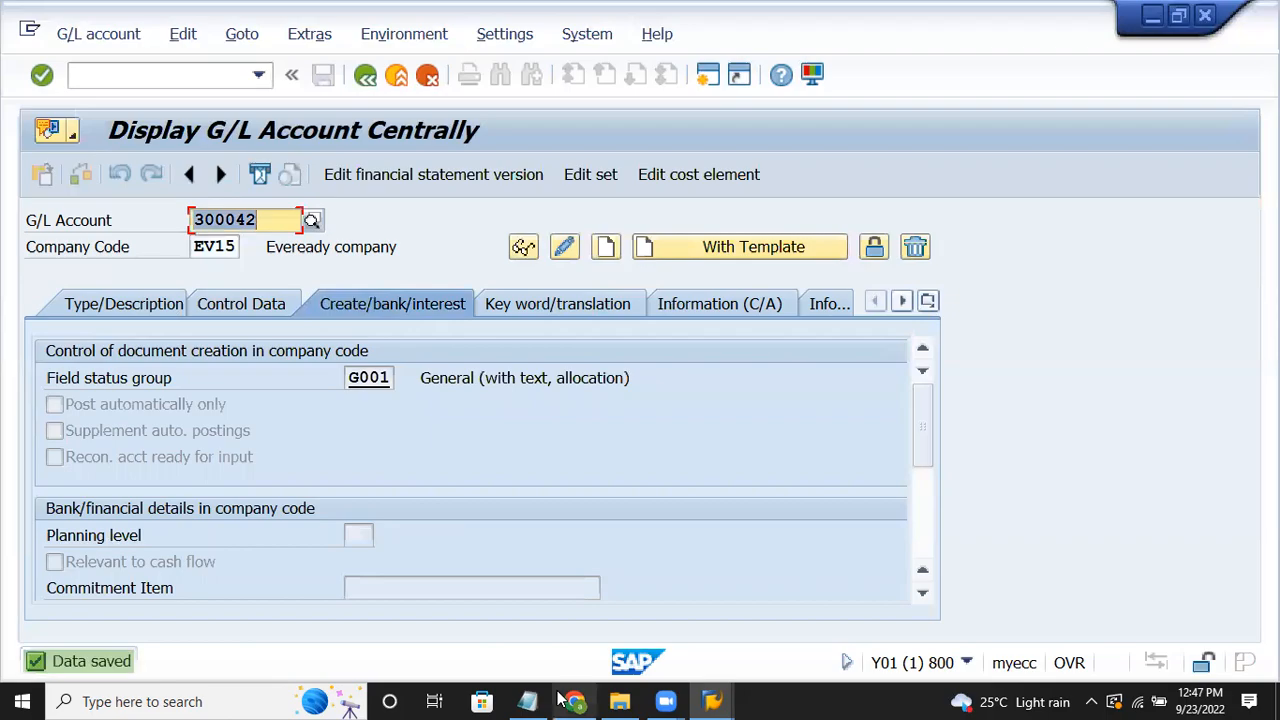
click(528, 700)
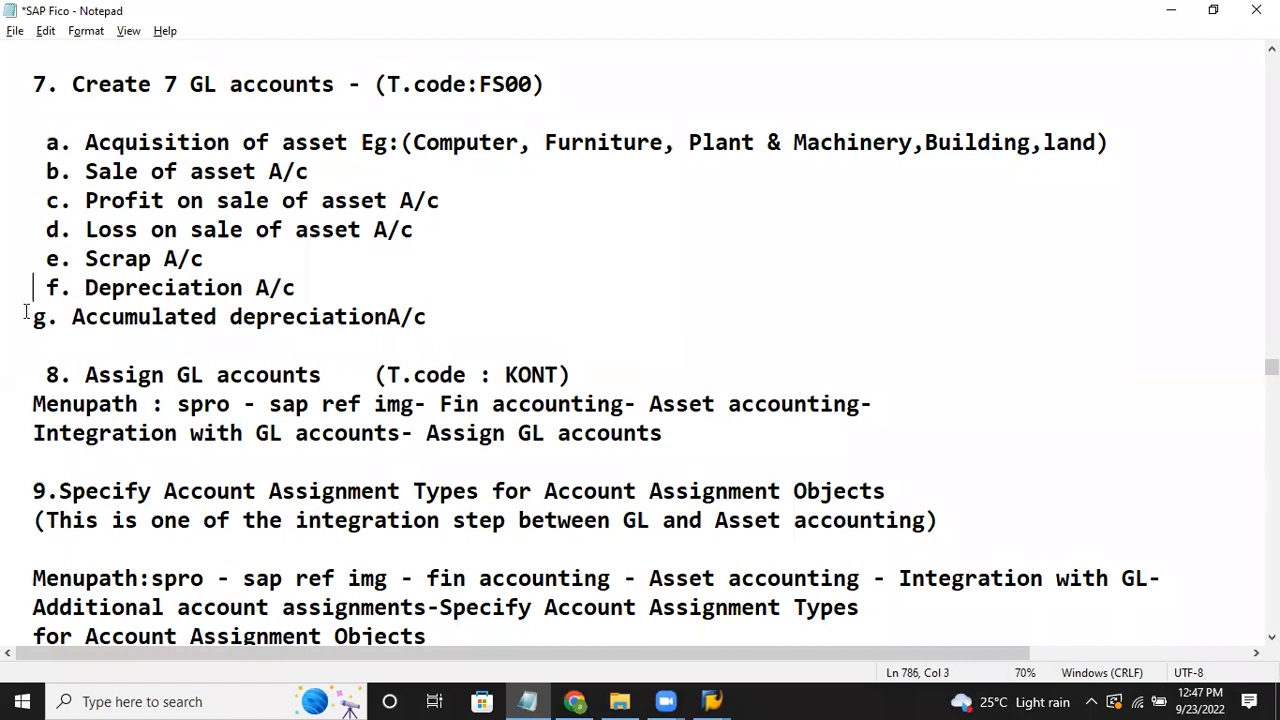
Step: Go back from Notepad to the 'Display G/L Account Centrally' SAP window
click(713, 700)
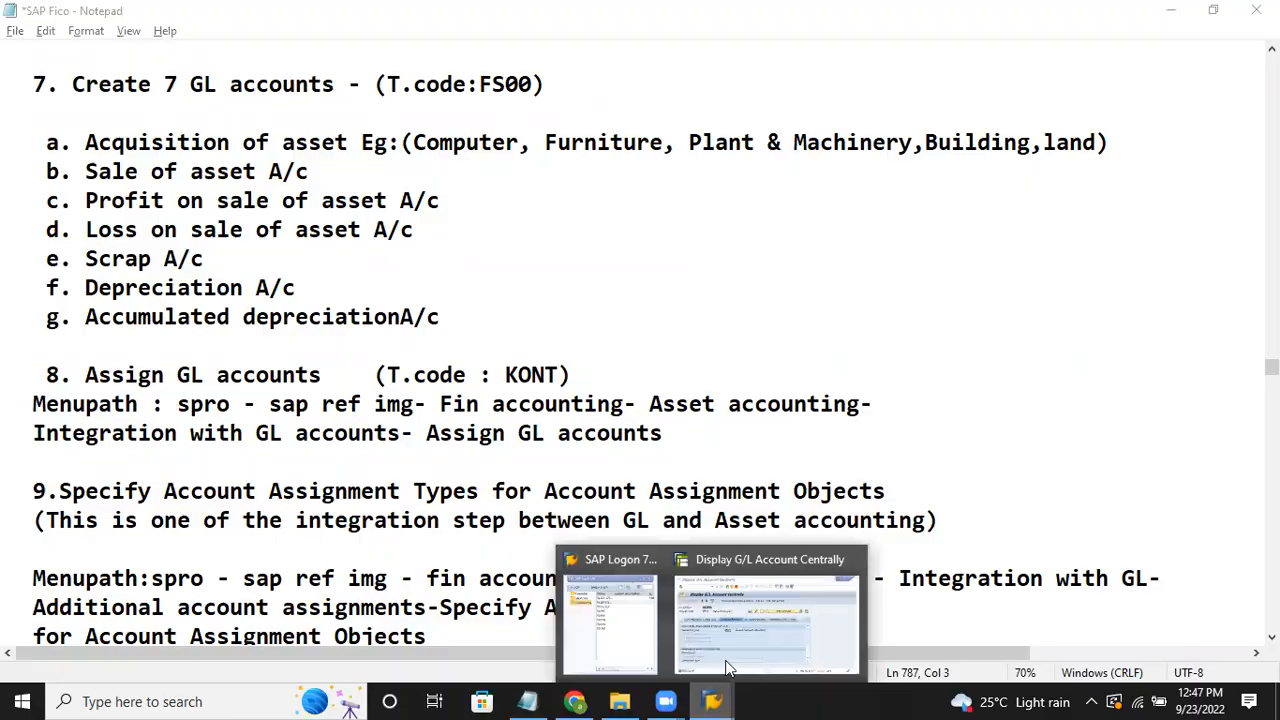
click(733, 628)
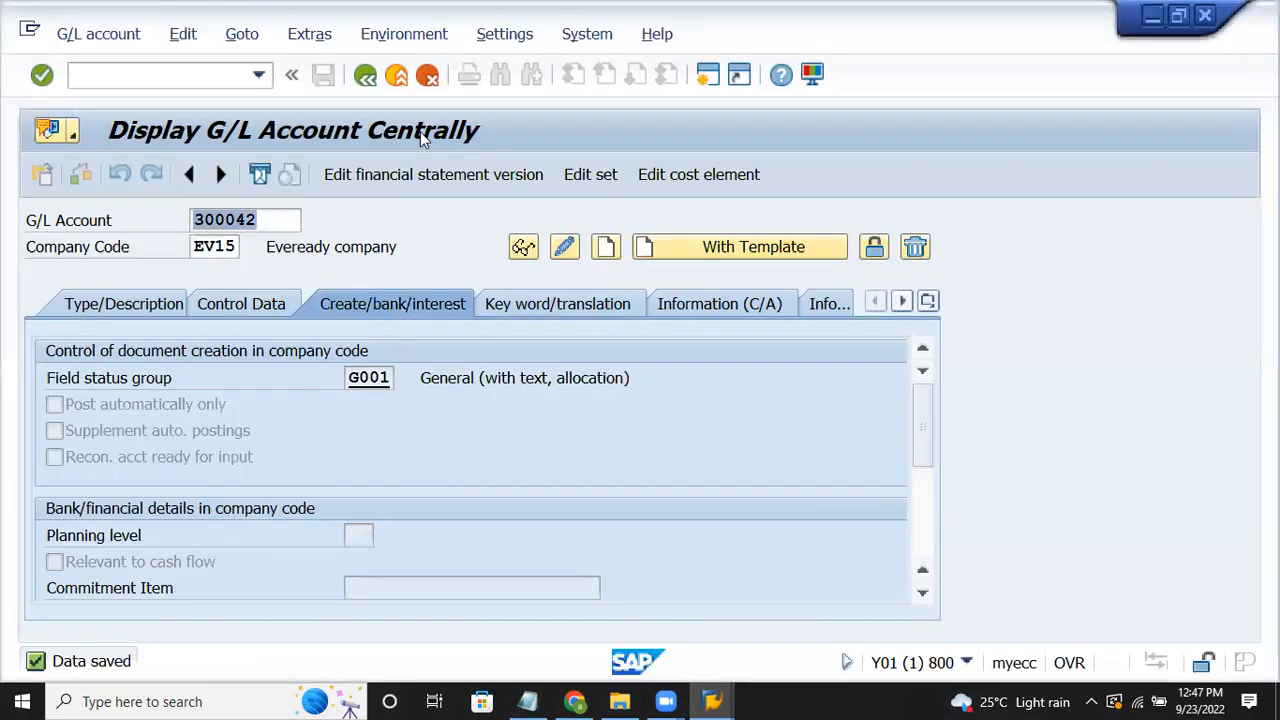
Step: Create account 100040 as a LIABILITIES balance sheet account with texts 'Dep' and 'depreciation'
text(100)
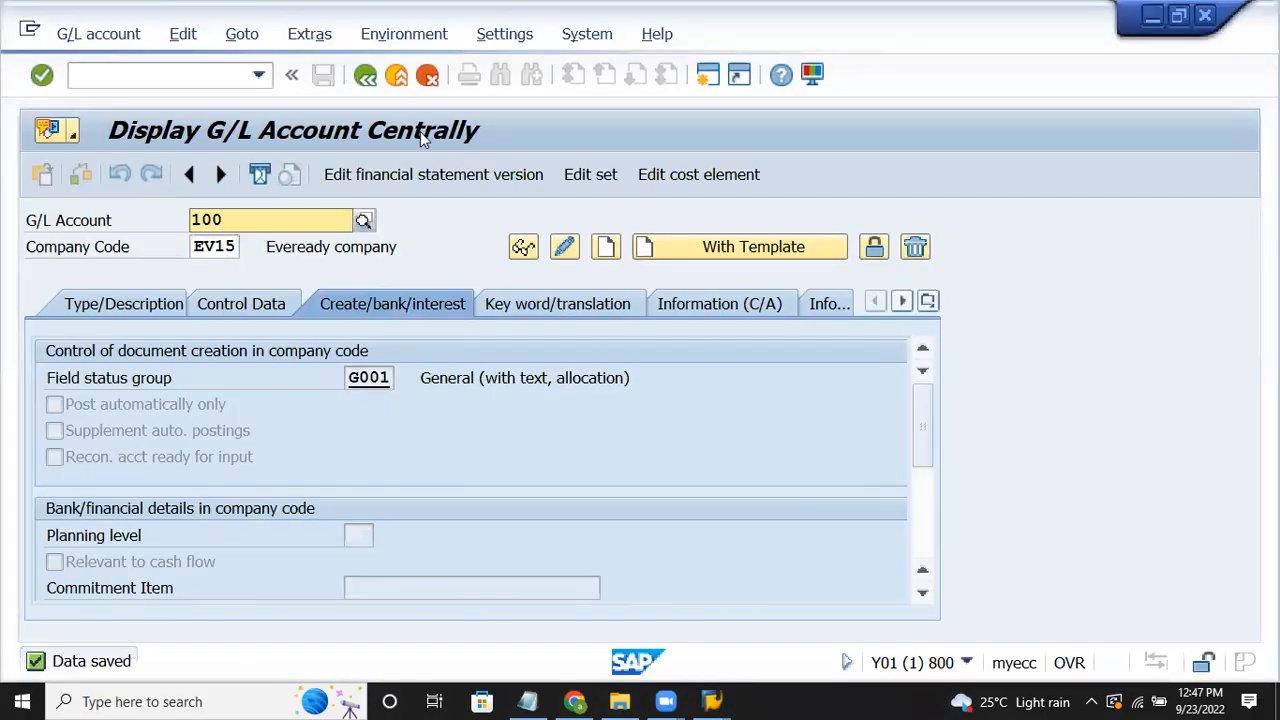
text(040)
key(Return)
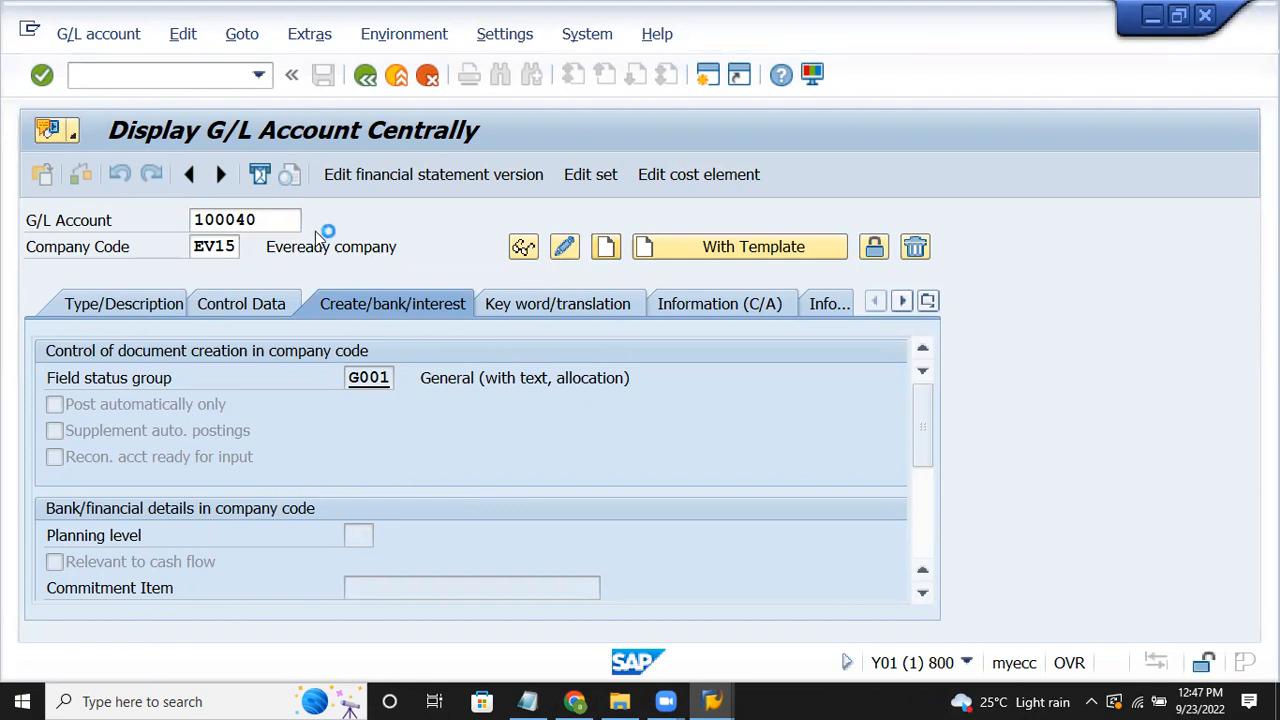
click(149, 304)
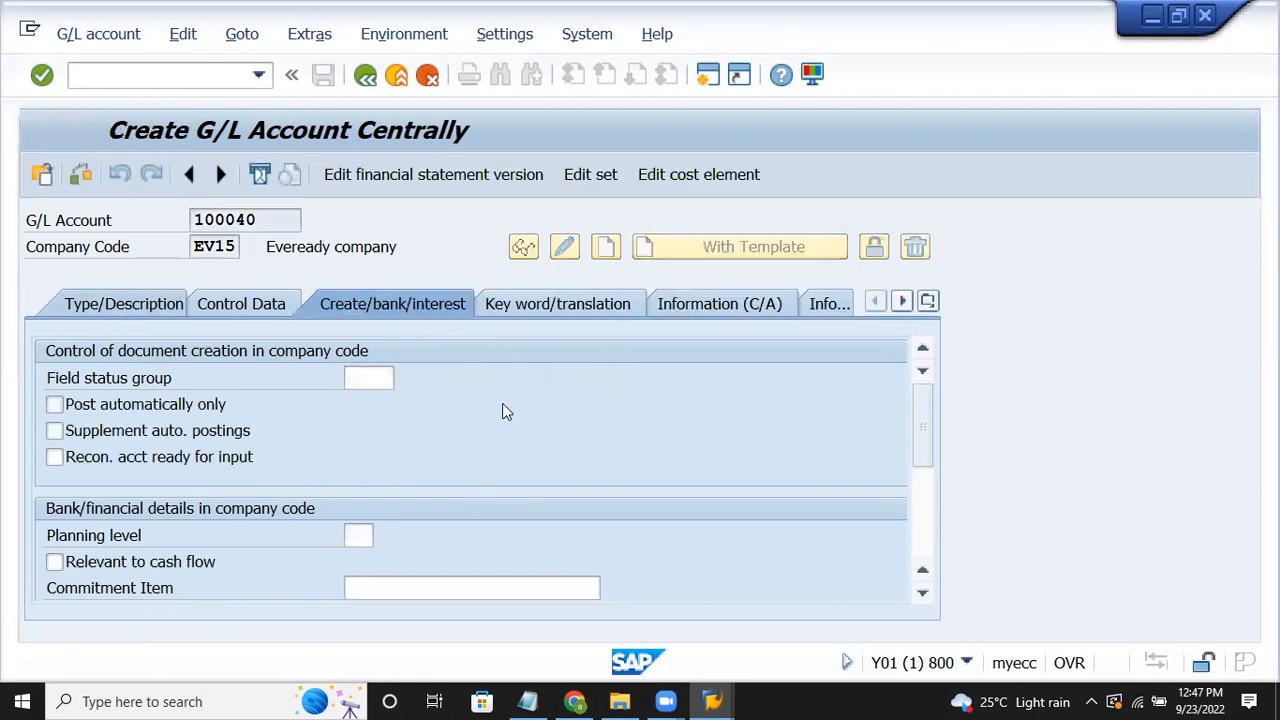
click(392, 385)
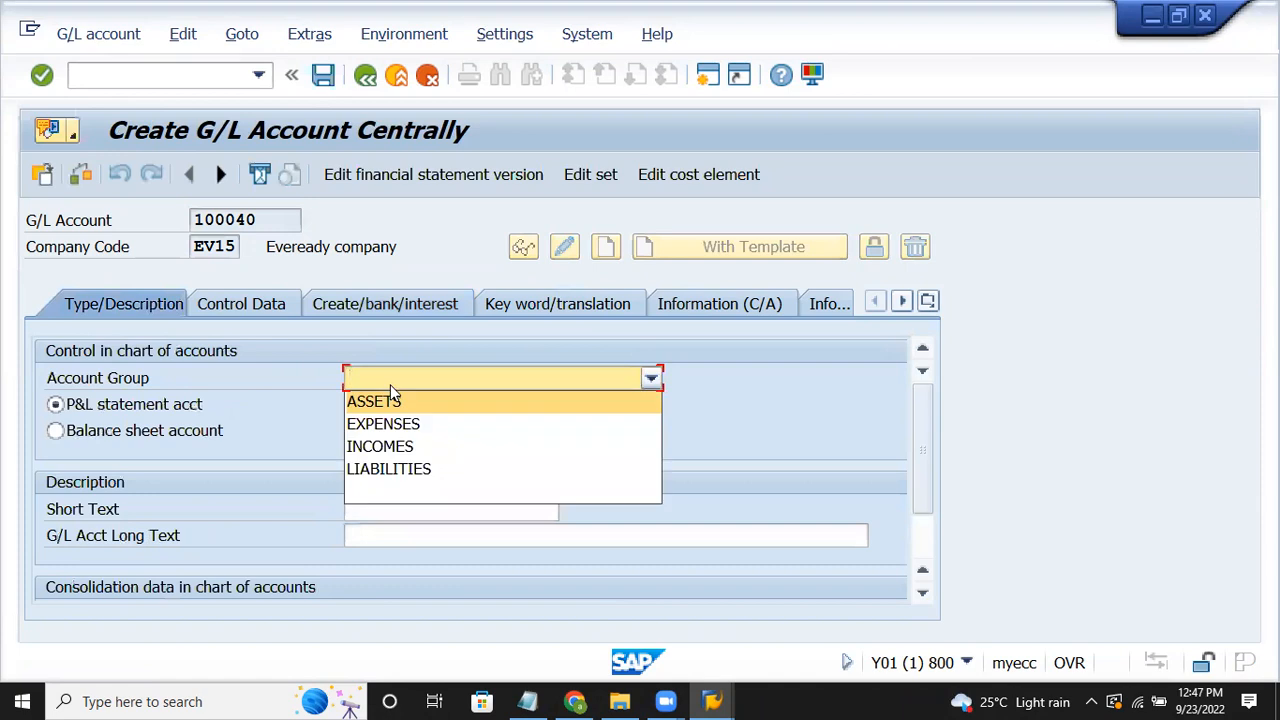
click(386, 468)
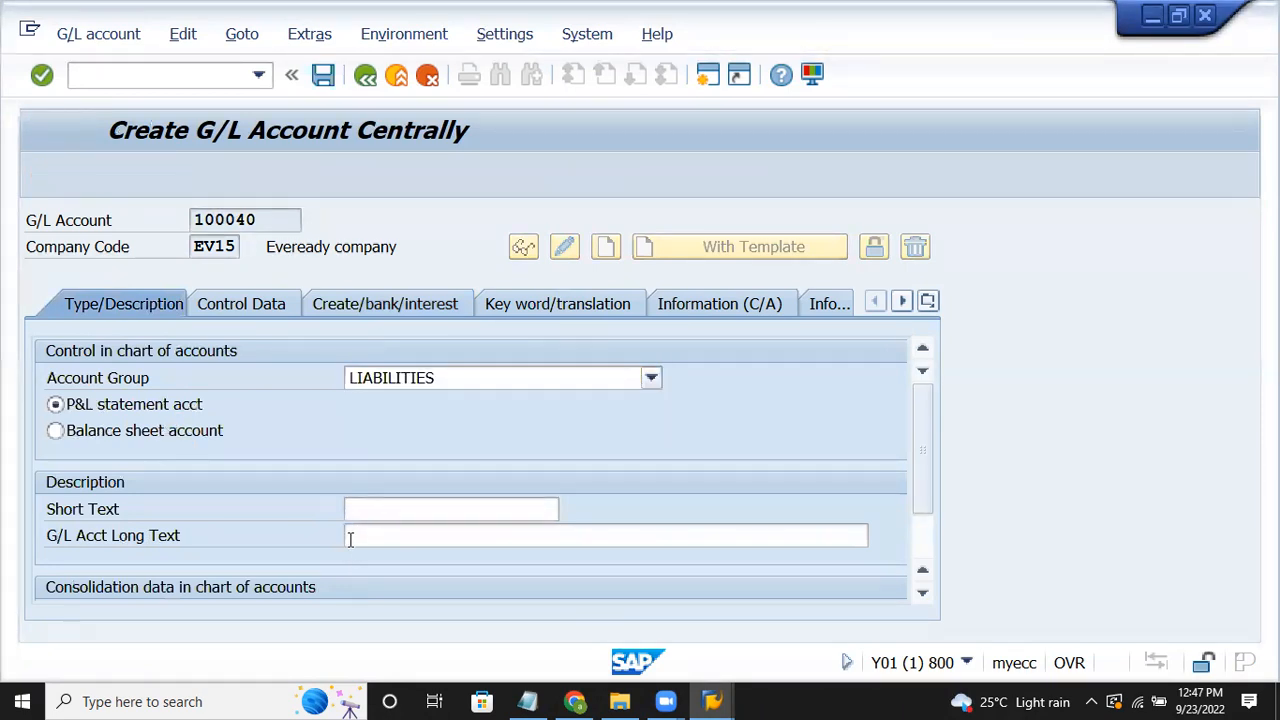
click(120, 437)
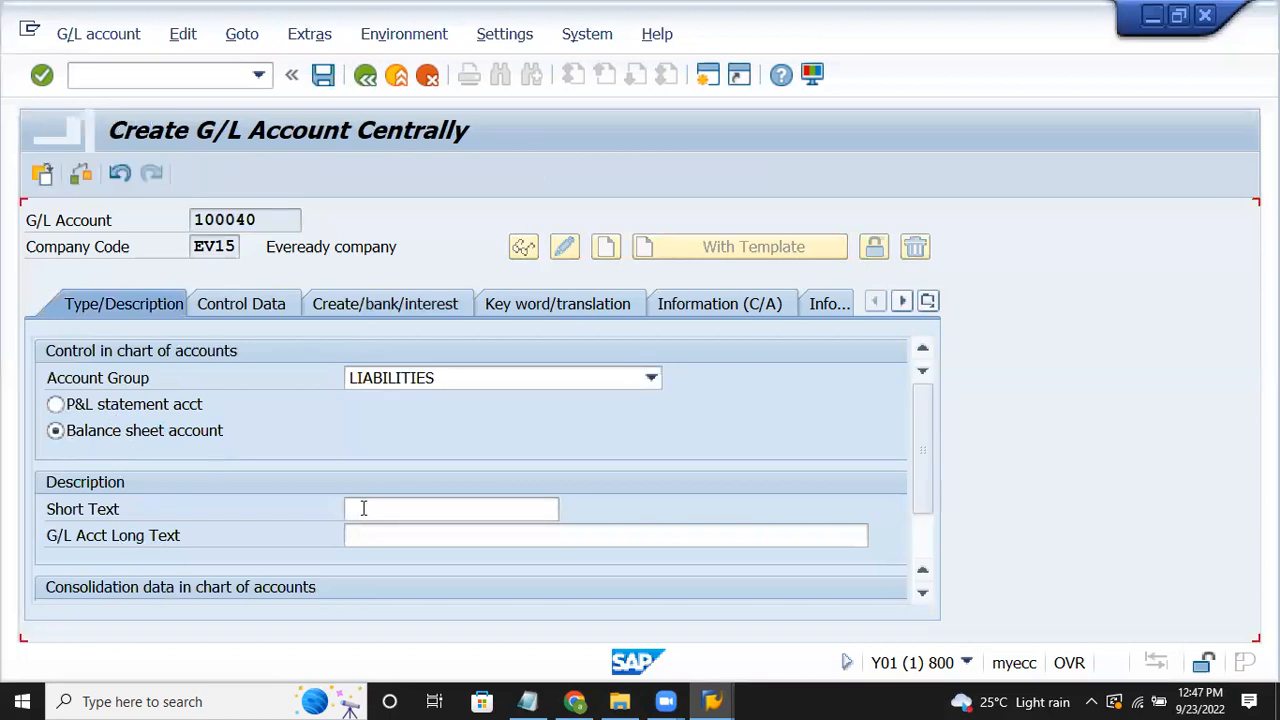
click(363, 508)
text(Di)
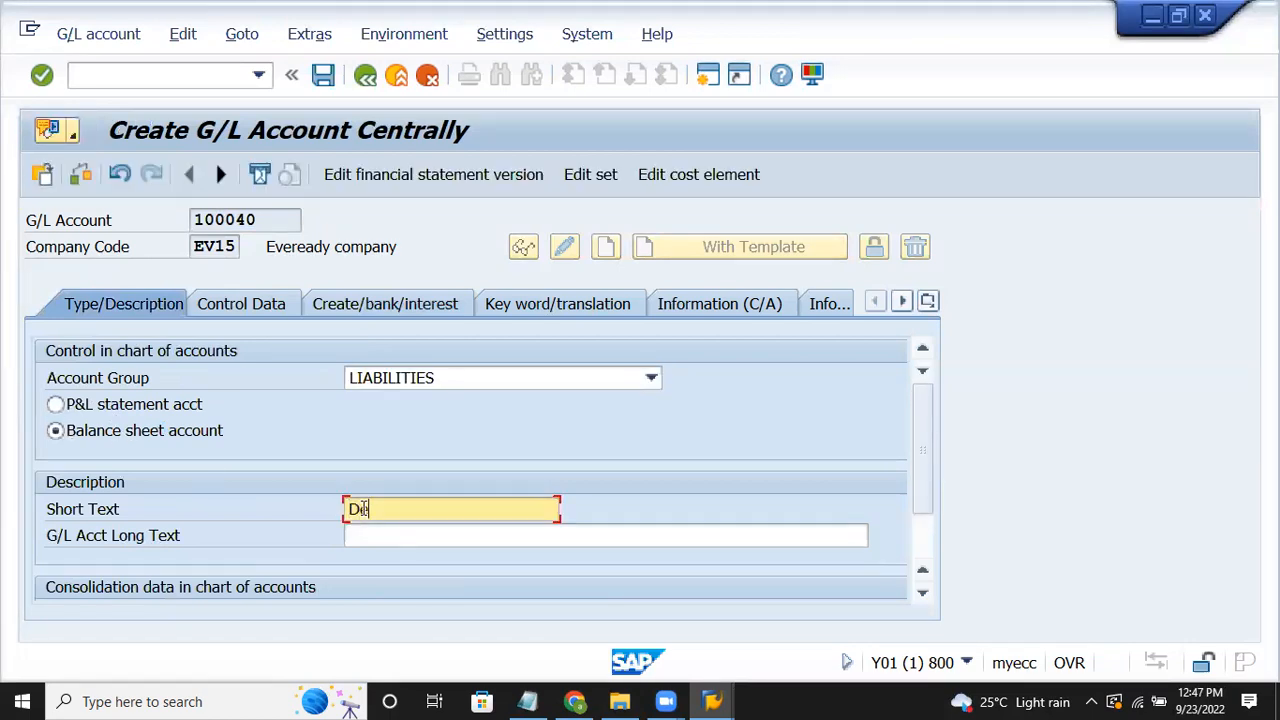
text(p)
key(Tab)
text(d)
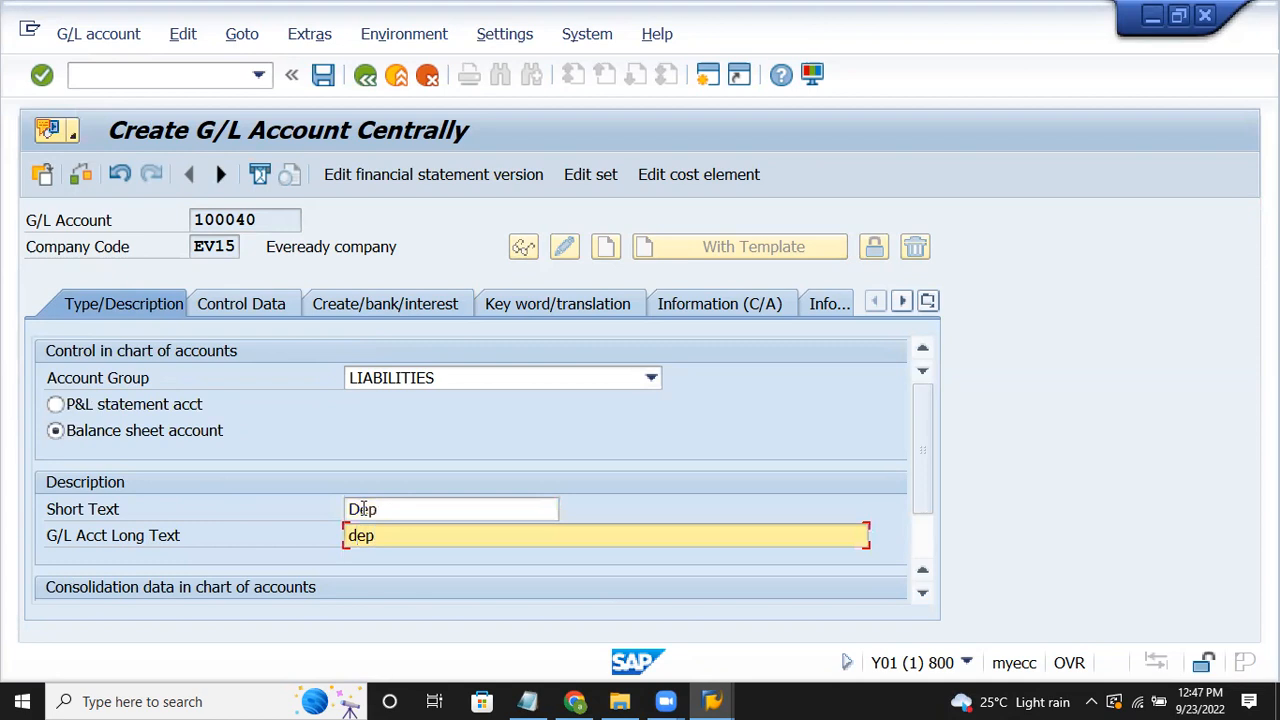
text(epreciation)
key(Tab)
click(242, 306)
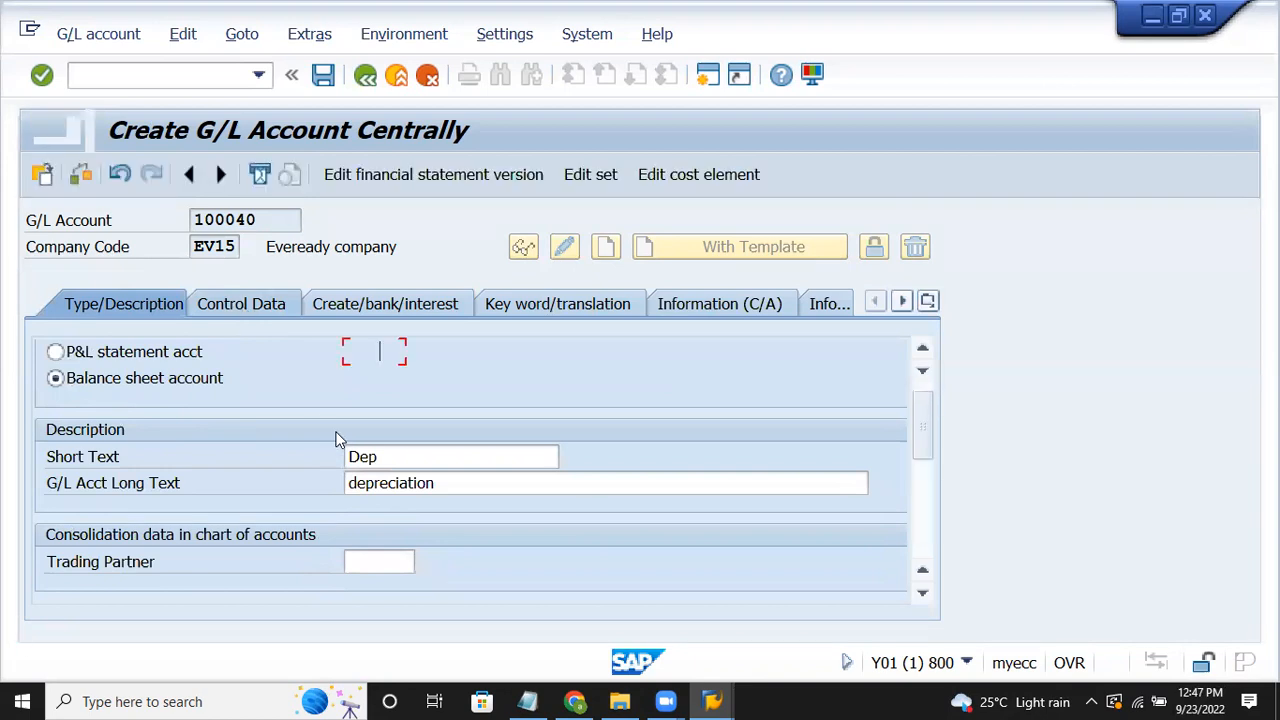
Step: Set account 100040's reconciliation type to Assets, enable line item display and choose sort key 018
click(448, 516)
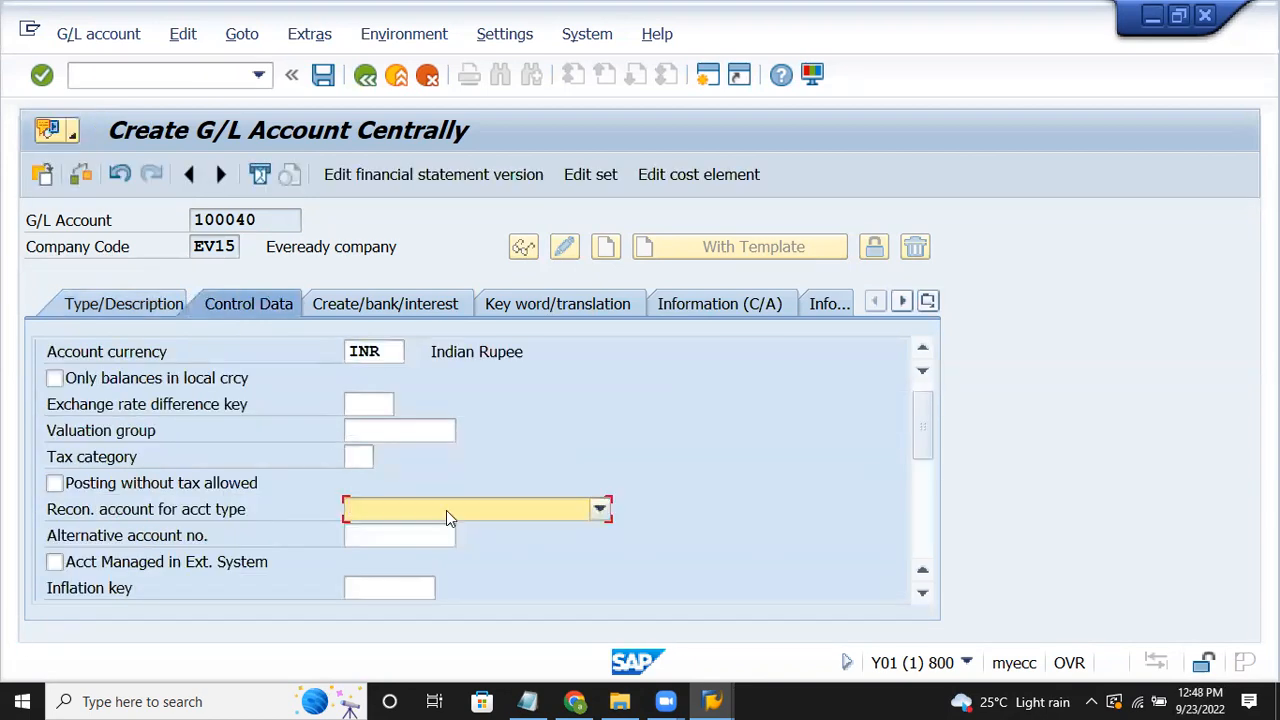
click(429, 538)
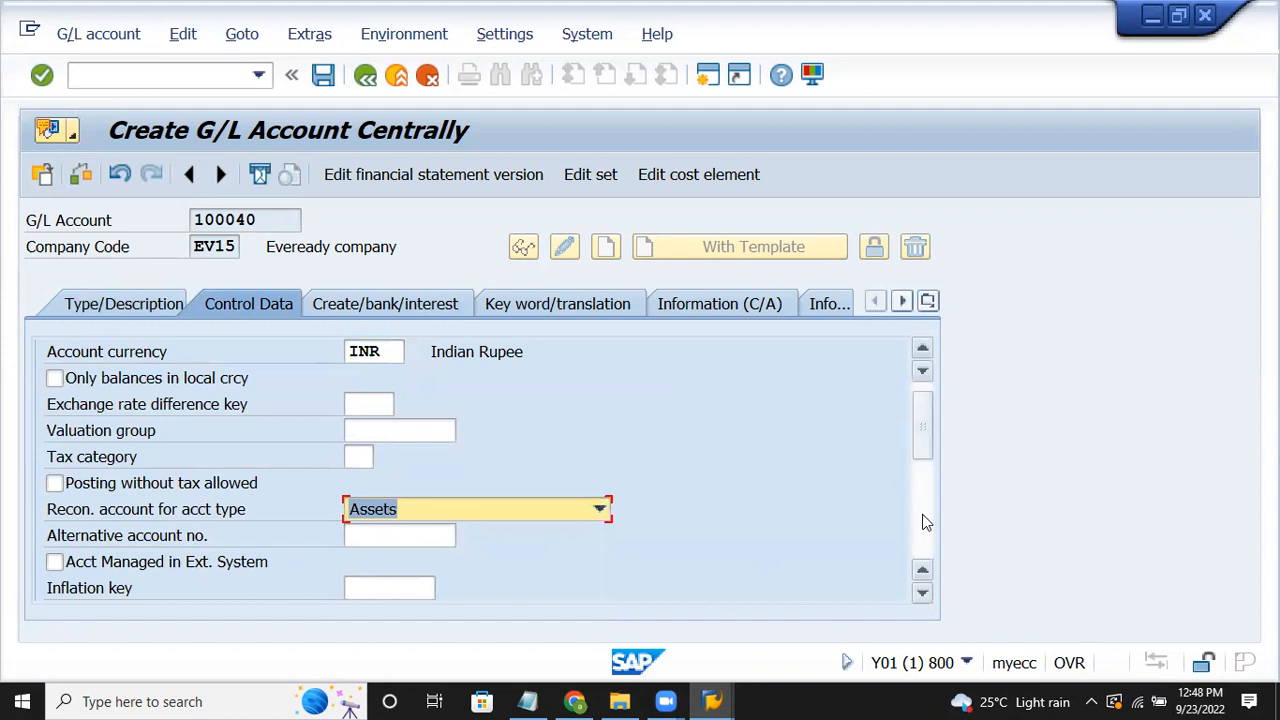
click(925, 521)
click(101, 463)
click(358, 482)
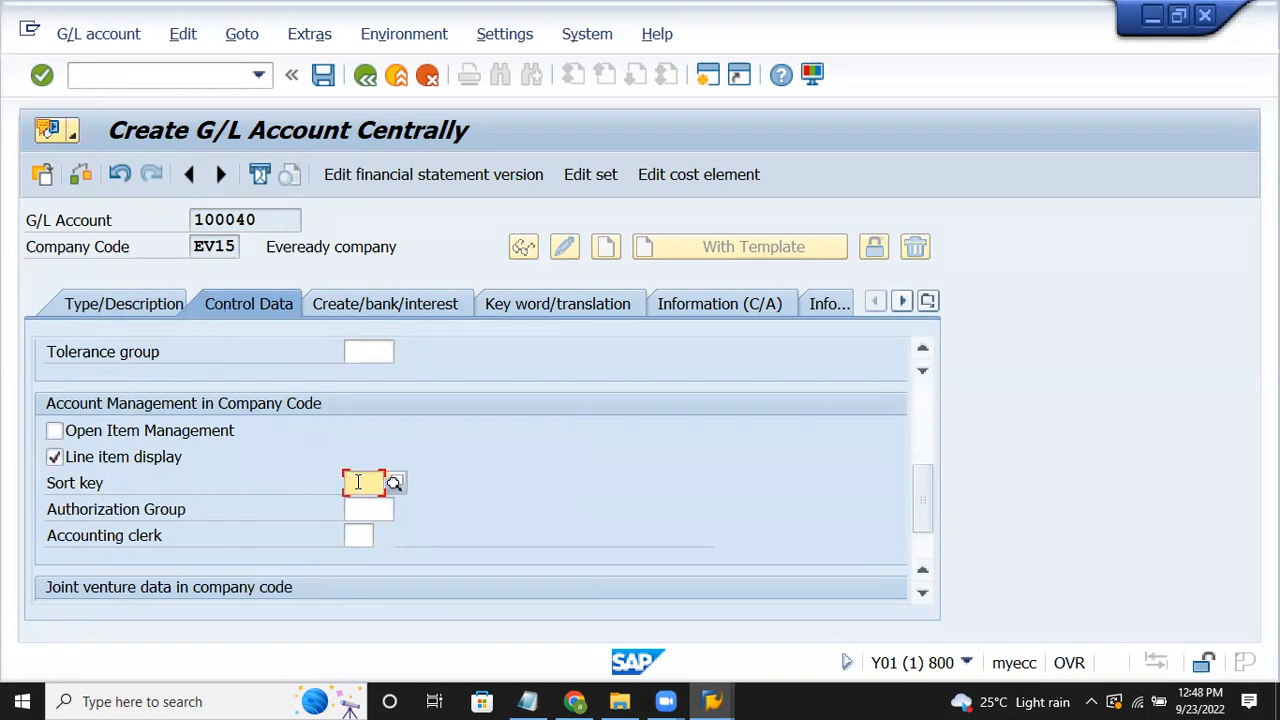
text(018)
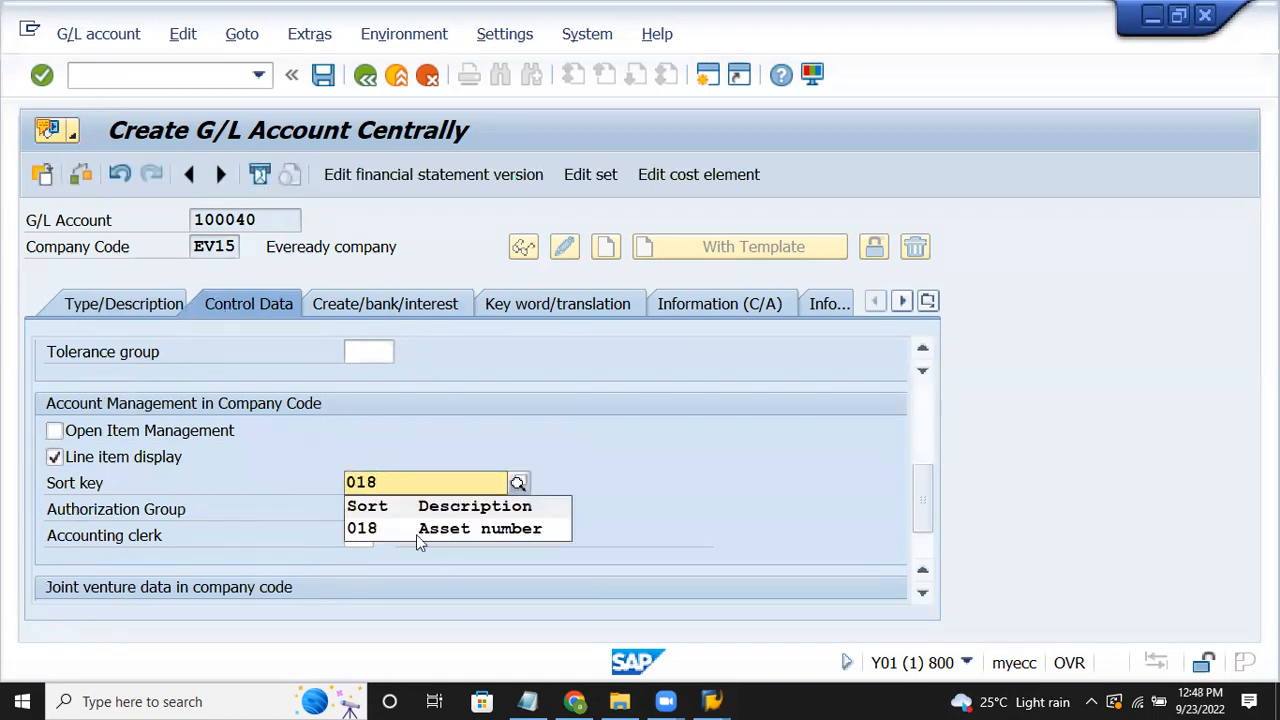
click(416, 532)
click(387, 313)
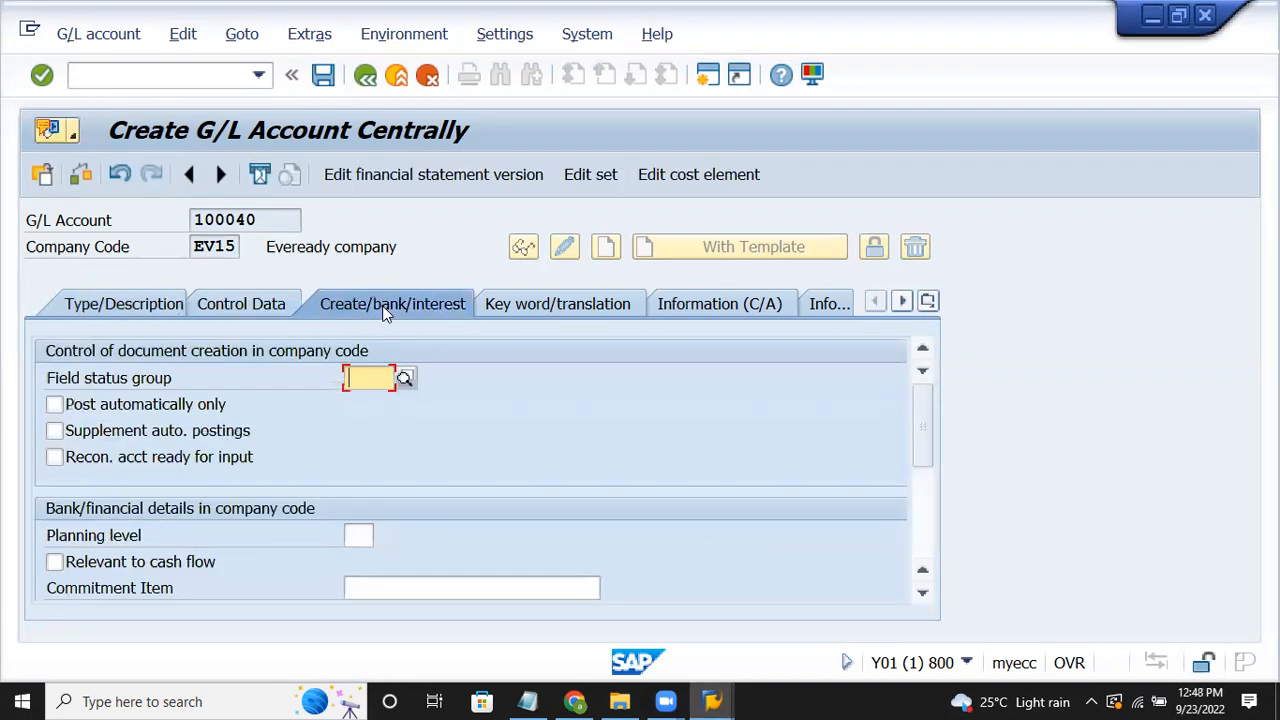
Step: Enter field status group G067 for account 100040 and save the account
text(g00)
key(BackSpace)
key(BackSpace)
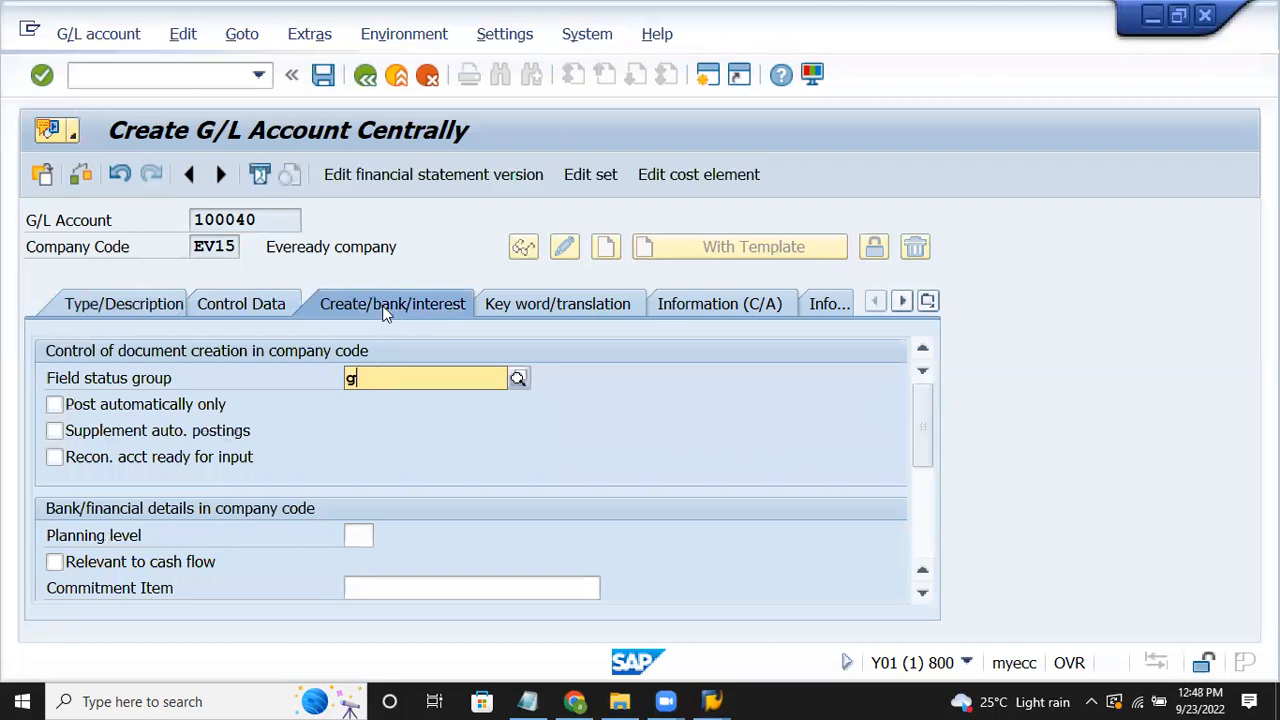
text(067)
key(Return)
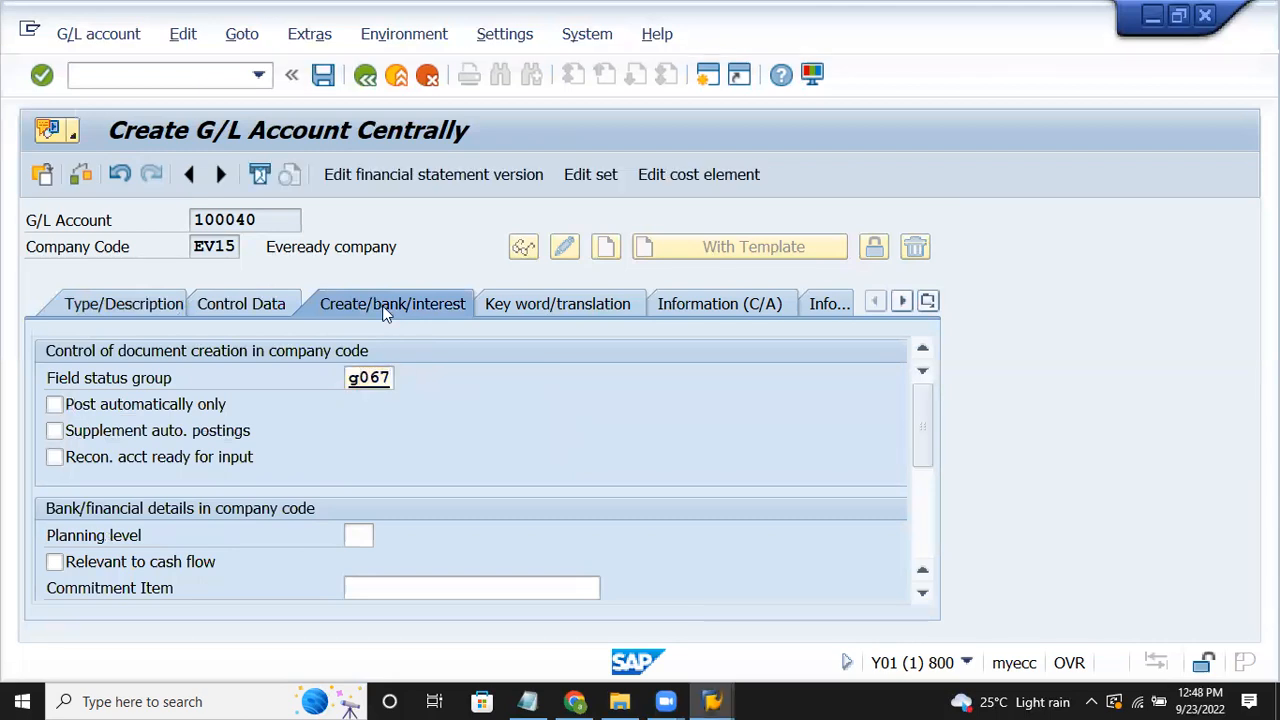
click(322, 75)
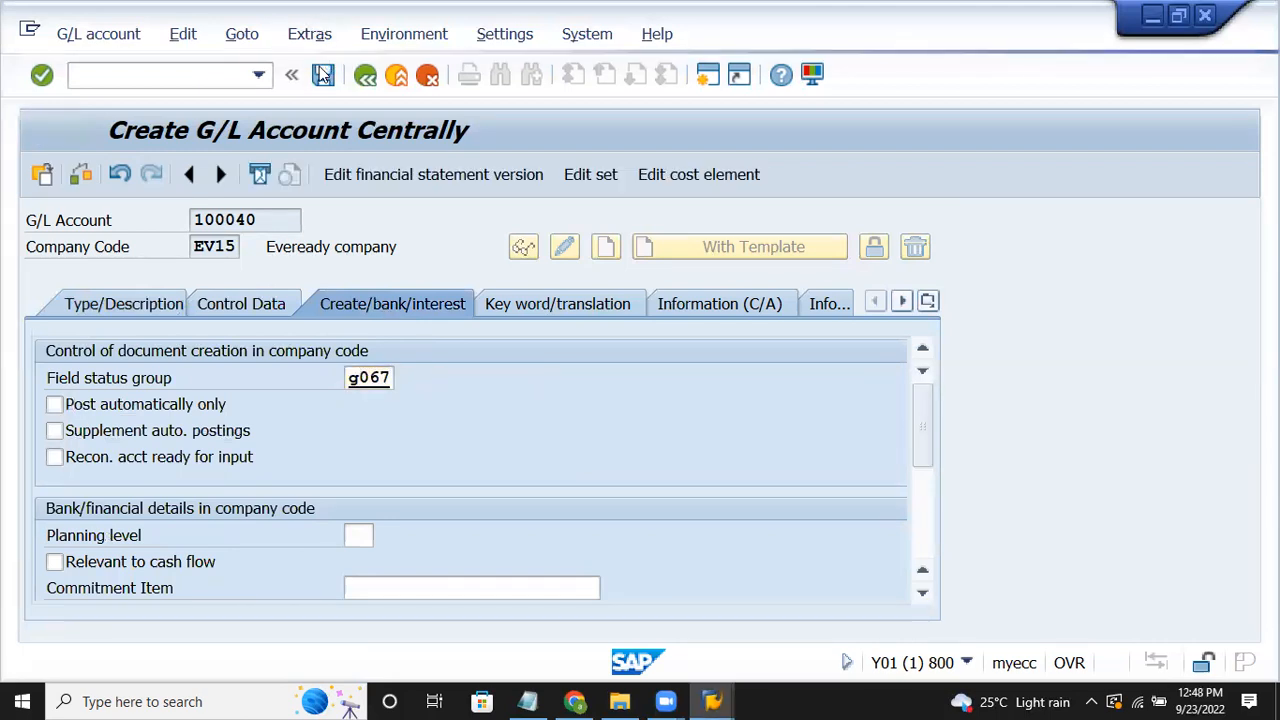
click(1200, 698)
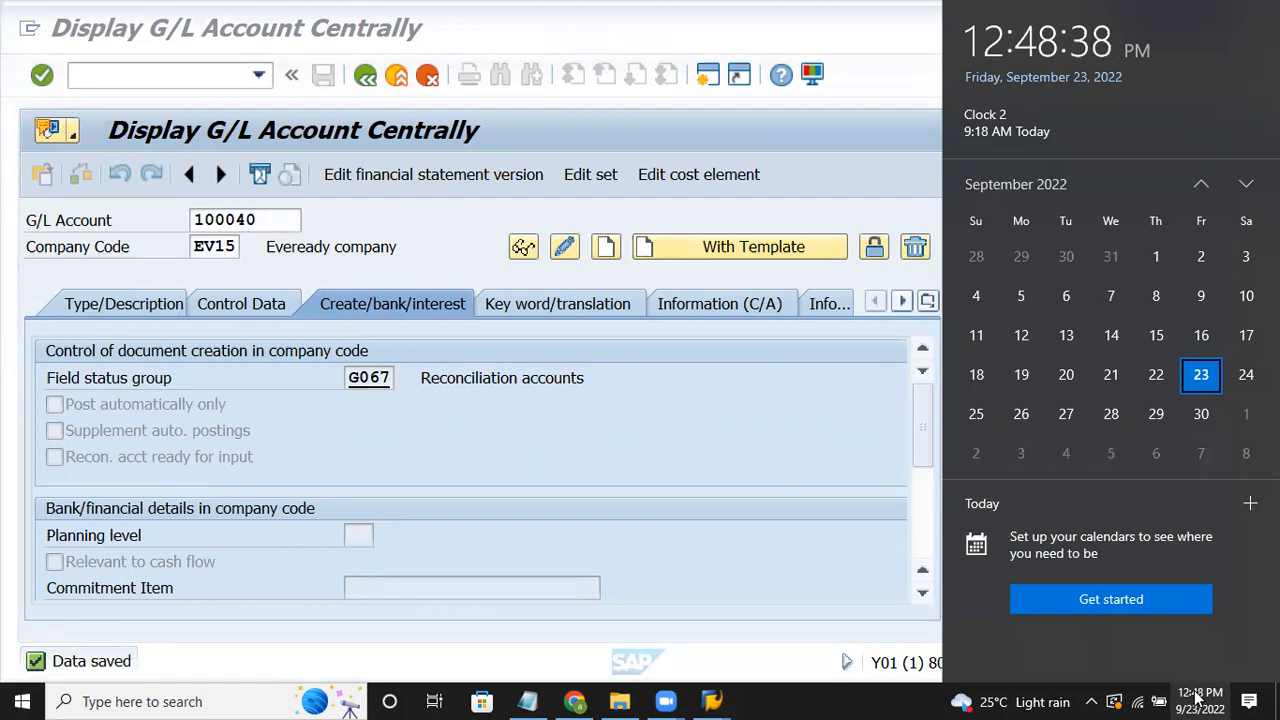
click(783, 404)
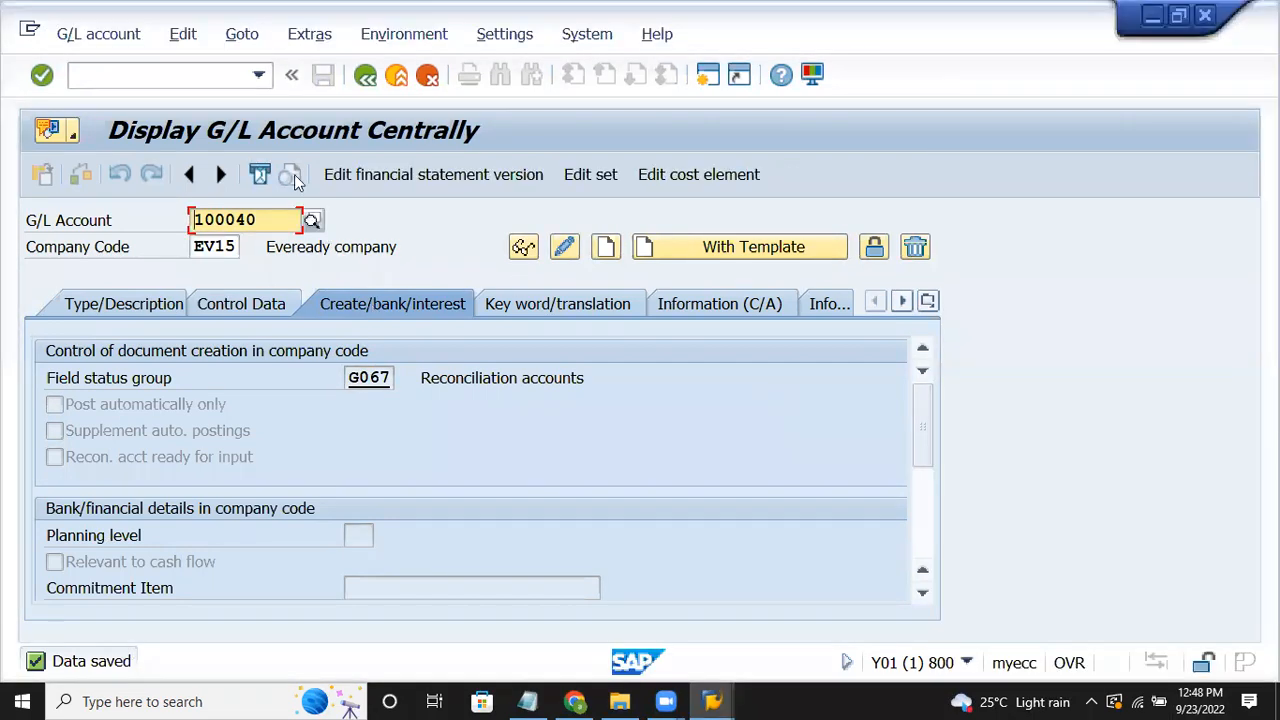
Step: Change the account number to 100041 and confirm it
key(BackSpace)
text(4)
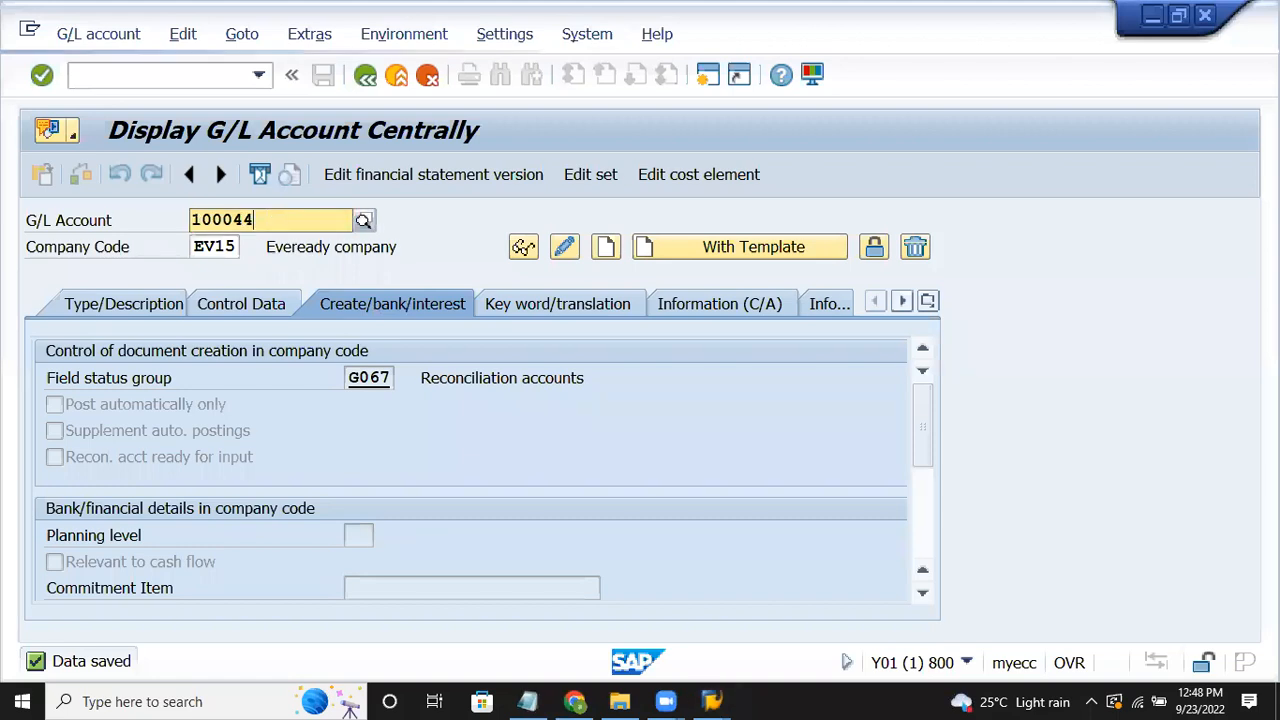
key(BackSpace)
text(1)
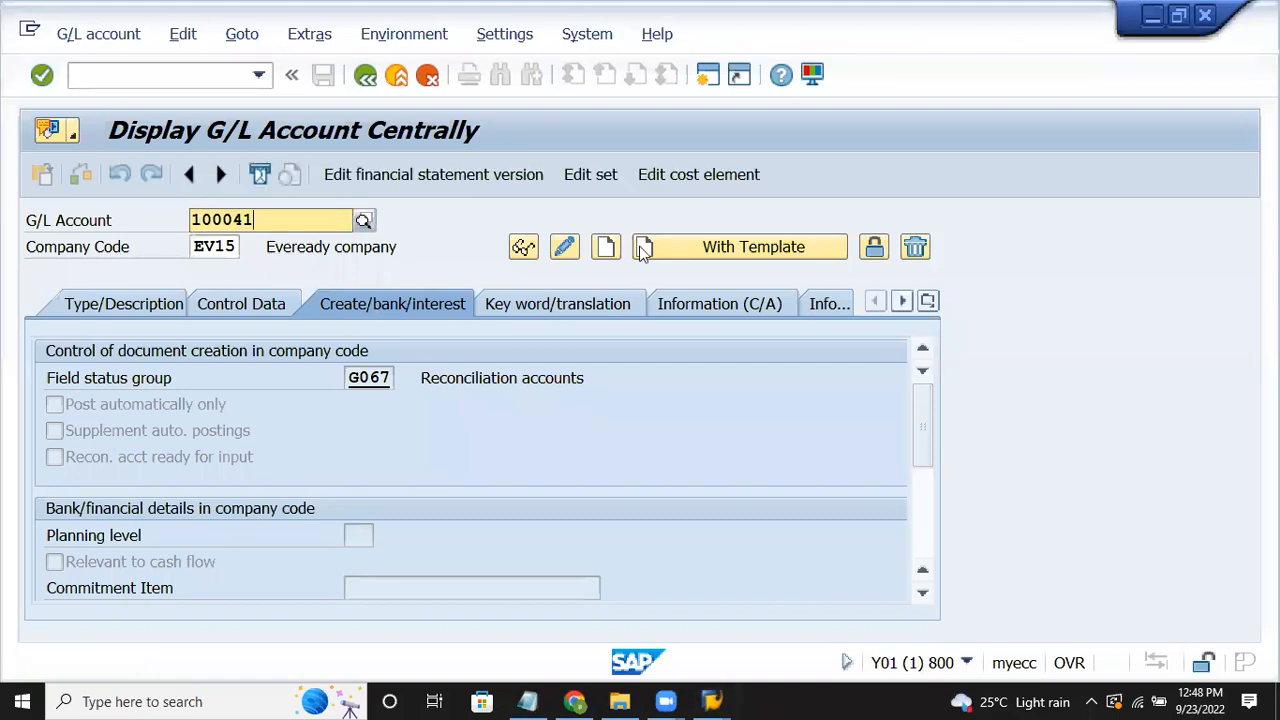
key(Return)
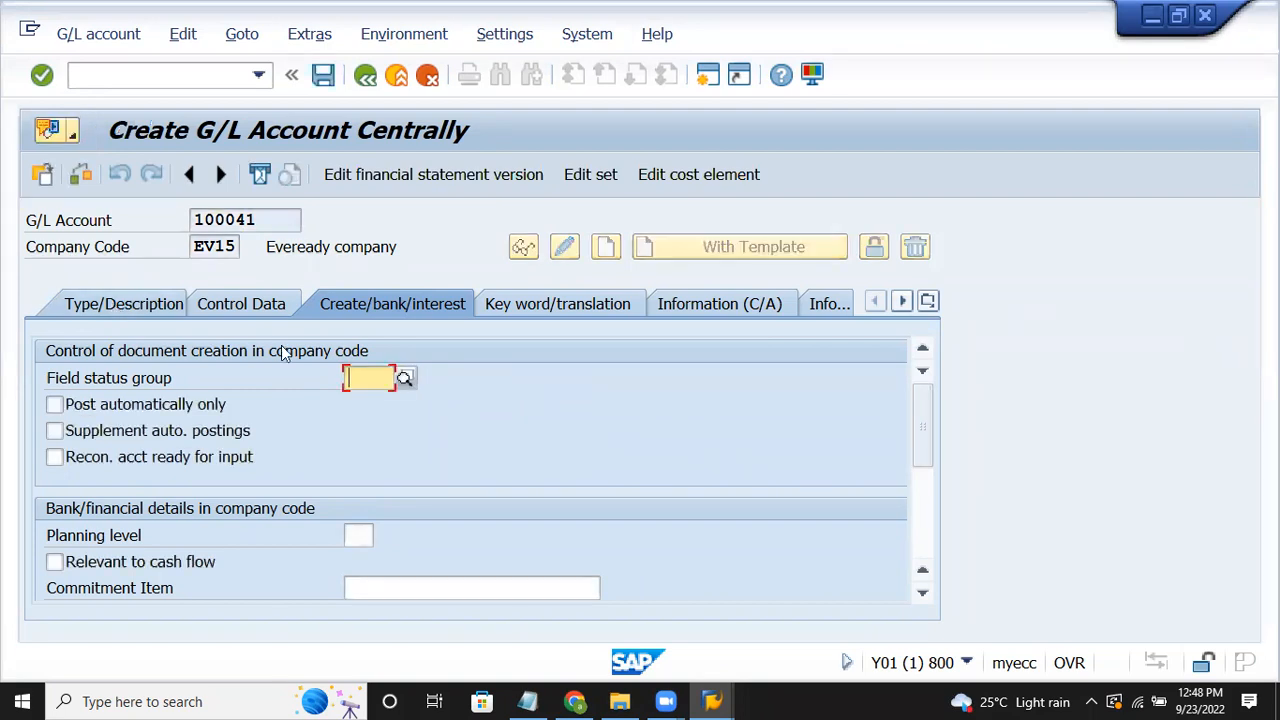
Step: Set the account group to LIABILITIES and make it a balance sheet account
click(138, 306)
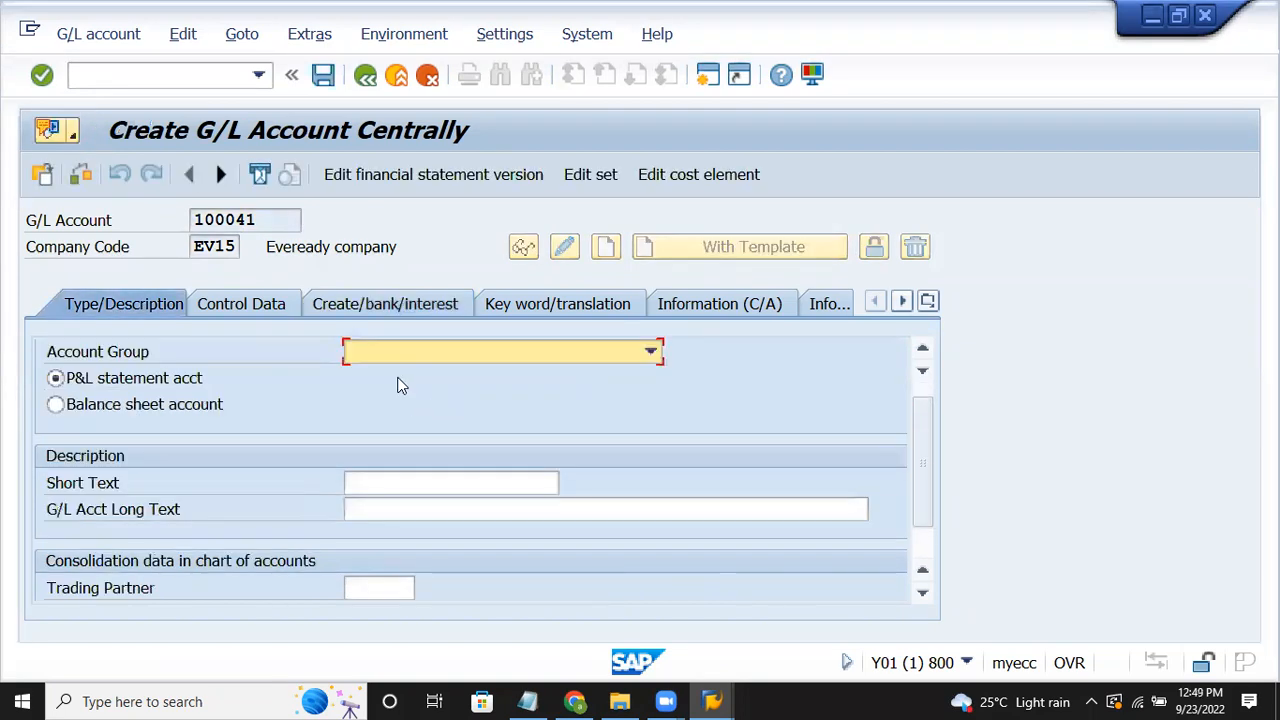
click(400, 351)
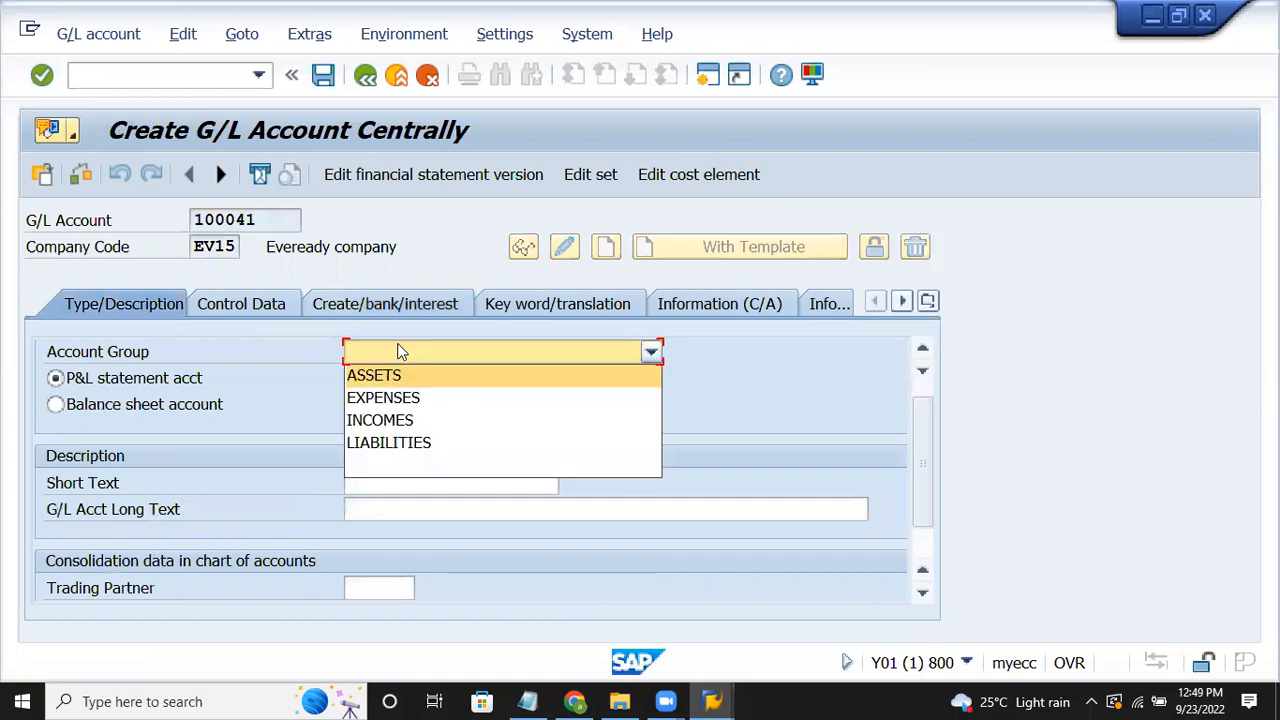
click(378, 443)
click(128, 404)
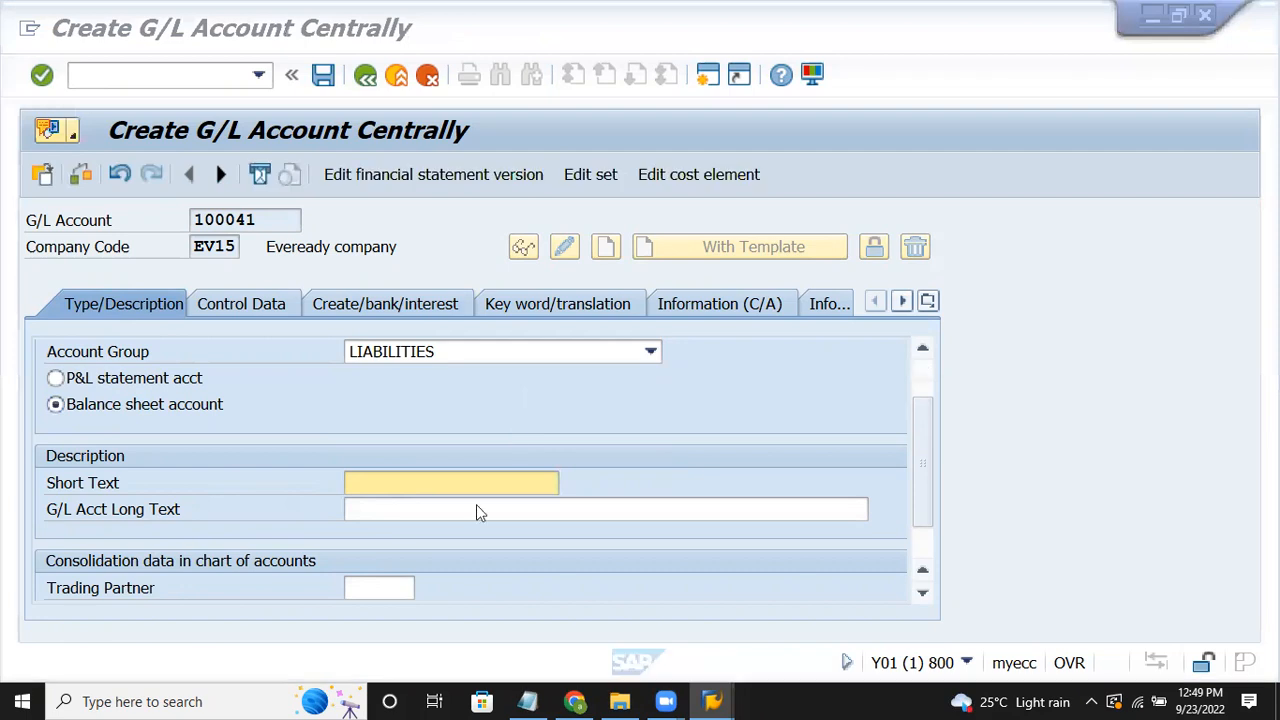
Step: Enter short text 'Acc dep' and long text 'Accumulated depreciation'
click(457, 483)
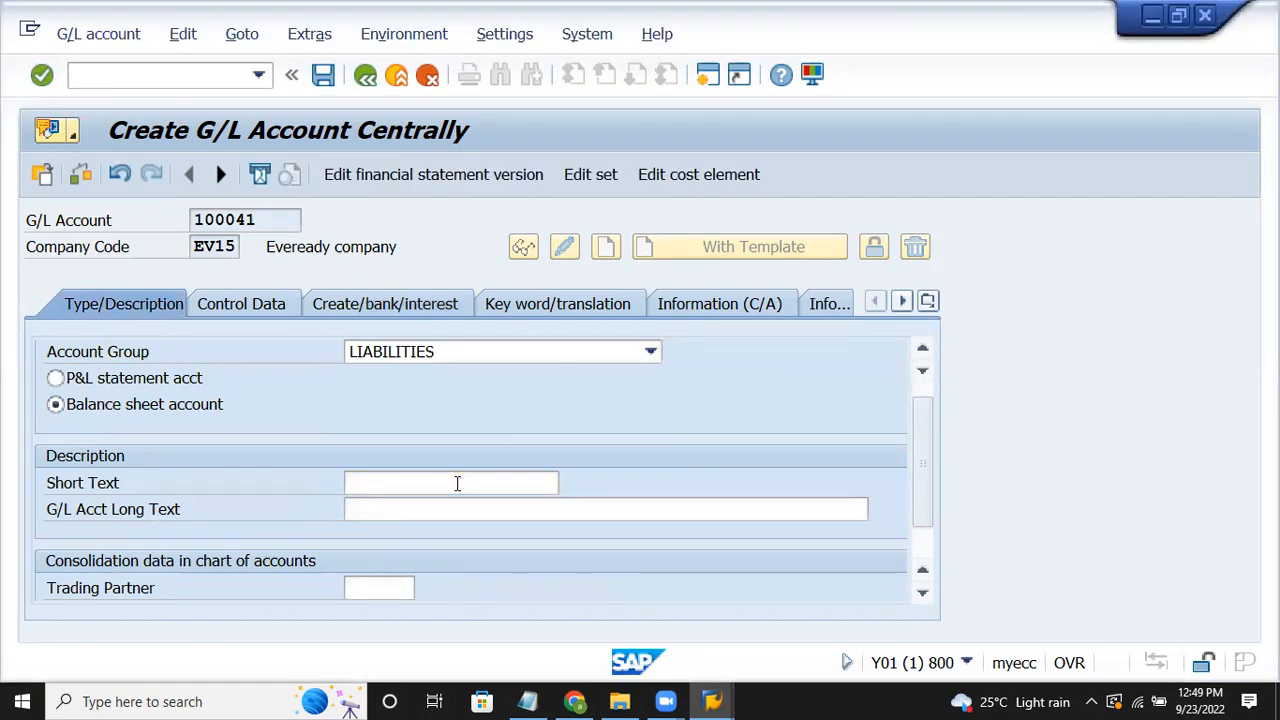
text(Acc)
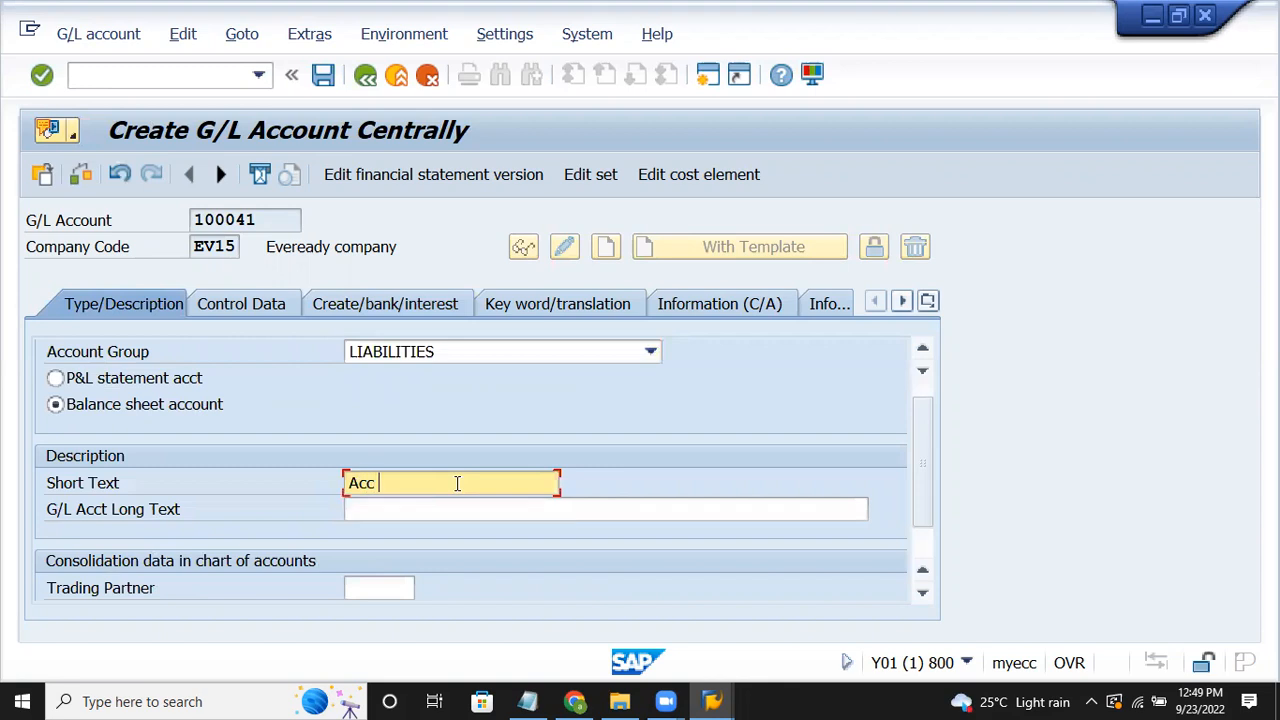
text( dep)
key(Tab)
text(Accumulated de)
text(re)
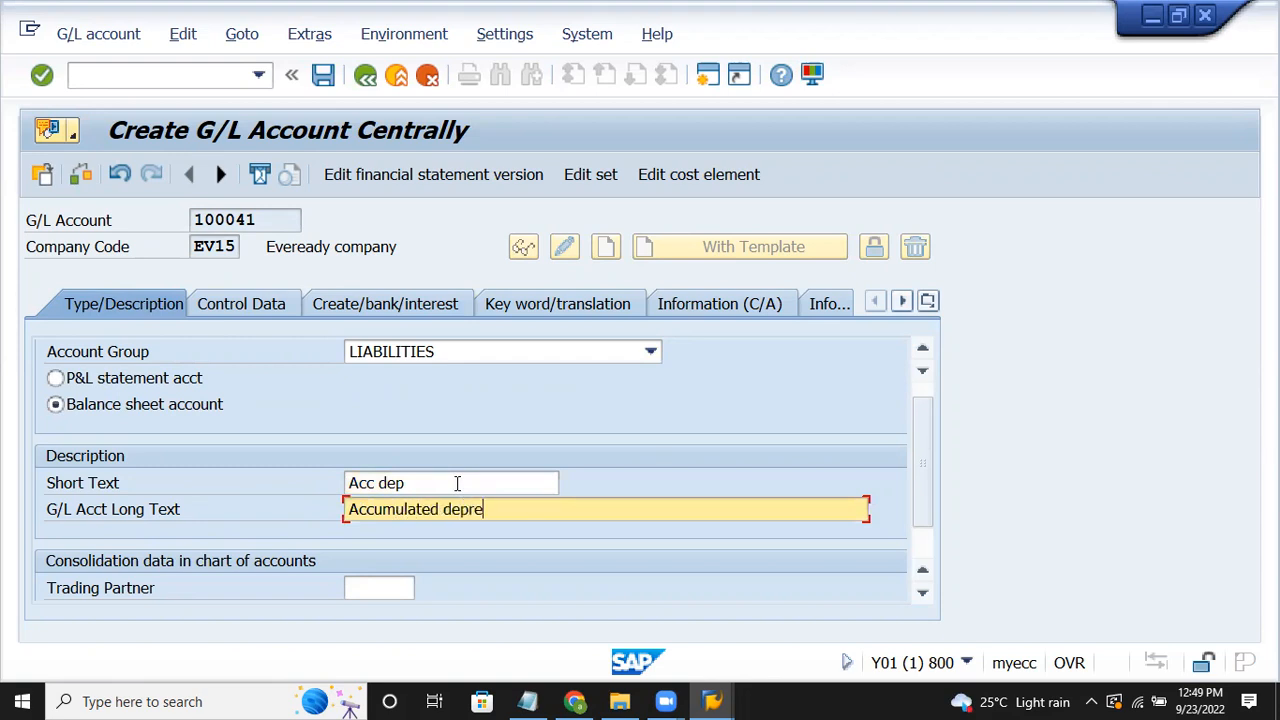
text(ciation)
click(244, 305)
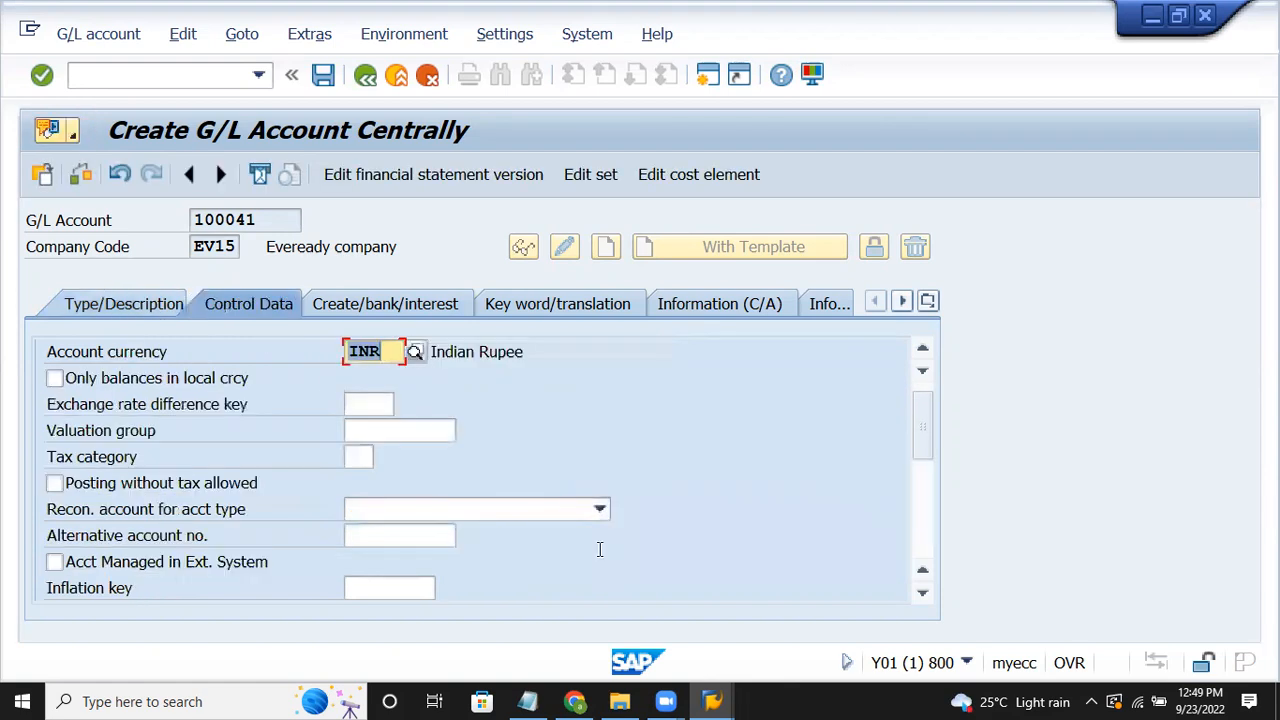
Step: Make 100041 an Assets reconciliation account with line item display and sort key 018
click(566, 508)
click(535, 537)
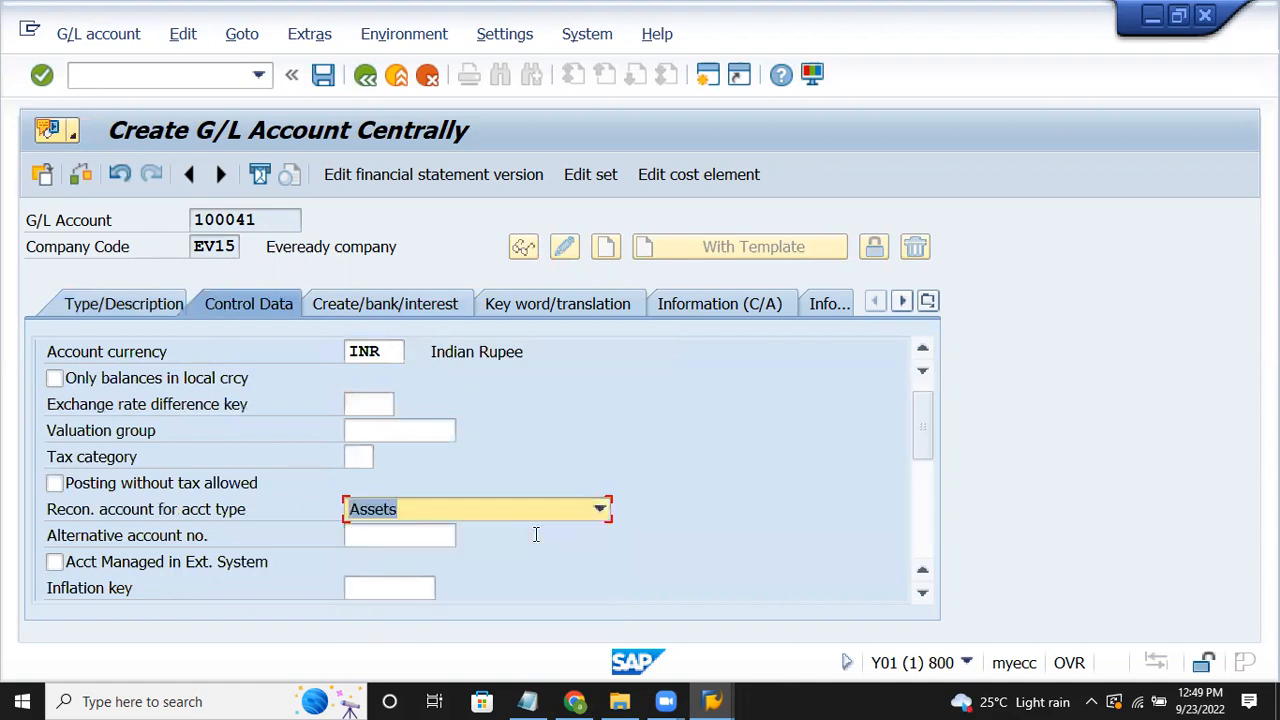
key(Tab)
key(Tab)
key(Tab)
key(Tab)
key(Tab)
key(Tab)
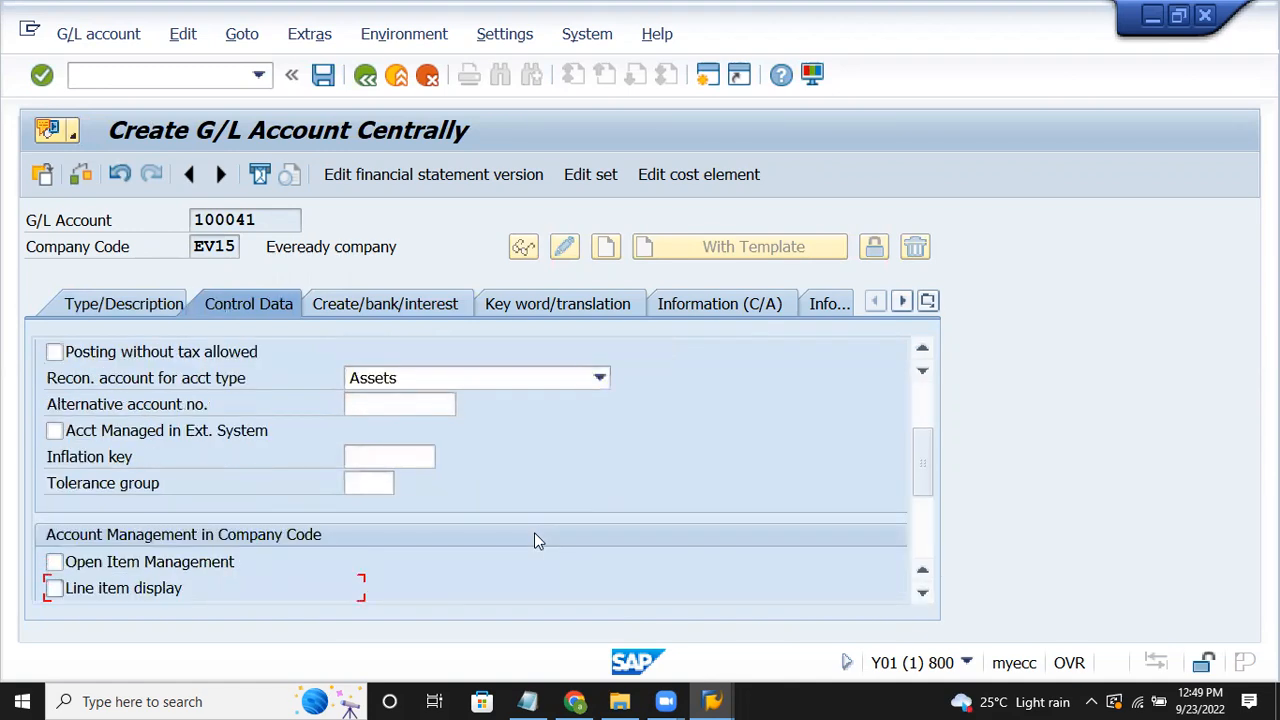
key(space)
key(Tab)
text(018)
key(Return)
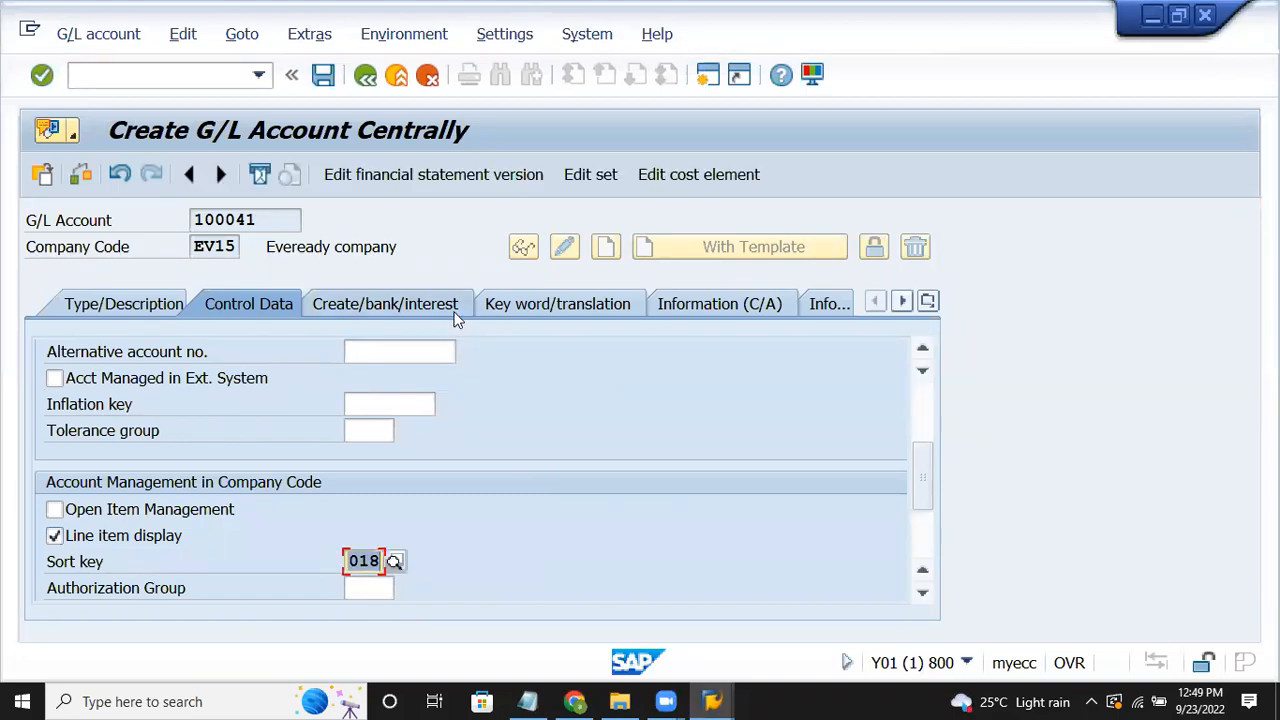
Step: Enter field status group G067 for account 100041, then bring up the Notepad notes
click(455, 308)
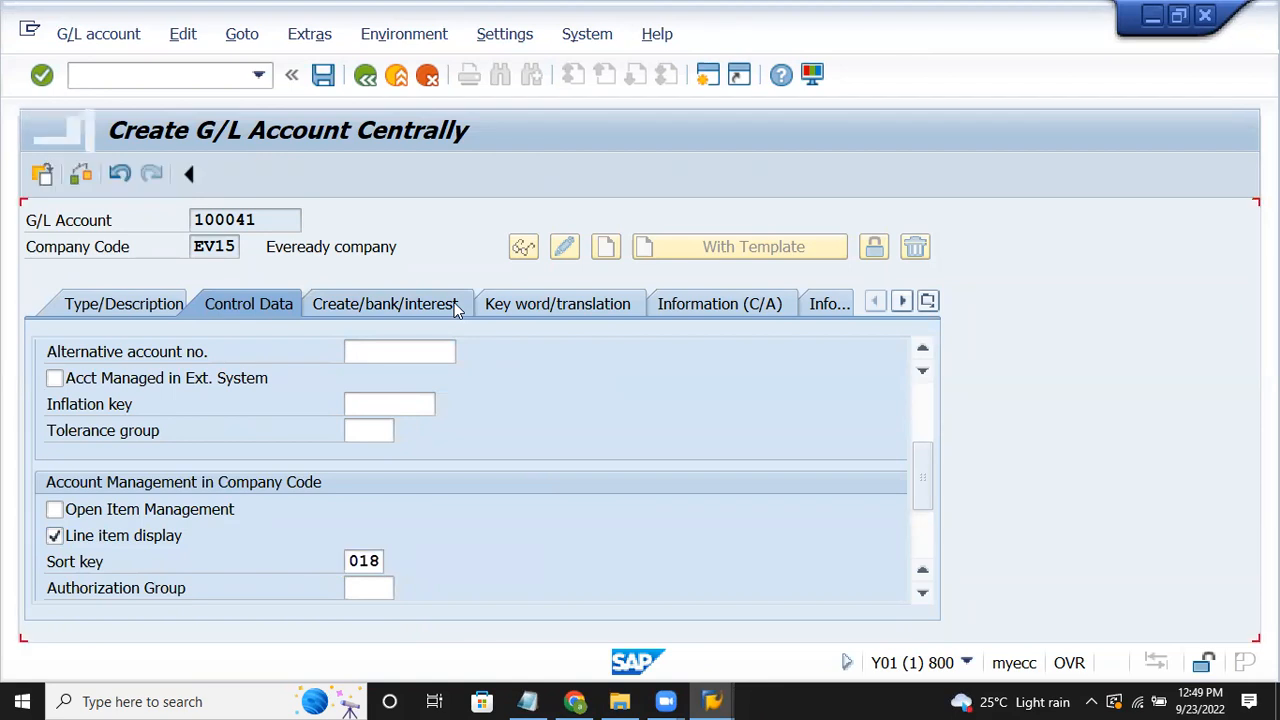
text(g067)
key(Return)
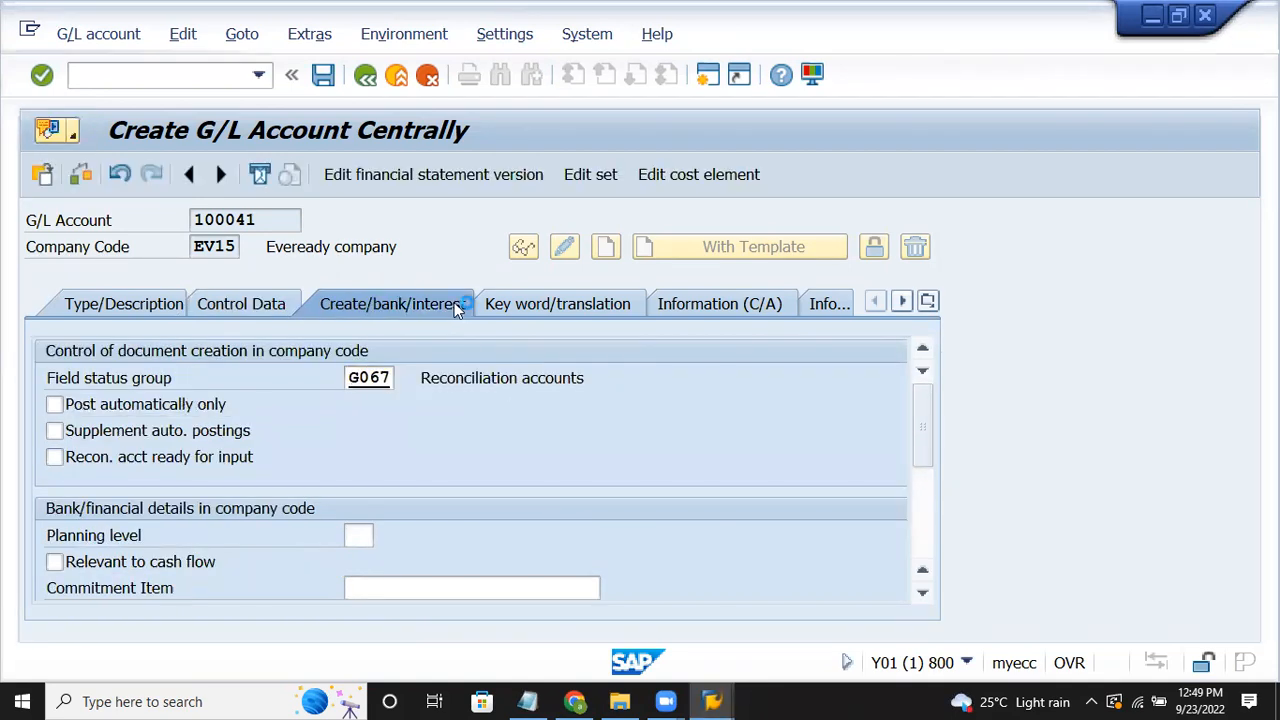
click(525, 700)
click(613, 283)
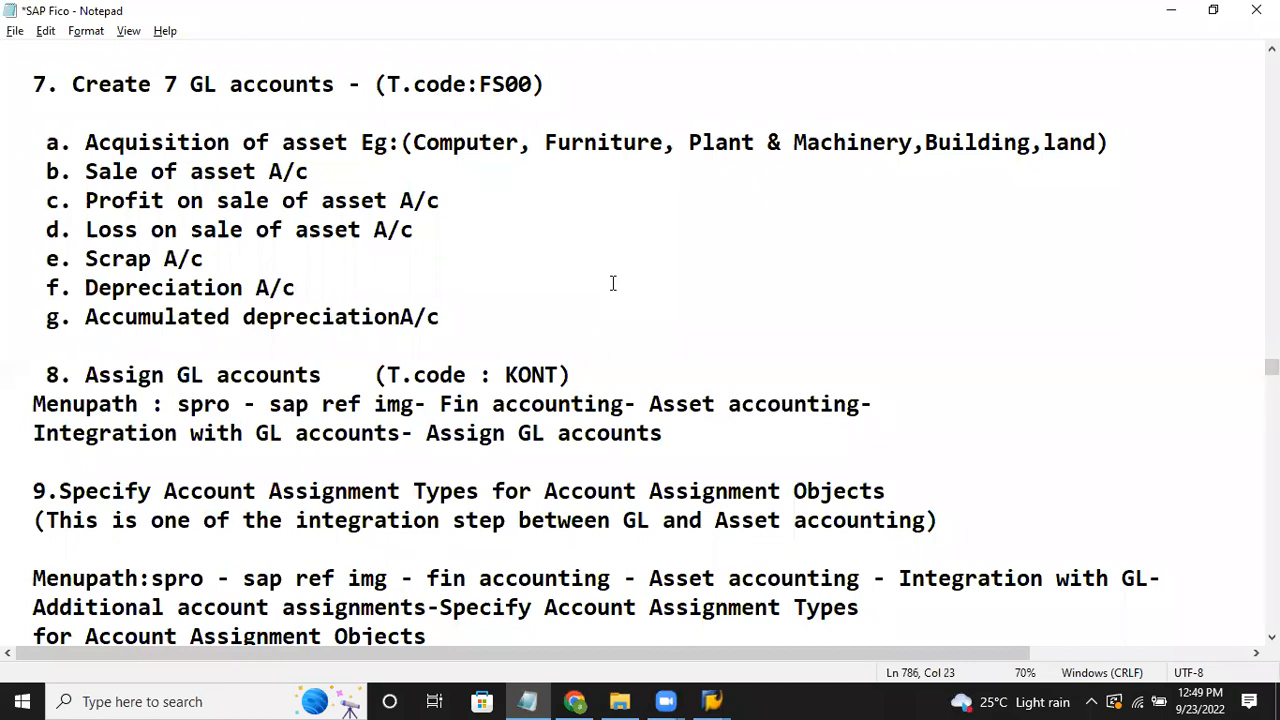
Step: Scroll the Notepad notes down to steps 8–11, starting at Assign GL accounts (KONT)
key(Down)
key(Down)
key(Down)
key(Down)
key(Down)
key(Down)
key(Down)
key(Down)
key(Down)
key(Down)
key(Down)
key(Down)
key(Down)
key(Down)
key(Down)
key(Down)
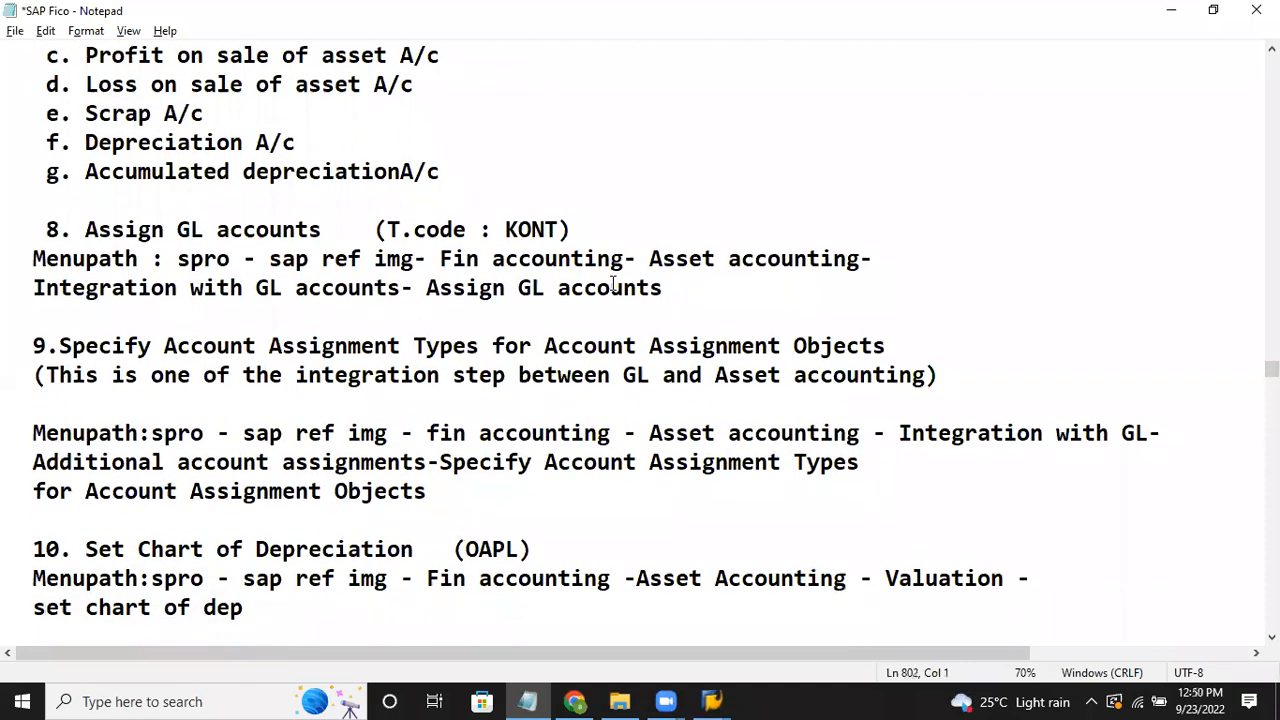
key(Down)
key(Down)
key(Down)
key(Down)
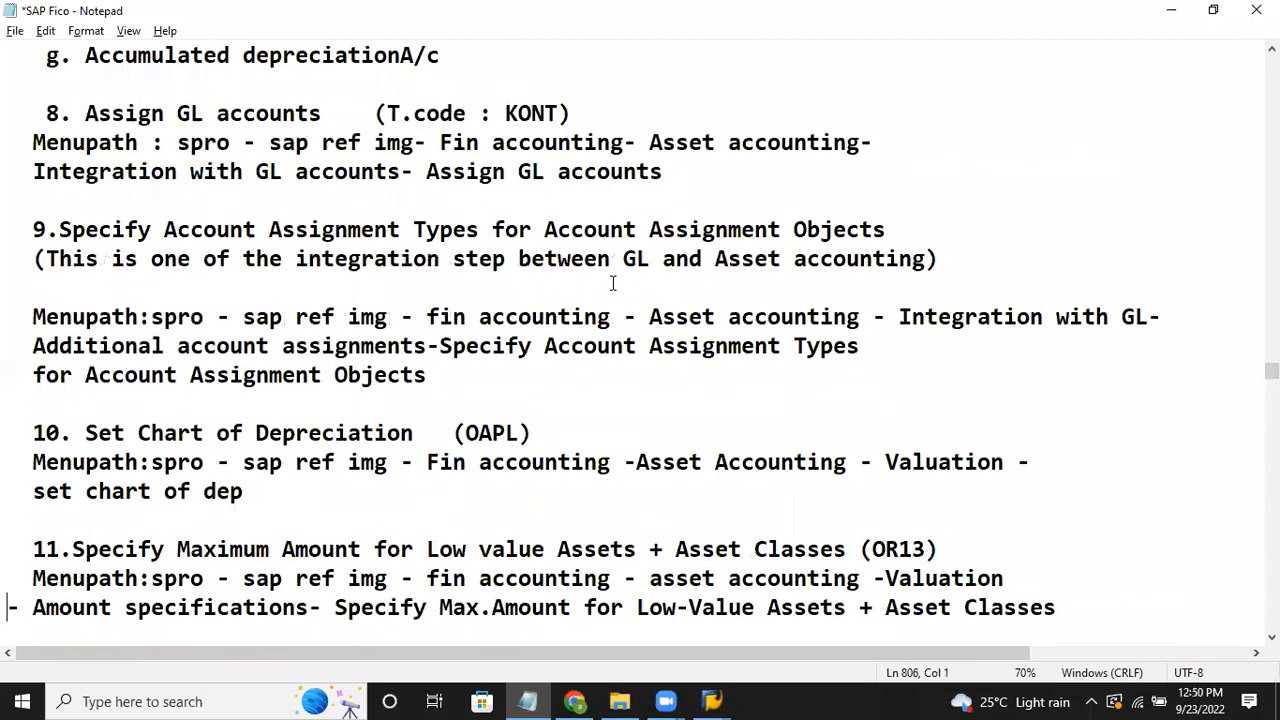